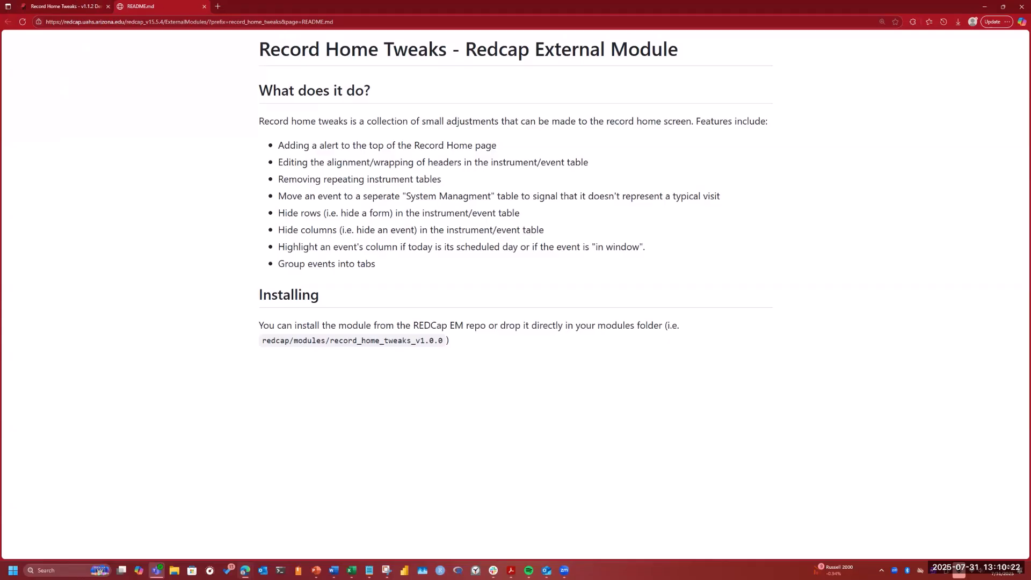
- Search the project's available external modules for "Record Home" and enable Record Home Tweaks v1.1.2
{"action": "key", "text": "ctrl+Tab"}
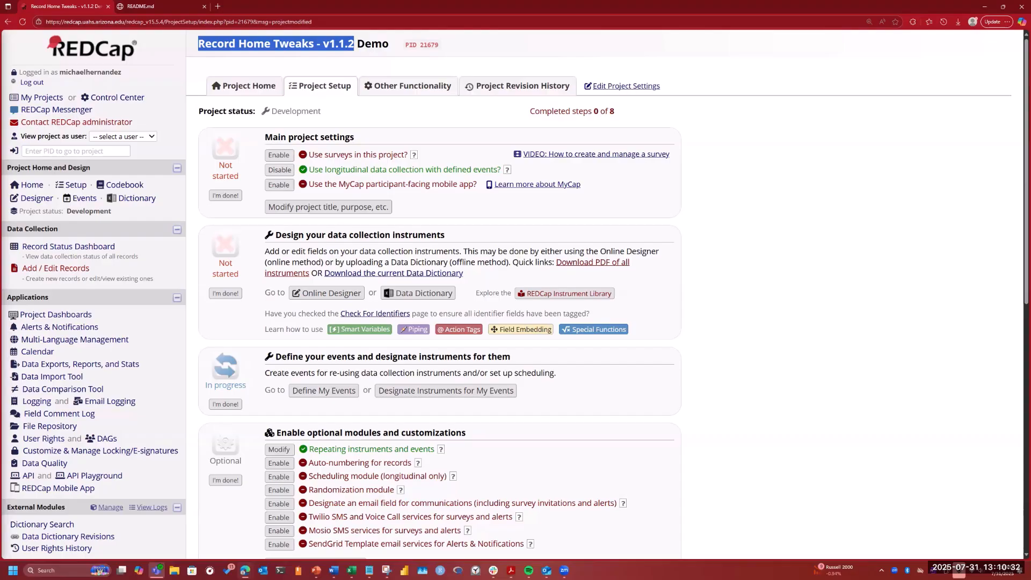
{"action": "left_click", "coordinate": [107, 510]}
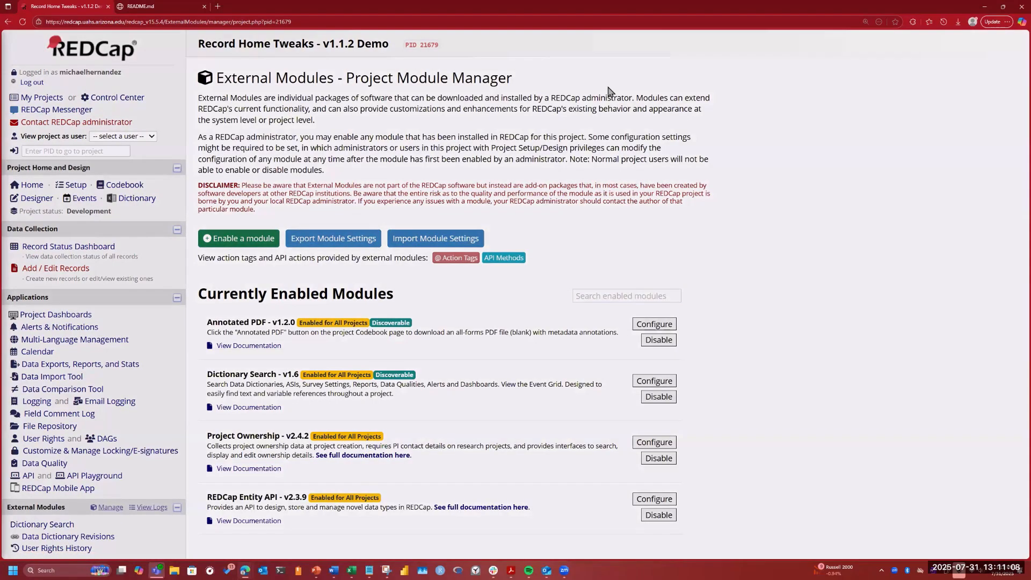
{"action": "left_click", "coordinate": [487, 77]}
{"action": "type", "text": "RE"}
{"action": "type", "text": "ecord HO"}
{"action": "type", "text": "ME"}
{"action": "key", "text": "BackSpace"}
{"action": "key", "text": "BackSpace"}
{"action": "key", "text": "BackSpace"}
{"action": "type", "text": "ome"}
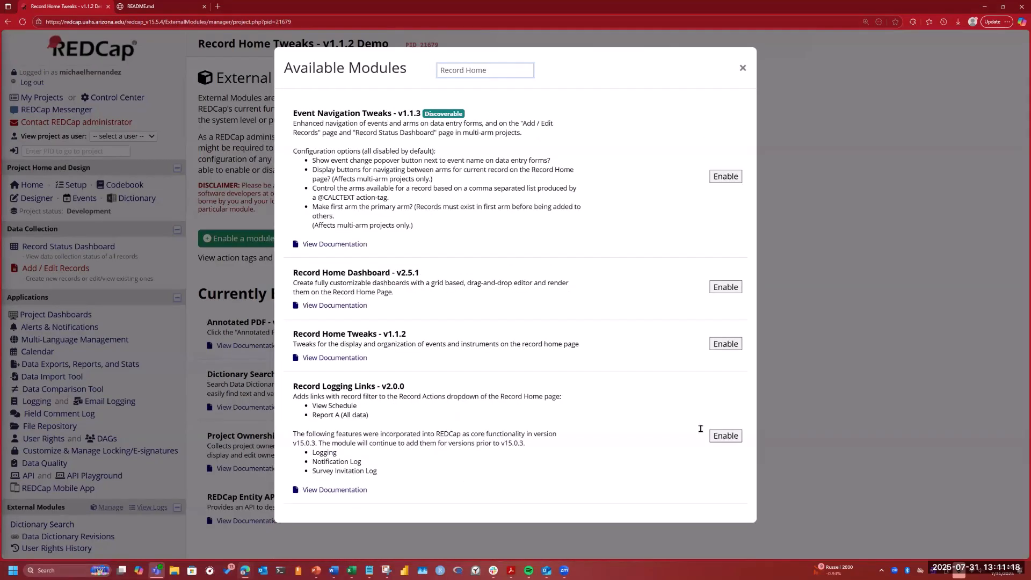
{"action": "left_click", "coordinate": [726, 344]}
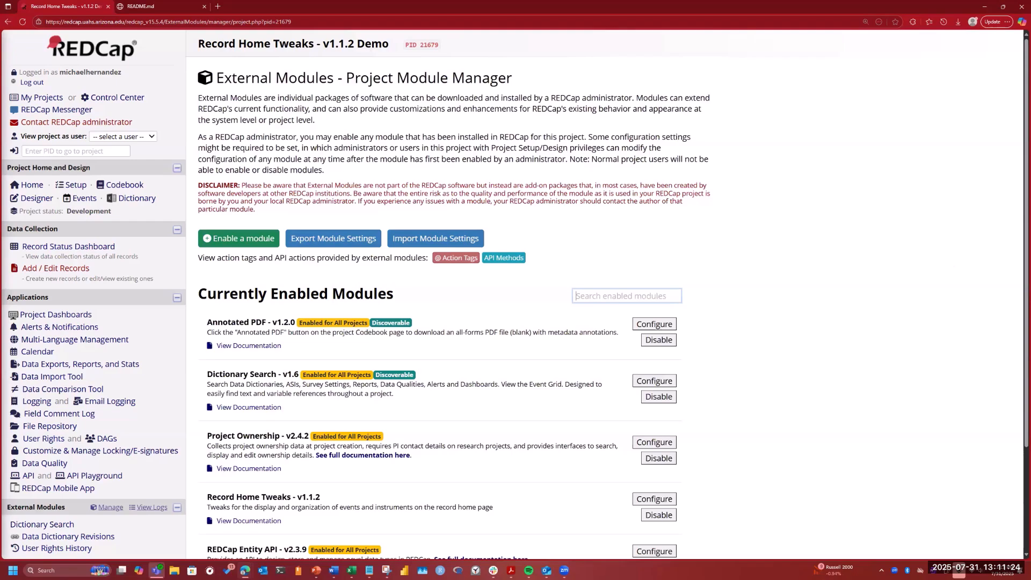
- Review the currently enabled modules and the project's data collection instruments in the Online Designer
{"action": "scroll", "coordinate": [702, 462], "scroll_direction": "down", "scroll_amount": 3}
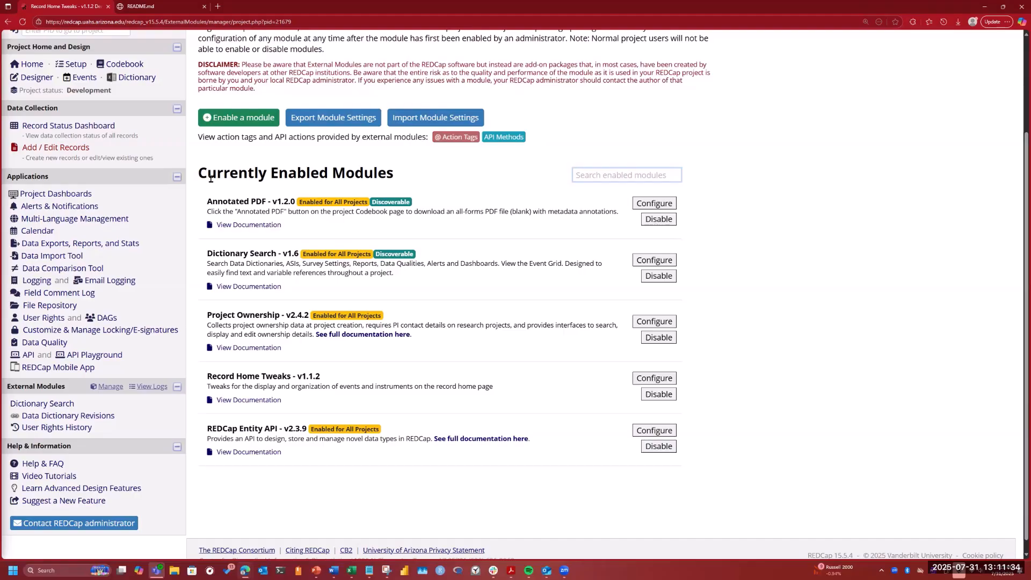
{"action": "scroll", "coordinate": [152, 210], "scroll_direction": "up", "scroll_amount": 2}
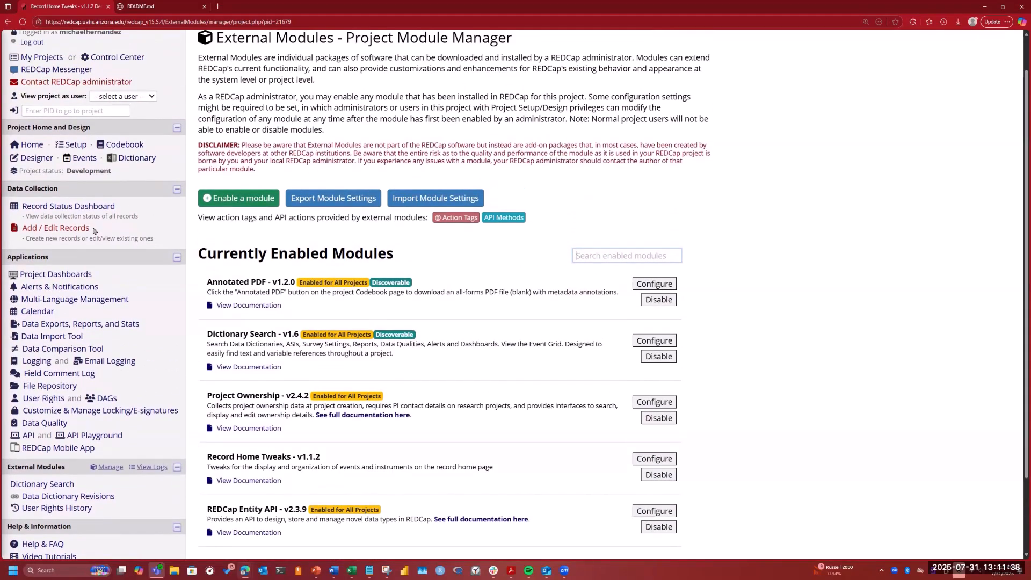
{"action": "left_click", "coordinate": [36, 160]}
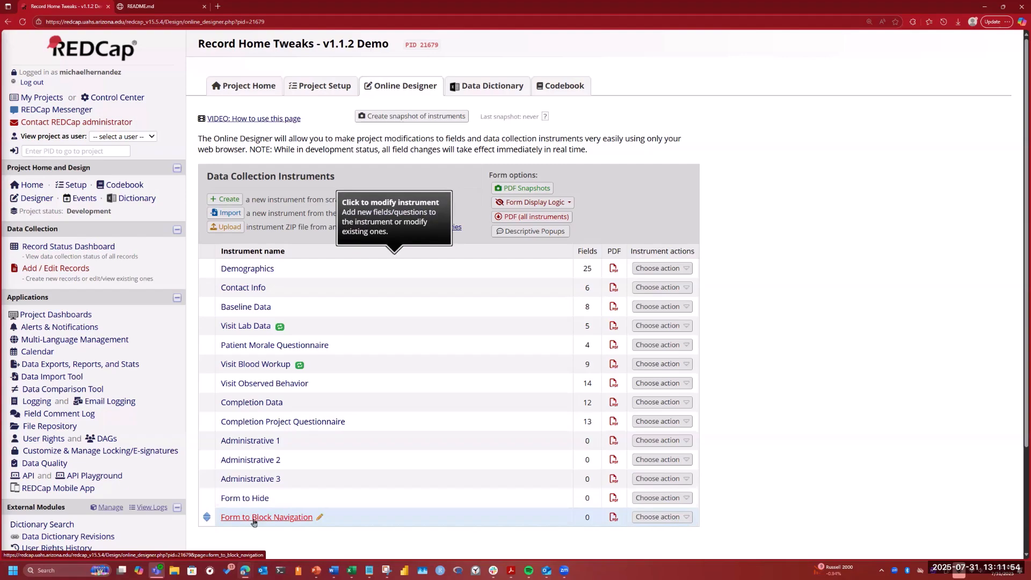
- Review the events defined for Arm 1: Drug A
{"action": "left_click", "coordinate": [159, 198]}
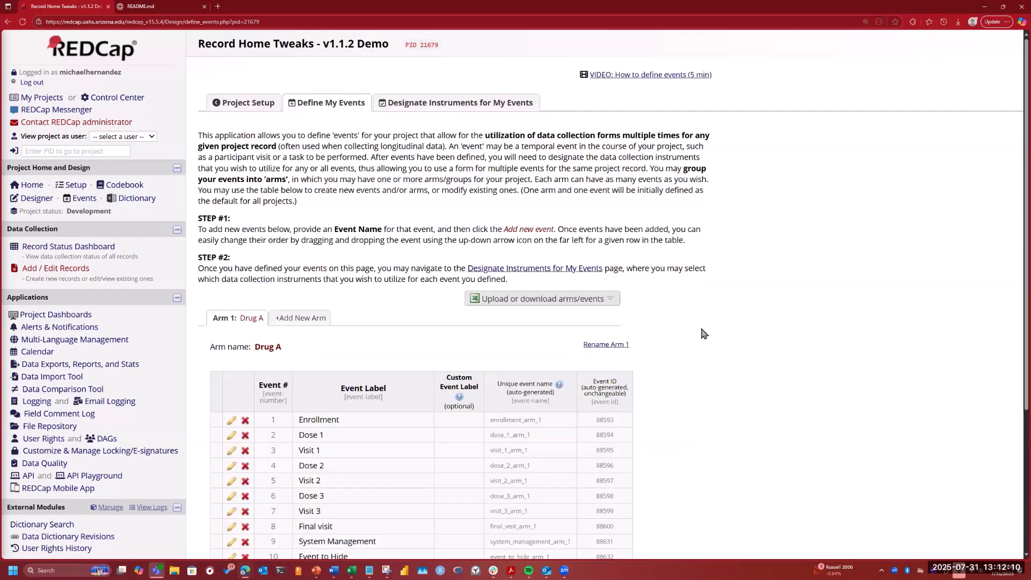
{"action": "scroll", "coordinate": [702, 331], "scroll_direction": "down", "scroll_amount": 4}
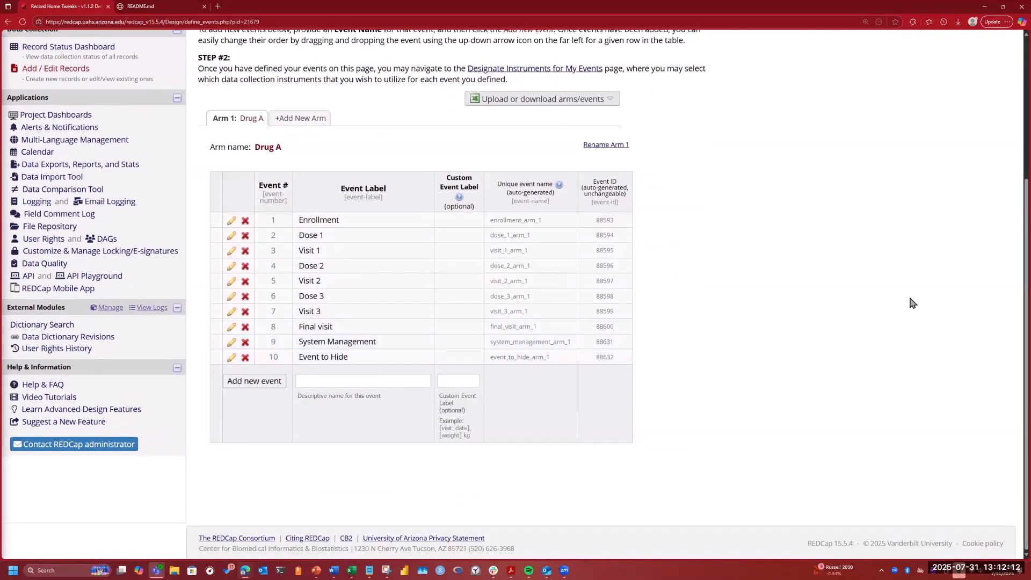
{"action": "scroll", "coordinate": [912, 301], "scroll_direction": "up", "scroll_amount": 4}
- View the Record Status Dashboard and open the Record Home Page of Study ID 1
{"action": "key", "text": "Return"}
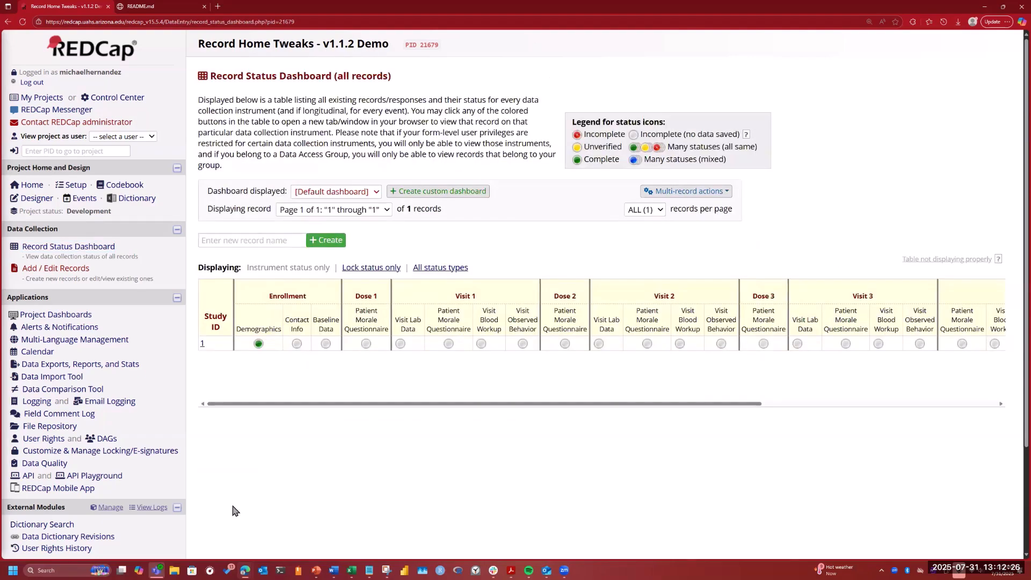
{"action": "left_click_drag", "start_coordinate": [392, 78], "coordinate": [205, 76]}
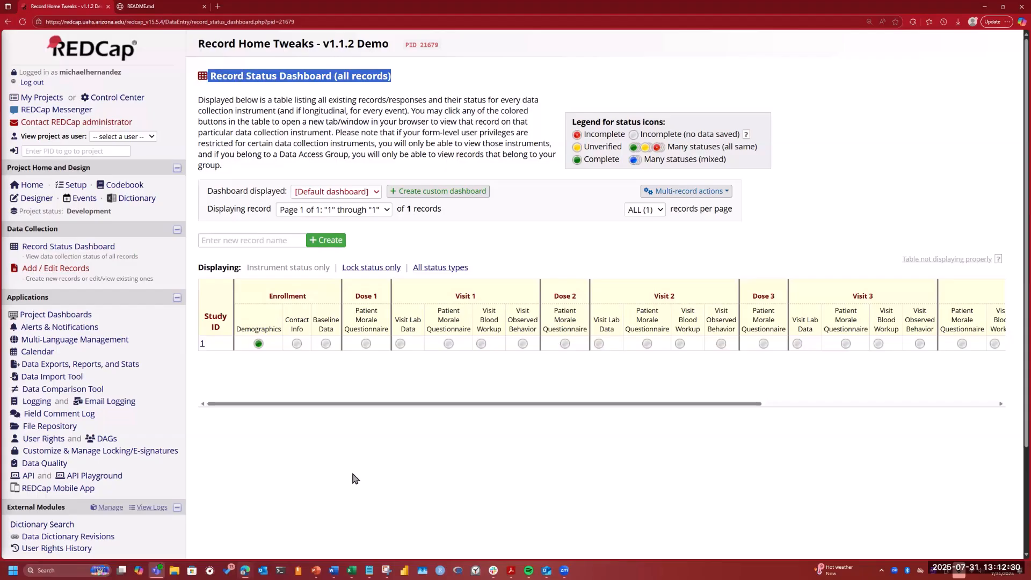
{"action": "left_click", "coordinate": [202, 346]}
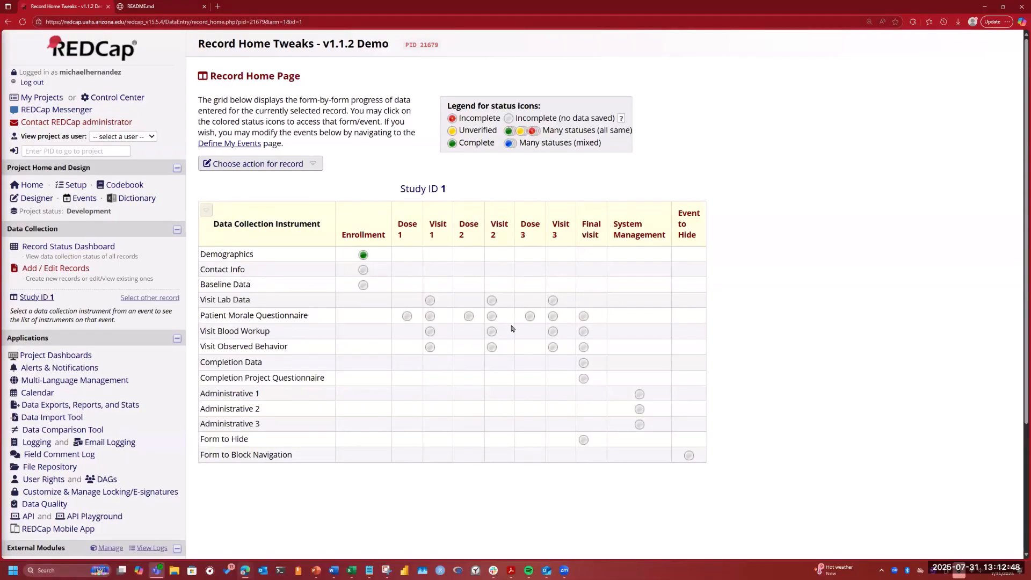
{"action": "triple_click", "coordinate": [210, 79]}
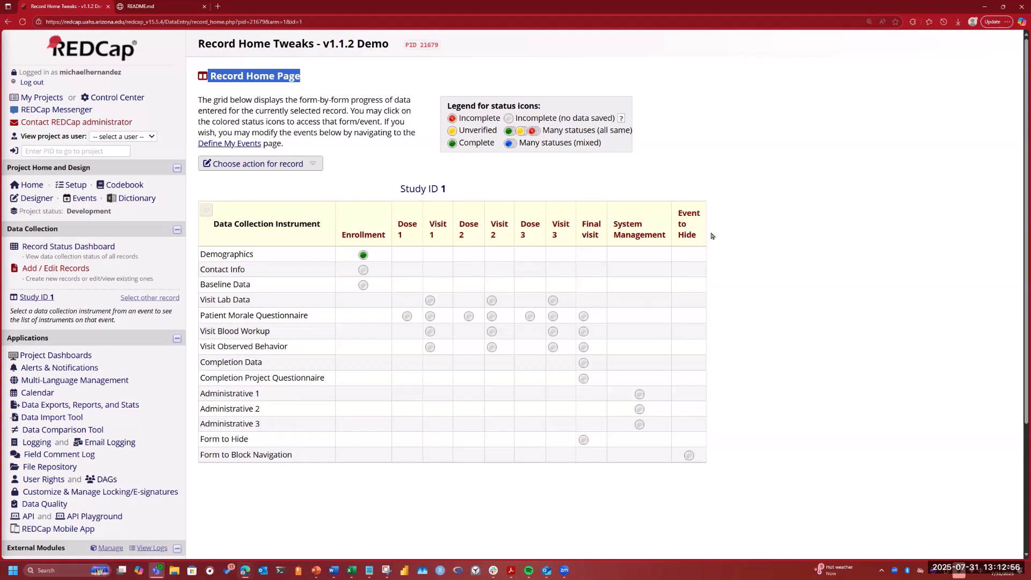
- Open the project's module manager in a new browser tab and bring up the Record Home Tweaks configuration
{"action": "left_click", "coordinate": [1009, 23]}
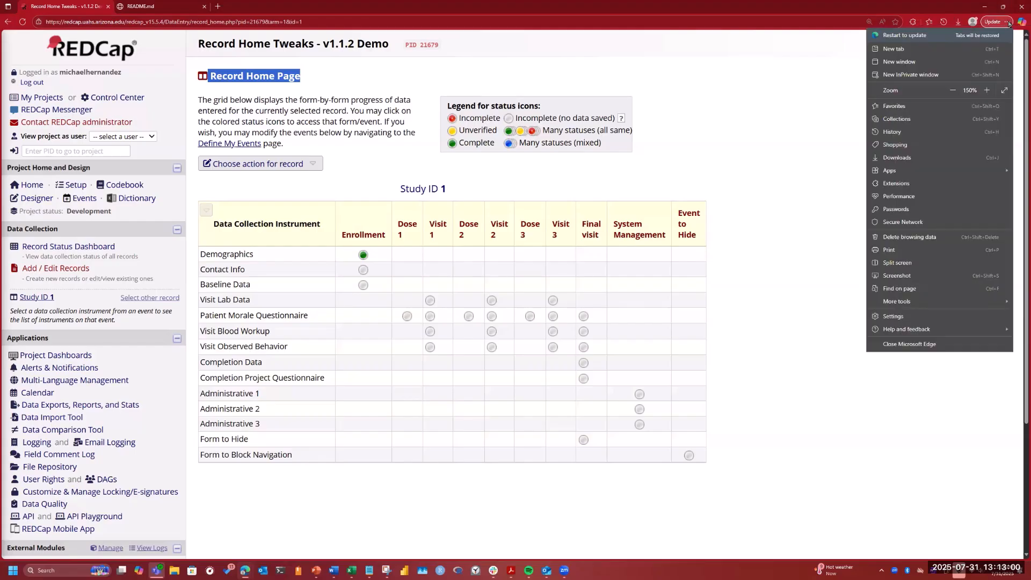
{"action": "left_click", "coordinate": [765, 113]}
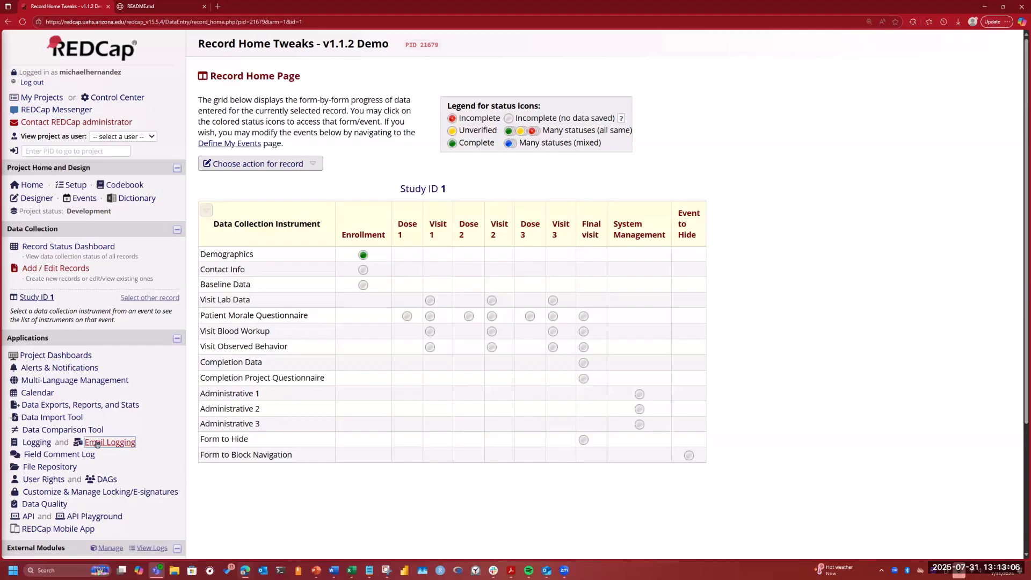
{"action": "scroll", "coordinate": [97, 444], "scroll_direction": "down", "scroll_amount": 3}
{"action": "right_click", "coordinate": [111, 388]}
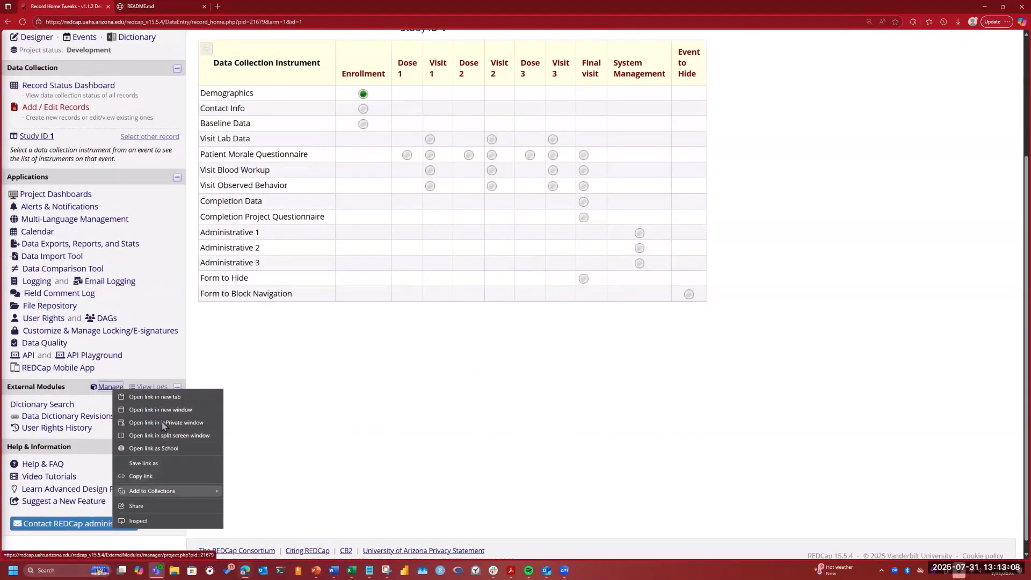
{"action": "left_click", "coordinate": [141, 398]}
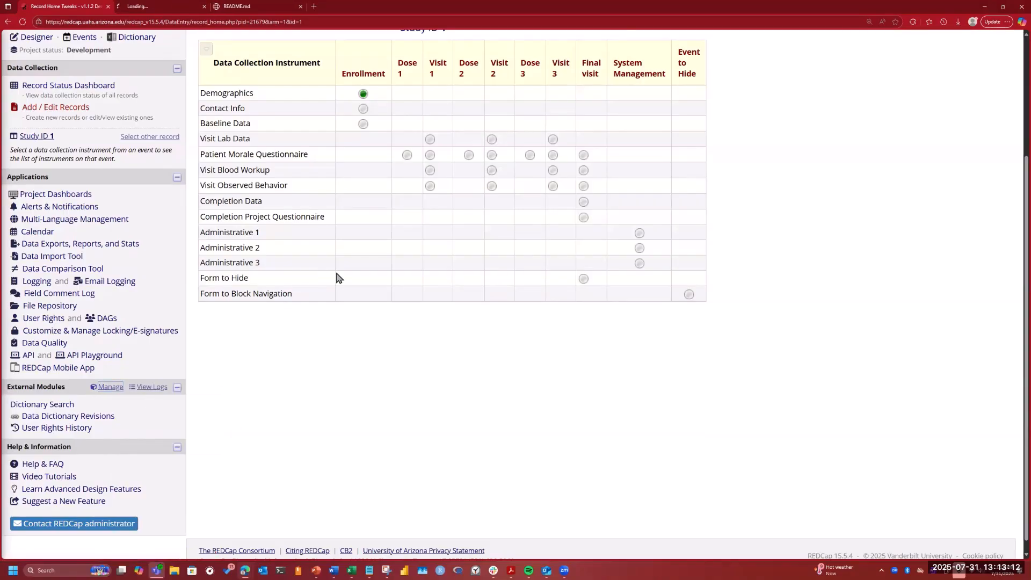
{"action": "left_click", "coordinate": [180, 5]}
{"action": "scroll", "coordinate": [664, 376], "scroll_direction": "down", "scroll_amount": 3}
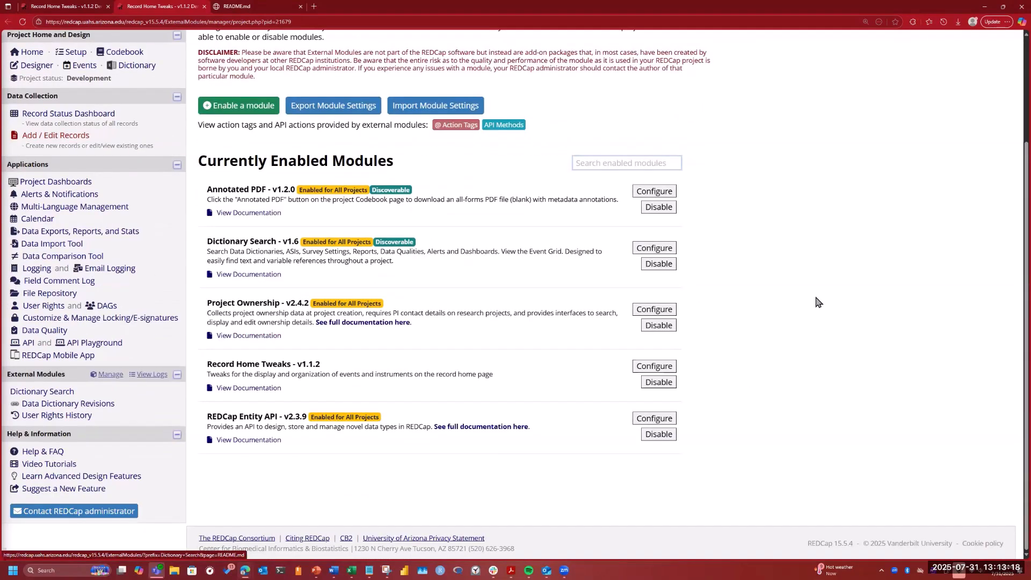
{"action": "left_click", "coordinate": [654, 366]}
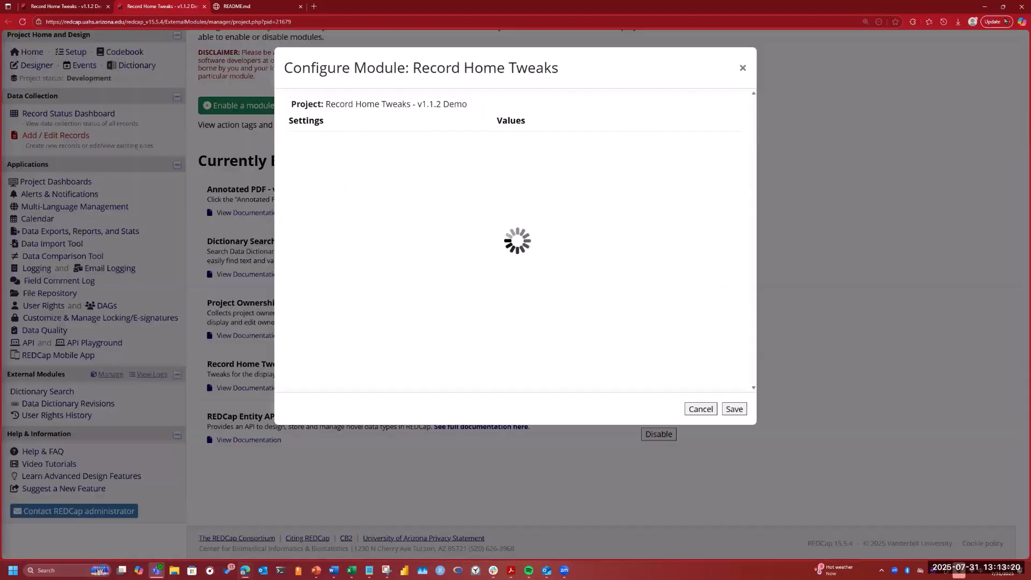
- Show the module manager in a second split-screen pane and reduce the page zoom to 110%
{"action": "left_click", "coordinate": [1007, 22]}
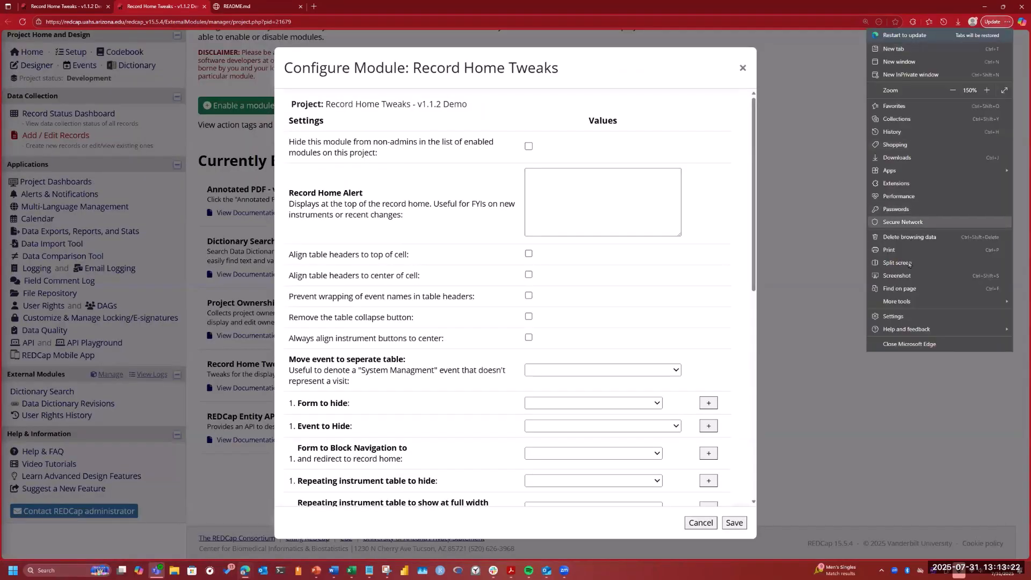
{"action": "left_click", "coordinate": [911, 263]}
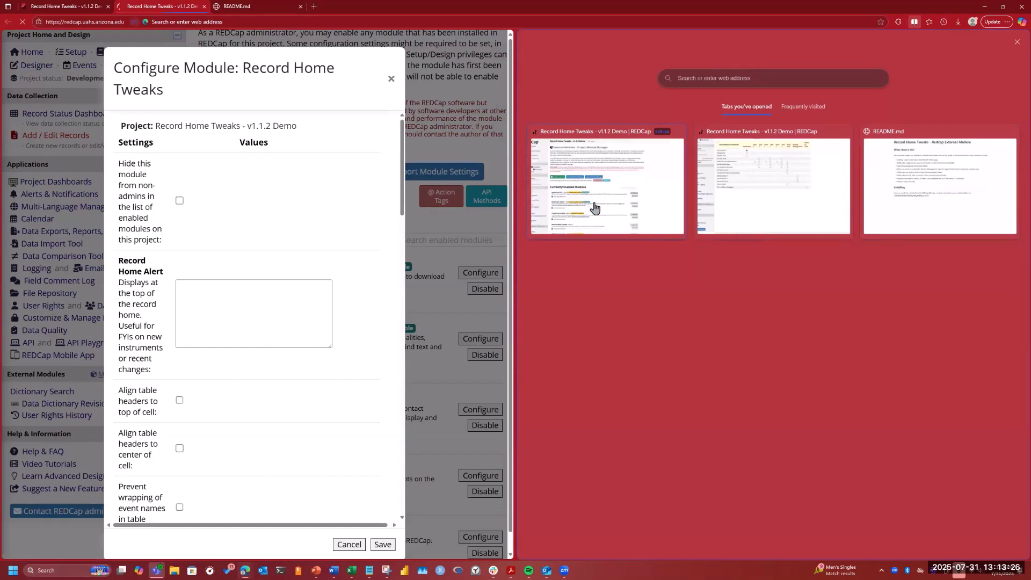
{"action": "left_click", "coordinate": [591, 204]}
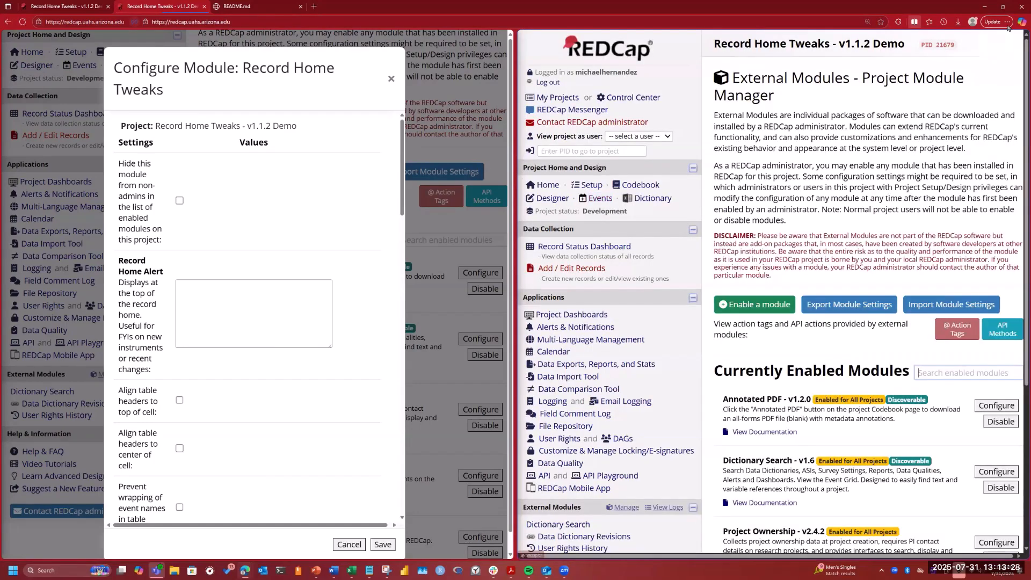
{"action": "left_click", "coordinate": [1007, 22]}
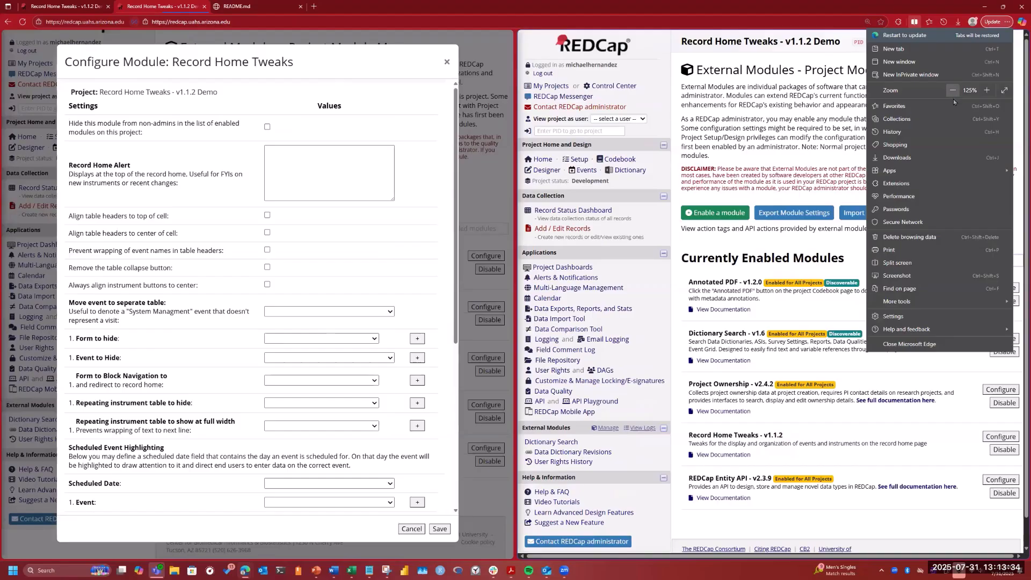
{"action": "left_click", "coordinate": [953, 90]}
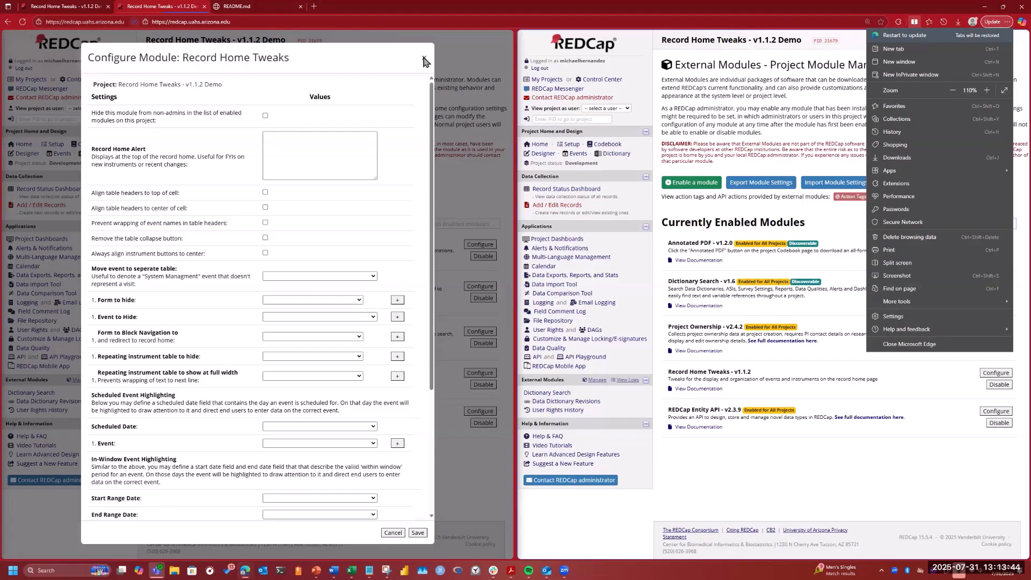
- Open the Record Home Tweaks configuration in the second pane and Study ID 1's Record Home Page in the first pane
{"action": "left_click", "coordinate": [998, 375]}
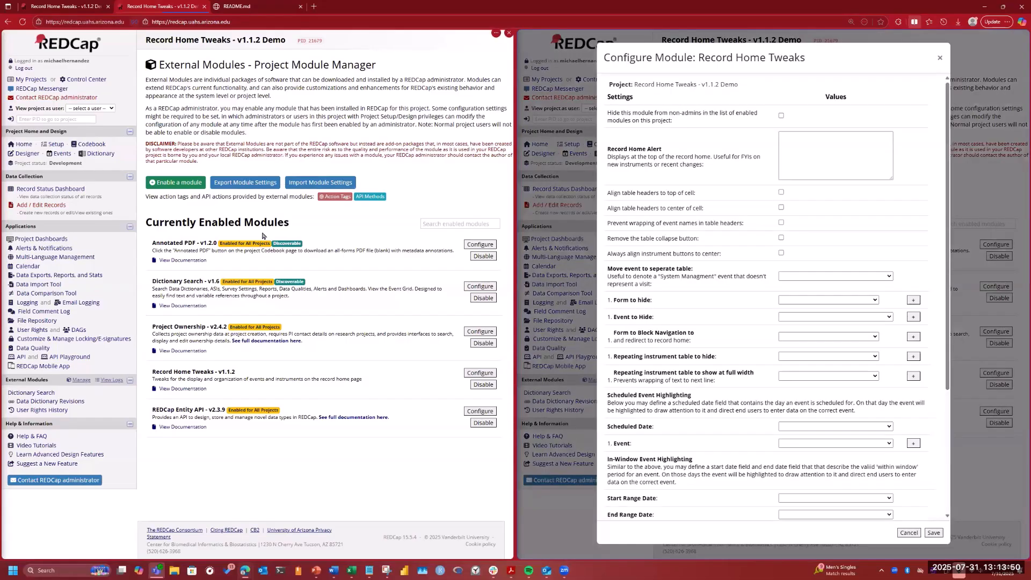
{"action": "left_click", "coordinate": [24, 191]}
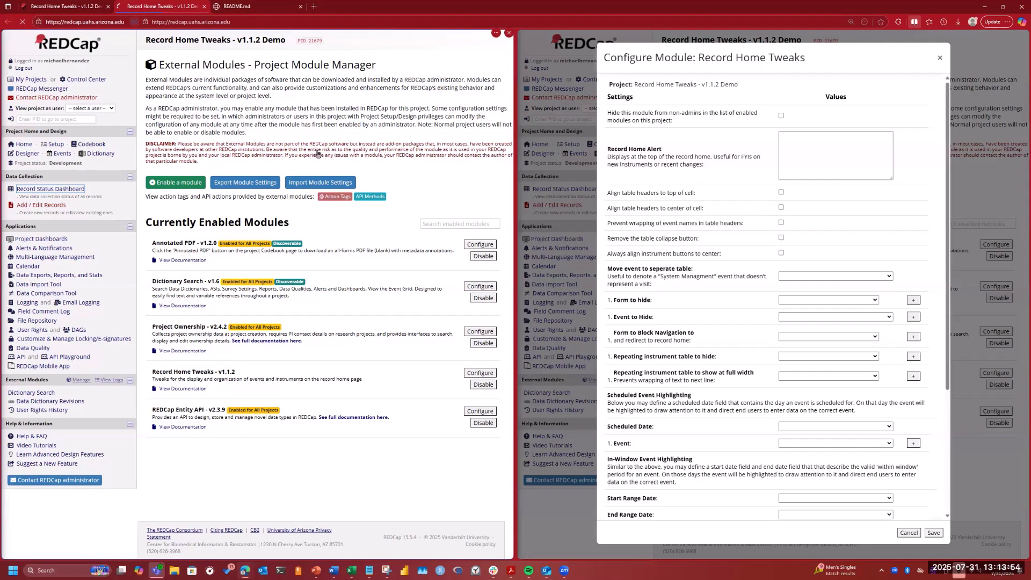
{"action": "left_click", "coordinate": [149, 266]}
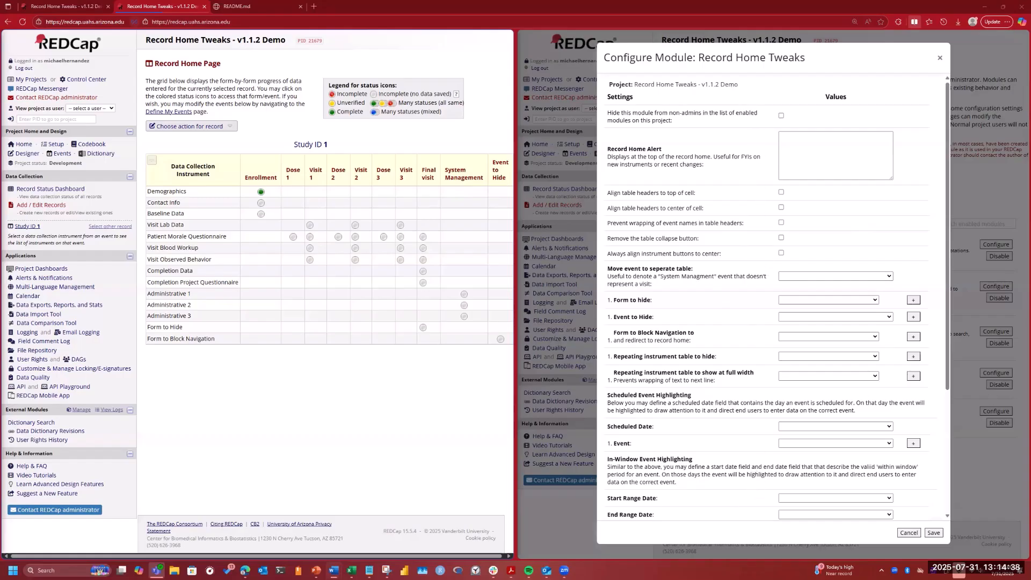
- Paste the copied HTML message into the Record Home Alert setting and save the module configuration
{"action": "left_click", "coordinate": [847, 144]}
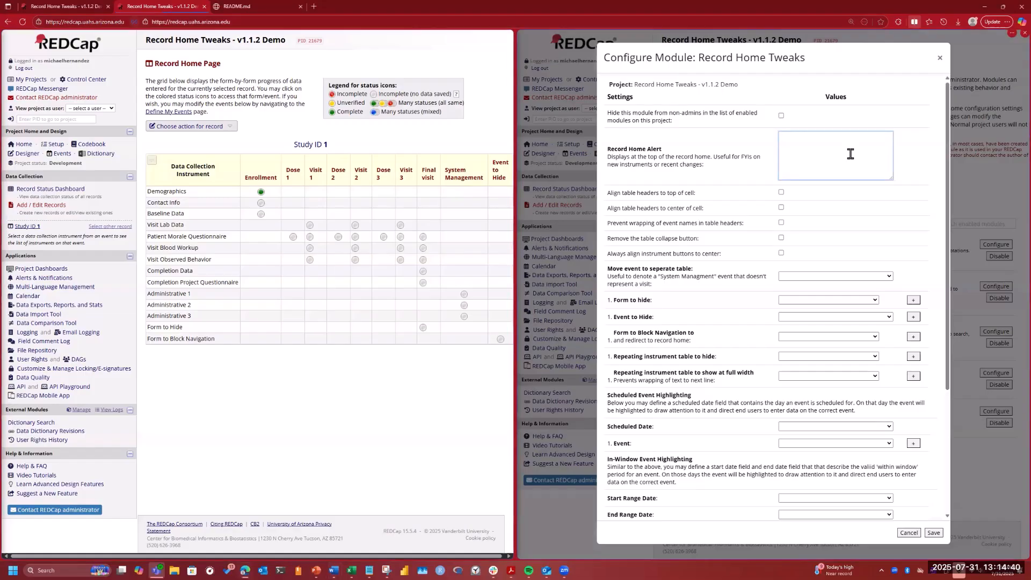
{"action": "key", "text": "ctrl+v"}
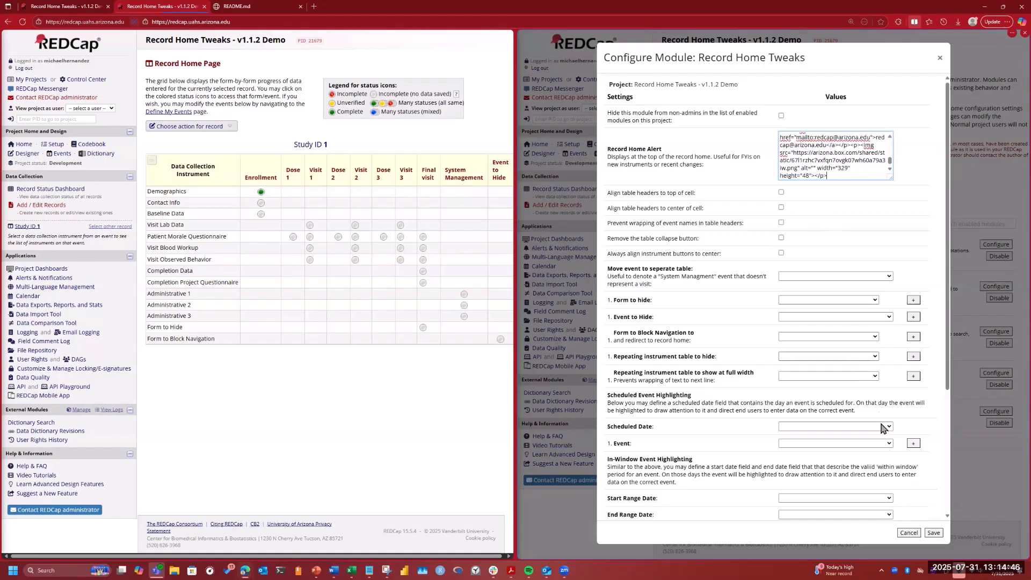
{"action": "left_click", "coordinate": [933, 533]}
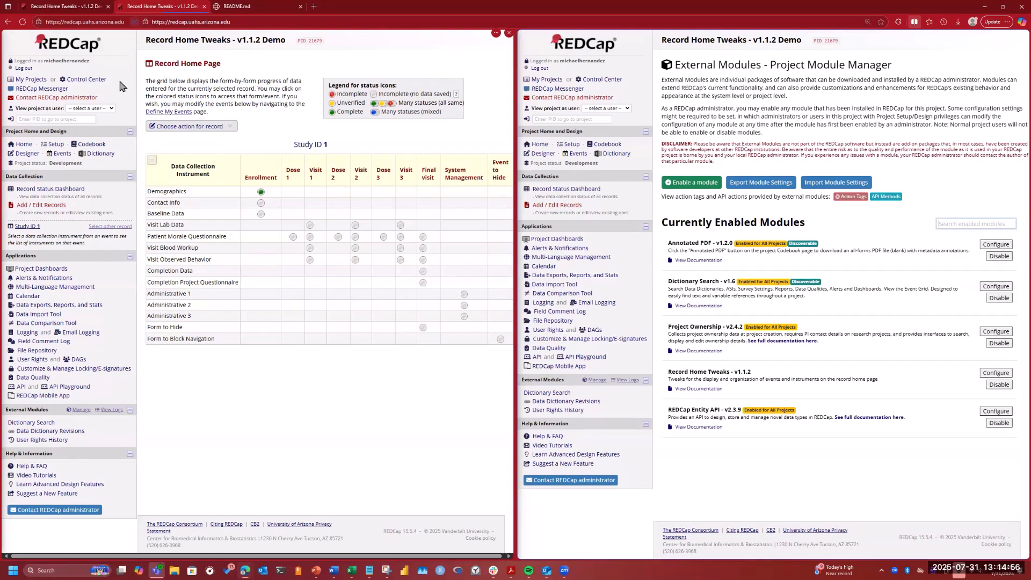
- Close the split-screen tab and return to the separate tab with Study ID 1's Record Home Page
{"action": "left_click", "coordinate": [7, 25]}
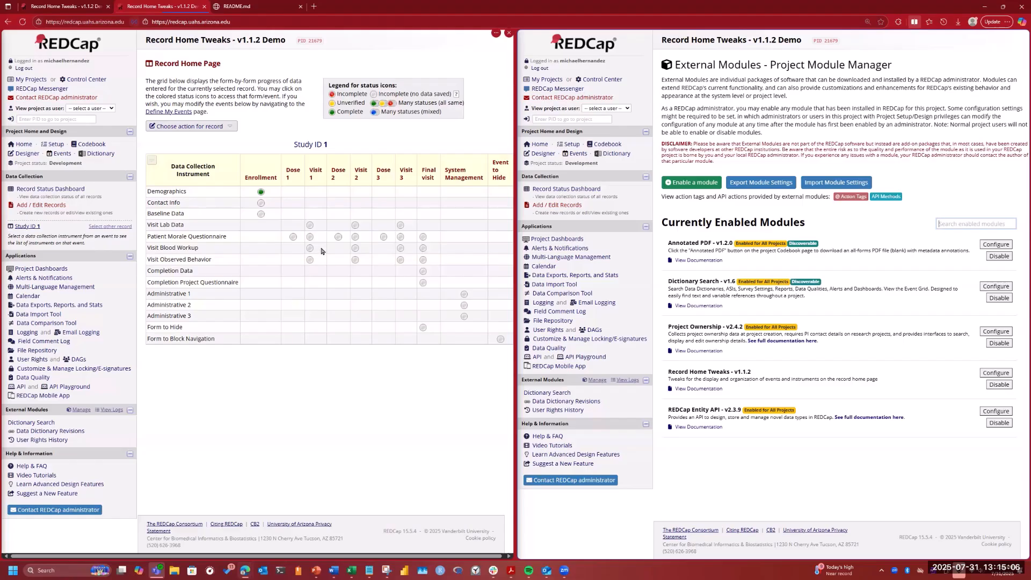
{"action": "left_click", "coordinate": [129, 5]}
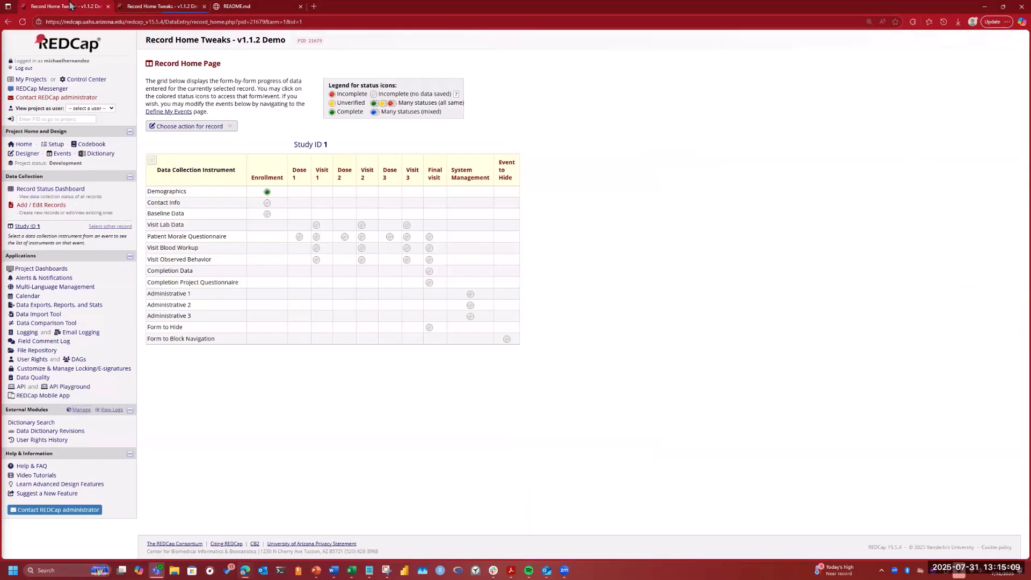
{"action": "left_click", "coordinate": [172, 7]}
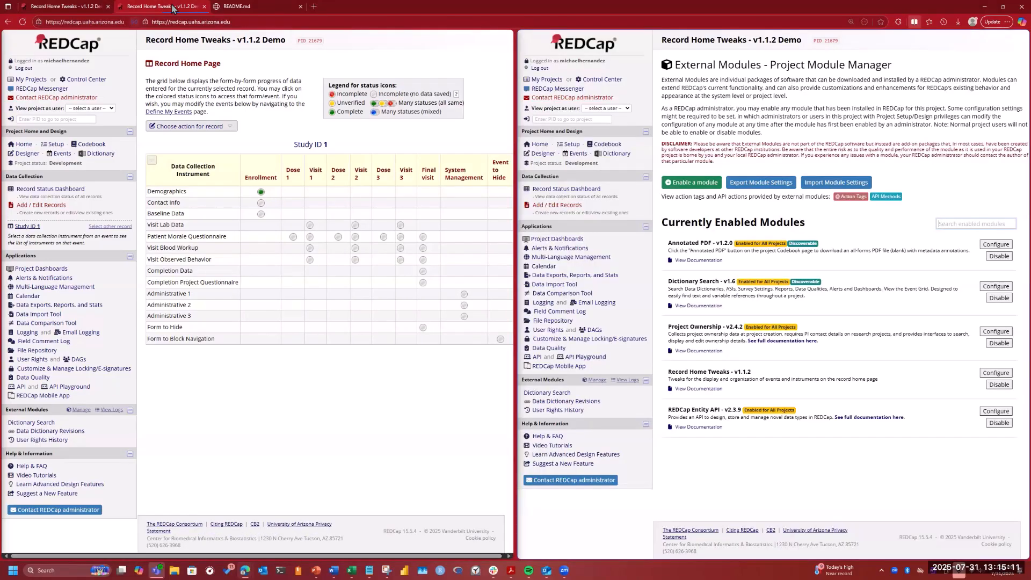
{"action": "left_click", "coordinate": [204, 7]}
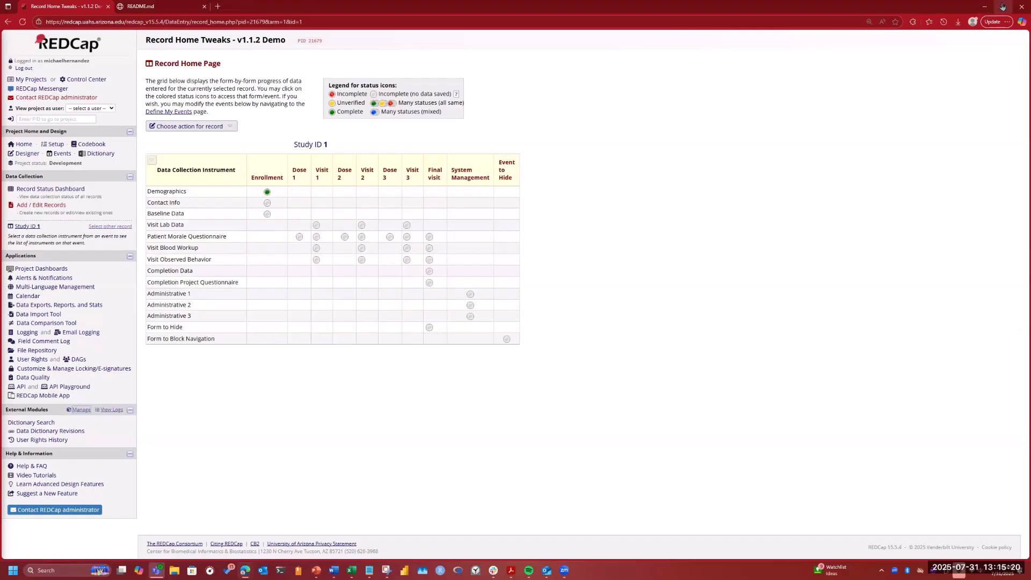
{"action": "mouse_move", "coordinate": [1001, 7]}
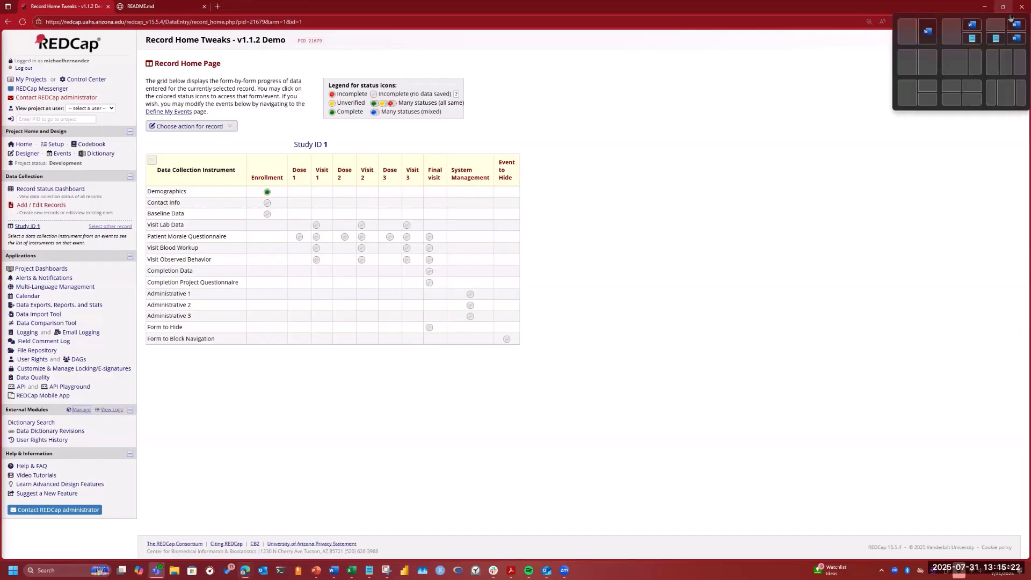
{"action": "key", "text": "alt+f"}
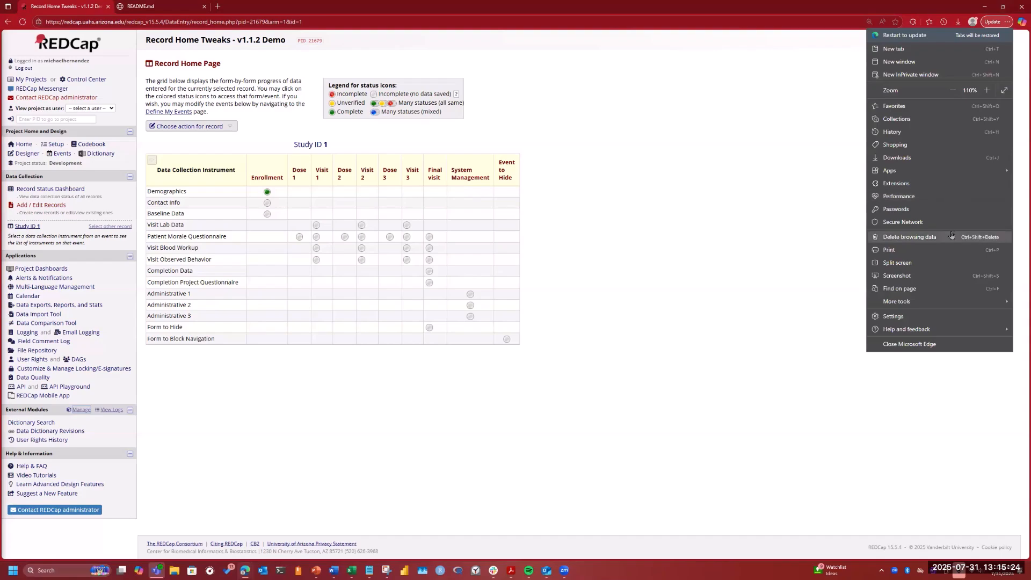
{"action": "left_click", "coordinate": [947, 263]}
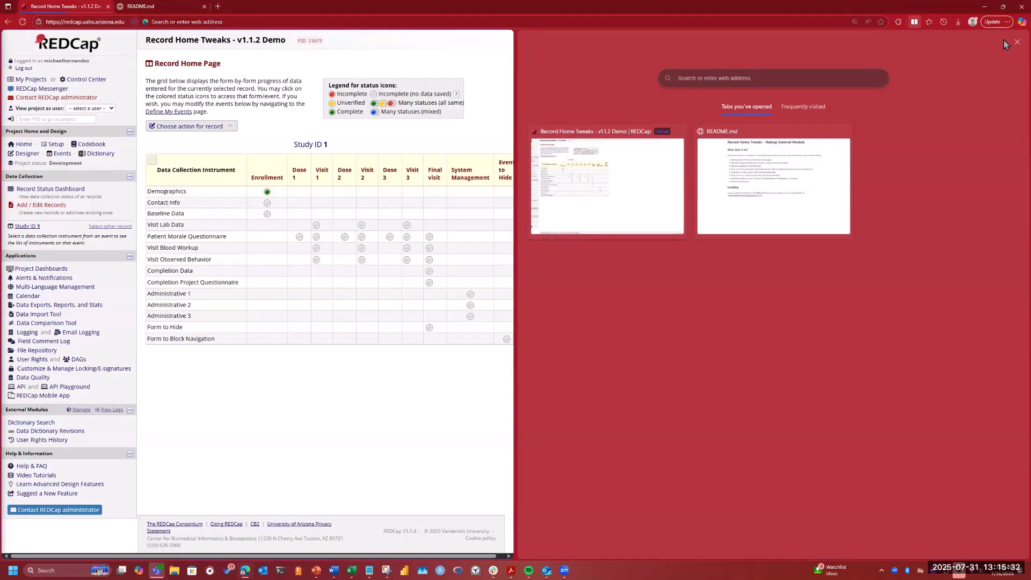
{"action": "left_click", "coordinate": [1018, 41]}
- Refresh Study ID 1's Record Home Page and examine the alert message above the instrument table
{"action": "left_click", "coordinate": [24, 20]}
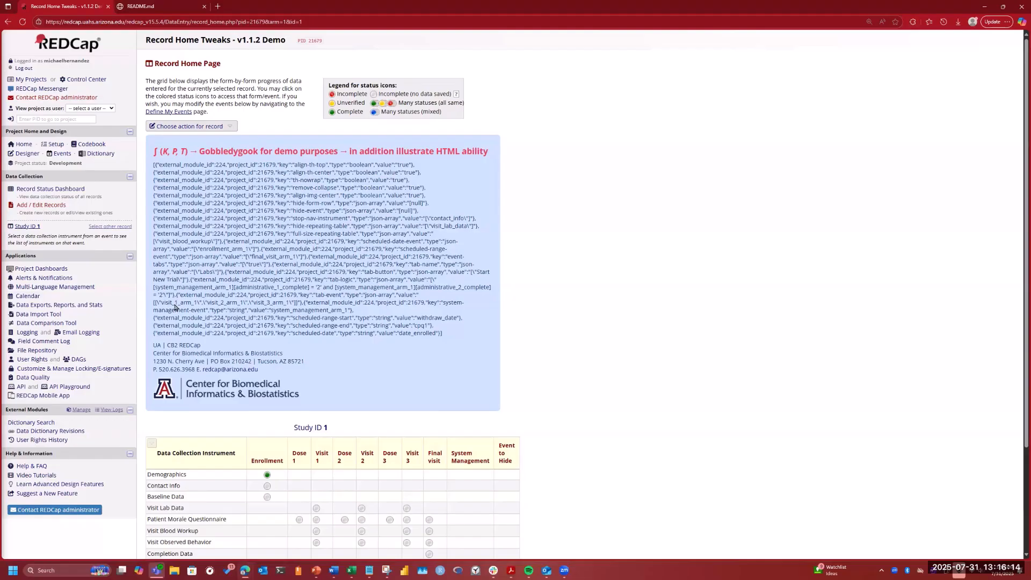
{"action": "scroll", "coordinate": [119, 431], "scroll_direction": "down", "scroll_amount": 3}
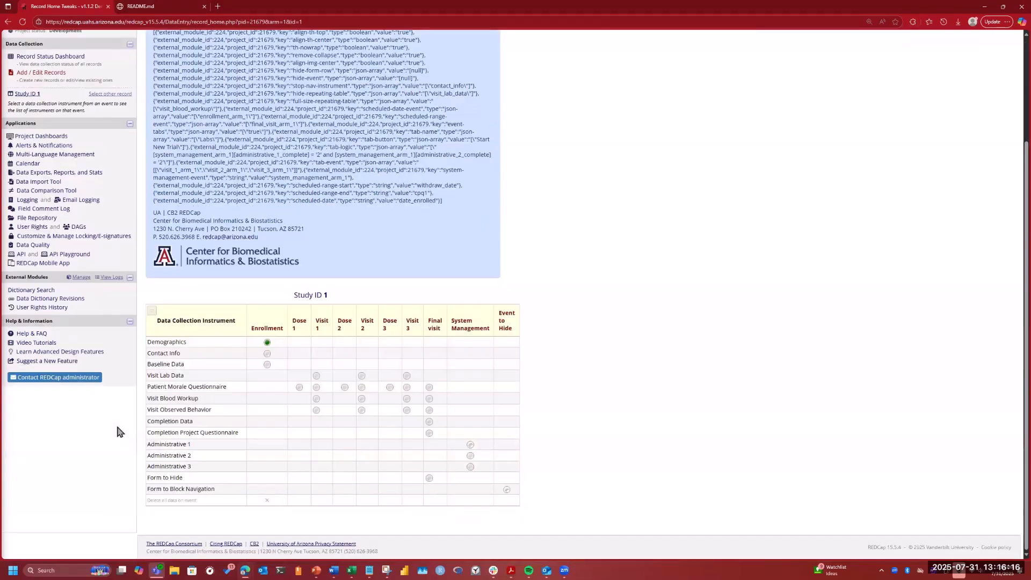
{"action": "scroll", "coordinate": [79, 411], "scroll_direction": "up", "scroll_amount": 3}
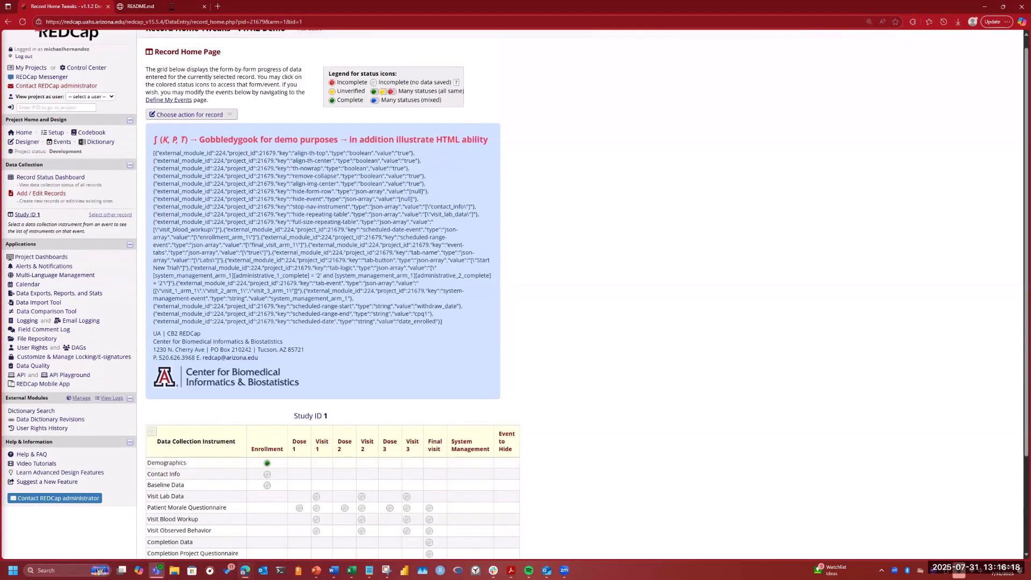
{"action": "scroll", "coordinate": [169, 8], "scroll_direction": "down", "scroll_amount": 1}
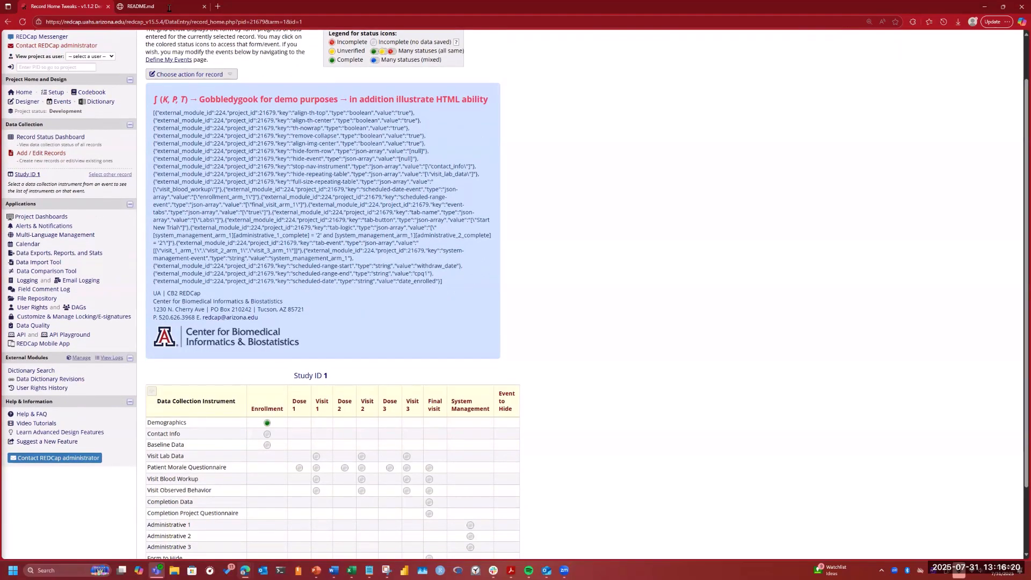
{"action": "scroll", "coordinate": [955, 262], "scroll_direction": "down", "scroll_amount": 2}
{"action": "scroll", "coordinate": [955, 262], "scroll_direction": "up", "scroll_amount": 1}
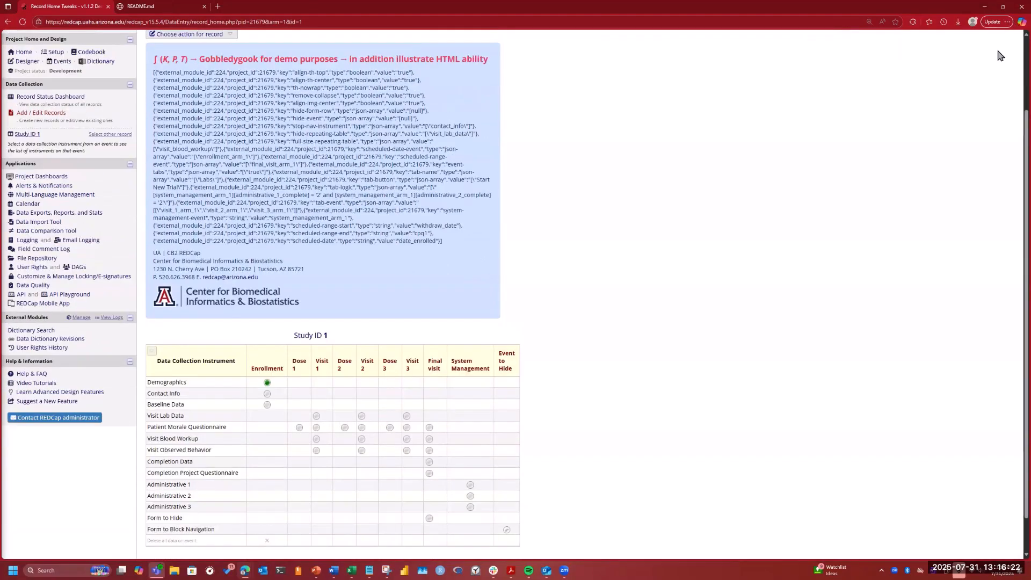
{"action": "scroll", "coordinate": [652, 199], "scroll_direction": "up", "scroll_amount": 3}
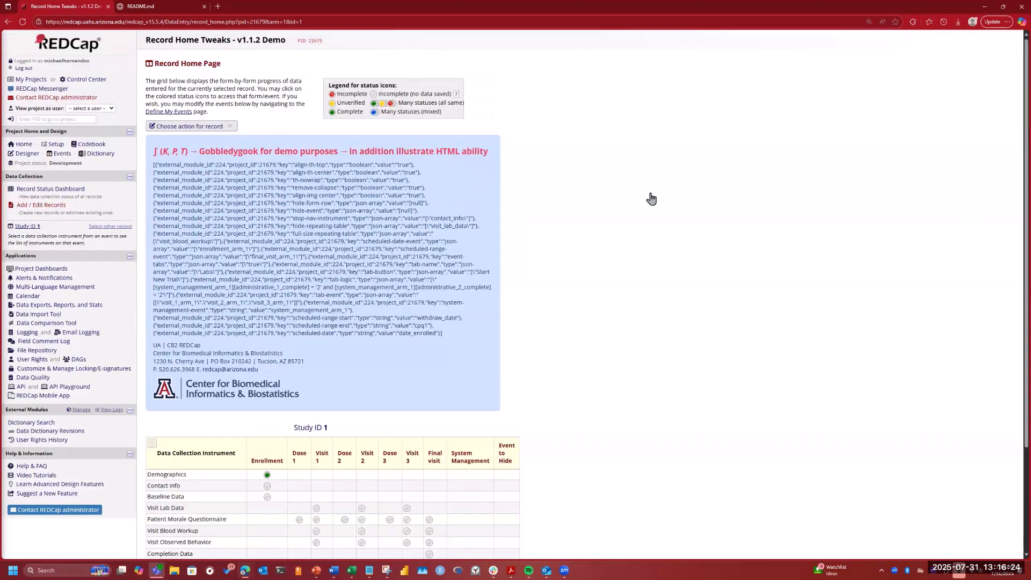
- Set up a new split-screen tab with the Record Home Page beside the Record Home Tweaks configuration, and refresh the record page
{"action": "right_click", "coordinate": [79, 410]}
{"action": "left_click", "coordinate": [112, 422]}
{"action": "key", "text": "ctrl+Tab"}
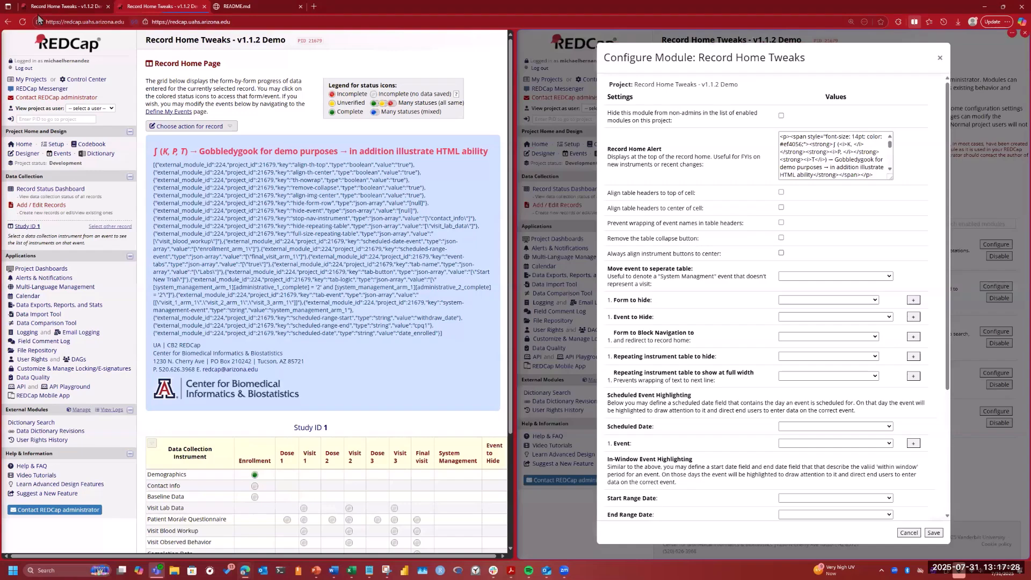
{"action": "left_click", "coordinate": [22, 22]}
- Enable aligning table headers to the top and center of the cell and preventing wrapping of event names, and save the configuration
{"action": "scroll", "coordinate": [253, 329], "scroll_direction": "down", "scroll_amount": 3}
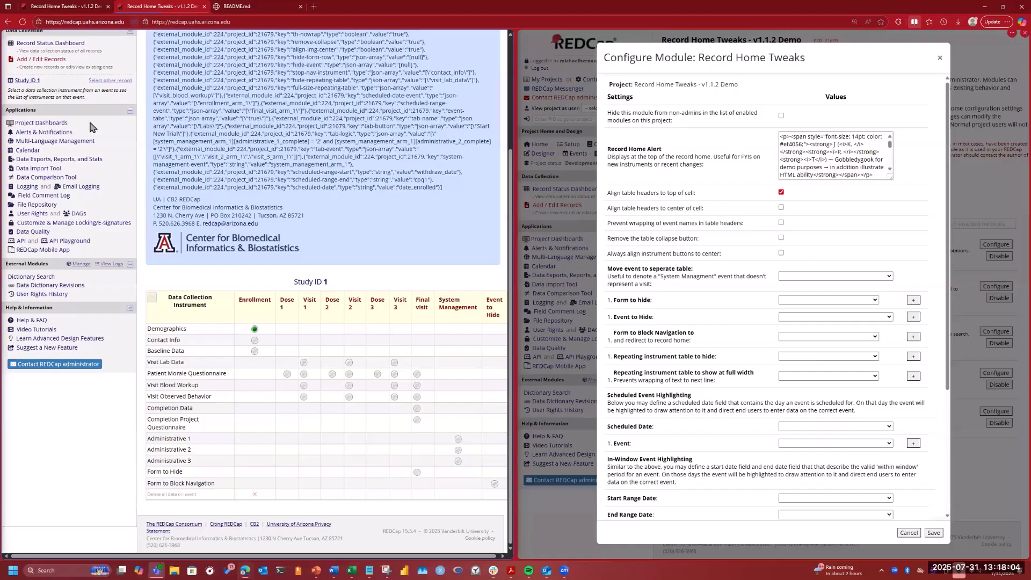
{"action": "key", "text": "Escape"}
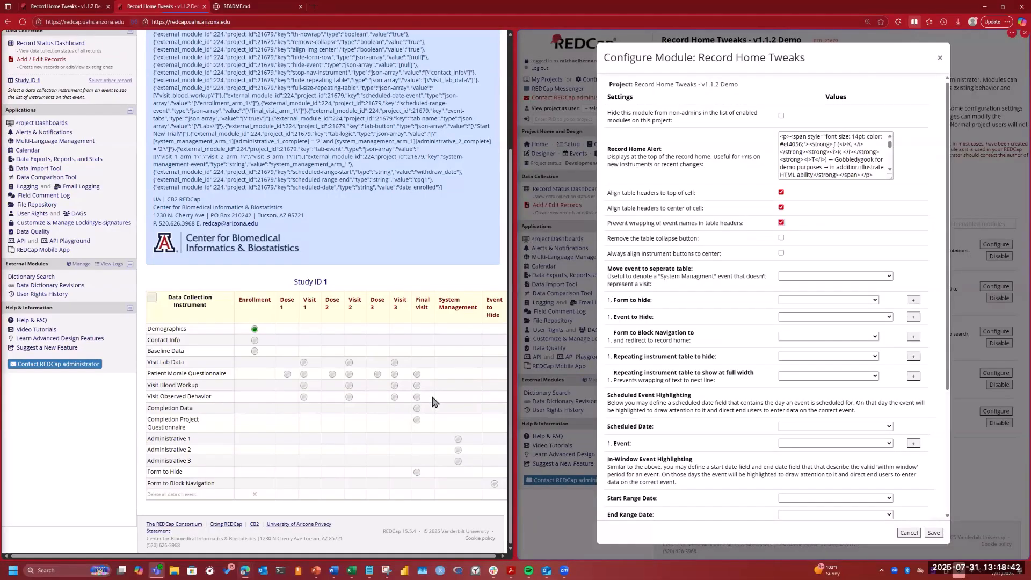
{"action": "scroll", "coordinate": [434, 402], "scroll_direction": "up", "scroll_amount": 1}
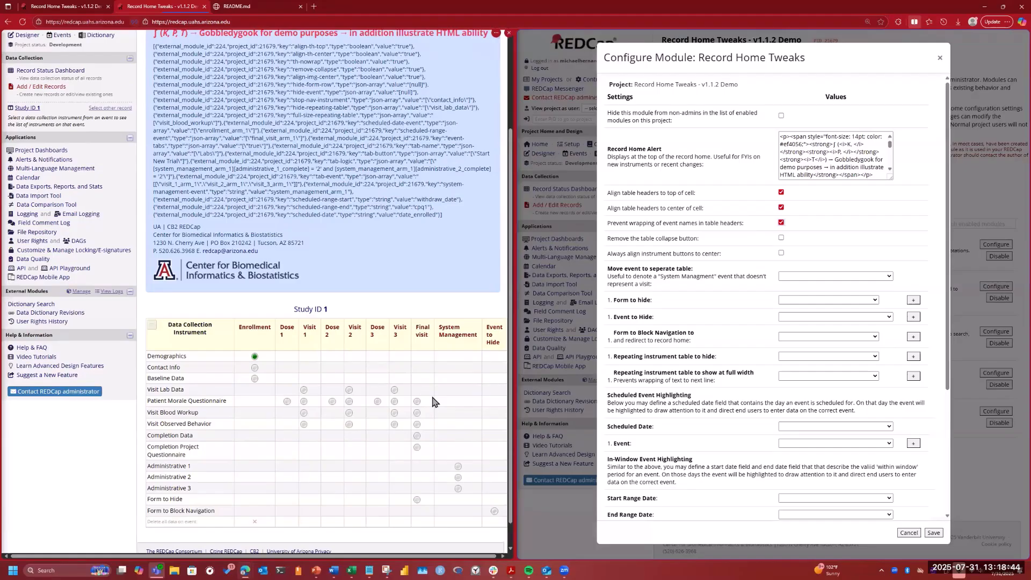
{"action": "scroll", "coordinate": [434, 402], "scroll_direction": "up", "scroll_amount": 3}
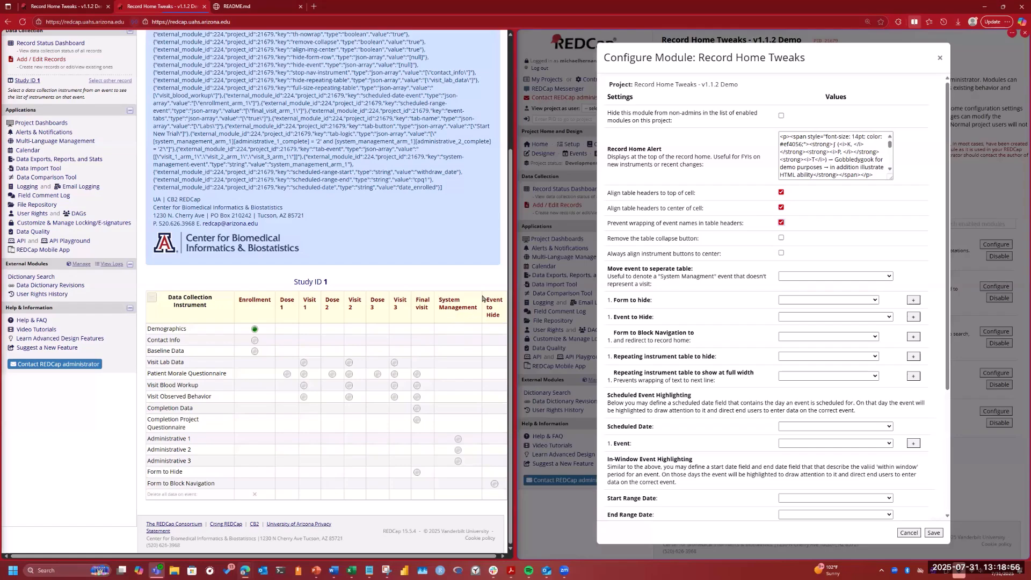
{"action": "scroll", "coordinate": [673, 439], "scroll_direction": "down", "scroll_amount": 1}
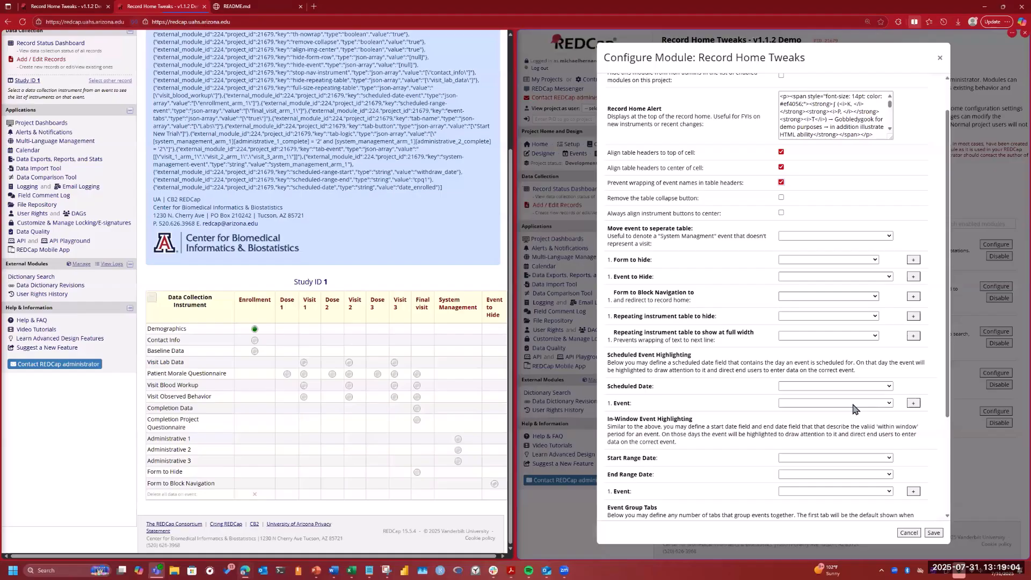
{"action": "key", "text": "Escape"}
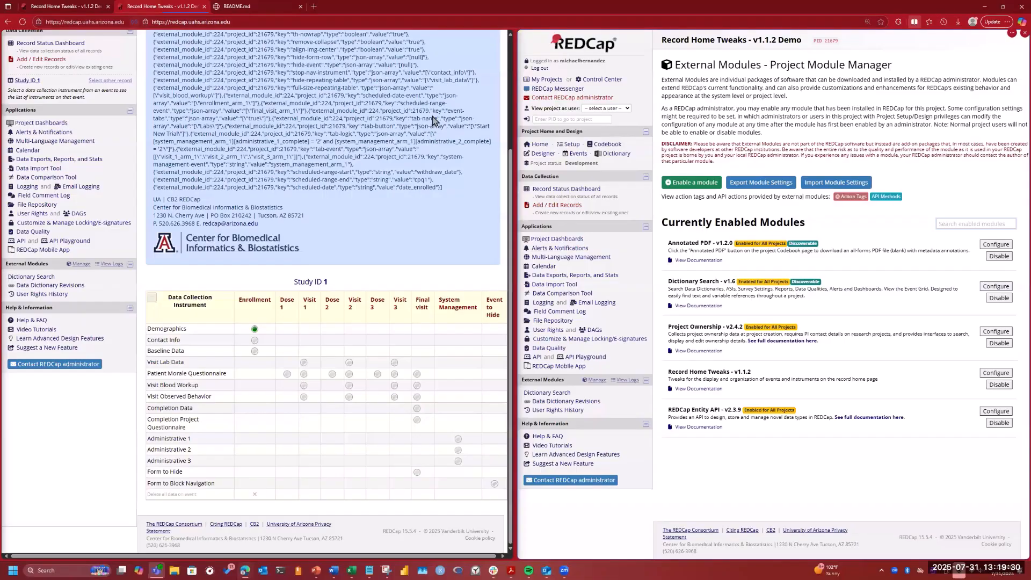
- Check the table headers on Study ID 1's Record Home Page in the separate tab and return to the split-screen tab
{"action": "key", "text": "ctrl+shift+Tab"}
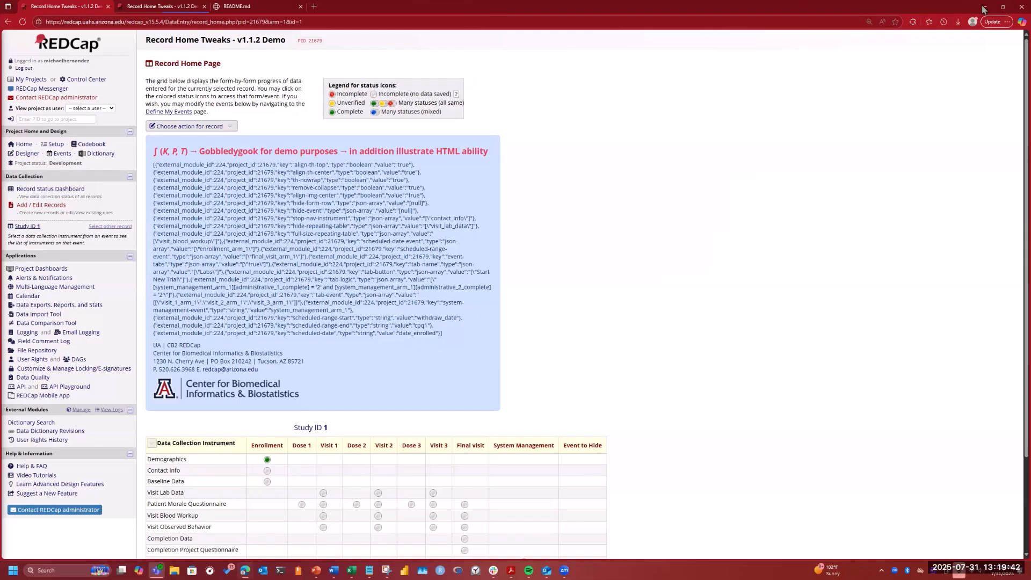
{"action": "mouse_move", "coordinate": [1003, 9]}
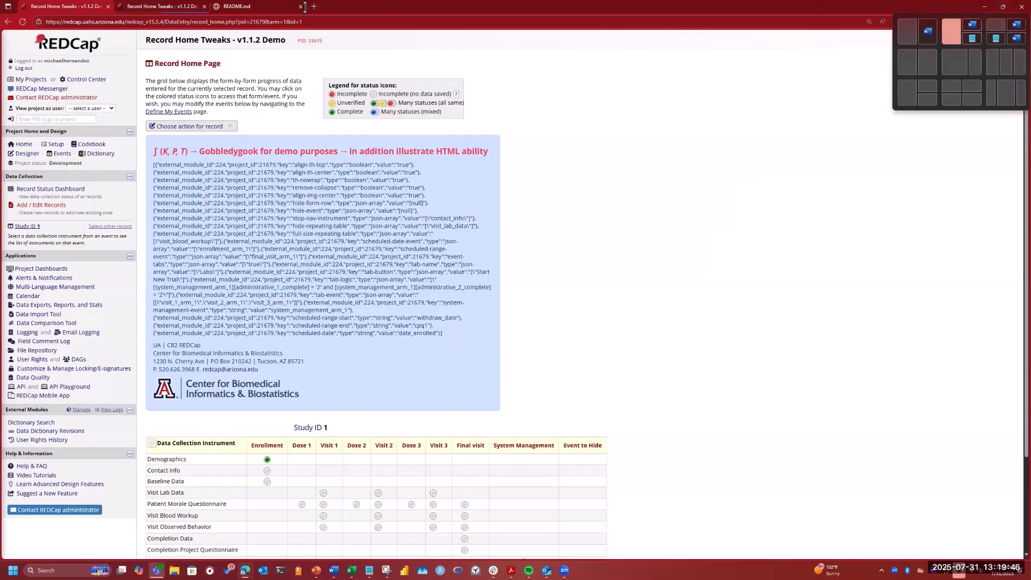
{"action": "key", "text": "super+Left"}
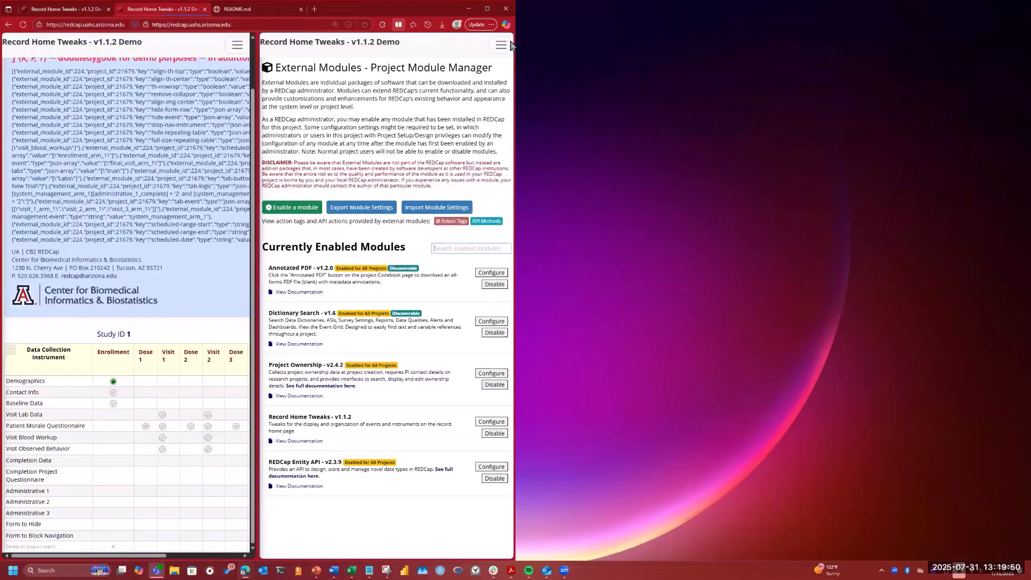
{"action": "key", "text": "super+Up"}
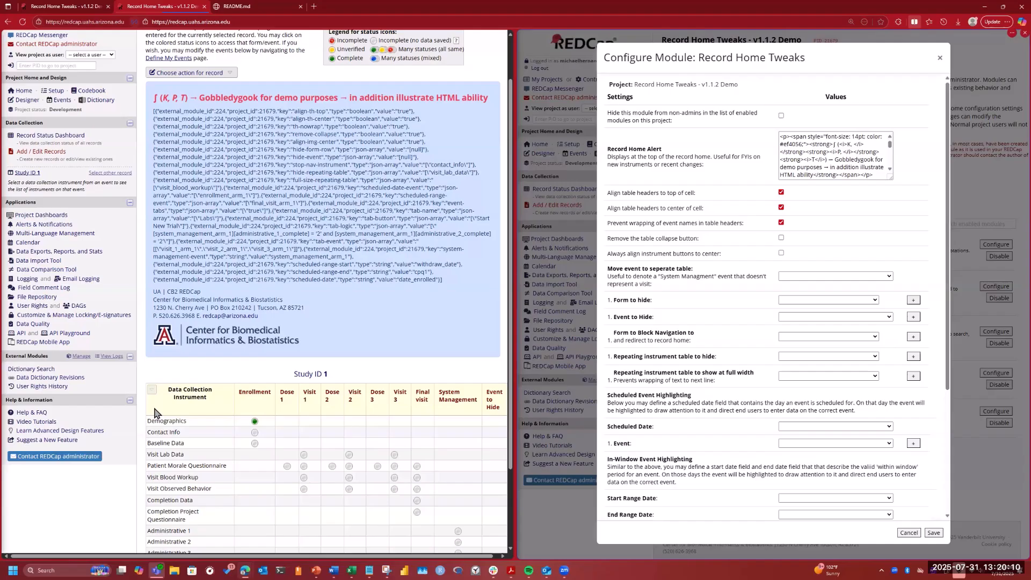
- Try the instrument table's collapse button, and enable and save its removal in the Record Home Tweaks configuration
{"action": "left_click", "coordinate": [152, 389]}
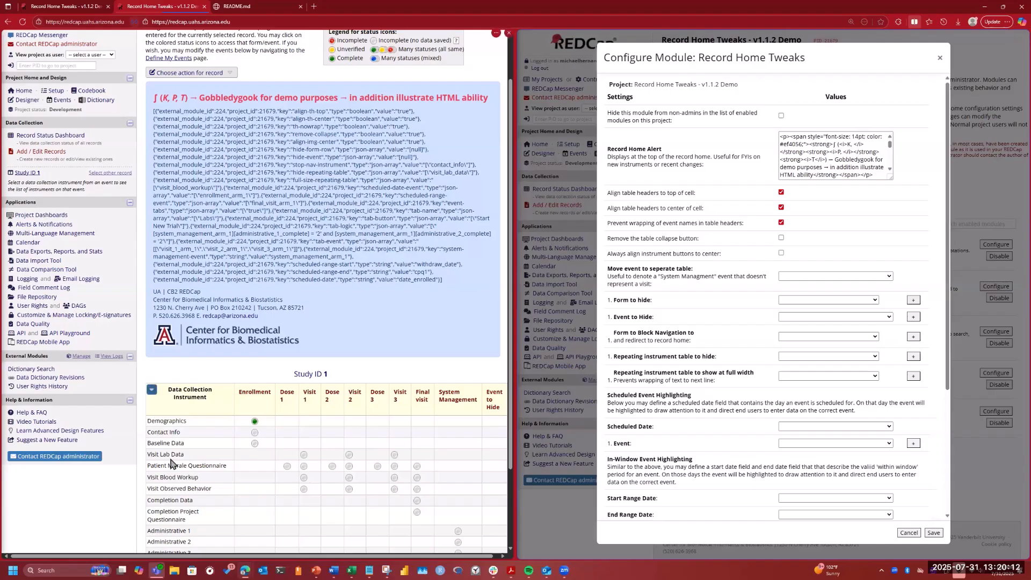
{"action": "left_click", "coordinate": [781, 237]}
{"action": "left_click", "coordinate": [933, 533]}
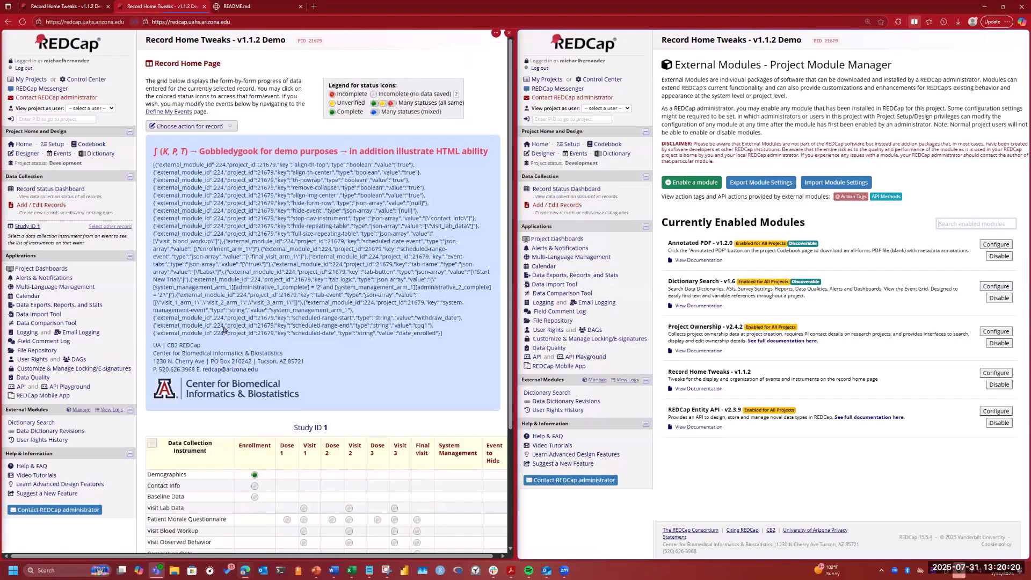
- Refresh Study ID 1's Record Home Page in the separate tab and check the instrument table's header for the collapse button
{"action": "key", "text": "F5"}
{"action": "key", "text": "F5"}
{"action": "left_click", "coordinate": [71, 7]}
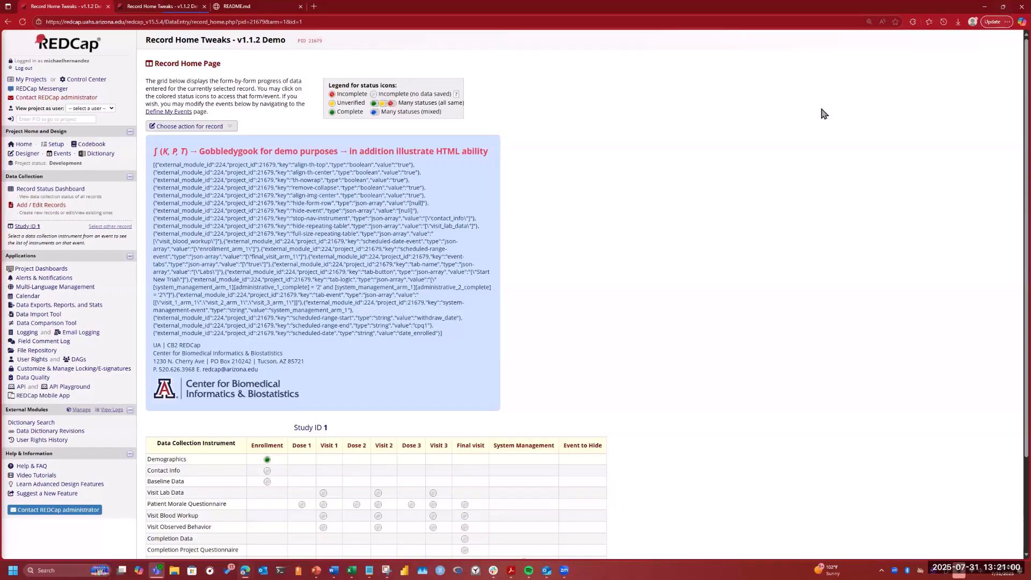
{"action": "left_click", "coordinate": [1003, 7]}
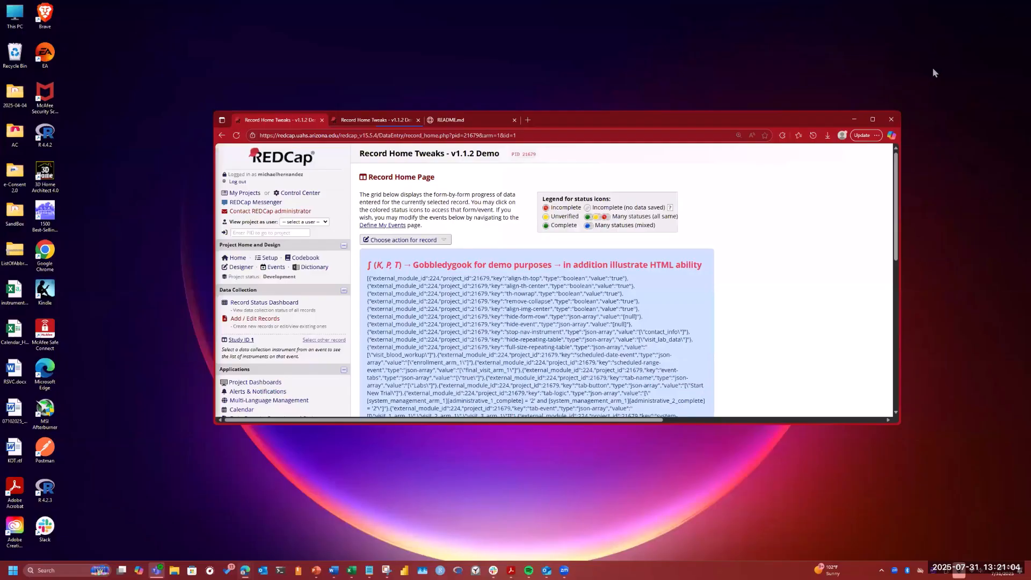
{"action": "key", "text": "super+Up"}
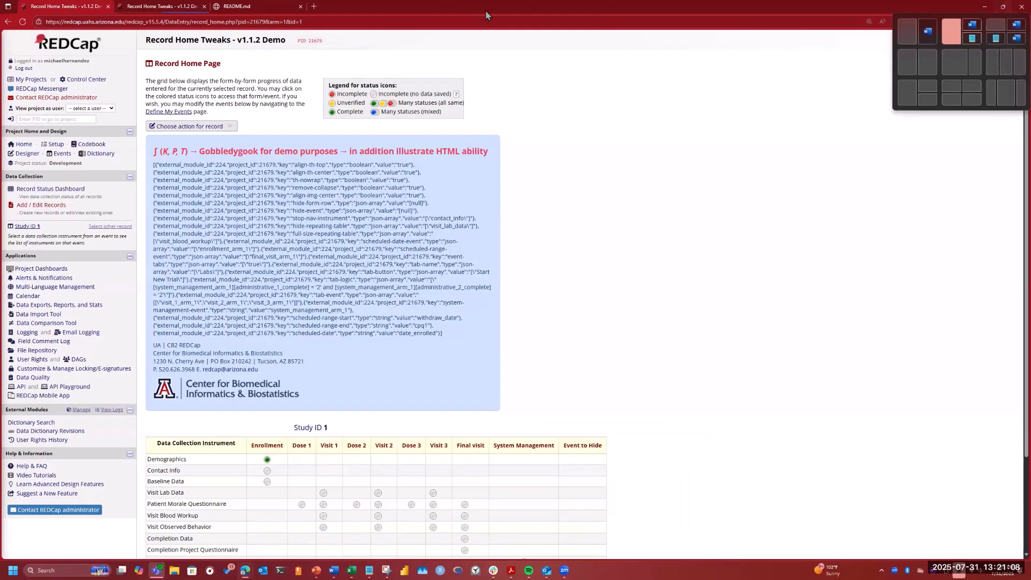
{"action": "key", "text": "super+Left"}
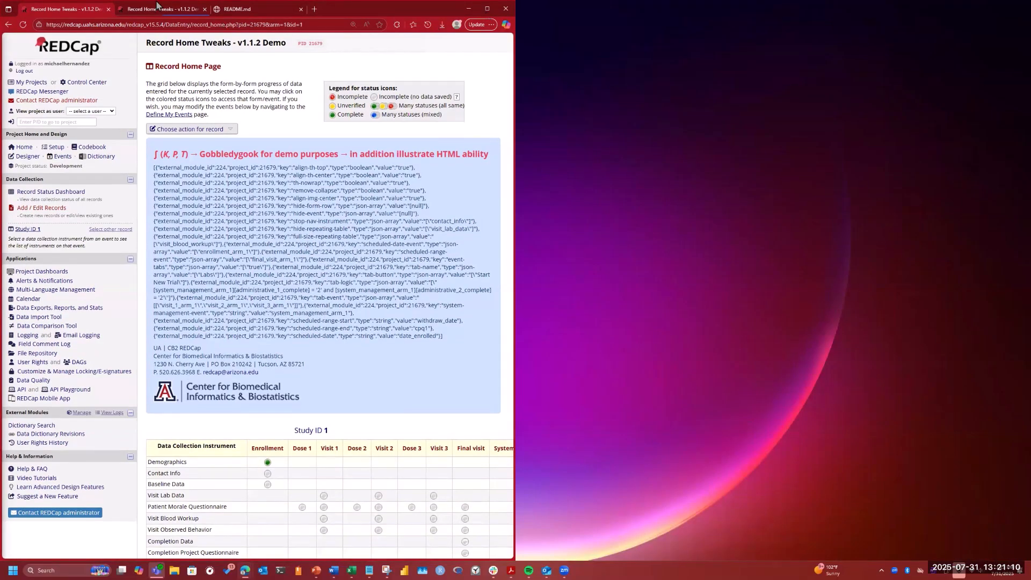
{"action": "key", "text": "super+Up"}
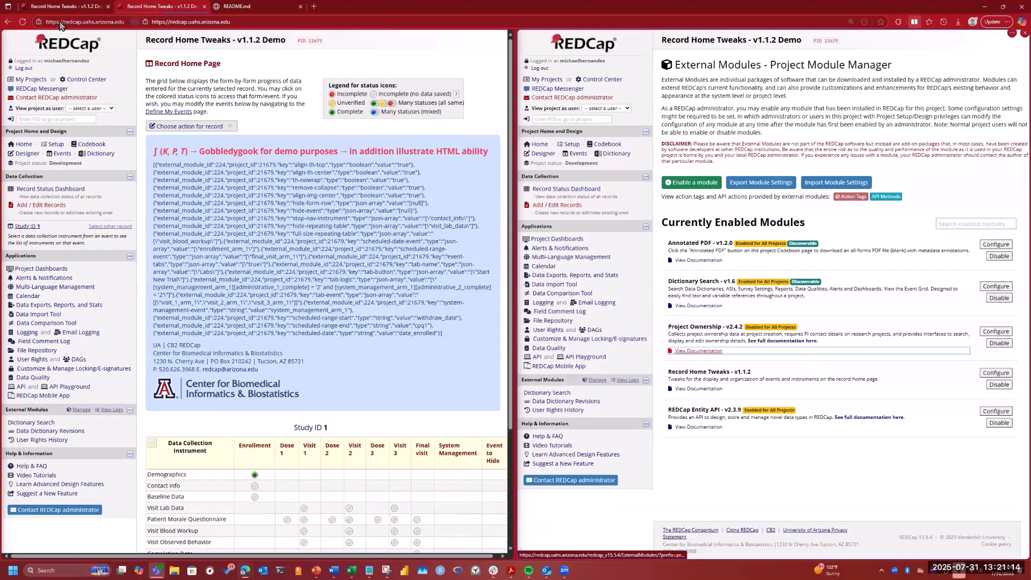
- Enable always aligning instrument buttons to center, save the configuration, and review the instrument table on the refreshed Record Home Page
{"action": "left_click", "coordinate": [85, 6]}
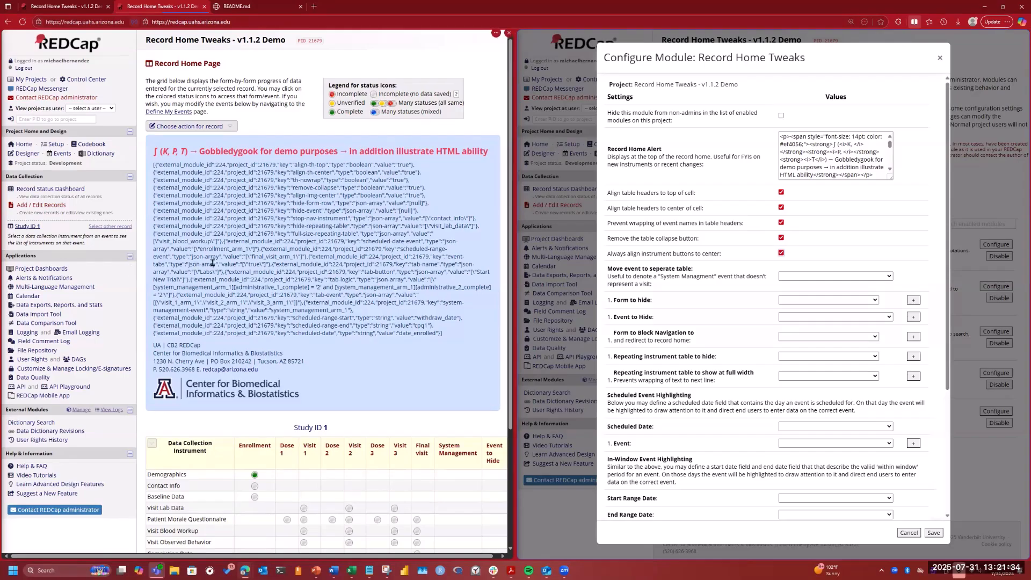
{"action": "scroll", "coordinate": [279, 403], "scroll_direction": "down", "scroll_amount": 3}
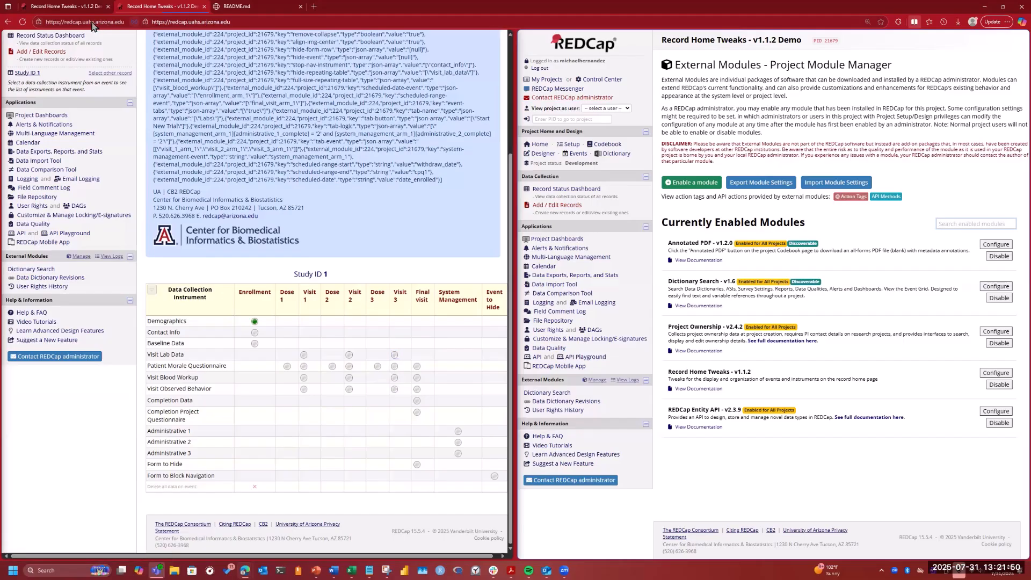
{"action": "left_click", "coordinate": [66, 7]}
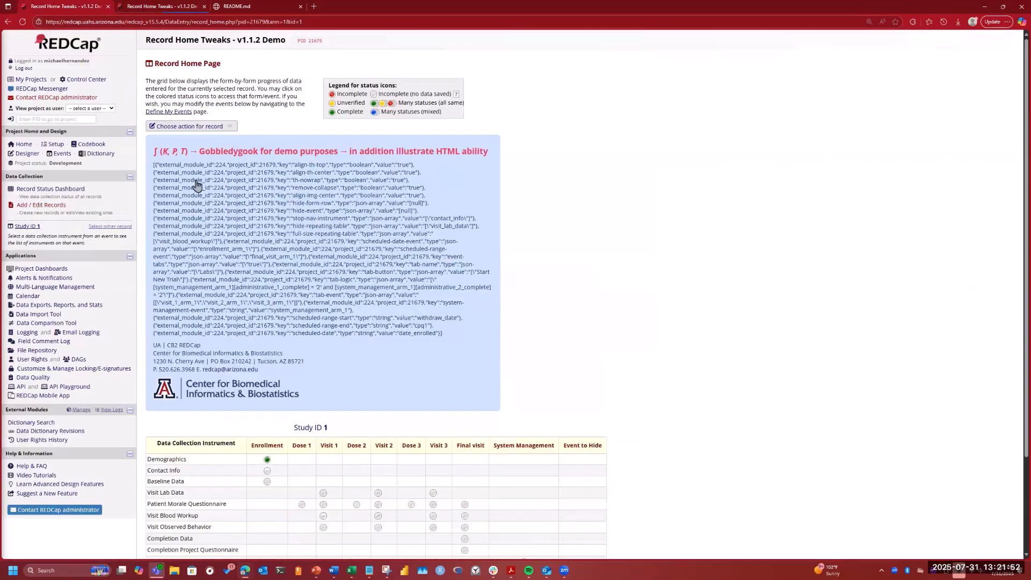
{"action": "left_click", "coordinate": [20, 23]}
{"action": "scroll", "coordinate": [552, 456], "scroll_direction": "down", "scroll_amount": 3}
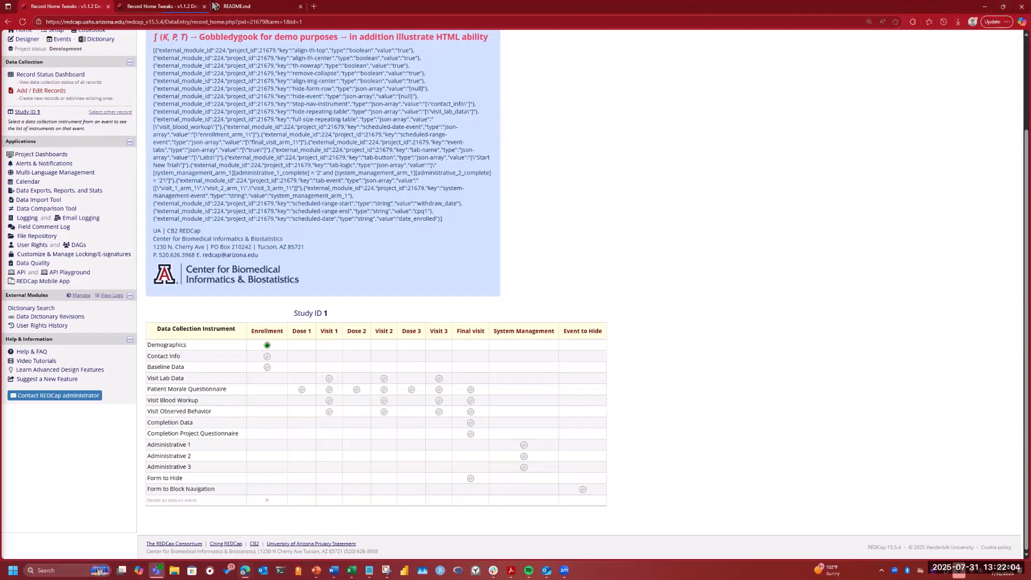
- Reopen the Record Home Tweaks configuration in the split-screen tab and choose Drug A's System Management event to move to a separate table
{"action": "left_click_drag", "start_coordinate": [187, 7], "coordinate": [206, 110]}
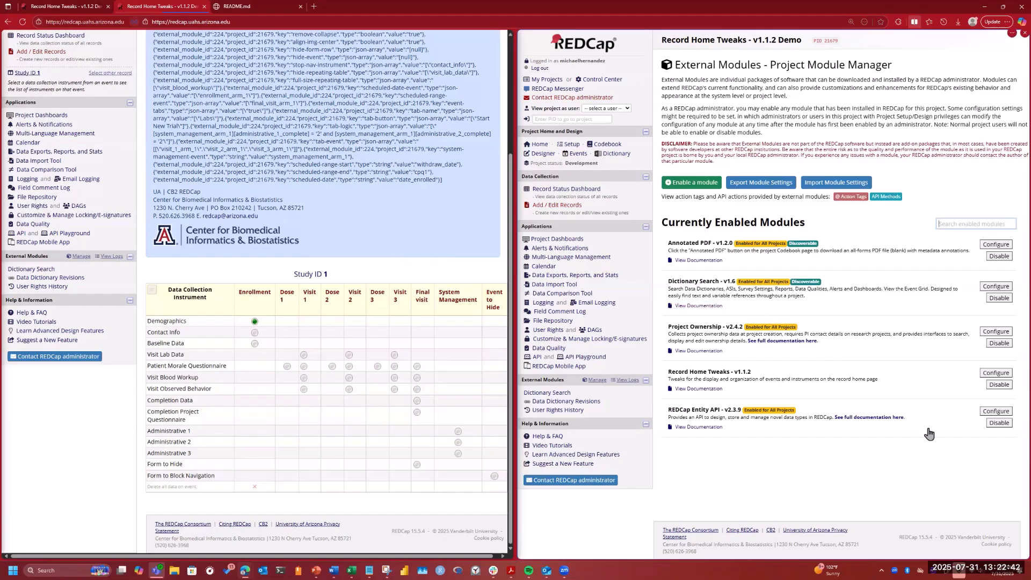
{"action": "left_click", "coordinate": [988, 375]}
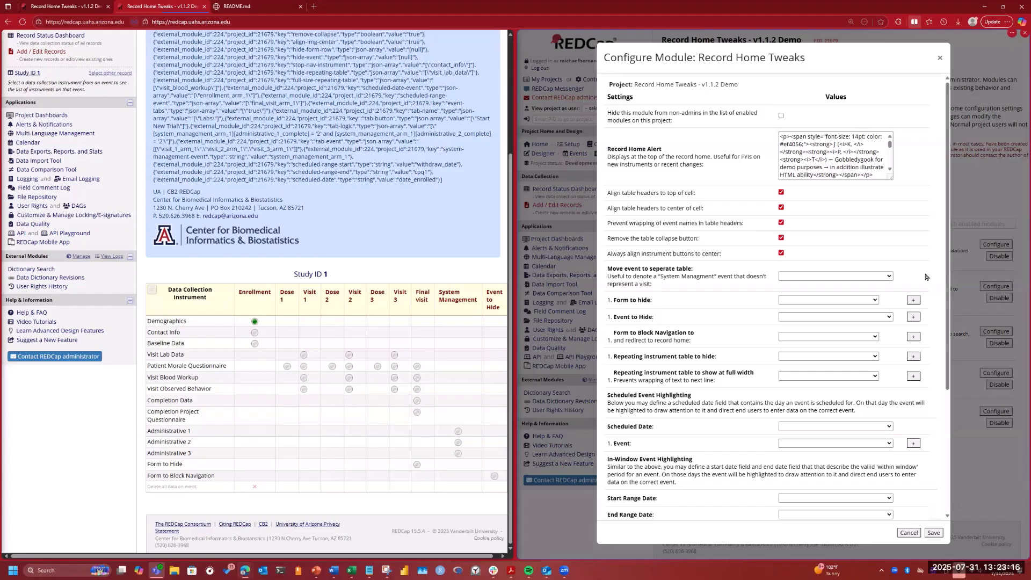
{"action": "left_click", "coordinate": [890, 277]}
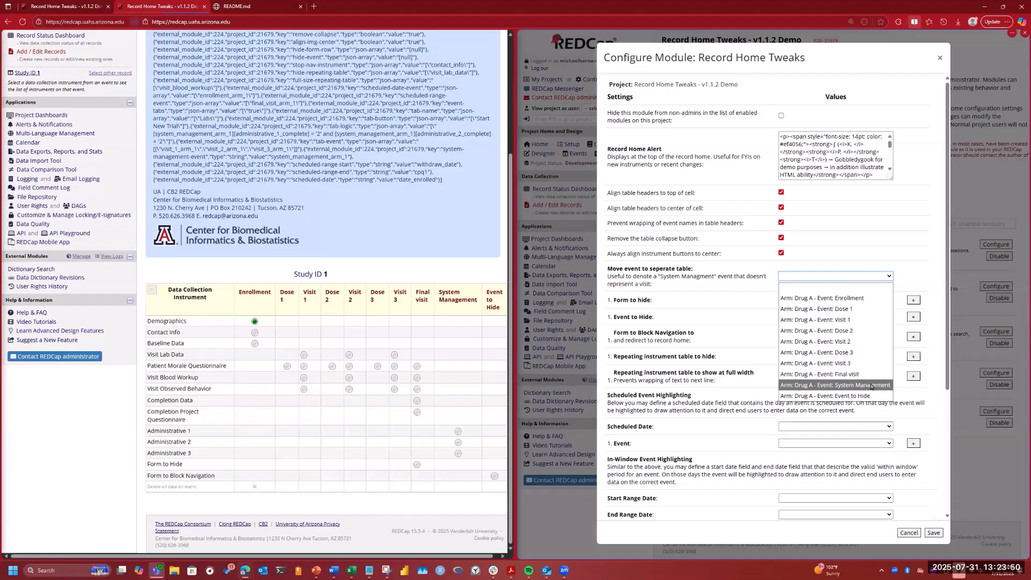
{"action": "left_click", "coordinate": [871, 386]}
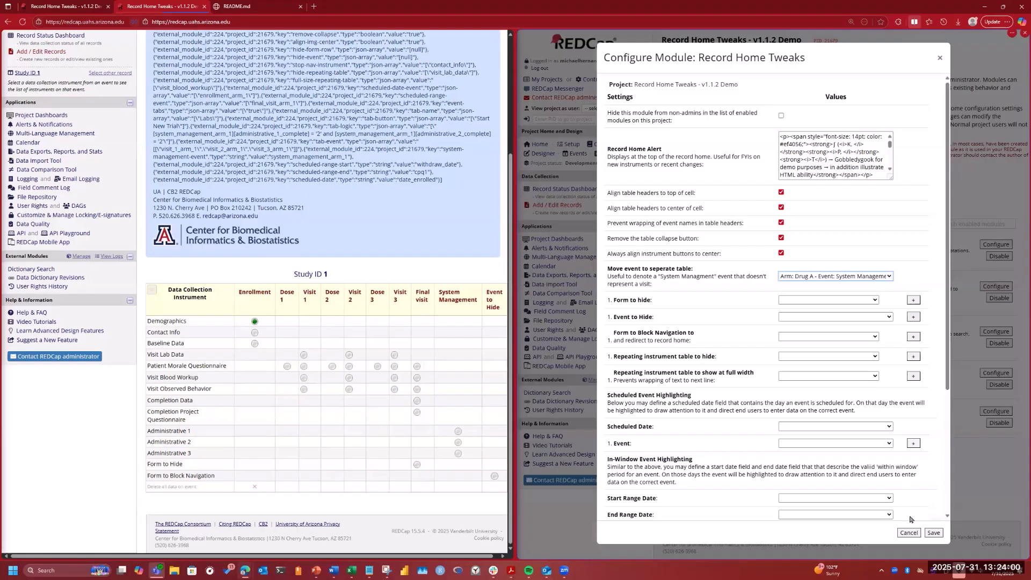
- Save the Record Home Tweaks configuration and review the separated System Management event on Study ID 1's refreshed Record Home Page
{"action": "left_click", "coordinate": [931, 533]}
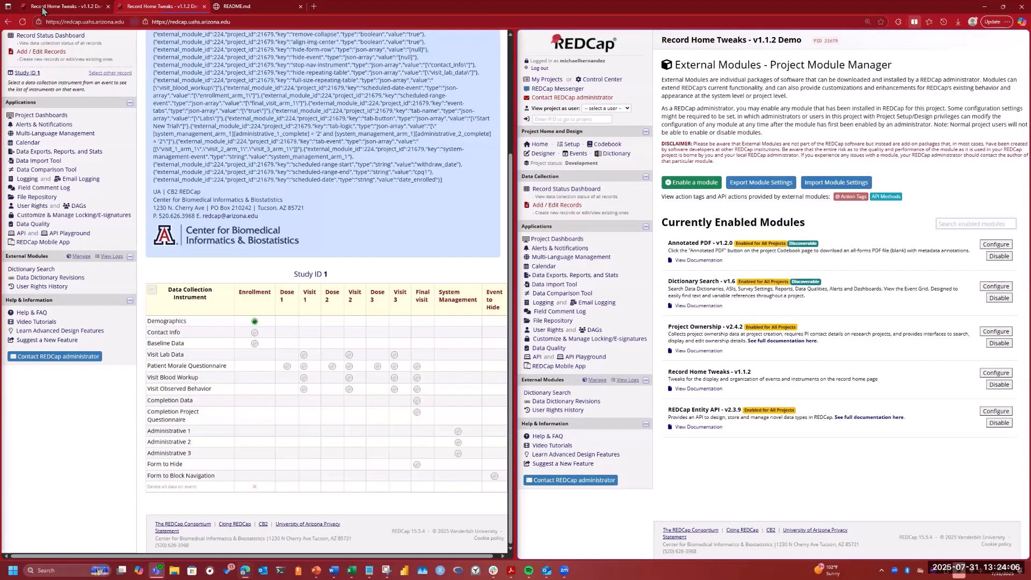
{"action": "left_click", "coordinate": [43, 9]}
{"action": "key", "text": "F5"}
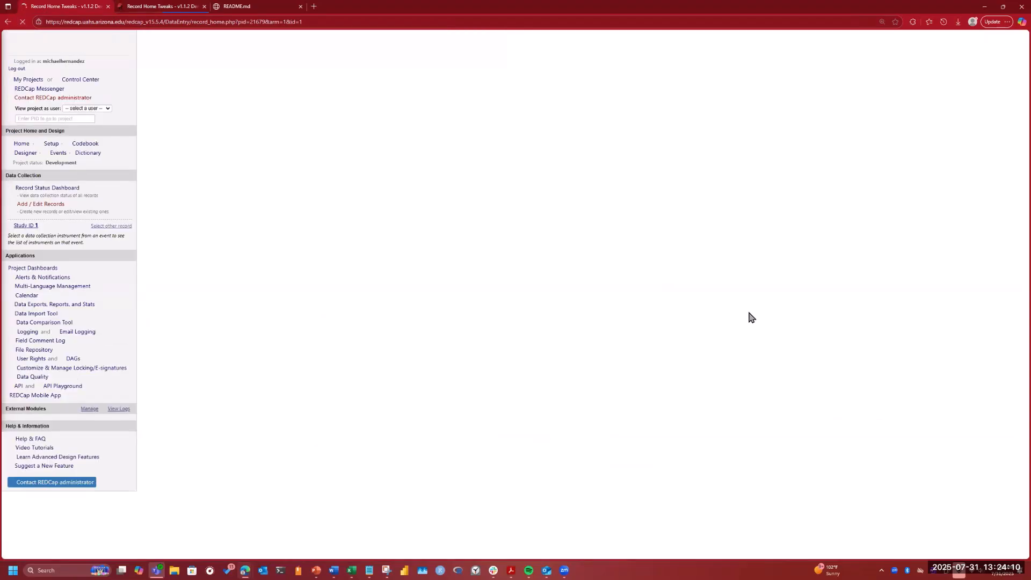
{"action": "scroll", "coordinate": [298, 322], "scroll_direction": "down", "scroll_amount": 2}
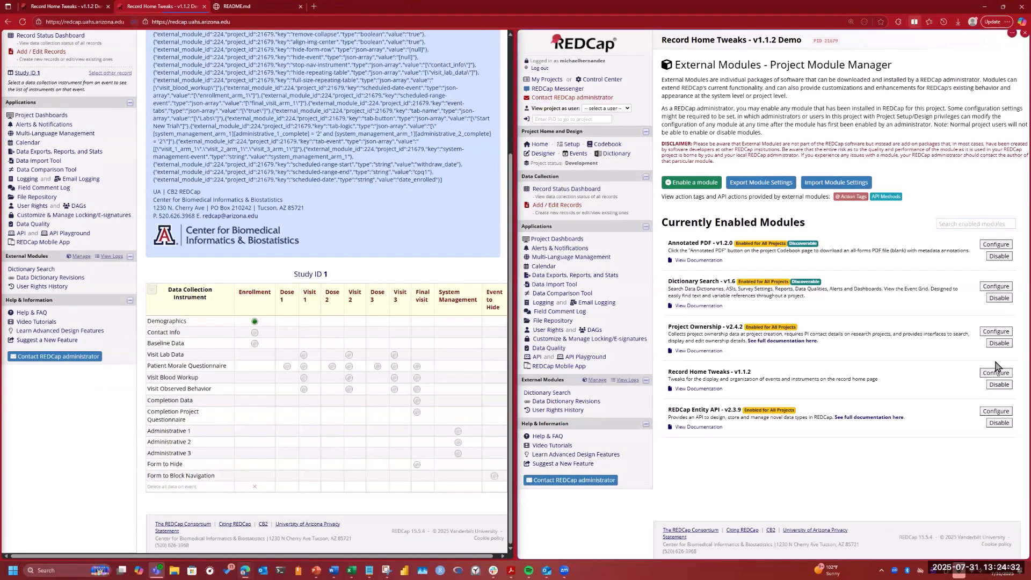
- In the Record Home Tweaks configuration, hide the form form_to_hide and Drug A's Event to Hide event, and save
{"action": "left_click", "coordinate": [996, 373]}
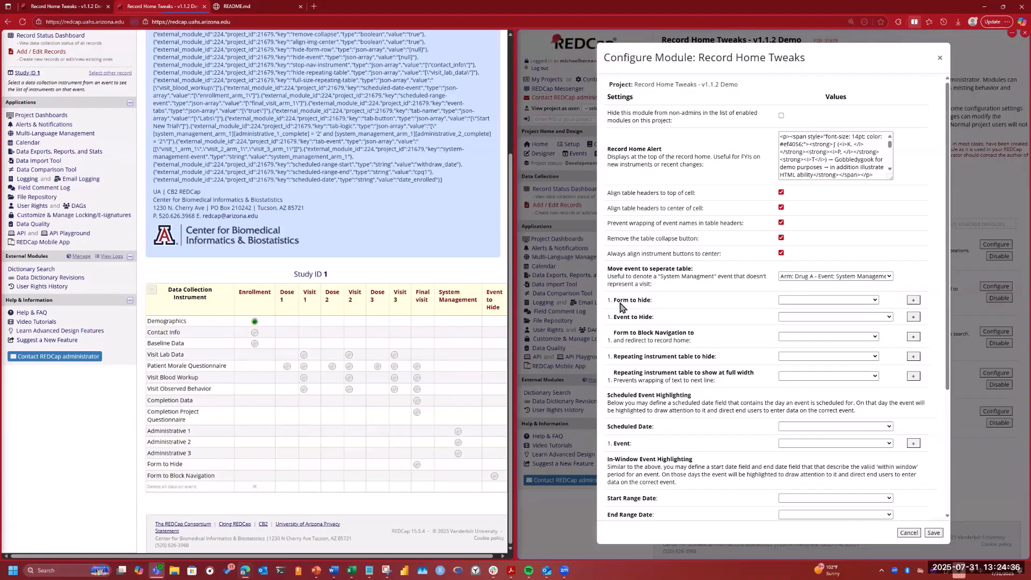
{"action": "left_click", "coordinate": [874, 303]}
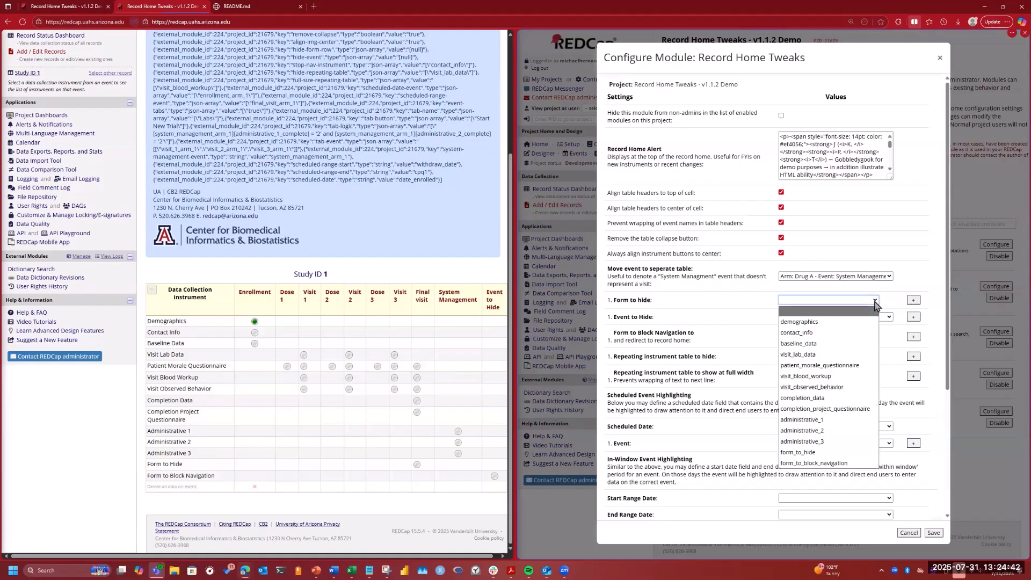
{"action": "left_click", "coordinate": [841, 454]}
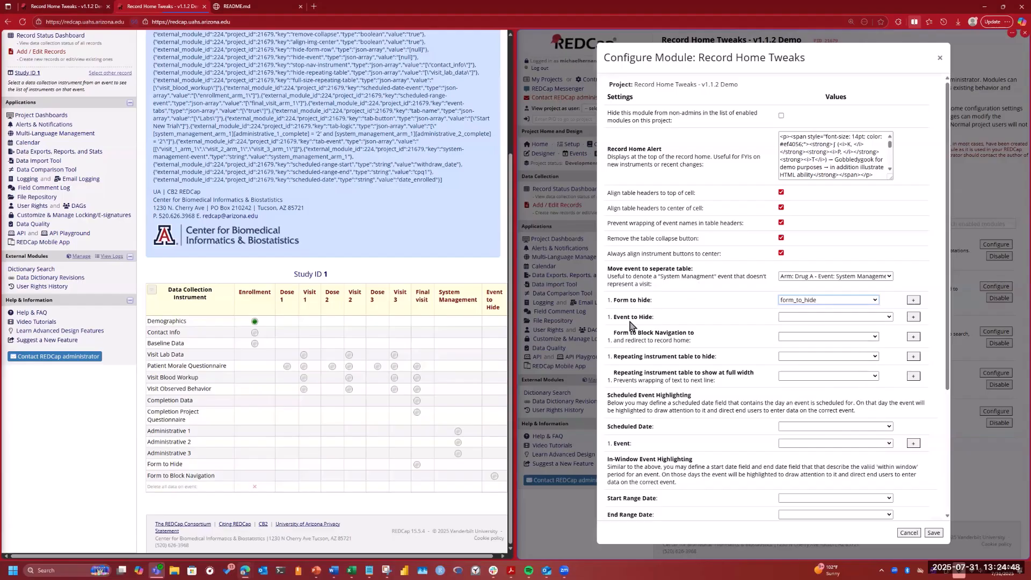
{"action": "left_click", "coordinate": [889, 319]}
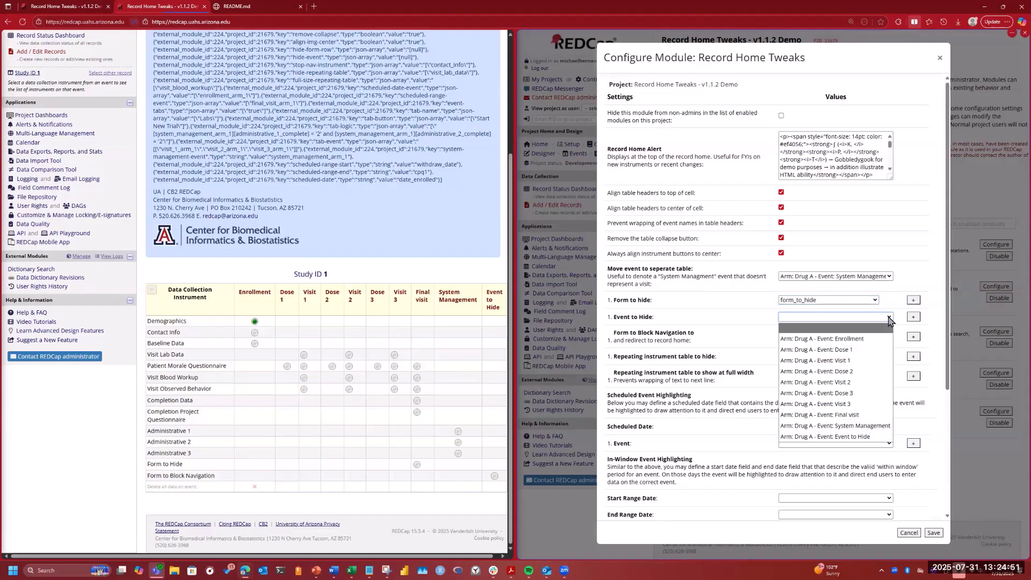
{"action": "left_click", "coordinate": [866, 438]}
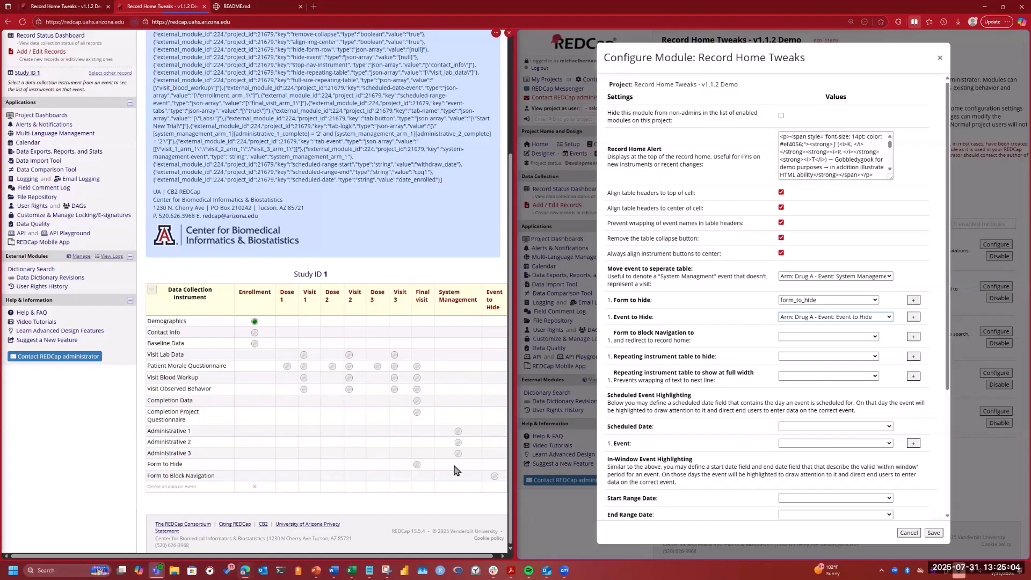
{"action": "left_click", "coordinate": [933, 535]}
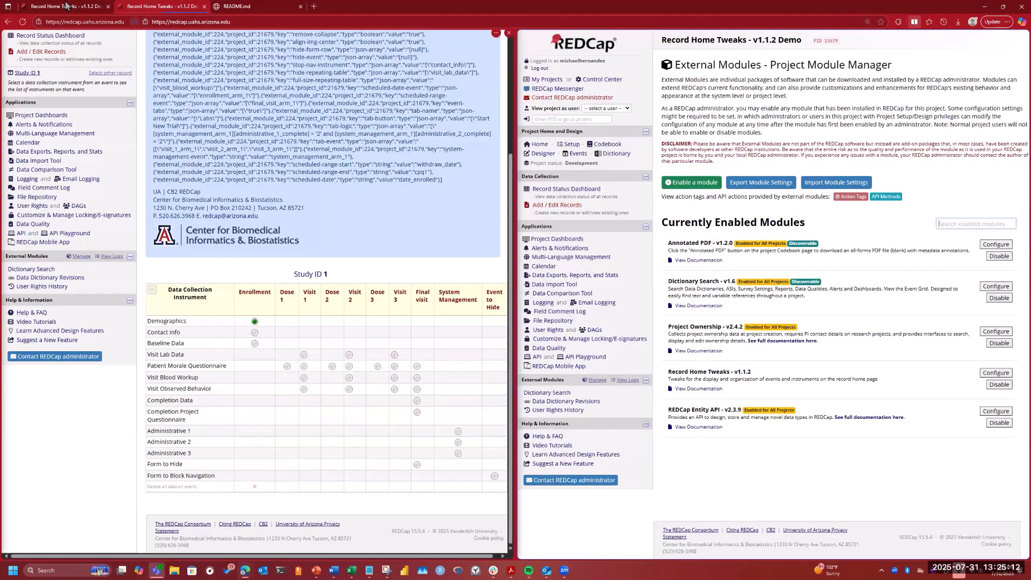
- Refresh Study ID 1's Record Home Page in the separate tab and check the instrument table for the hidden form and event
{"action": "left_click", "coordinate": [47, 7]}
{"action": "key", "text": "F5"}
{"action": "scroll", "coordinate": [239, 481], "scroll_direction": "down", "scroll_amount": 3}
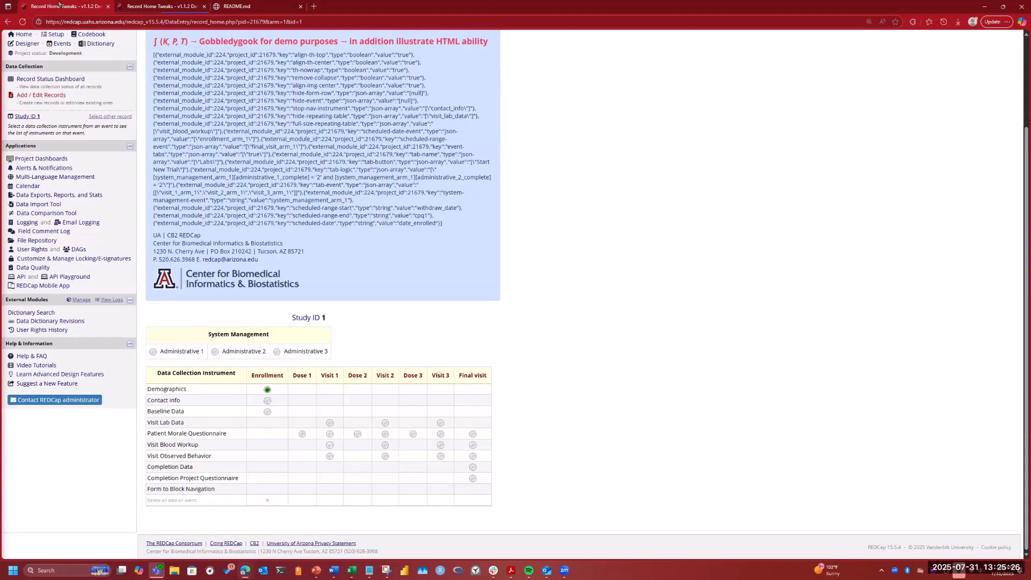
- Reopen the Record Home Tweaks configuration in the split-screen tab, block navigation to form_to_block_navigation, and save
{"action": "left_click_drag", "start_coordinate": [153, 5], "coordinate": [940, 357]}
{"action": "left_click", "coordinate": [996, 373]}
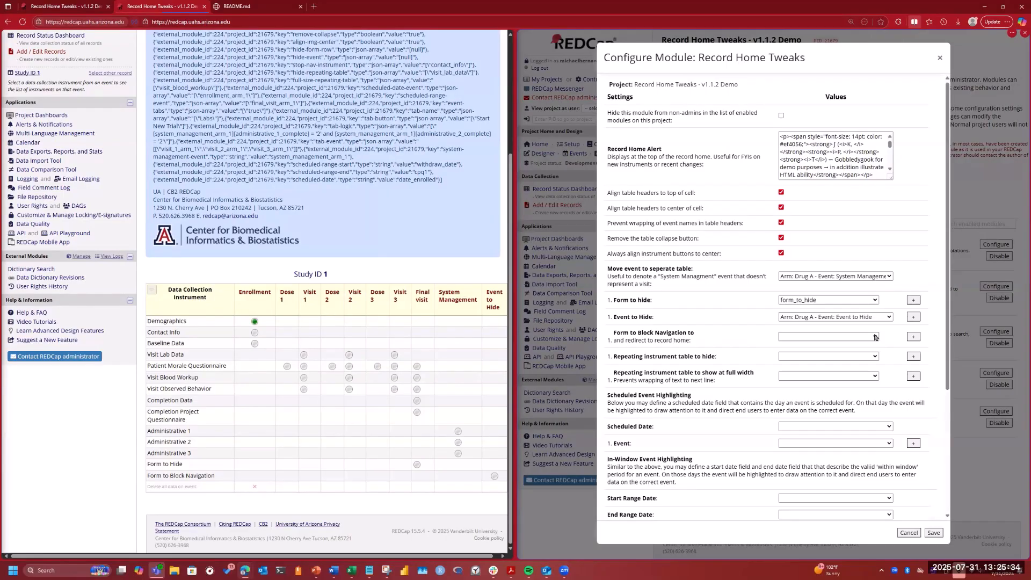
{"action": "left_click", "coordinate": [875, 337]}
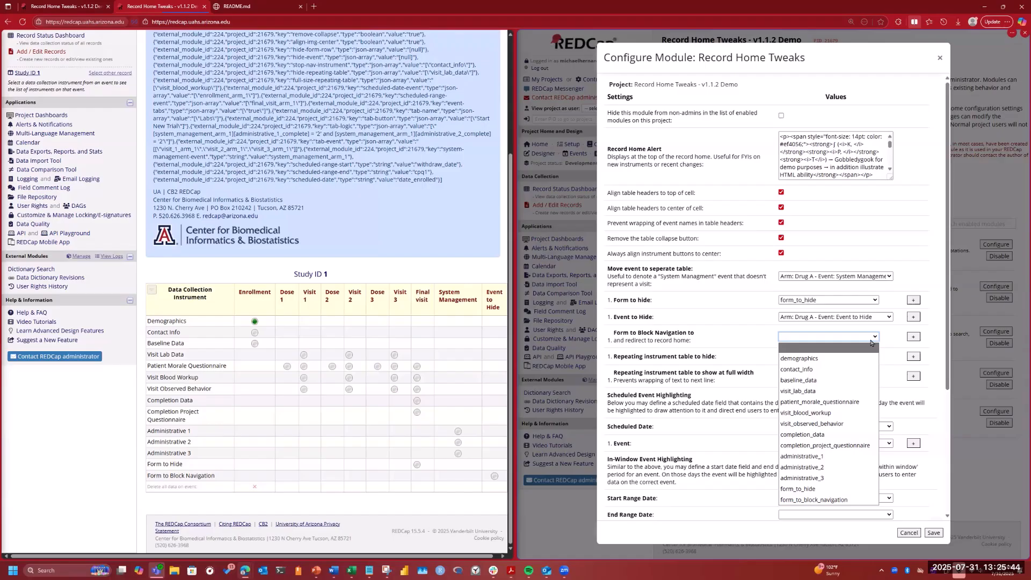
{"action": "left_click", "coordinate": [783, 500]}
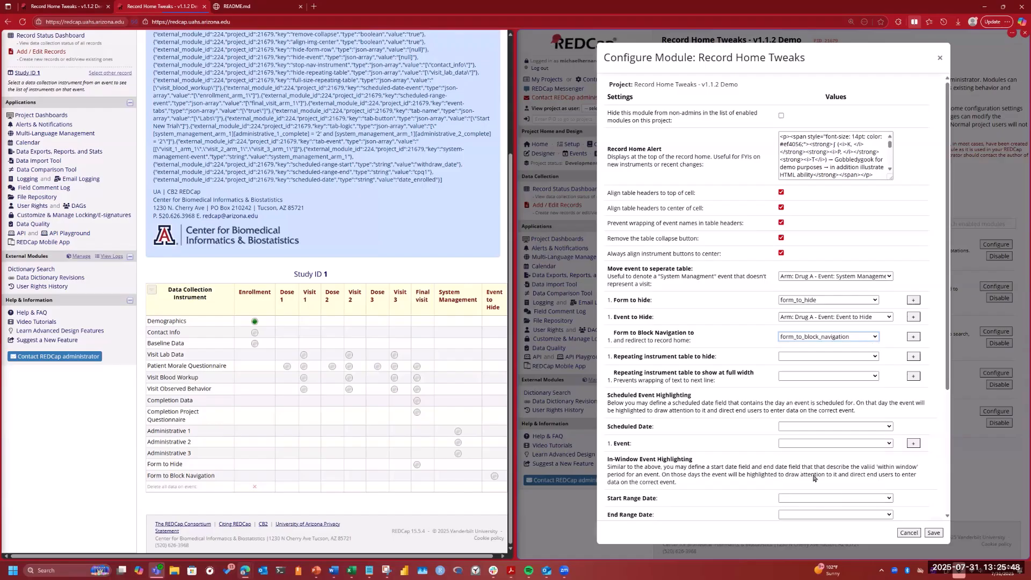
{"action": "left_click", "coordinate": [935, 533]}
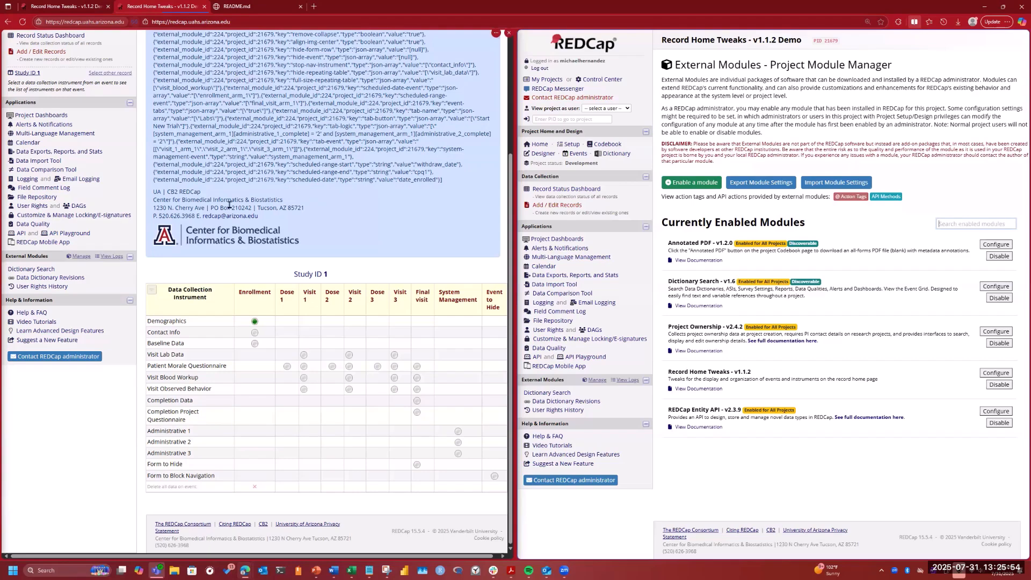
- Return to Study ID 1's Record Home Page and examine which events offer the Form to Block Navigation instrument
{"action": "left_click", "coordinate": [74, 9]}
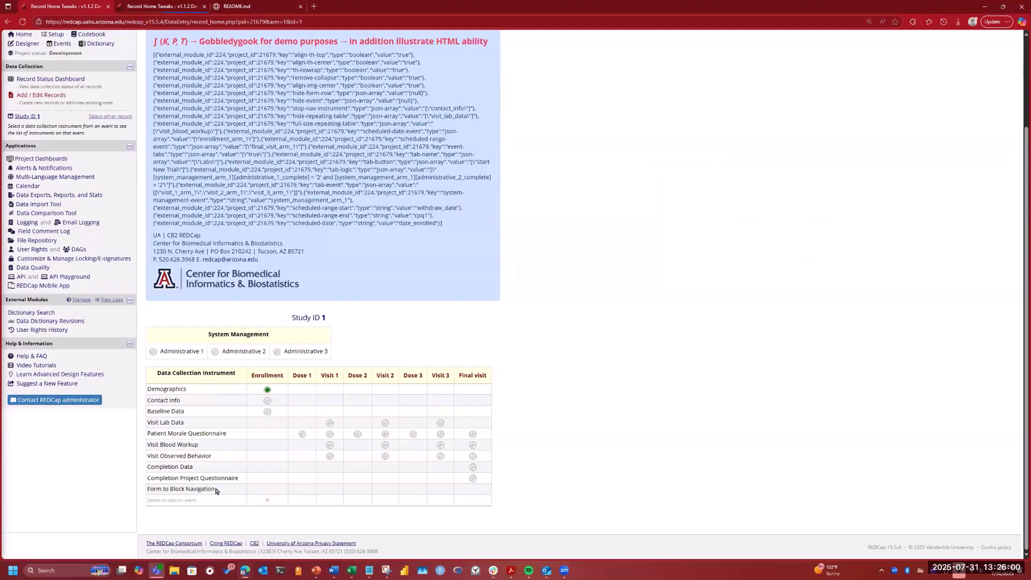
{"action": "scroll", "coordinate": [570, 456], "scroll_direction": "up", "scroll_amount": 2}
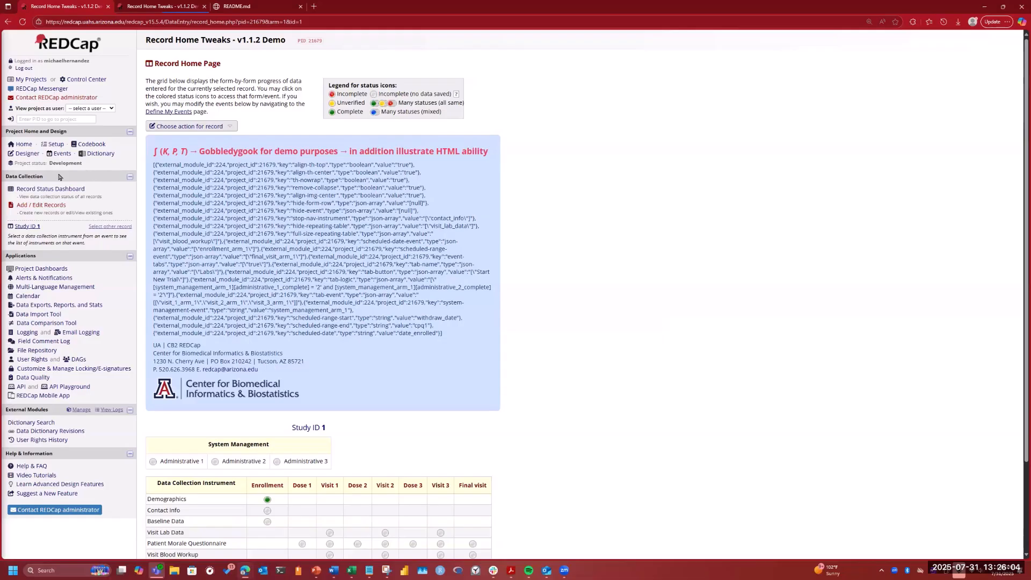
{"action": "left_click", "coordinate": [45, 190]}
{"action": "left_click", "coordinate": [28, 154]}
{"action": "scroll", "coordinate": [30, 156], "scroll_direction": "down", "scroll_amount": 1}
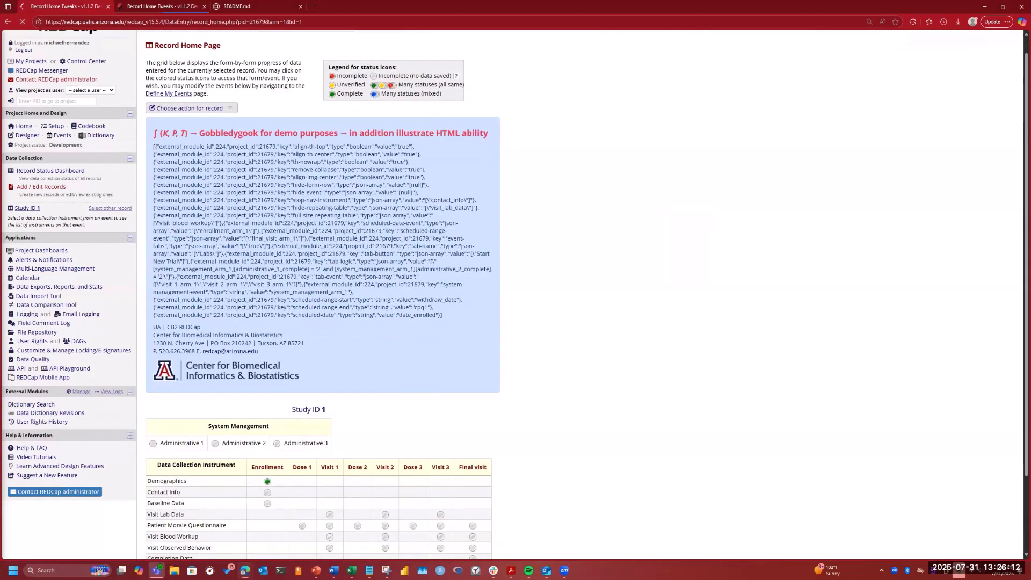
{"action": "scroll", "coordinate": [31, 153], "scroll_direction": "down", "scroll_amount": 2}
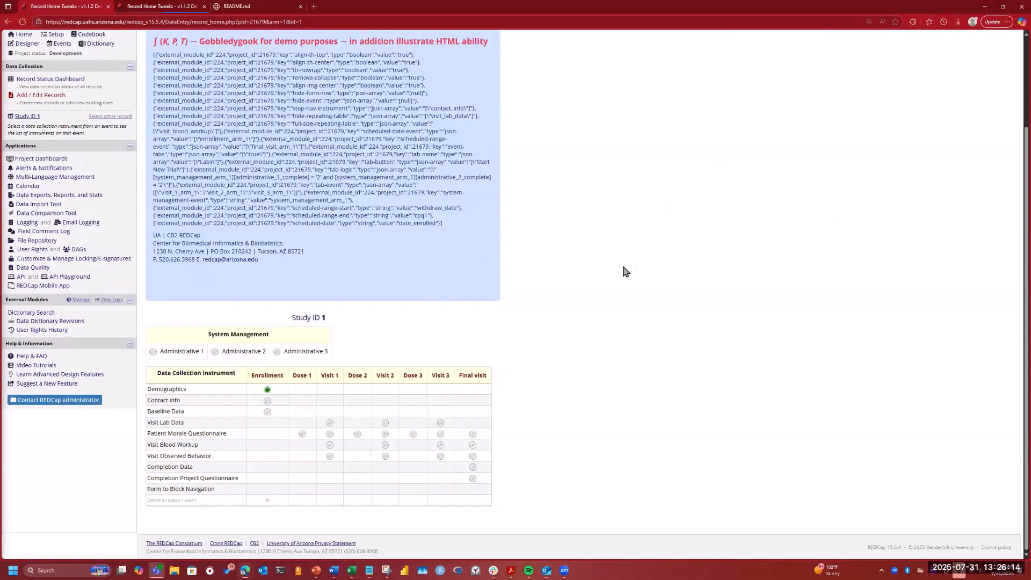
{"action": "scroll", "coordinate": [498, 267], "scroll_direction": "up", "scroll_amount": 3}
- Designate the Form to Block Navigation instrument for the Final visit event and save the instrument mappings
{"action": "left_click", "coordinate": [28, 154]}
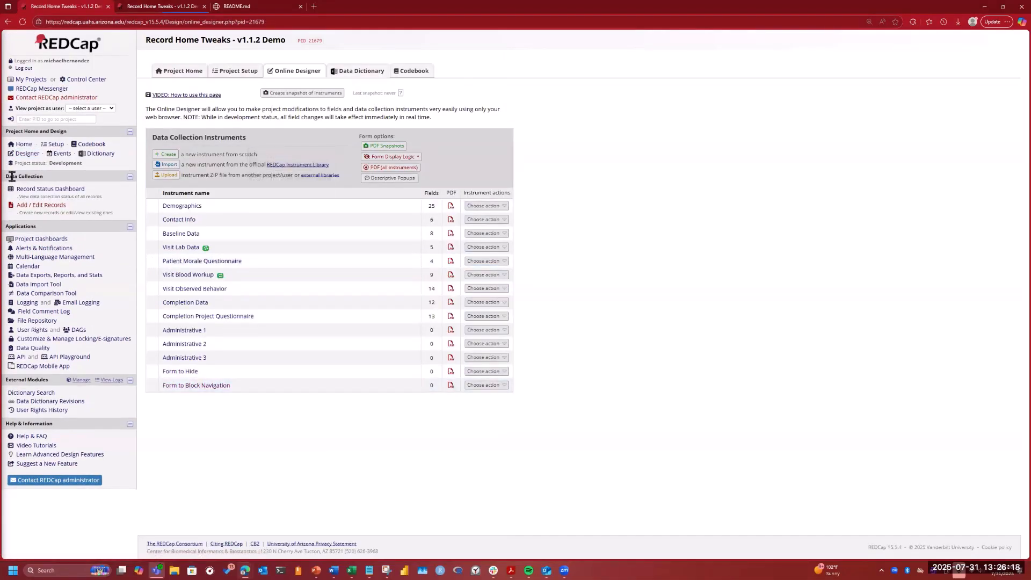
{"action": "left_click", "coordinate": [56, 155]}
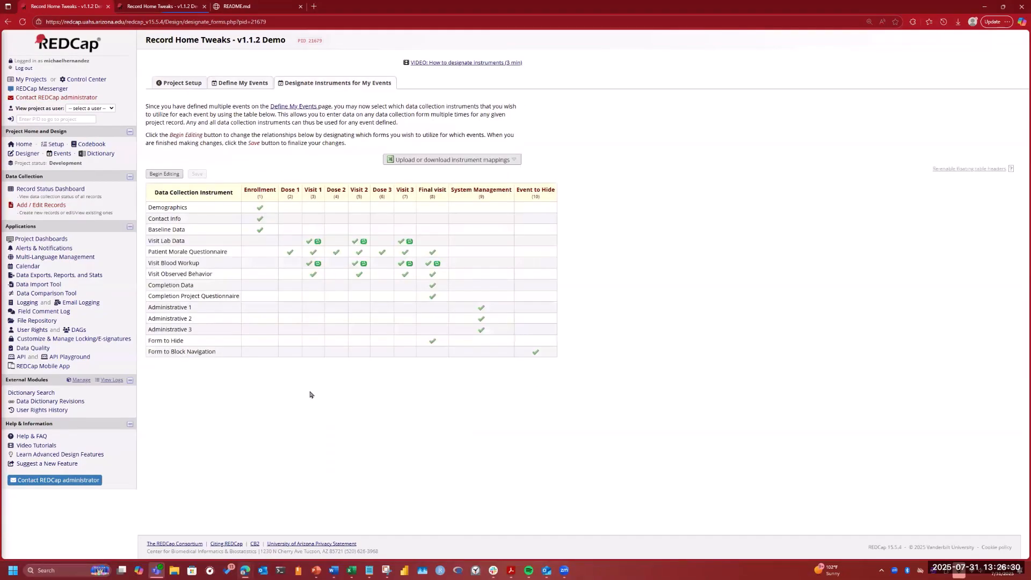
{"action": "left_click", "coordinate": [172, 175]}
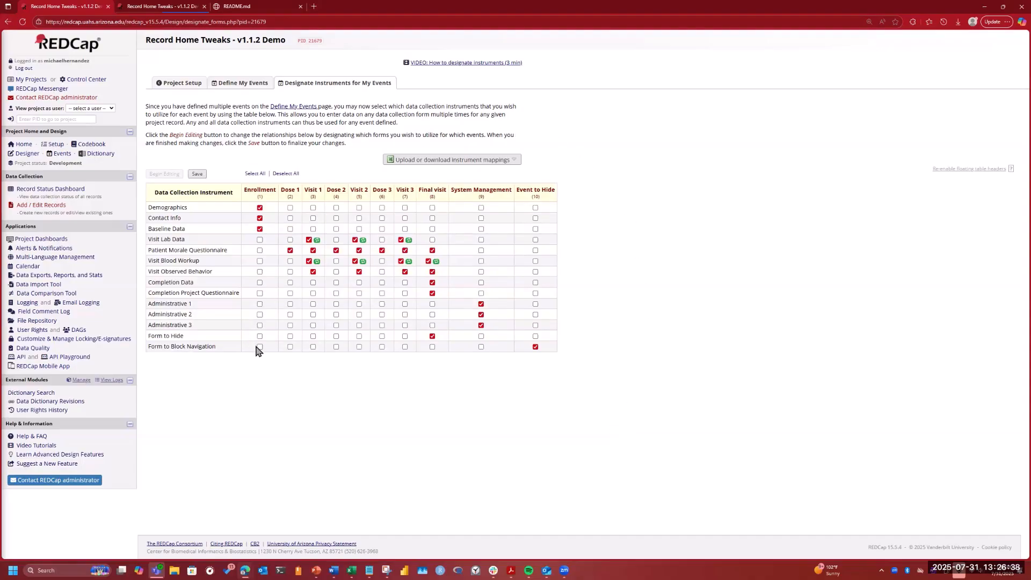
{"action": "left_click", "coordinate": [433, 347]}
{"action": "left_click", "coordinate": [197, 174]}
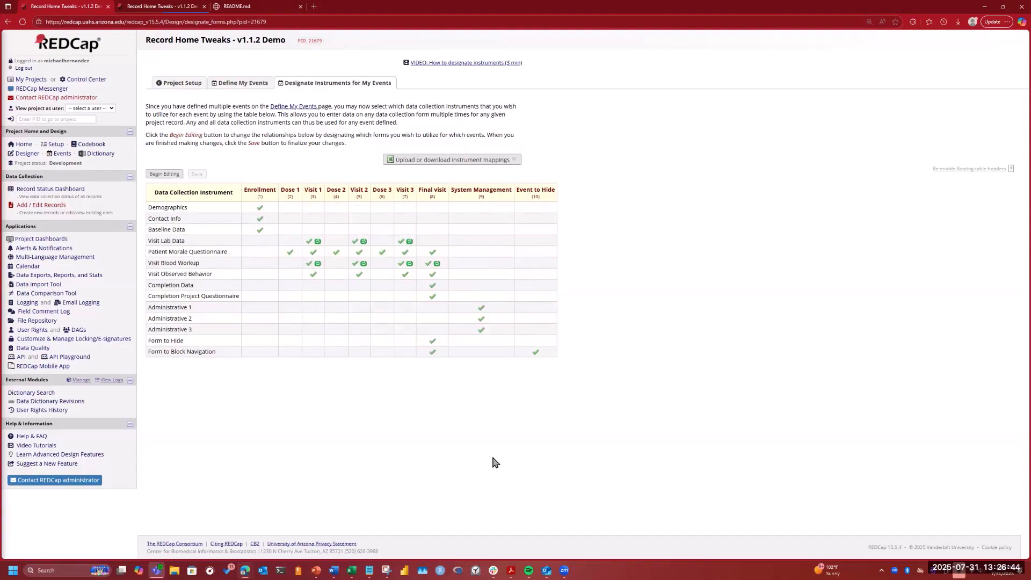
- Go back to Study ID 1's Record Home Page and try to open Form to Block Navigation for the Final visit
{"action": "left_click", "coordinate": [195, 80]}
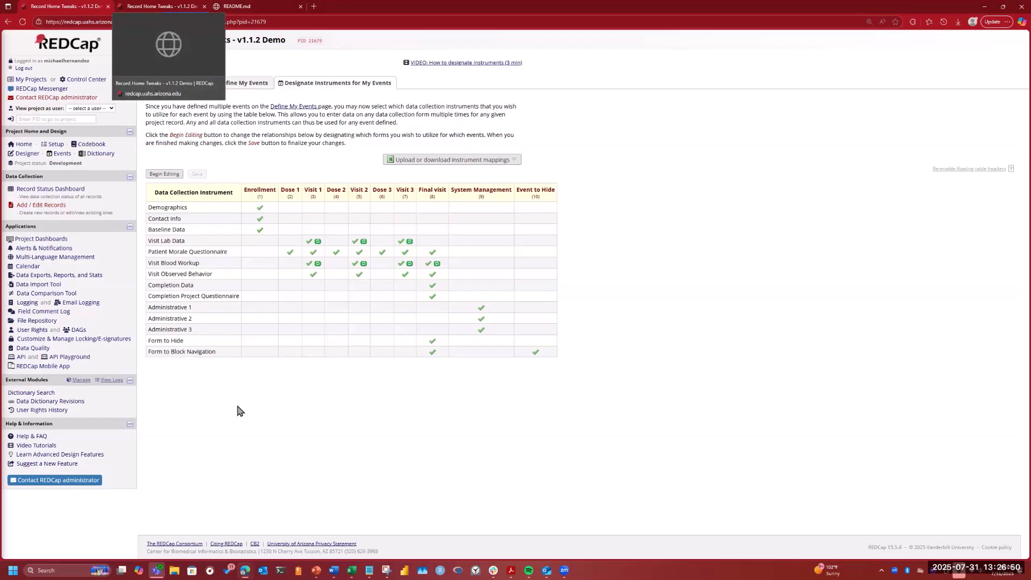
{"action": "left_click", "coordinate": [31, 192]}
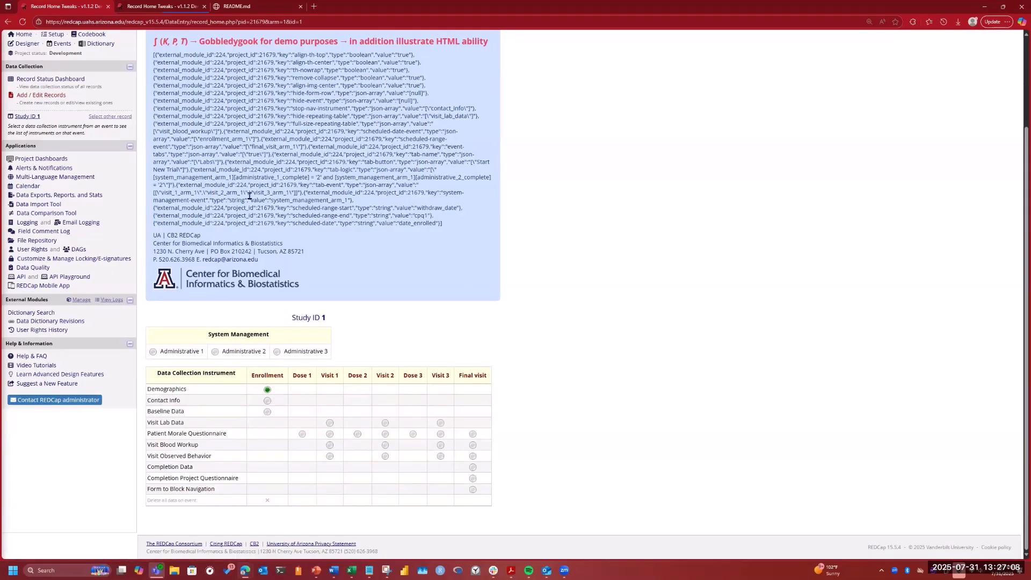
{"action": "scroll", "coordinate": [250, 196], "scroll_direction": "up", "scroll_amount": 1}
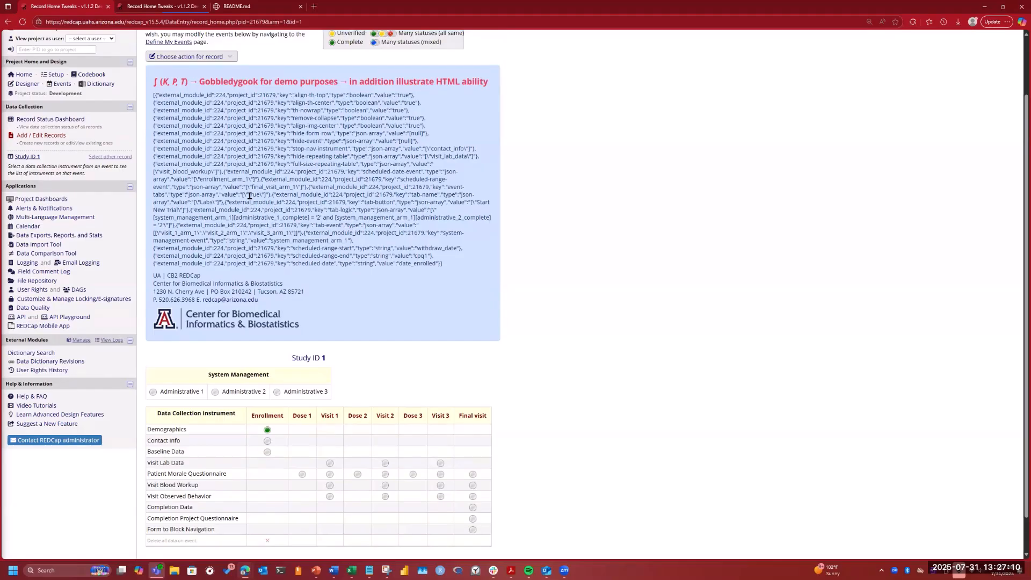
{"action": "scroll", "coordinate": [250, 196], "scroll_direction": "down", "scroll_amount": 1}
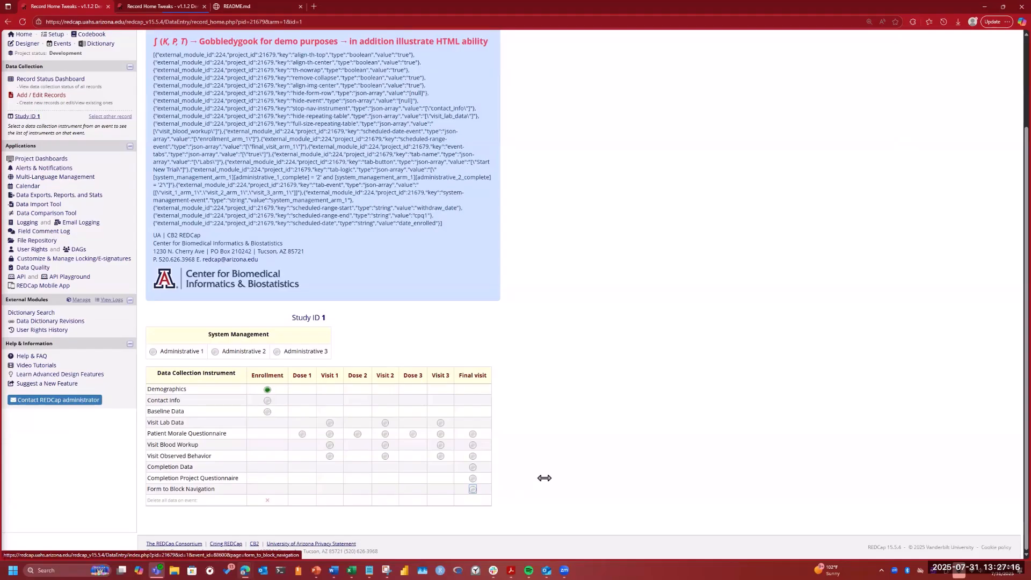
{"action": "left_click", "coordinate": [473, 489]}
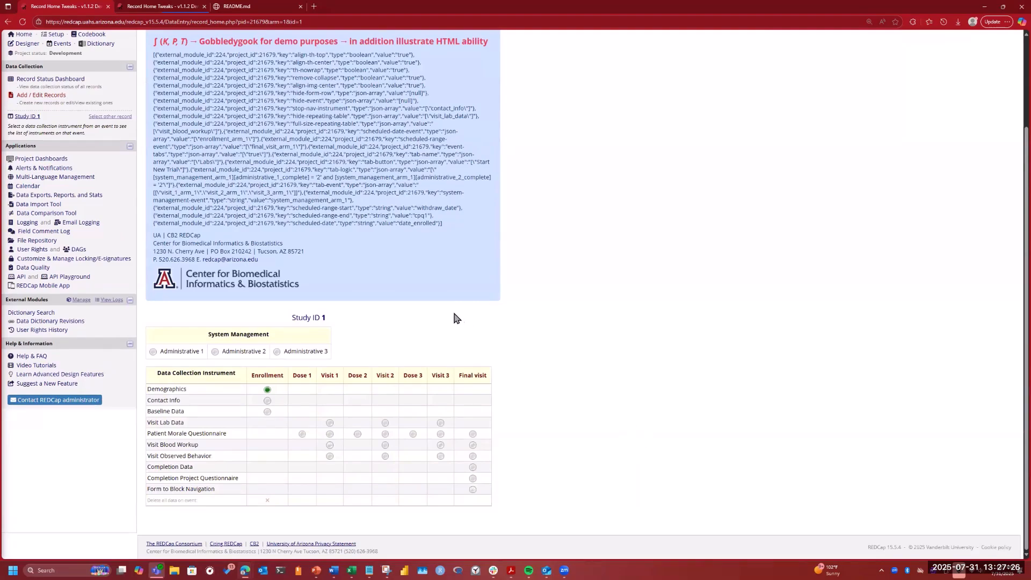
- Try to open Study ID 1's Final visit Form to Block Navigation from the Record Status Dashboard
{"action": "scroll", "coordinate": [115, 234], "scroll_direction": "up", "scroll_amount": 2}
{"action": "left_click", "coordinate": [56, 189]}
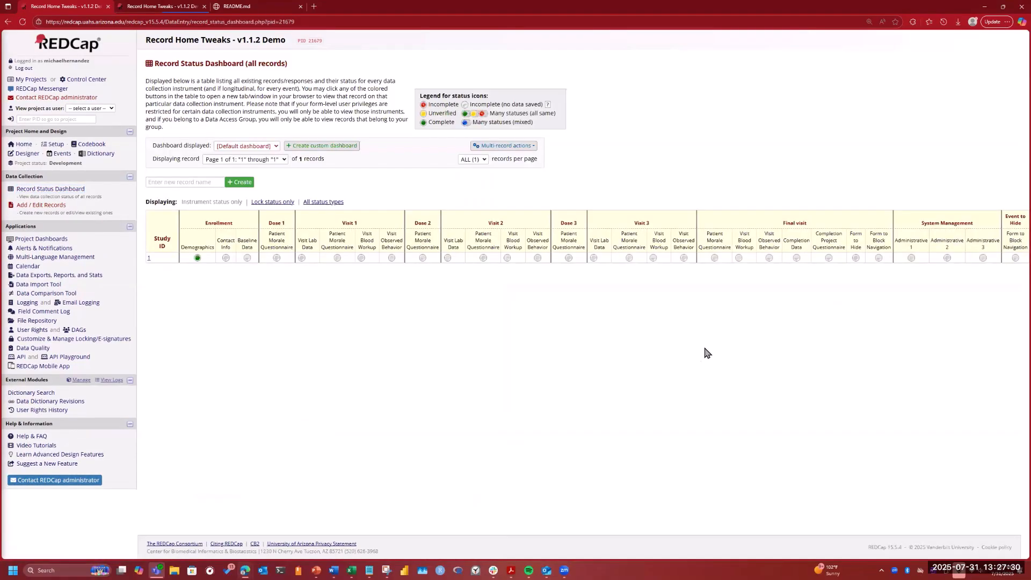
{"action": "left_click", "coordinate": [879, 259]}
{"action": "scroll", "coordinate": [547, 465], "scroll_direction": "down", "scroll_amount": 2}
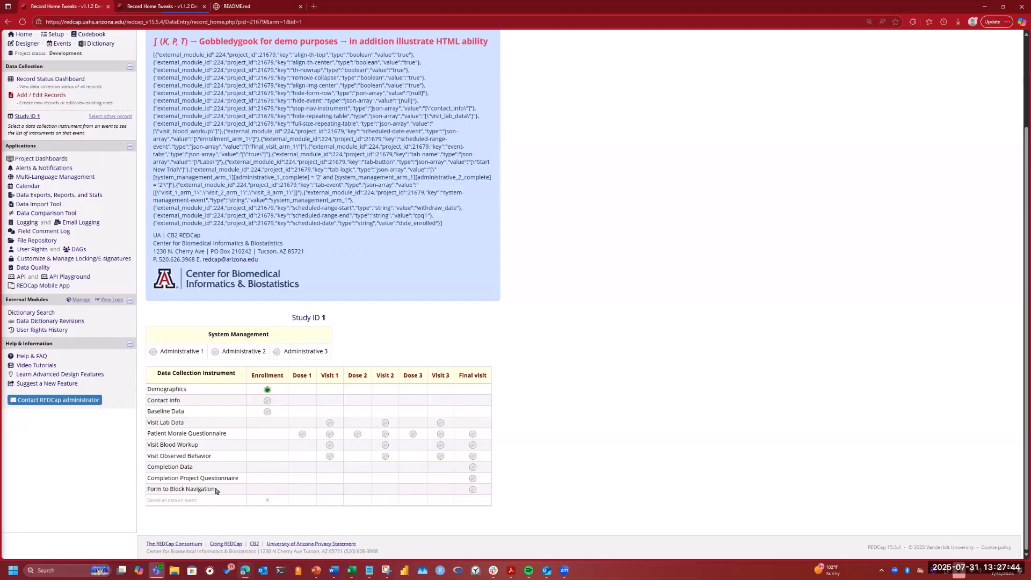
{"action": "scroll", "coordinate": [235, 491], "scroll_direction": "up", "scroll_amount": 2}
{"action": "scroll", "coordinate": [662, 486], "scroll_direction": "down", "scroll_amount": 2}
- Retry opening the Final visit's Form to Block Navigation from the Record Status Dashboard and again from the Record Home Page
{"action": "left_click", "coordinate": [57, 80]}
{"action": "left_click", "coordinate": [54, 95]}
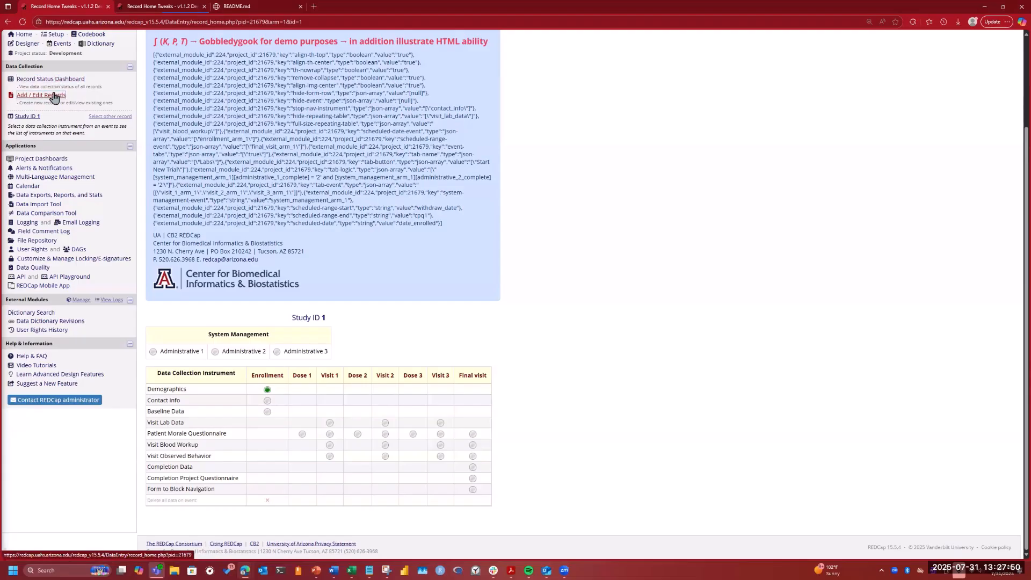
{"action": "left_click", "coordinate": [53, 79]}
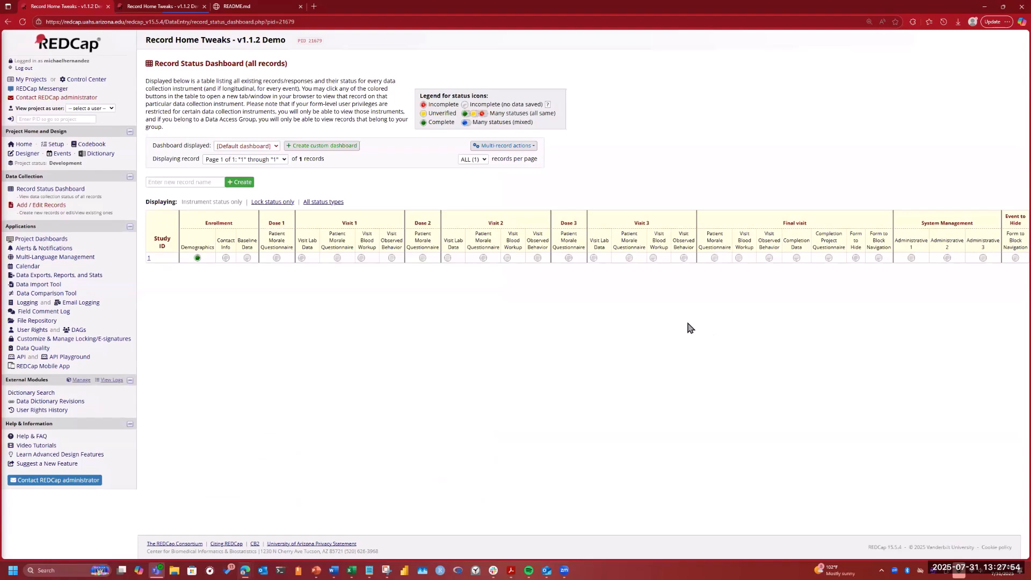
{"action": "left_click", "coordinate": [880, 260]}
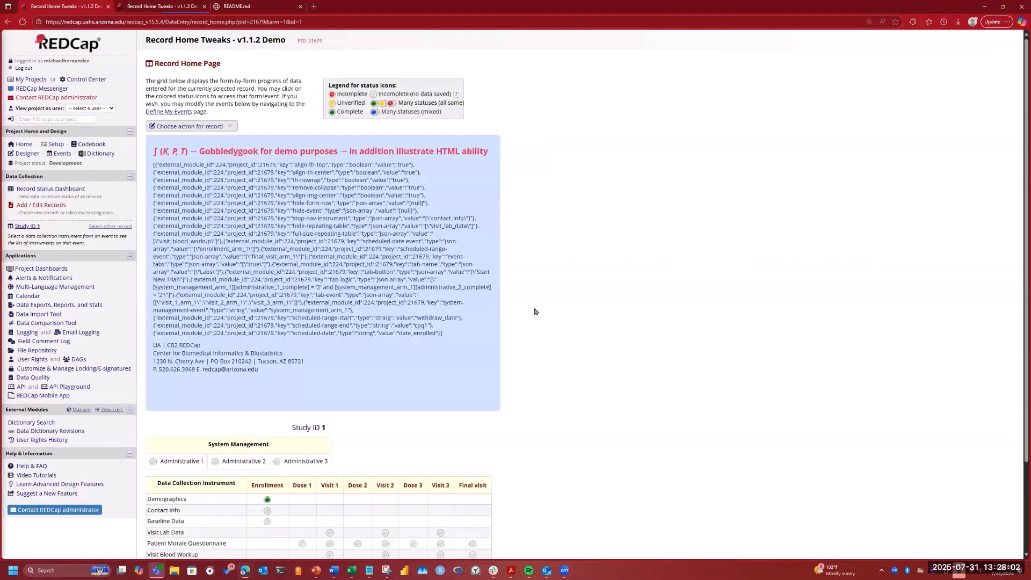
{"action": "scroll", "coordinate": [498, 315], "scroll_direction": "down", "scroll_amount": 1}
{"action": "scroll", "coordinate": [495, 315], "scroll_direction": "down", "scroll_amount": 2}
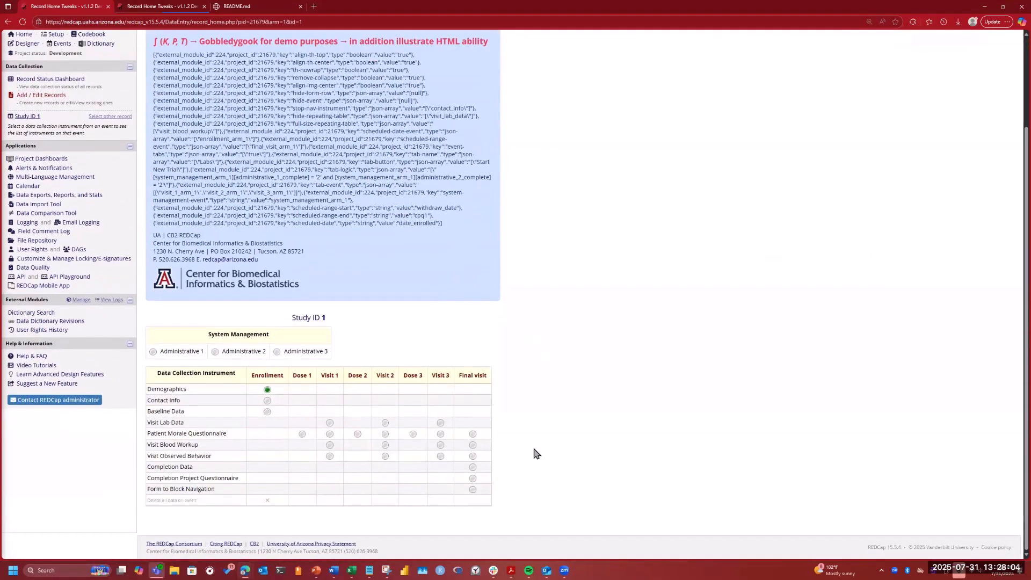
{"action": "left_click", "coordinate": [473, 490]}
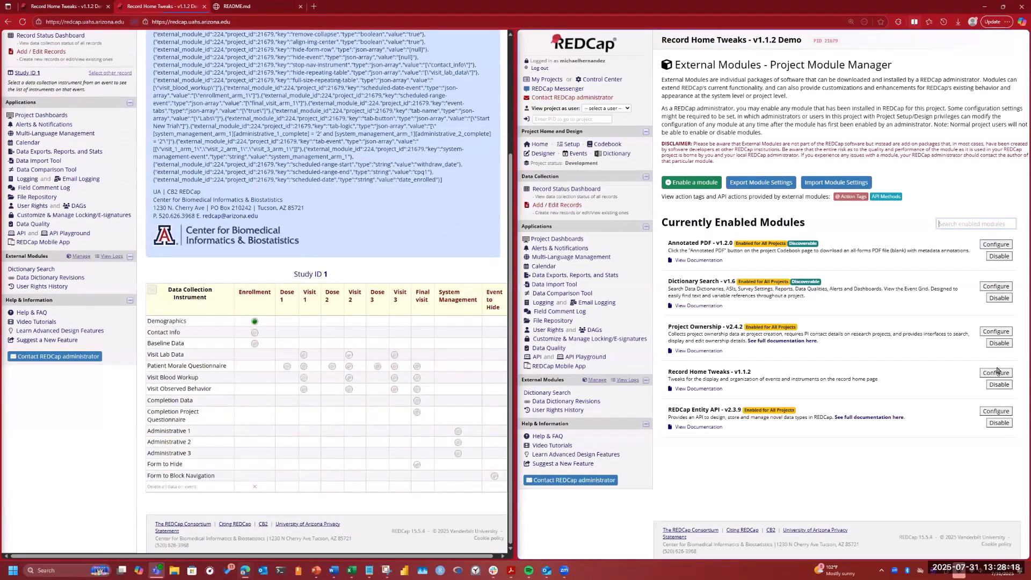
- Open the project configuration of the Record Home Tweaks module at its repeating instrument table settings
{"action": "left_click", "coordinate": [998, 372]}
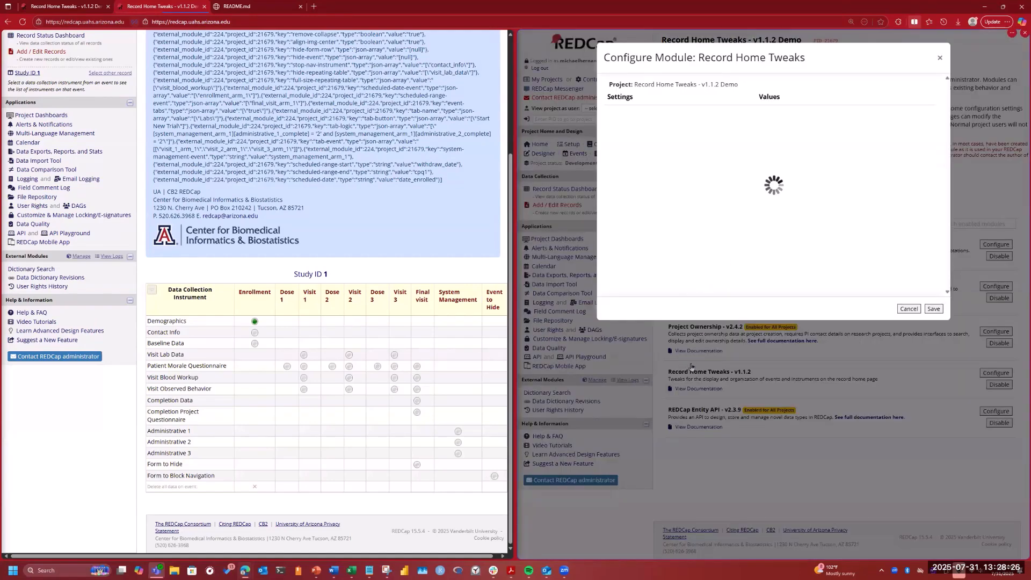
{"action": "scroll", "coordinate": [678, 338], "scroll_direction": "down", "scroll_amount": 1}
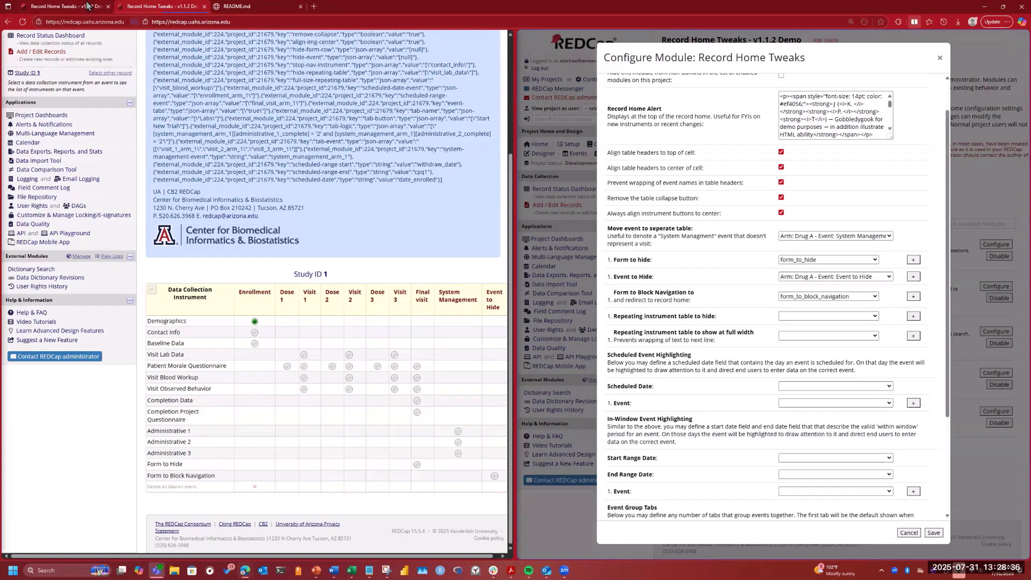
- Return to Study ID 1's Record Home Page and open the Visit Lab Data form for Visit 1
{"action": "mouse_move", "coordinate": [87, 6]}
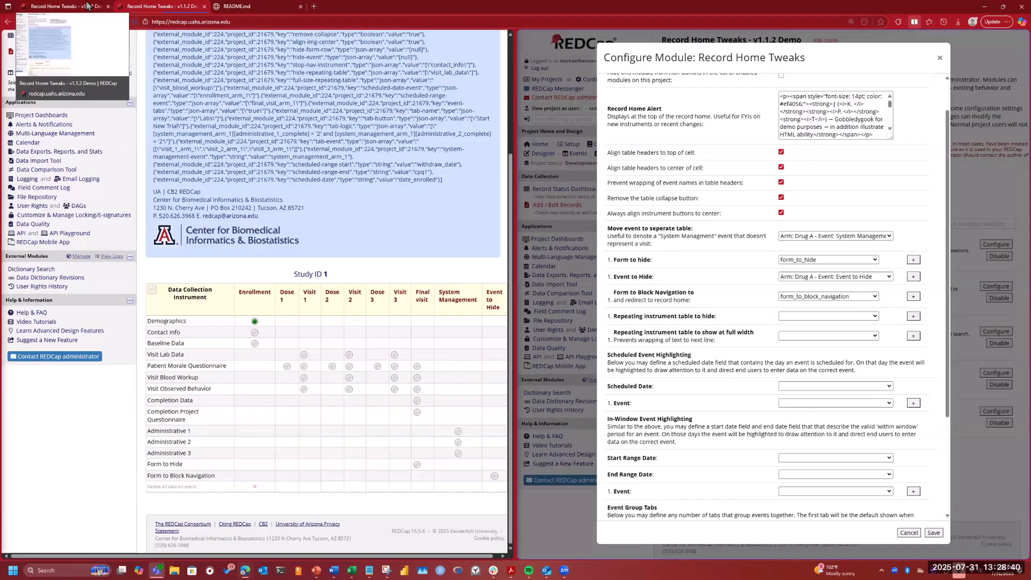
{"action": "left_click", "coordinate": [87, 4]}
{"action": "scroll", "coordinate": [355, 410], "scroll_direction": "down", "scroll_amount": 3}
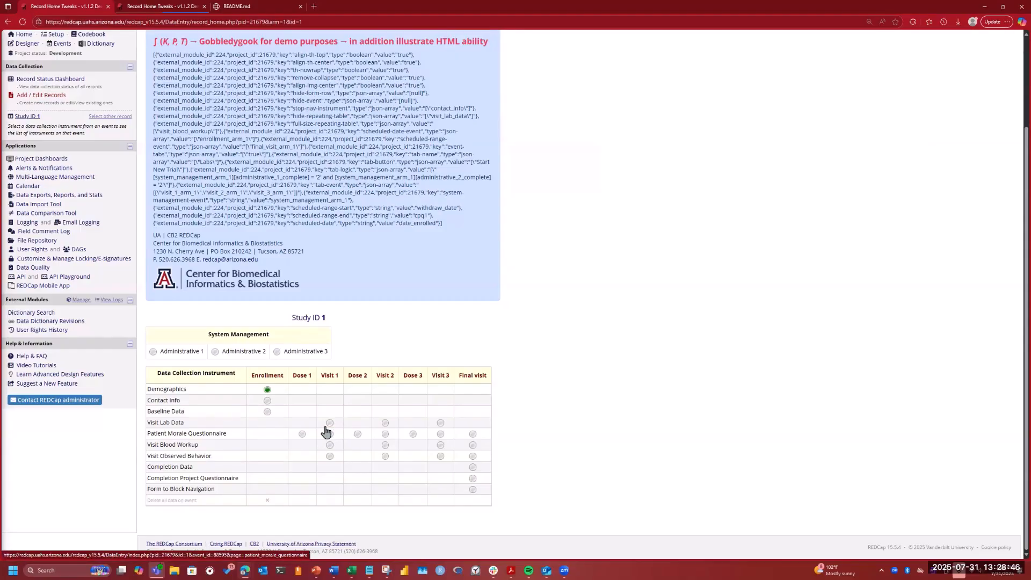
{"action": "left_click", "coordinate": [327, 424]}
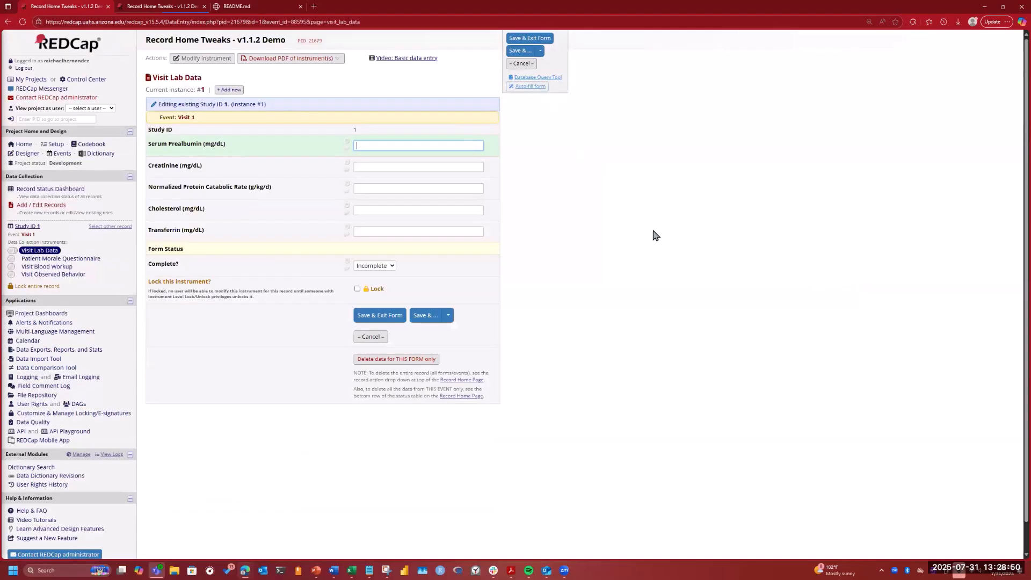
{"action": "left_click", "coordinate": [537, 77]}
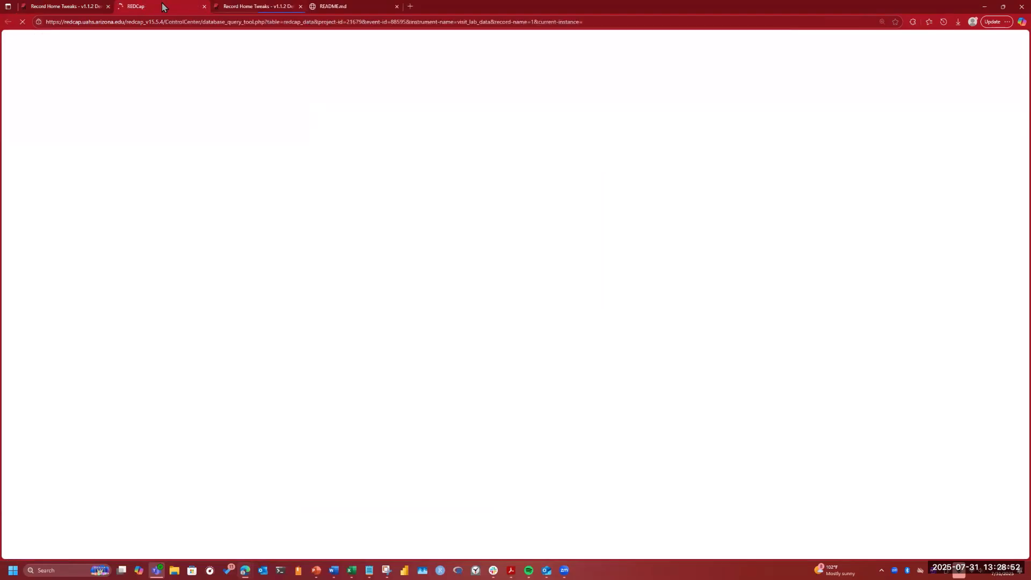
{"action": "key", "text": "ctrl+Tab"}
{"action": "left_click", "coordinate": [162, 7]}
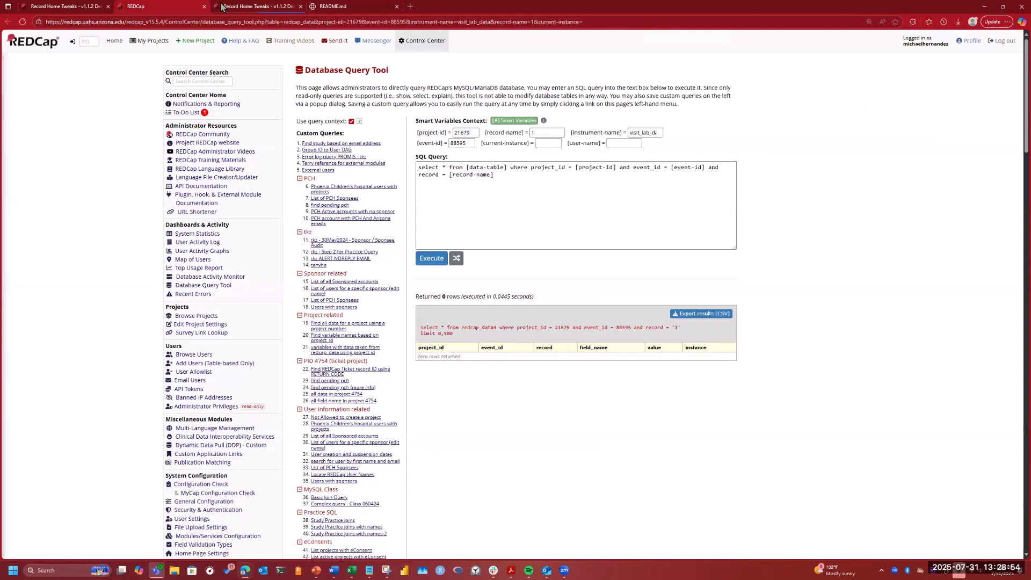
{"action": "key", "text": "ctrl+Tab"}
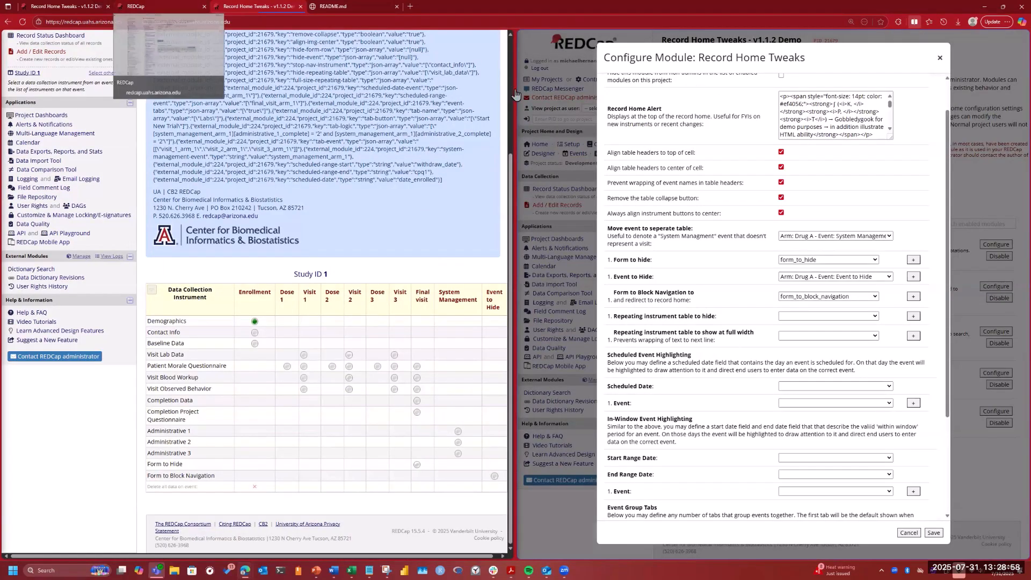
- Auto-fill Visit 1's Visit Lab Data with 3.14 in every field and status Unverified, then save and exit the form
{"action": "key", "text": "ctrl+1"}
{"action": "scroll", "coordinate": [649, 338], "scroll_direction": "down", "scroll_amount": 1}
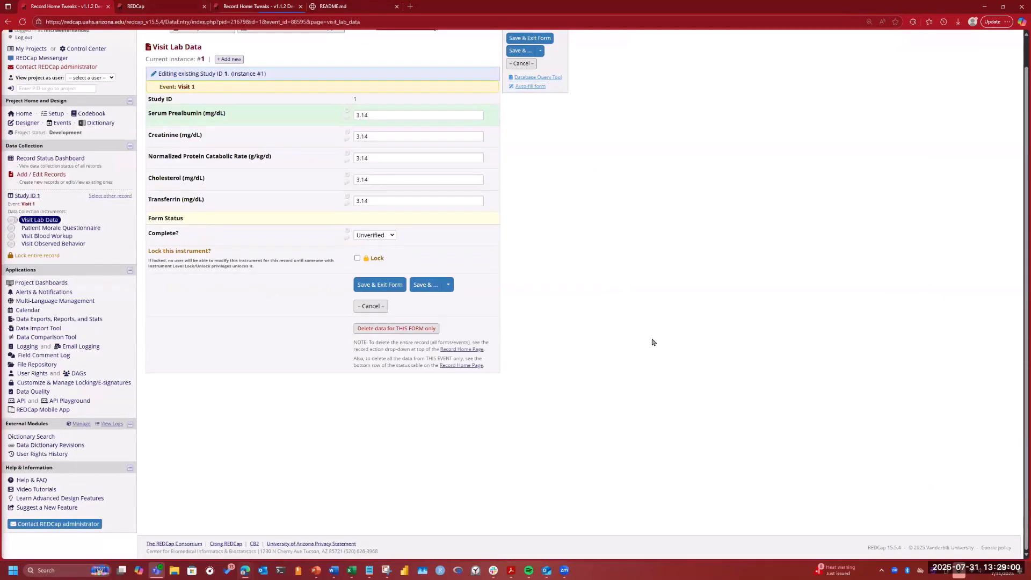
{"action": "left_click", "coordinate": [406, 290]}
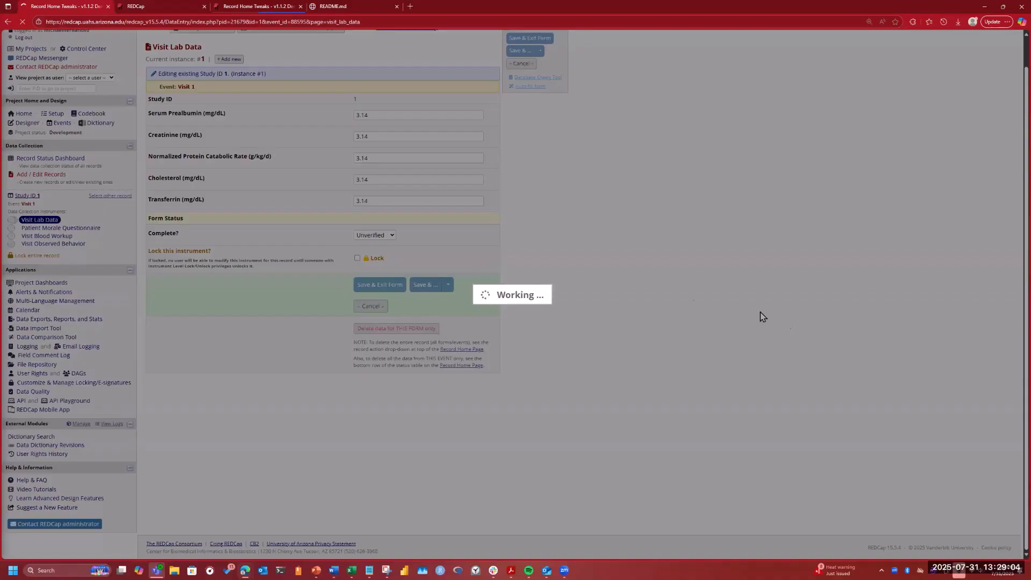
- Auto-fill and save Study ID 1's Visit Lab Data for Visit 2 with status Complete and for Visit 3 with status Incomplete
{"action": "scroll", "coordinate": [369, 371], "scroll_direction": "down", "scroll_amount": 4}
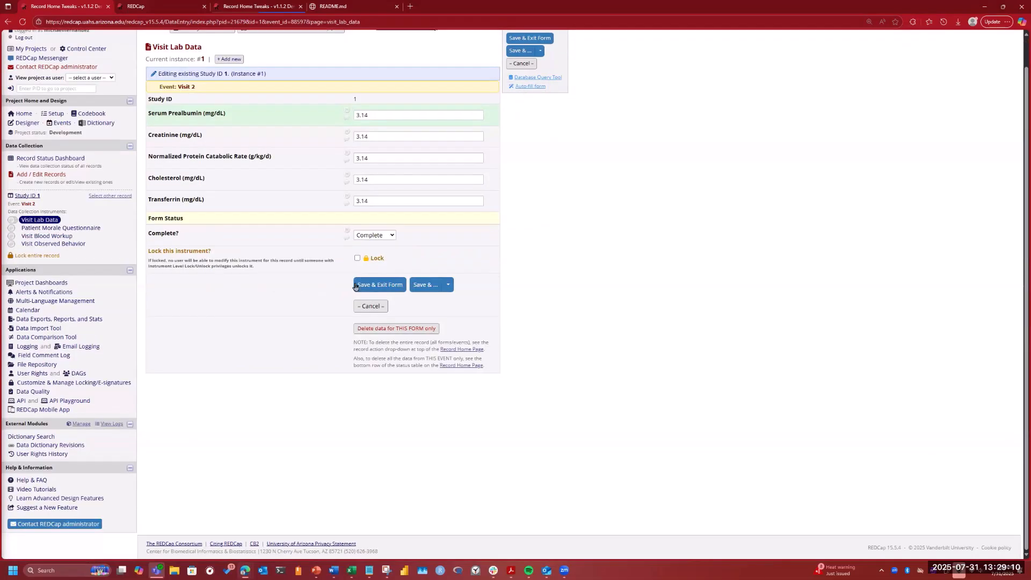
{"action": "left_click", "coordinate": [355, 286]}
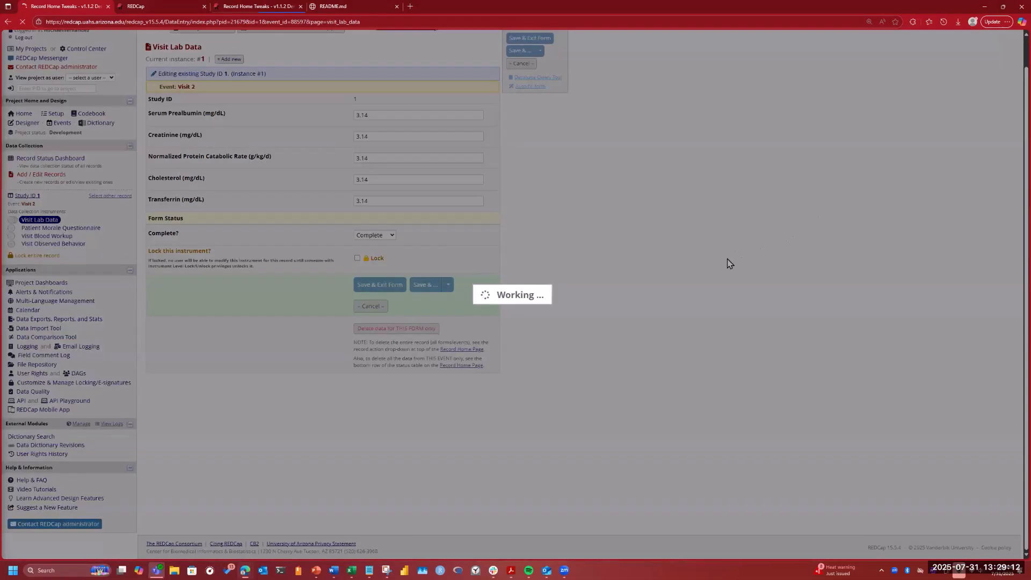
{"action": "scroll", "coordinate": [462, 386], "scroll_direction": "down", "scroll_amount": 4}
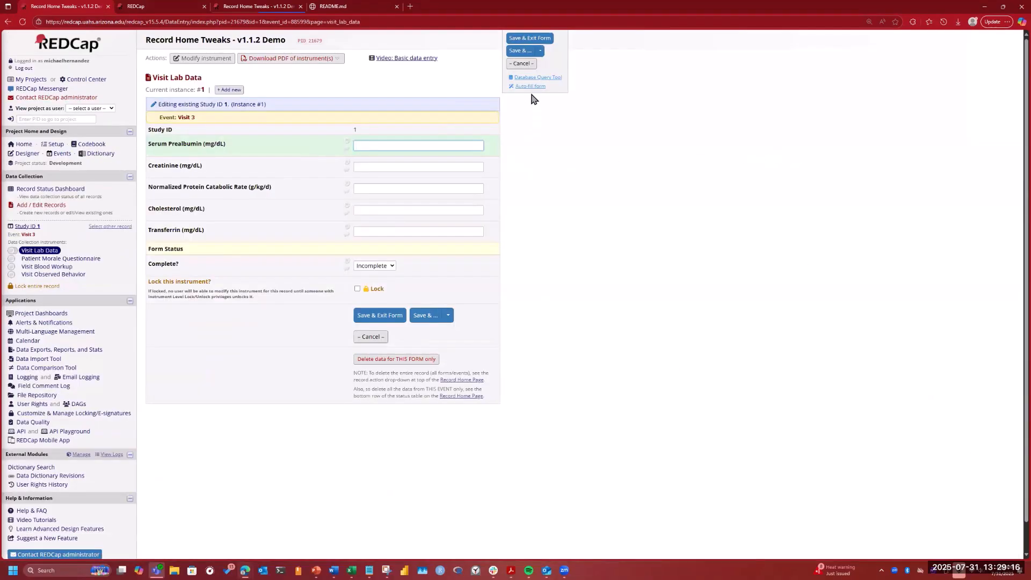
{"action": "scroll", "coordinate": [866, 345], "scroll_direction": "down", "scroll_amount": 1}
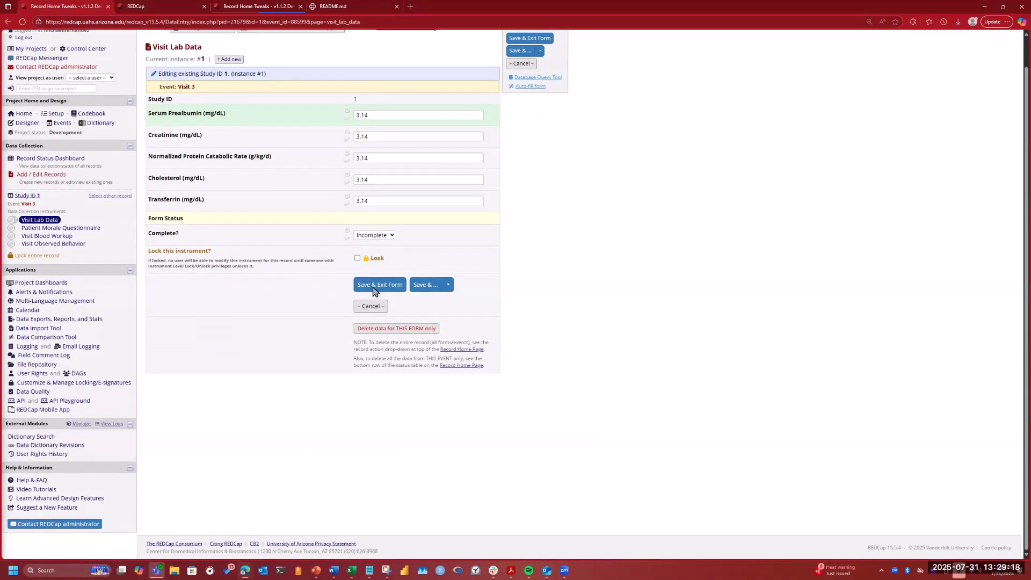
{"action": "left_click", "coordinate": [380, 285]}
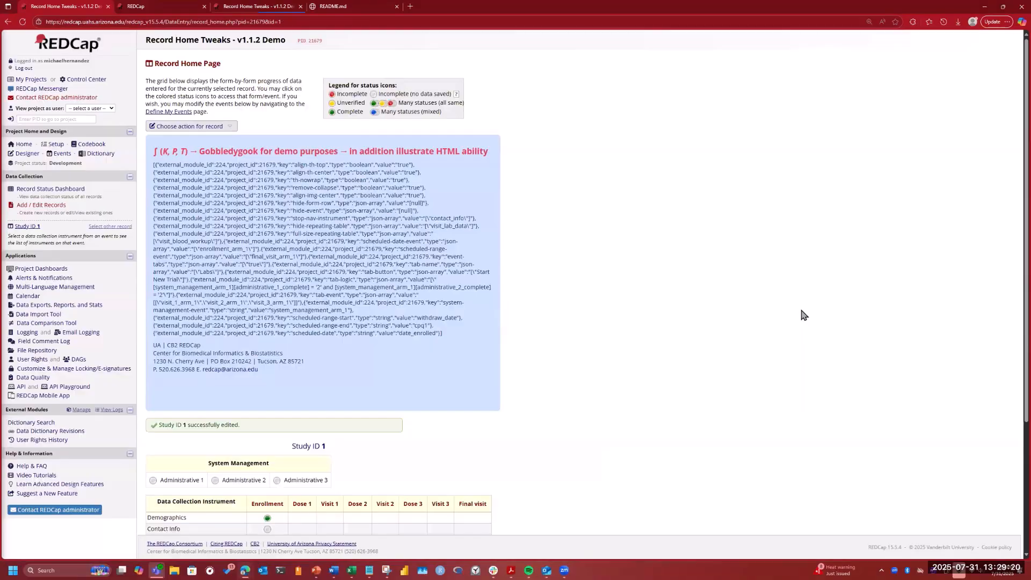
{"action": "scroll", "coordinate": [777, 327], "scroll_direction": "down", "scroll_amount": 3}
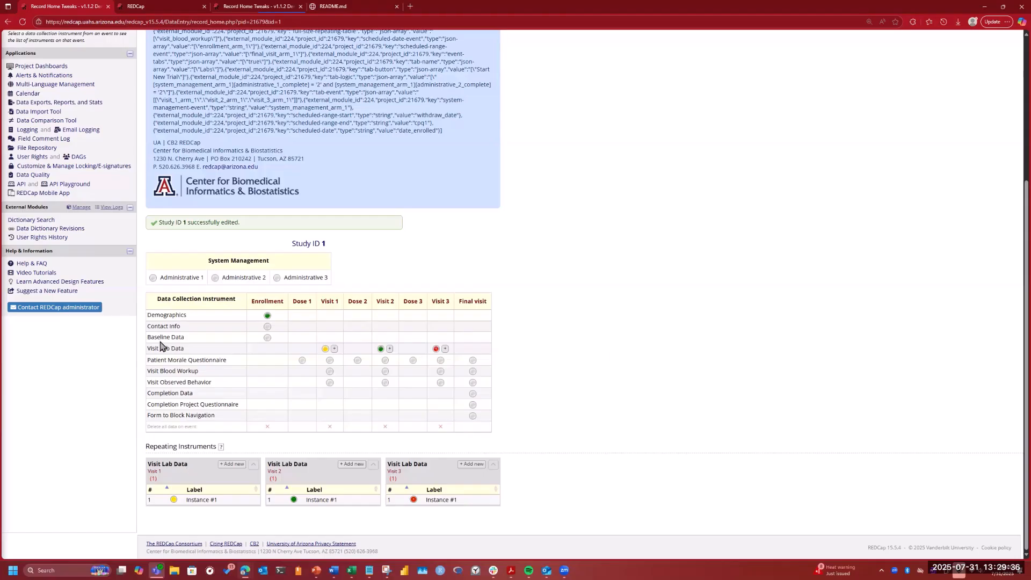
{"action": "scroll", "coordinate": [737, 340], "scroll_direction": "up", "scroll_amount": 5}
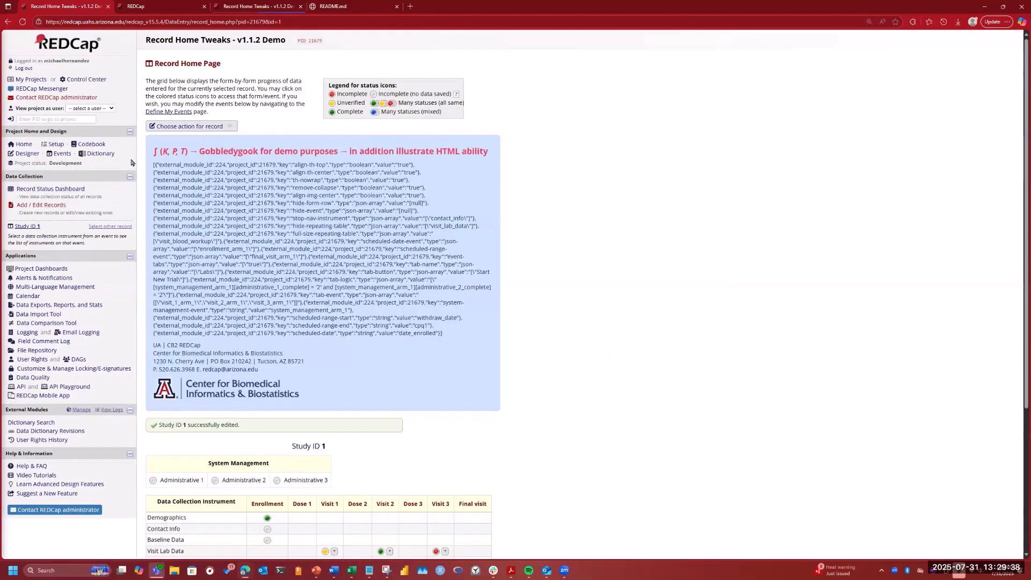
- Return to the Record Home Tweaks configuration and set visit_lab_data as the repeating instrument table to hide
{"action": "left_click", "coordinate": [32, 423]}
{"action": "left_click", "coordinate": [202, 7]}
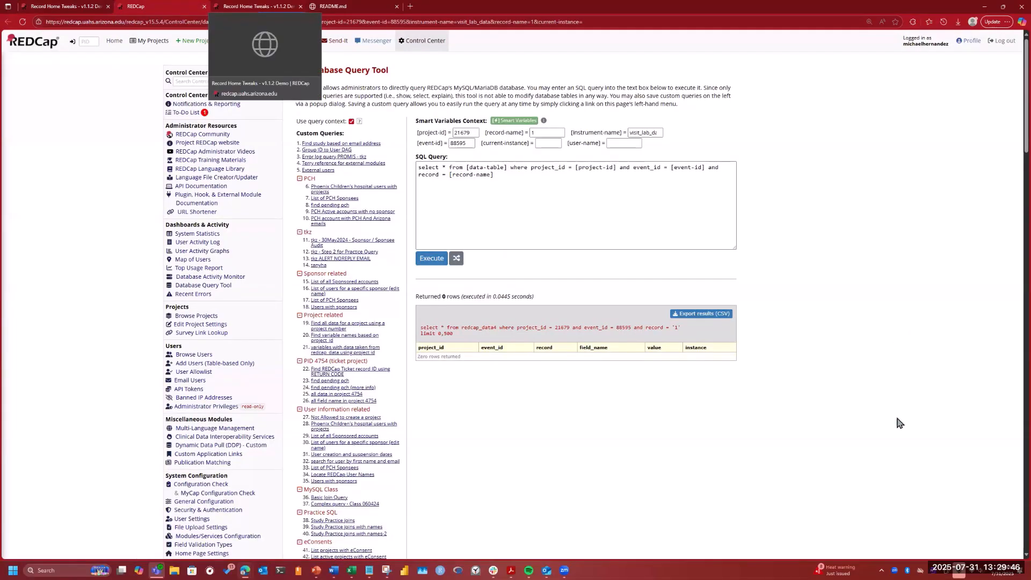
{"action": "key", "text": "ctrl+Tab"}
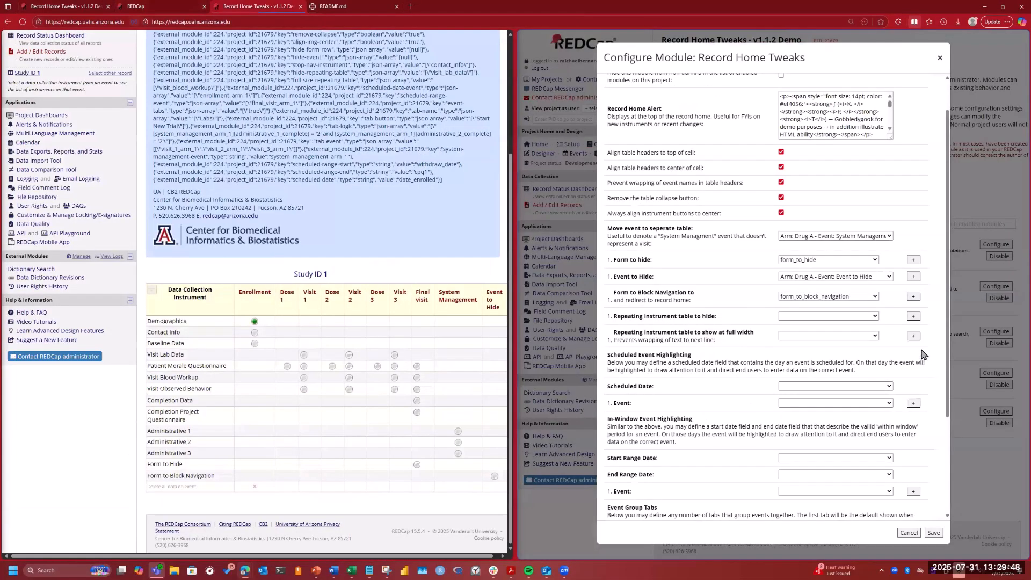
{"action": "left_click", "coordinate": [874, 320]}
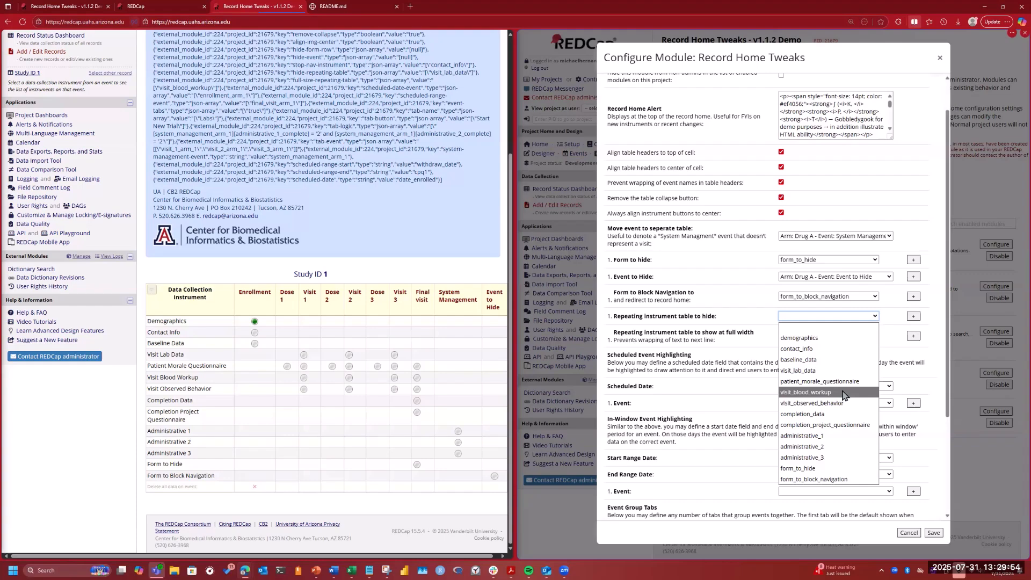
{"action": "left_click", "coordinate": [843, 371]}
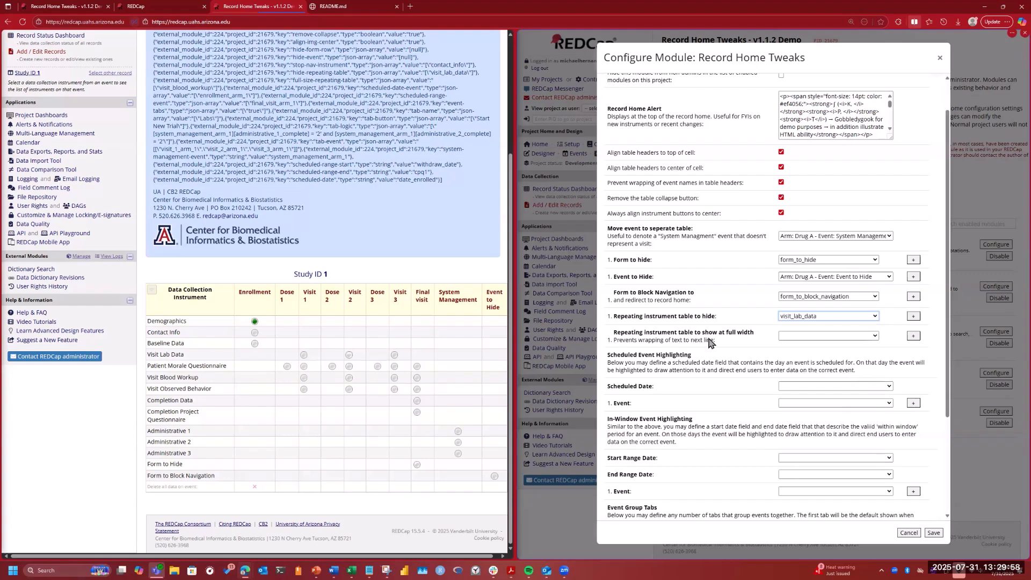
- Set visit_observed_behavior as the repeating instrument table to show at full width and save the module configuration
{"action": "left_click", "coordinate": [874, 338]}
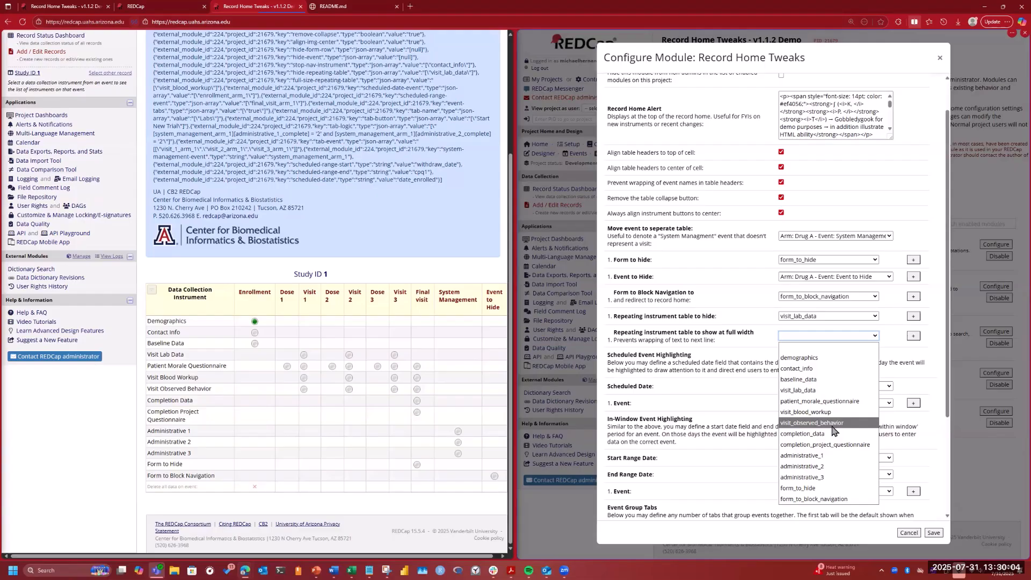
{"action": "left_click", "coordinate": [833, 423]}
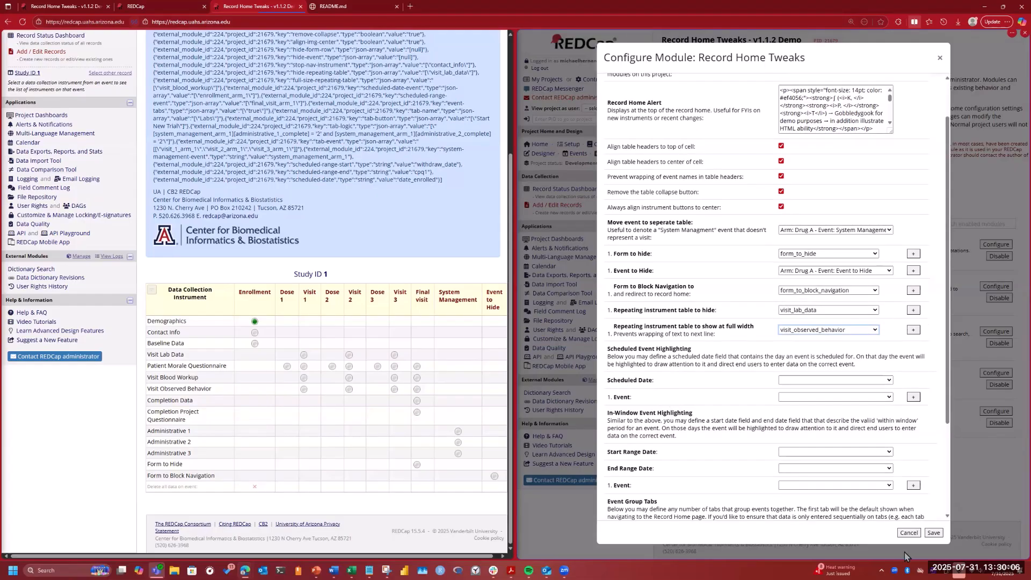
{"action": "scroll", "coordinate": [905, 552], "scroll_direction": "down", "scroll_amount": 2}
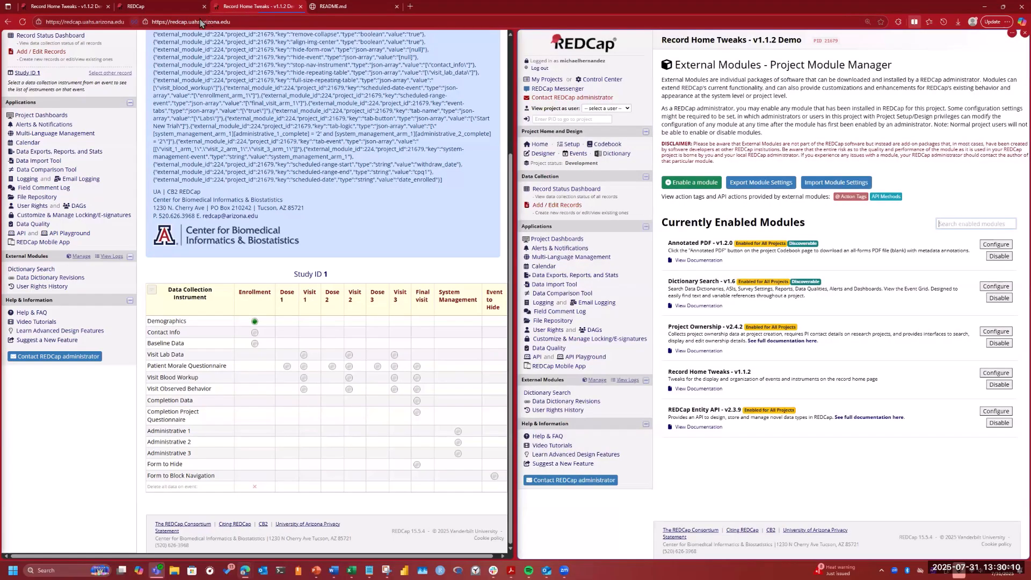
- Reload Study ID 1's Record Home Page and check its Repeating Instruments section
{"action": "left_click", "coordinate": [64, 6]}
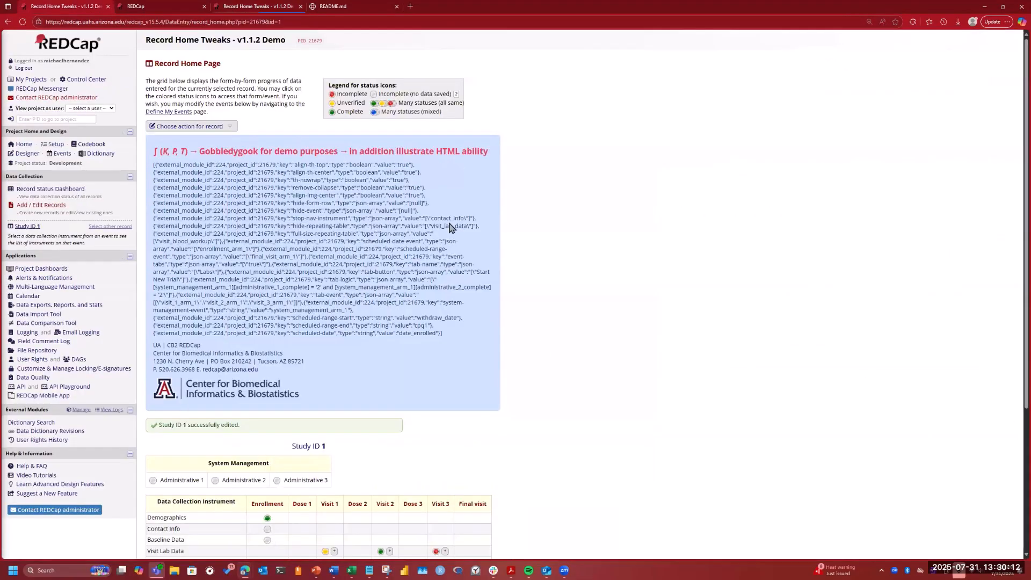
{"action": "scroll", "coordinate": [545, 345], "scroll_direction": "down", "scroll_amount": 4}
{"action": "left_click", "coordinate": [23, 22]}
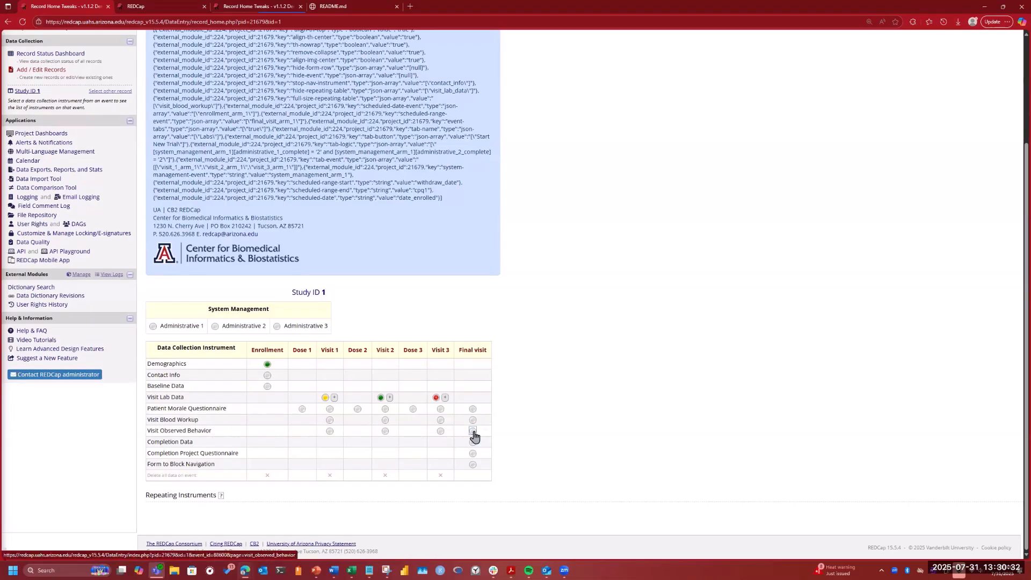
- Auto-fill Study ID 1's Visit Observed Behavior form for Visit 1 with status Unverified, then save and exit it
{"action": "left_click", "coordinate": [330, 435]}
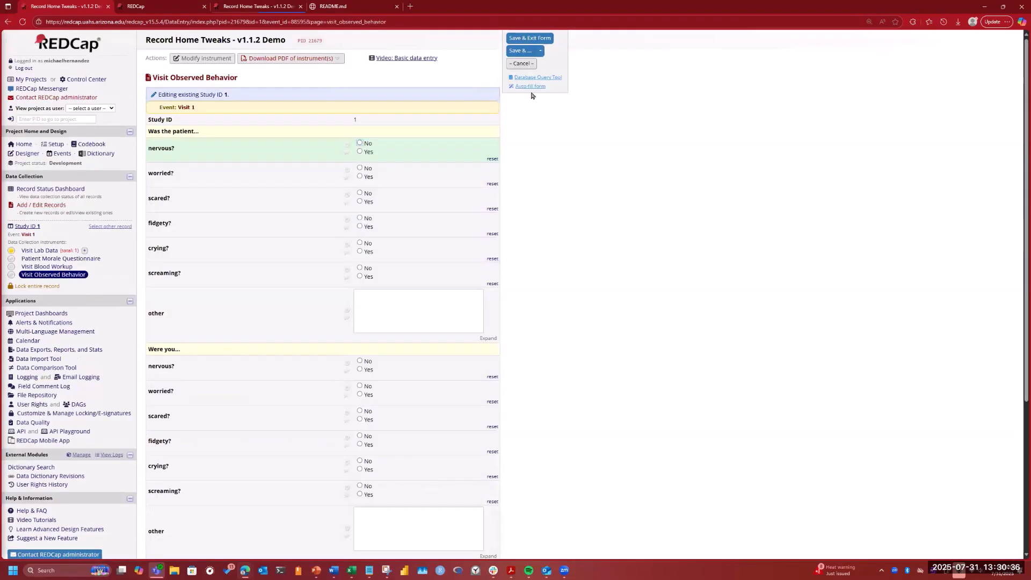
{"action": "left_click", "coordinate": [530, 87]}
{"action": "scroll", "coordinate": [564, 239], "scroll_direction": "down", "scroll_amount": 4}
{"action": "left_click", "coordinate": [404, 414]}
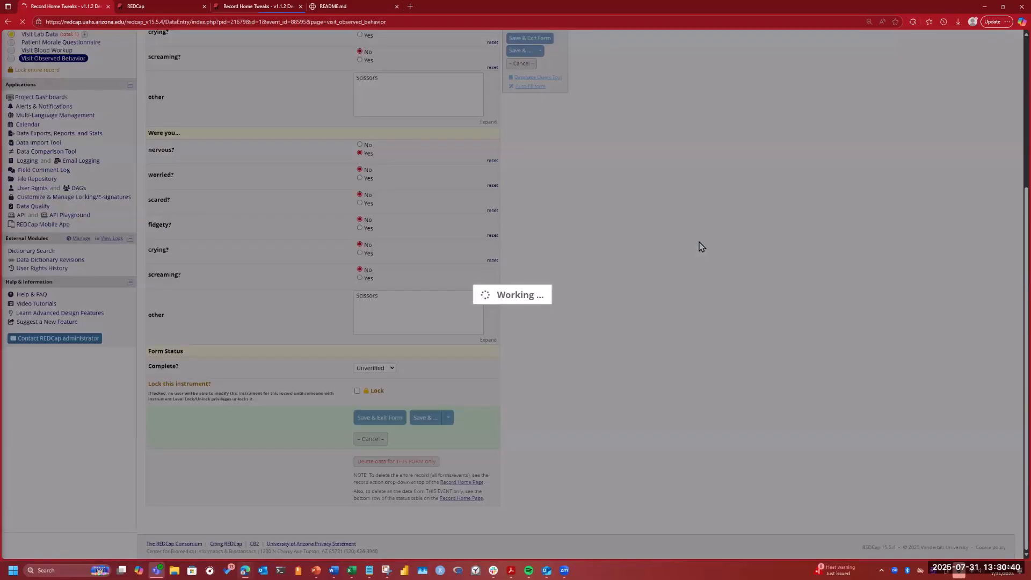
- Auto-fill Study ID 1's Visit Observed Behavior form for Visit 2 with status Complete, then save and exit it
{"action": "scroll", "coordinate": [609, 217], "scroll_direction": "down", "scroll_amount": 3}
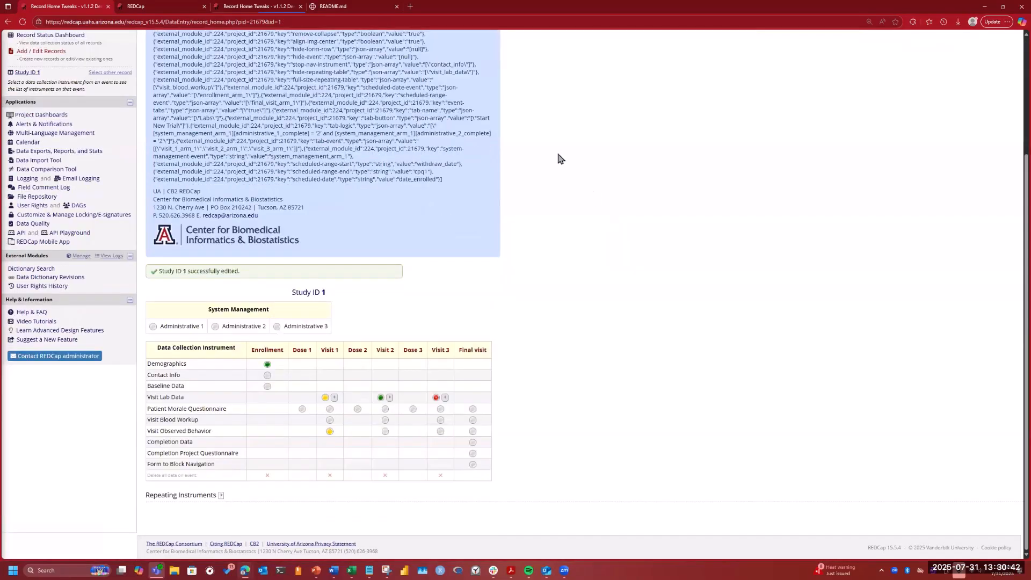
{"action": "scroll", "coordinate": [586, 189], "scroll_direction": "up", "scroll_amount": 3}
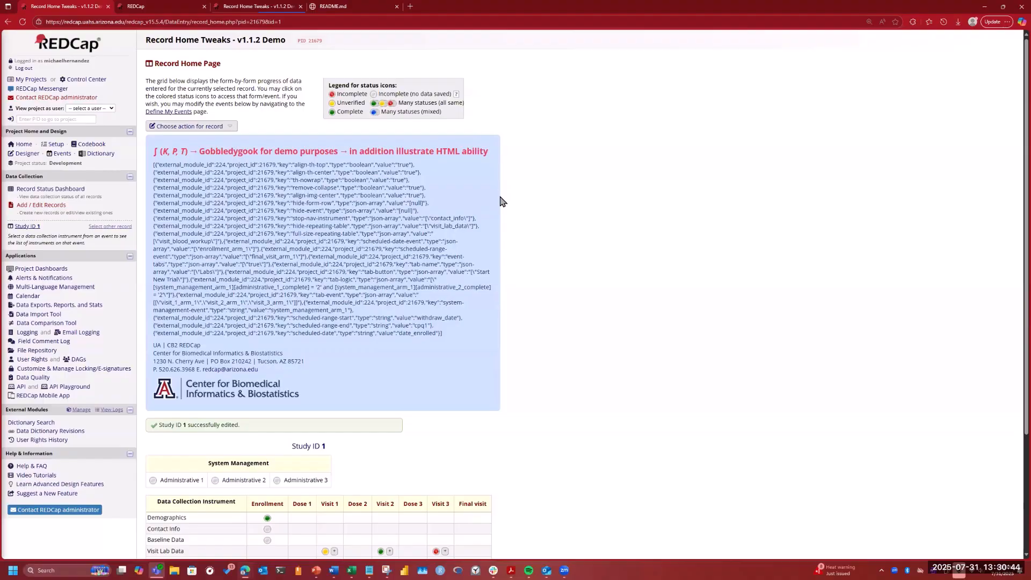
{"action": "scroll", "coordinate": [500, 199], "scroll_direction": "down", "scroll_amount": 3}
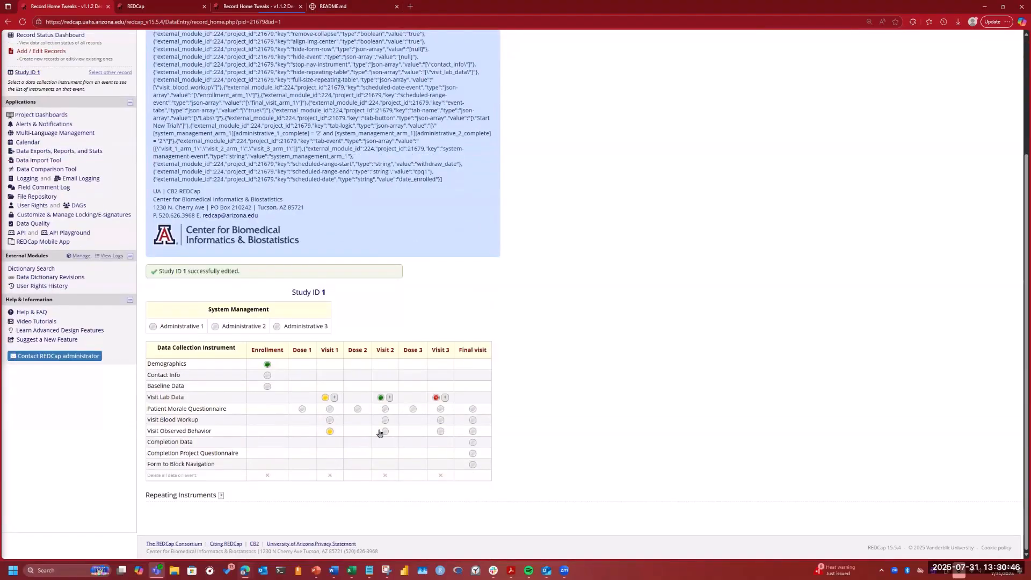
{"action": "left_click", "coordinate": [385, 433]}
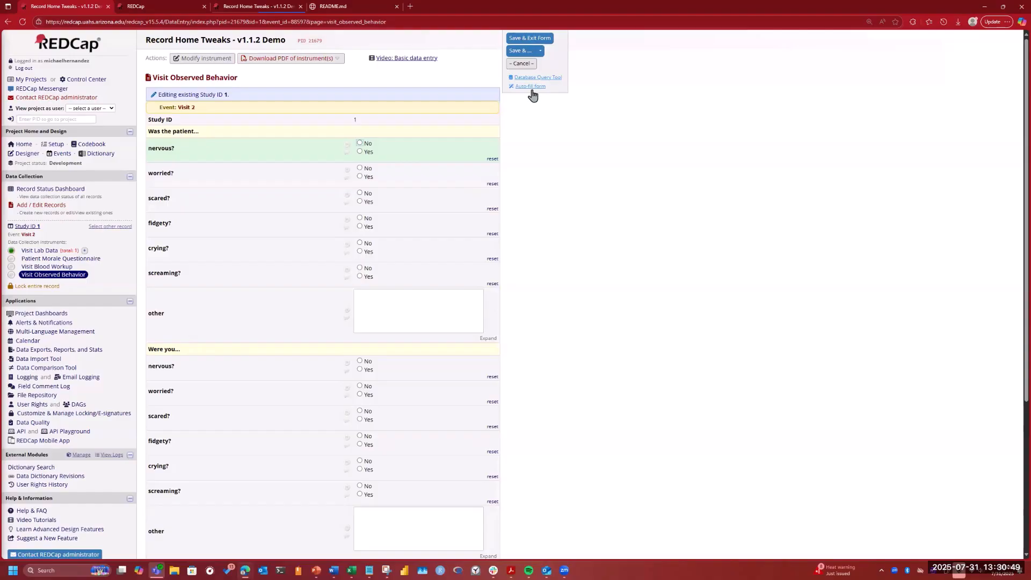
{"action": "left_click", "coordinate": [531, 87]}
{"action": "scroll", "coordinate": [545, 370], "scroll_direction": "down", "scroll_amount": 4}
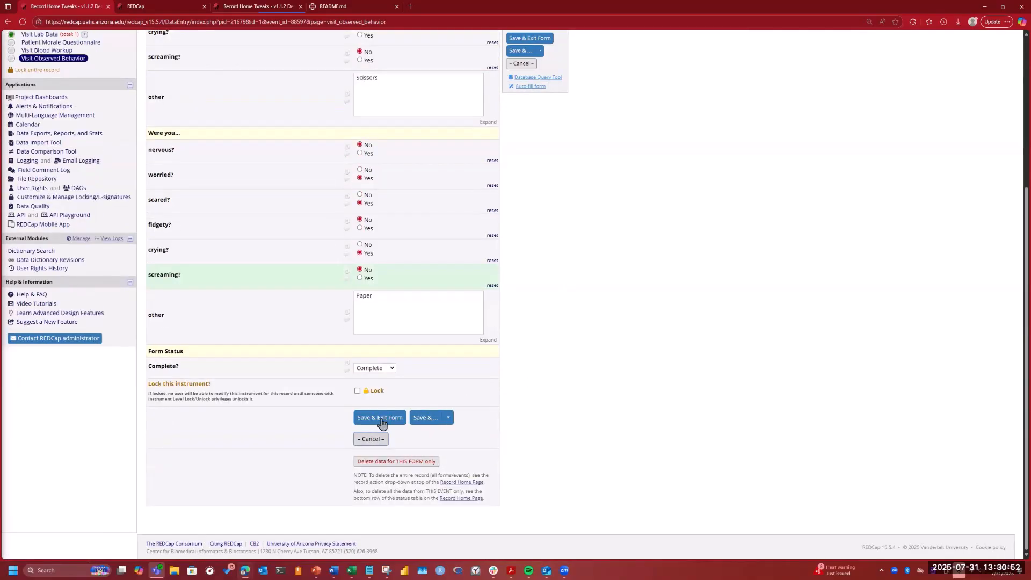
{"action": "left_click", "coordinate": [385, 419]}
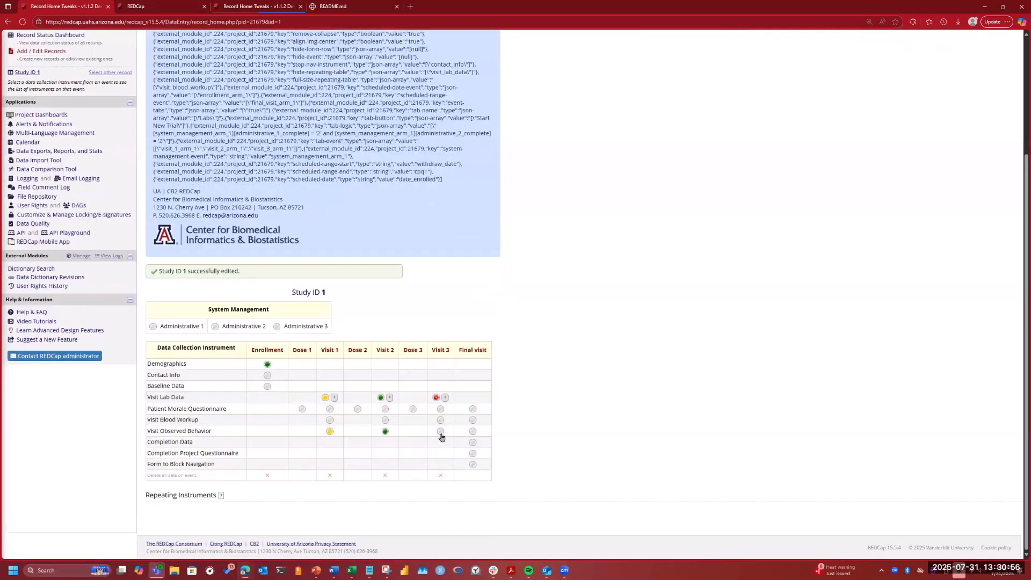
- Auto-fill Study ID 1's Visit Observed Behavior form for Visit 3 with status Incomplete, then save and exit it
{"action": "left_click", "coordinate": [440, 433]}
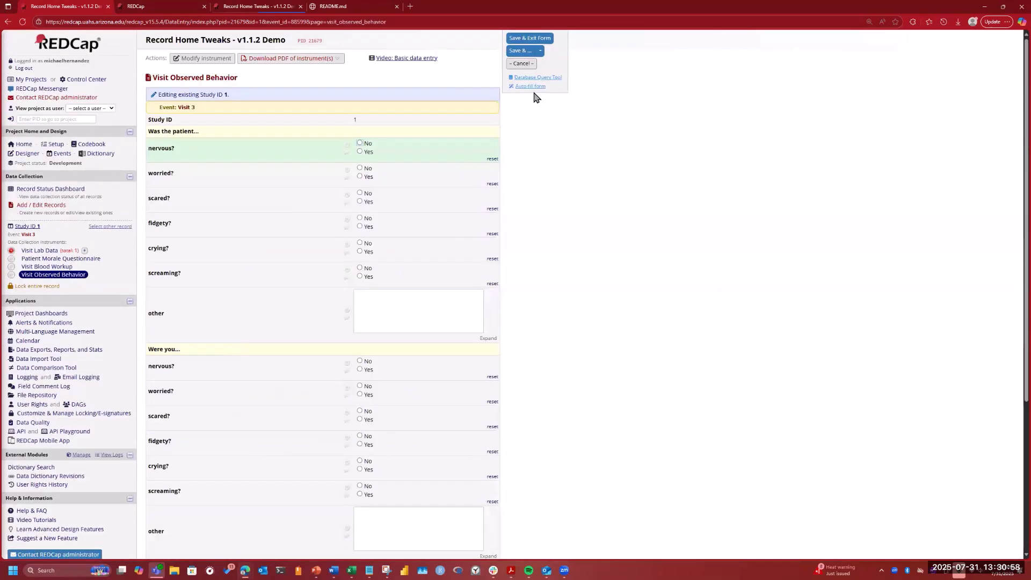
{"action": "left_click", "coordinate": [531, 86]}
{"action": "scroll", "coordinate": [663, 359], "scroll_direction": "down", "scroll_amount": 5}
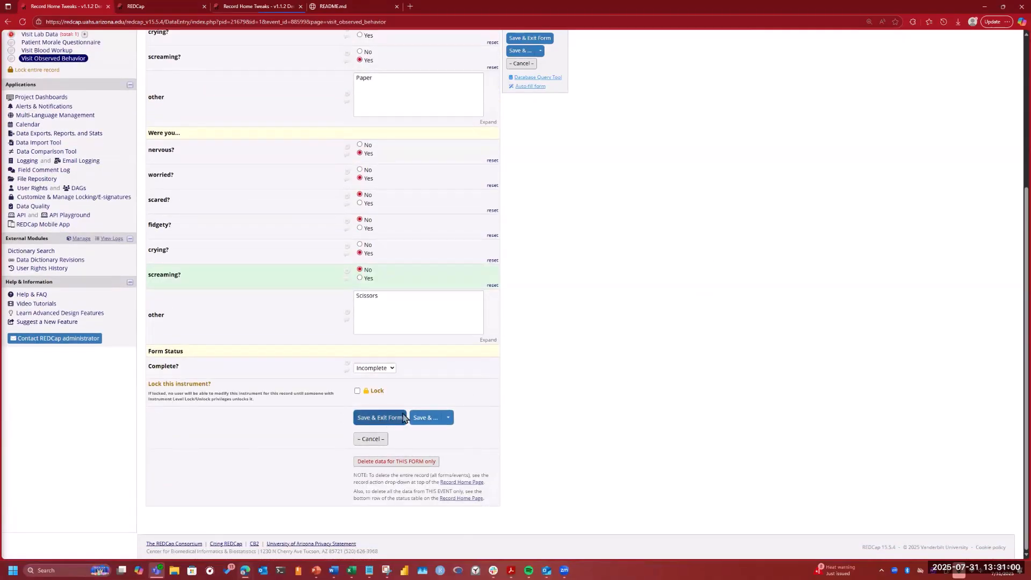
{"action": "left_click", "coordinate": [382, 420]}
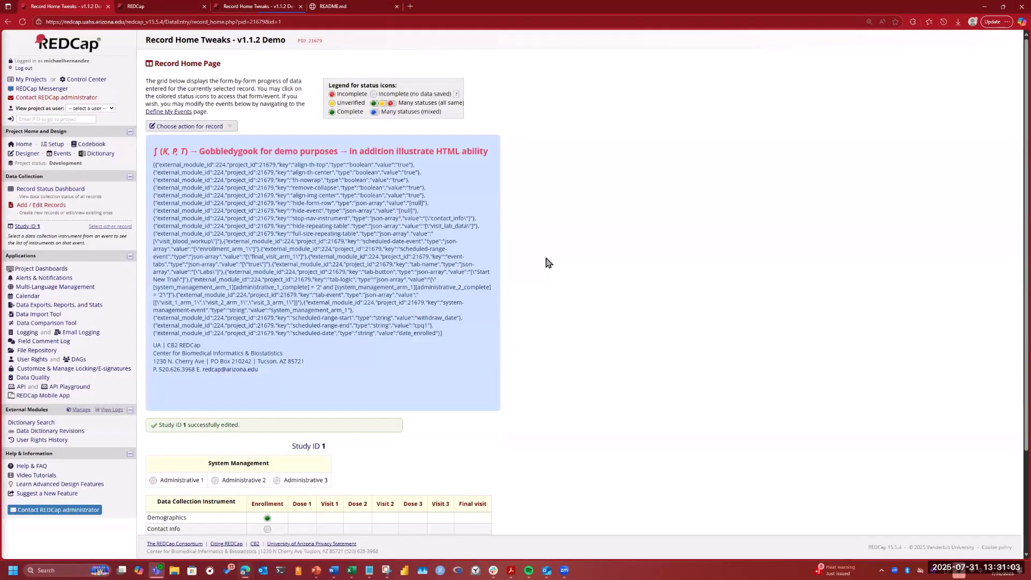
- Check Study ID 1's Record Home Page against the module's repeating instrument table settings, and save the configuration without changes
{"action": "scroll", "coordinate": [382, 231], "scroll_direction": "down", "scroll_amount": 3}
{"action": "left_click", "coordinate": [51, 35]}
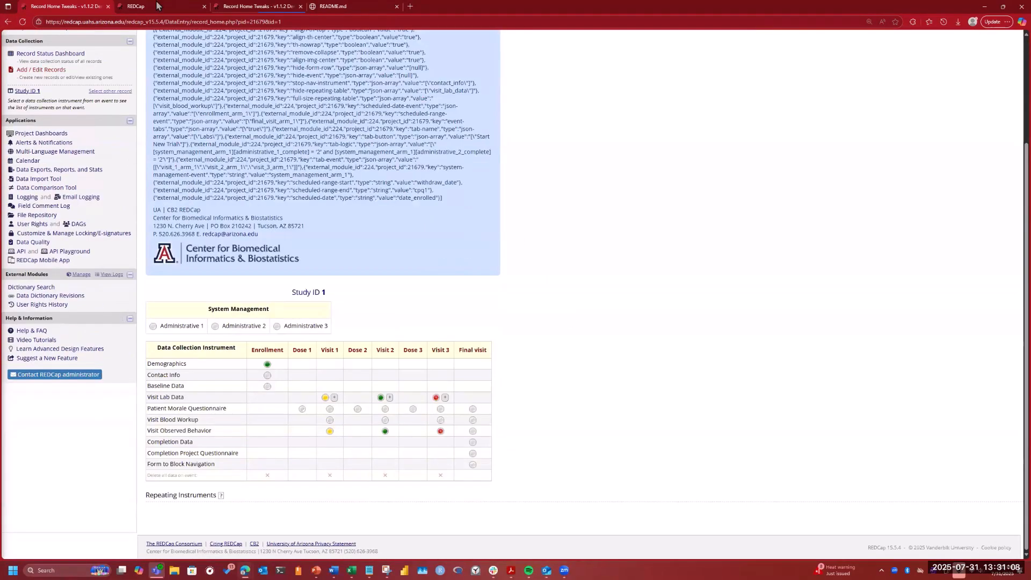
{"action": "left_click", "coordinate": [243, 7]}
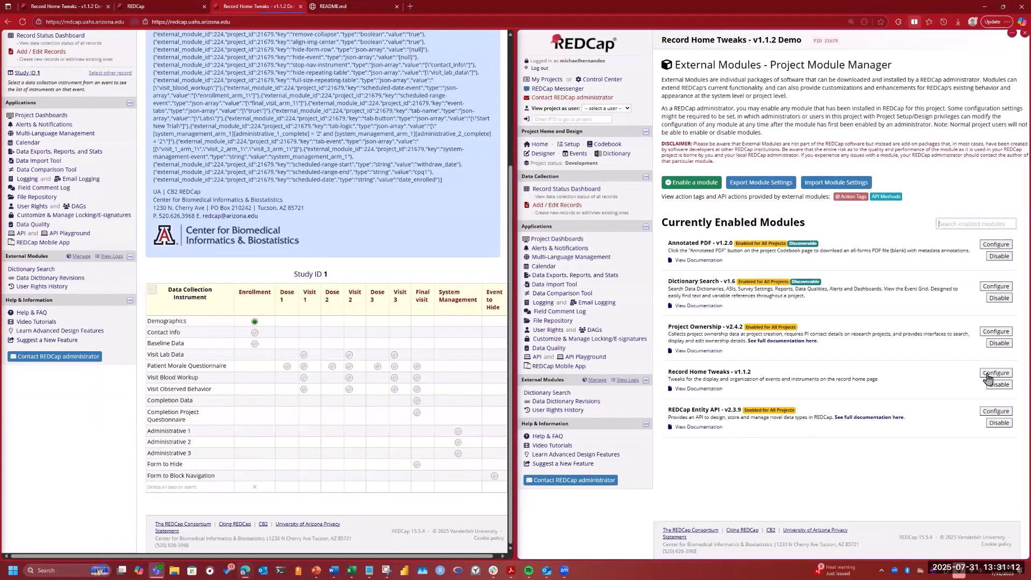
{"action": "left_click", "coordinate": [988, 376]}
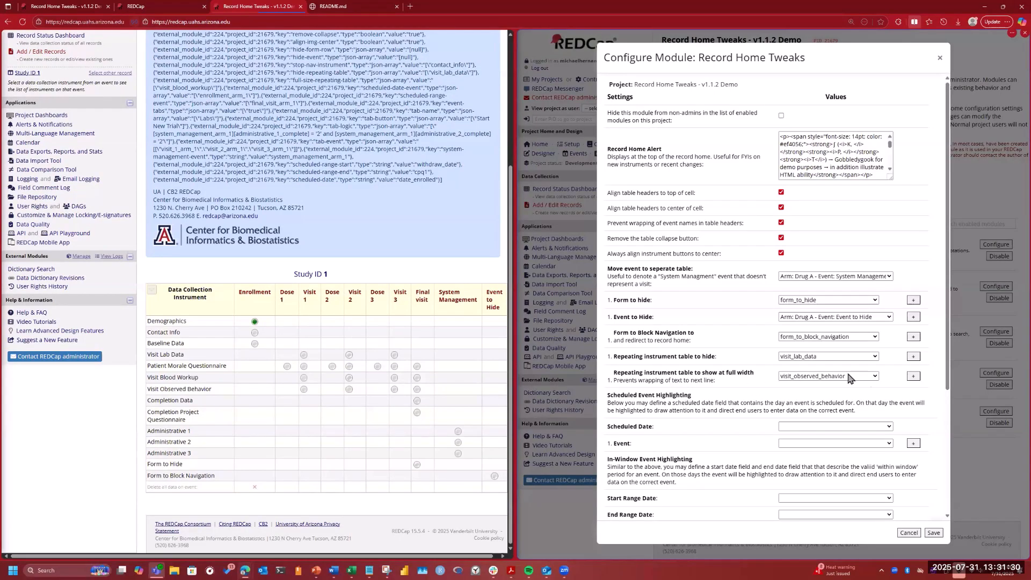
{"action": "left_click", "coordinate": [935, 533]}
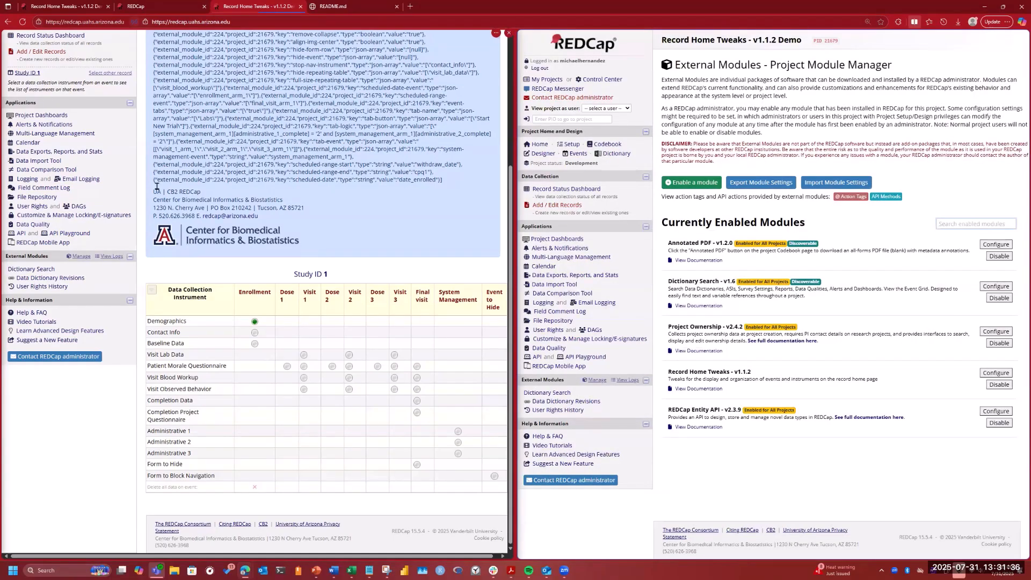
{"action": "left_click", "coordinate": [64, 6]}
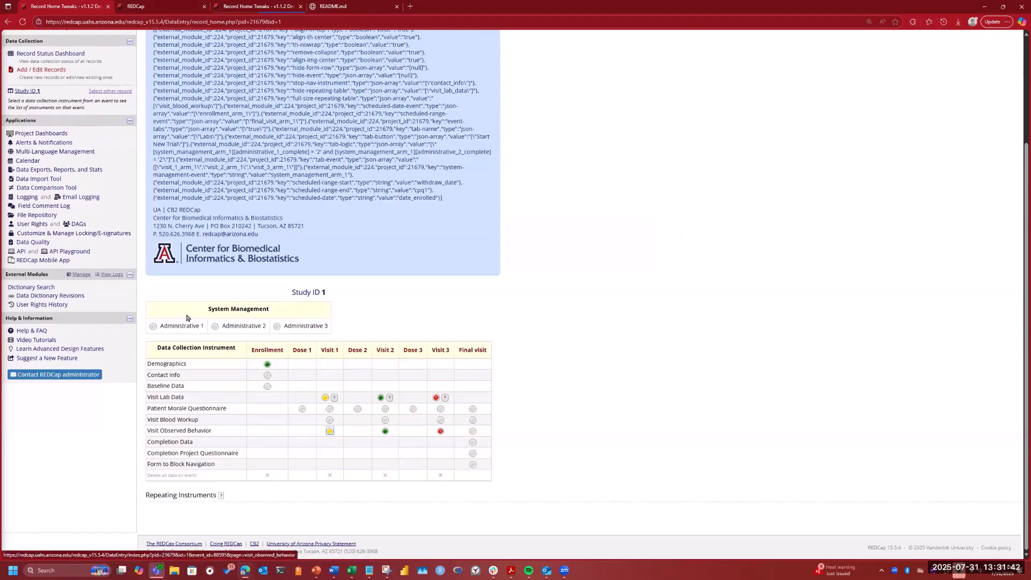
- Make Visit Observed Behavior a repeating instrument in Visit 1, Visit 2, Visit 3 and Final visit, and save the repeating settings
{"action": "scroll", "coordinate": [187, 318], "scroll_direction": "up", "scroll_amount": 3}
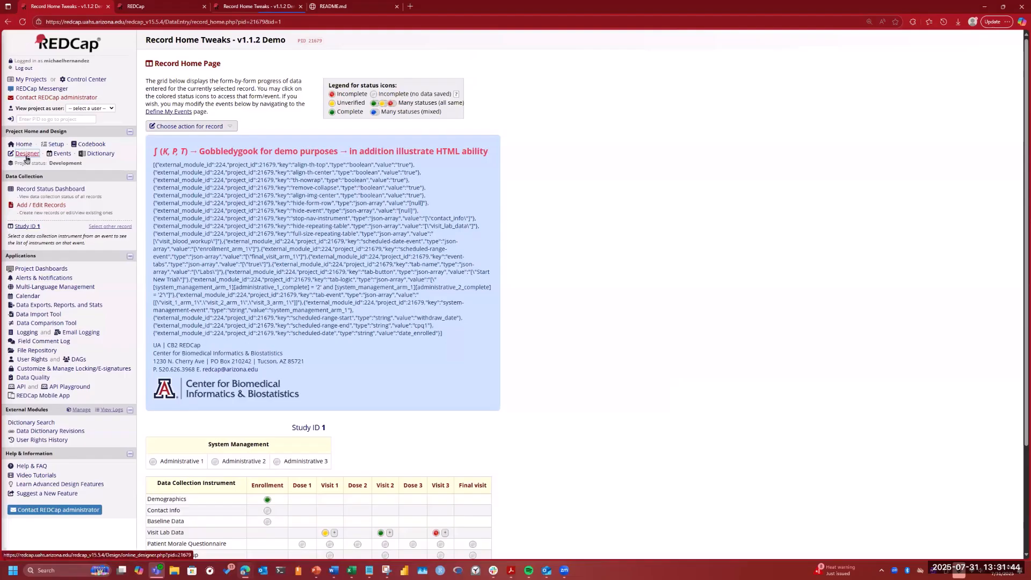
{"action": "left_click", "coordinate": [56, 145]}
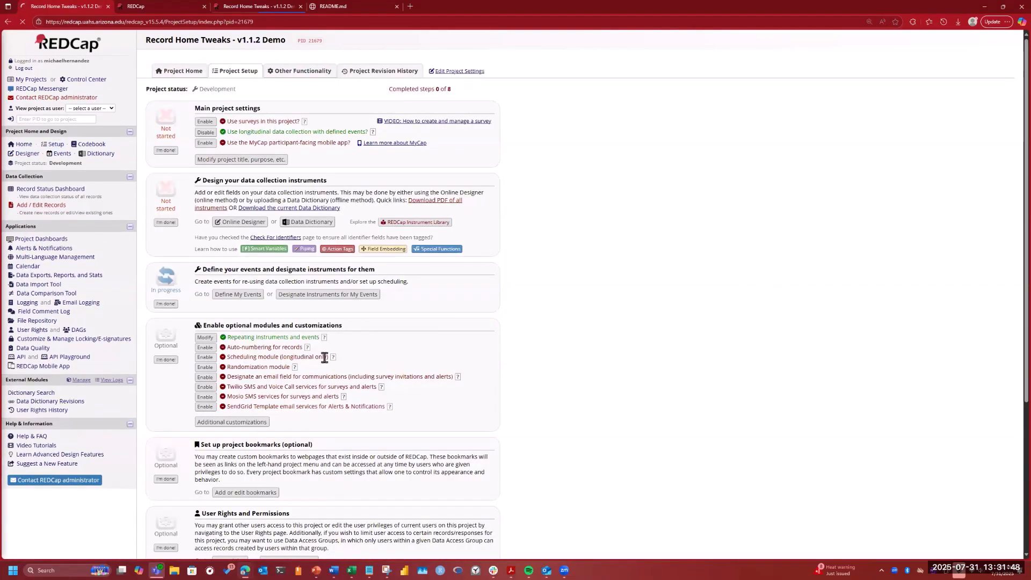
{"action": "left_click", "coordinate": [205, 337]}
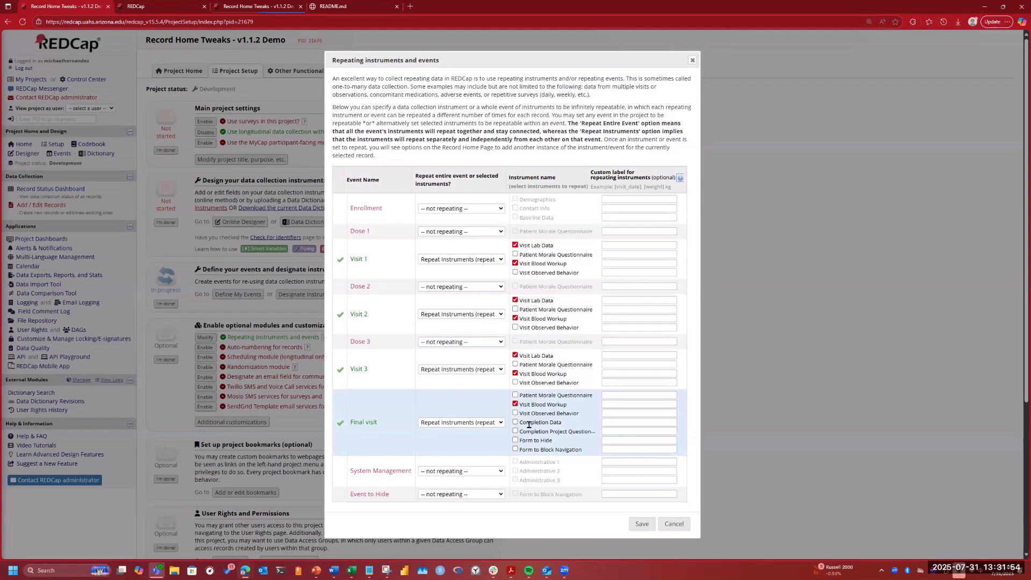
{"action": "left_click", "coordinate": [515, 413]}
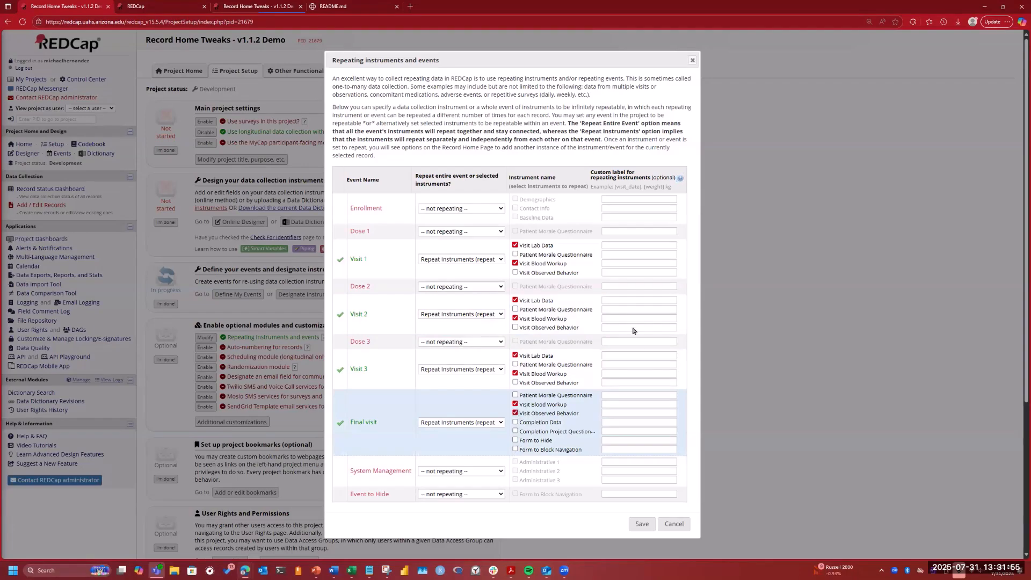
{"action": "left_click", "coordinate": [516, 383]}
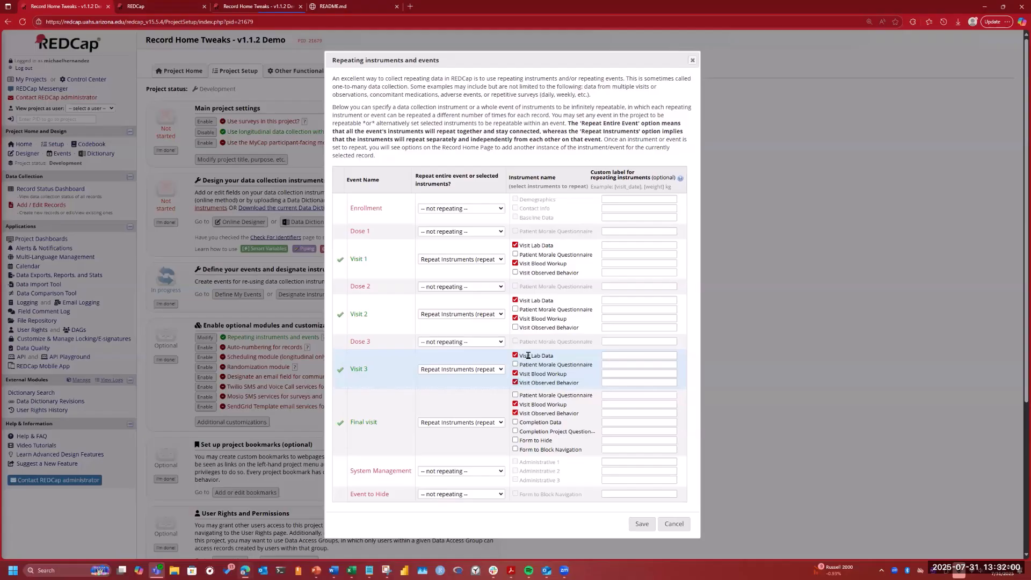
{"action": "left_click", "coordinate": [515, 328]}
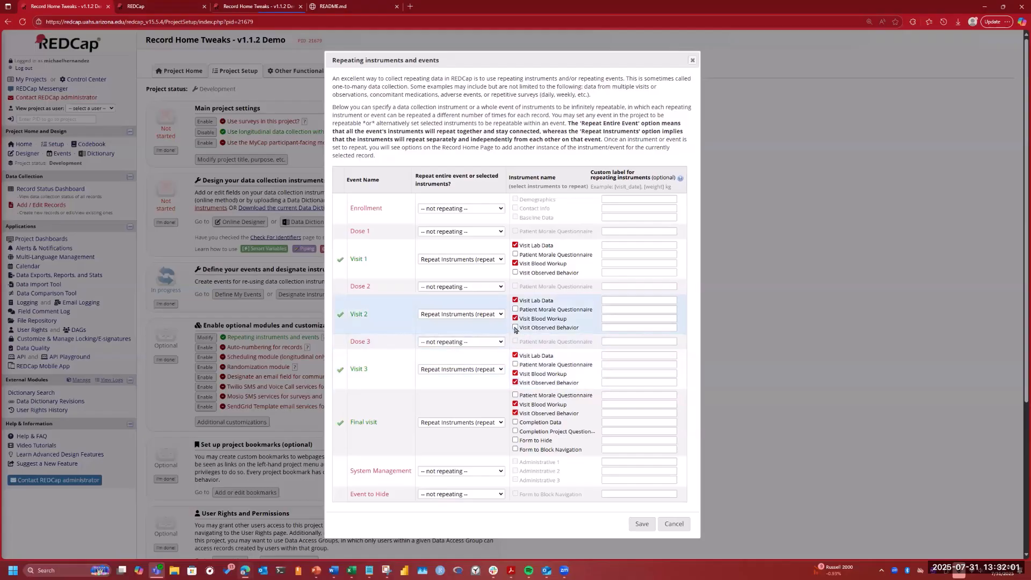
{"action": "left_click", "coordinate": [516, 273]}
{"action": "scroll", "coordinate": [607, 310], "scroll_direction": "down", "scroll_amount": 4}
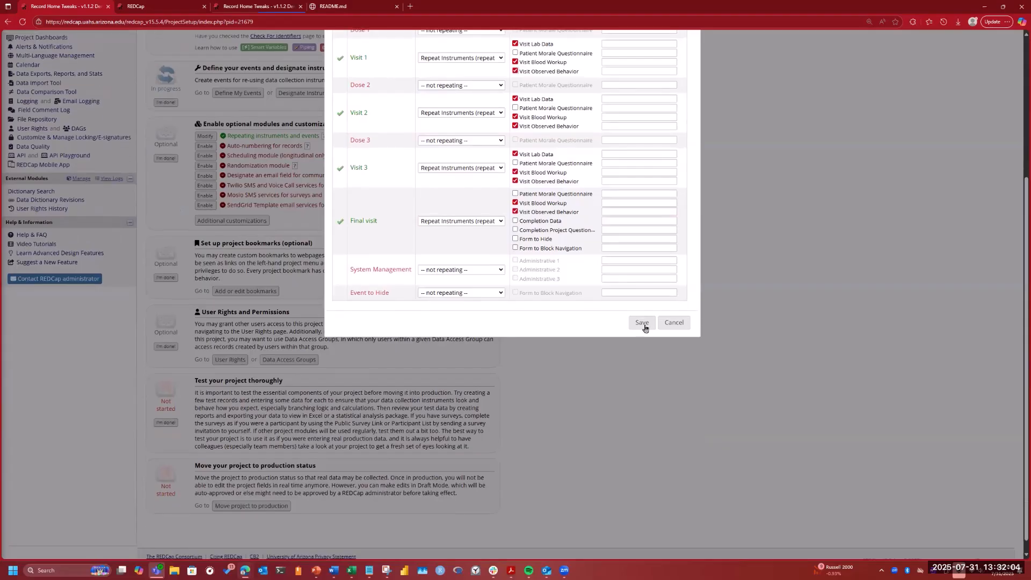
{"action": "left_click", "coordinate": [642, 323]}
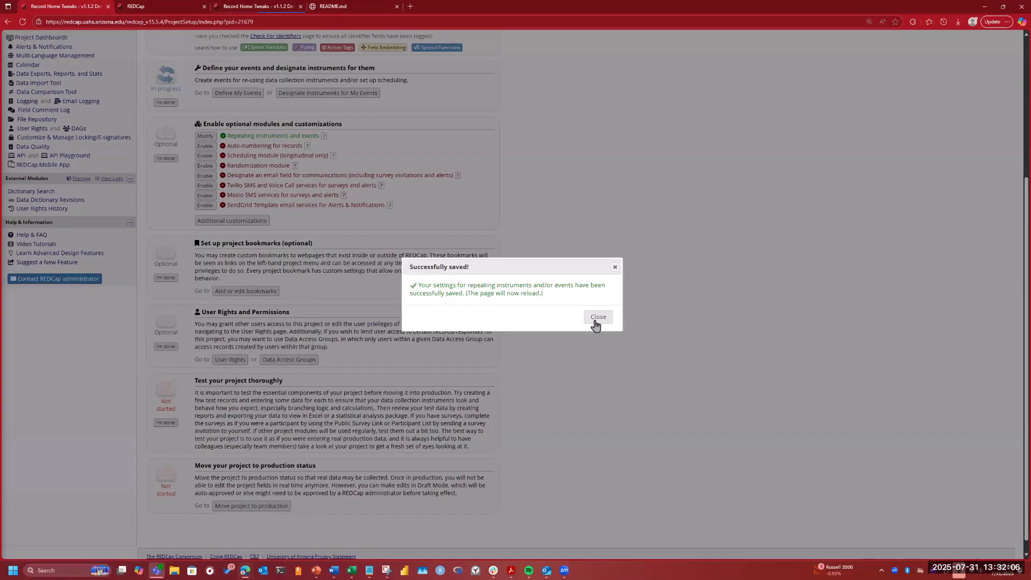
{"action": "left_click", "coordinate": [597, 317]}
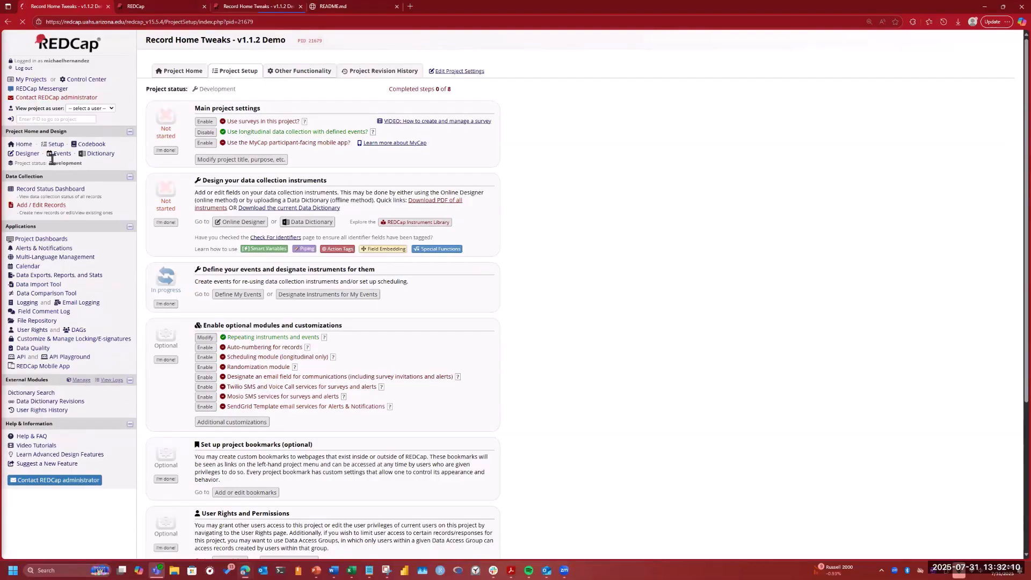
- Open Study ID 1's Record Home Page from the record status dashboard and check its repeating instrument tables
{"action": "left_click", "coordinate": [37, 190]}
{"action": "left_click", "coordinate": [149, 258]}
{"action": "scroll", "coordinate": [694, 369], "scroll_direction": "down", "scroll_amount": 3}
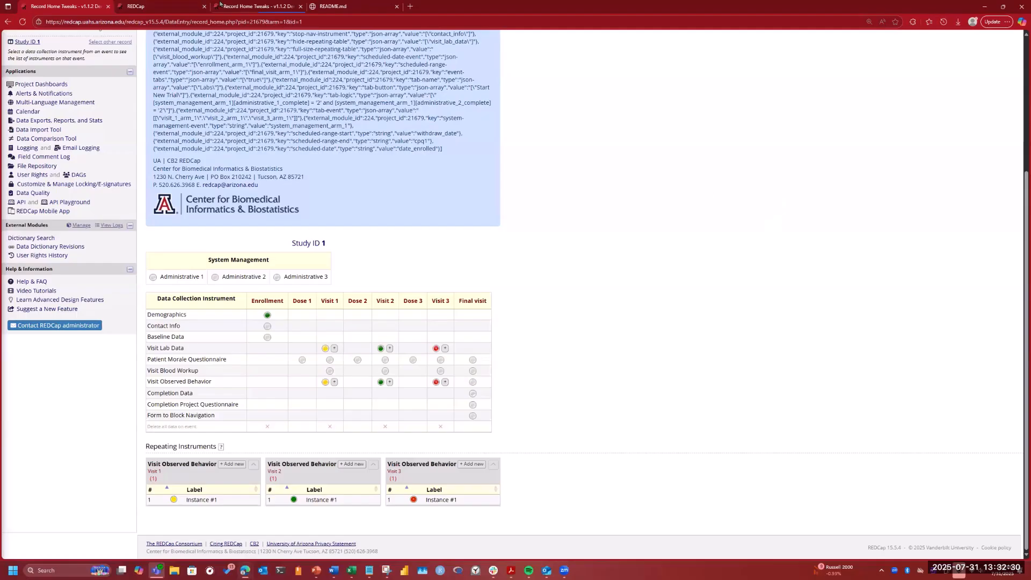
- Clear the repeating instrument table to hide in the Record Home Tweaks configuration and save it
{"action": "left_click", "coordinate": [239, 5]}
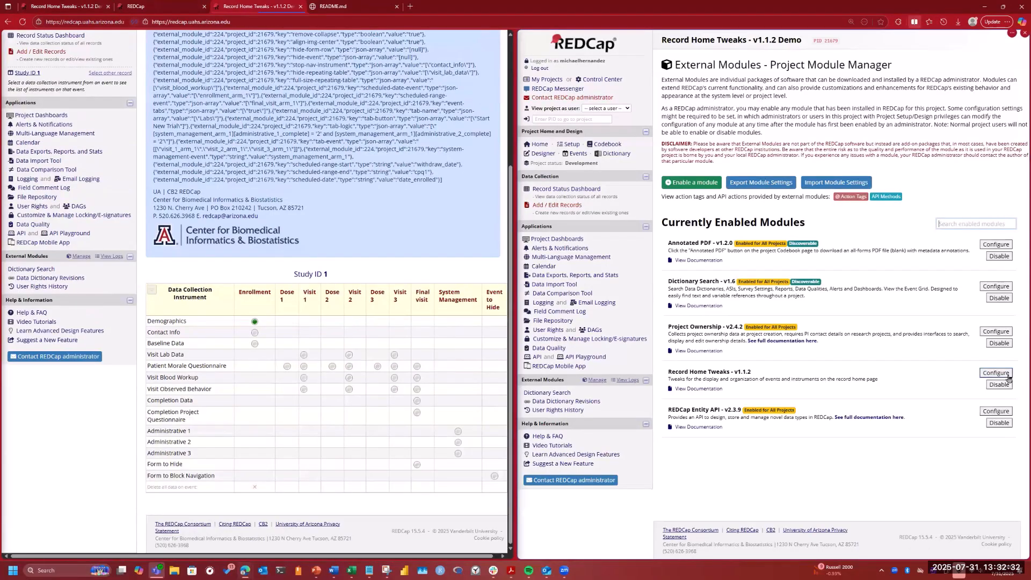
{"action": "left_click", "coordinate": [1008, 374]}
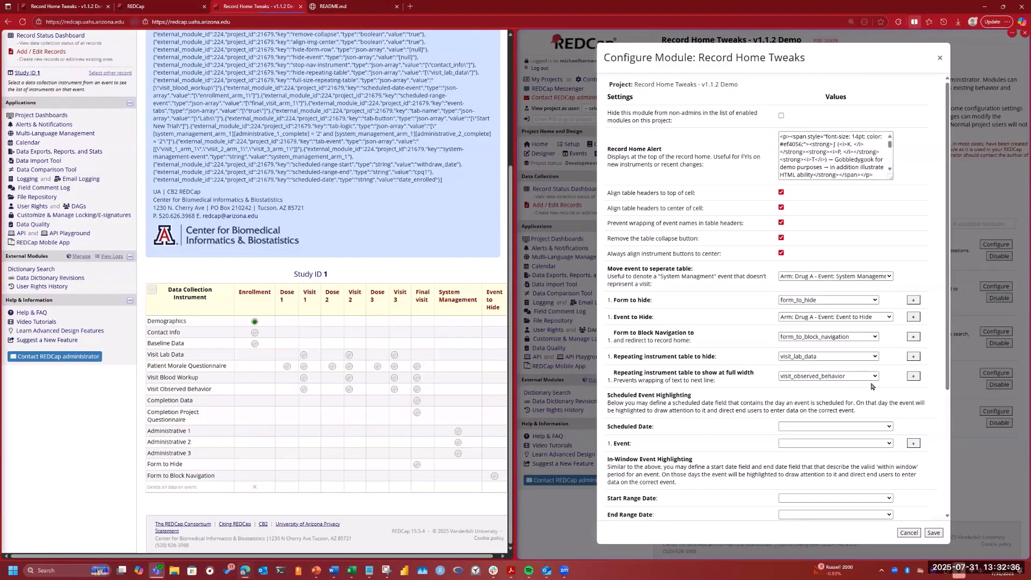
{"action": "left_click", "coordinate": [875, 358]}
{"action": "left_click", "coordinate": [859, 367]}
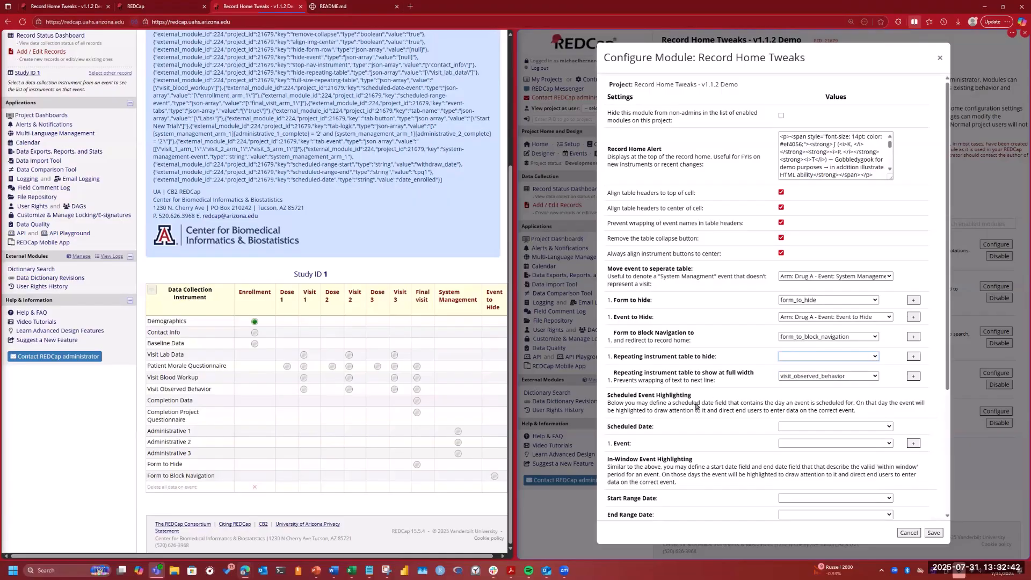
{"action": "left_click", "coordinate": [934, 533]}
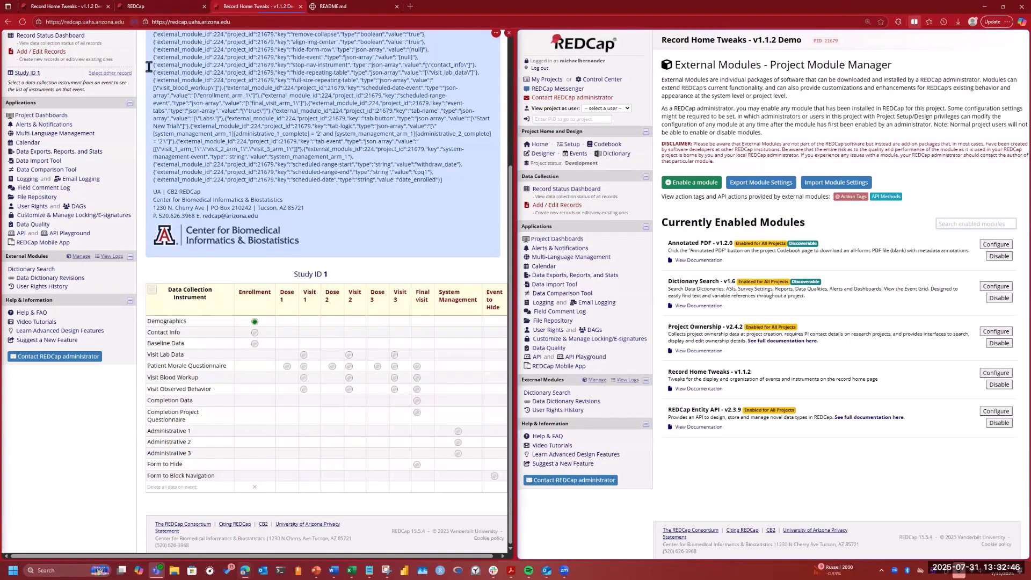
- Reload Study ID 1's Record Home Page and check how the repeating instrument tables are laid out
{"action": "left_click", "coordinate": [66, 6]}
{"action": "left_click", "coordinate": [22, 22]}
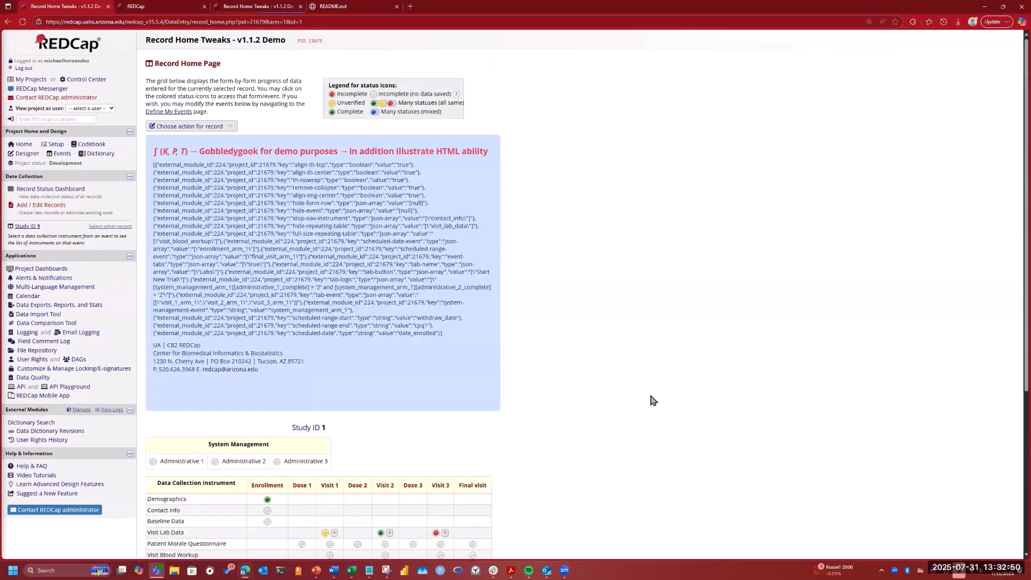
{"action": "scroll", "coordinate": [651, 400], "scroll_direction": "down", "scroll_amount": 5}
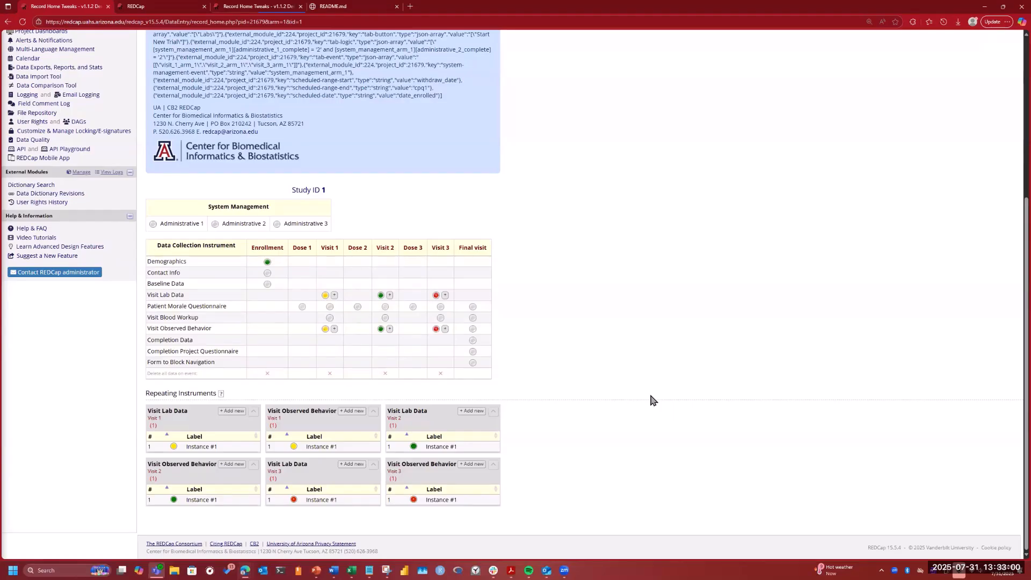
- Reopen the Record Home Tweaks module configuration and go to its Scheduled Event Highlighting settings
{"action": "left_click", "coordinate": [252, 7]}
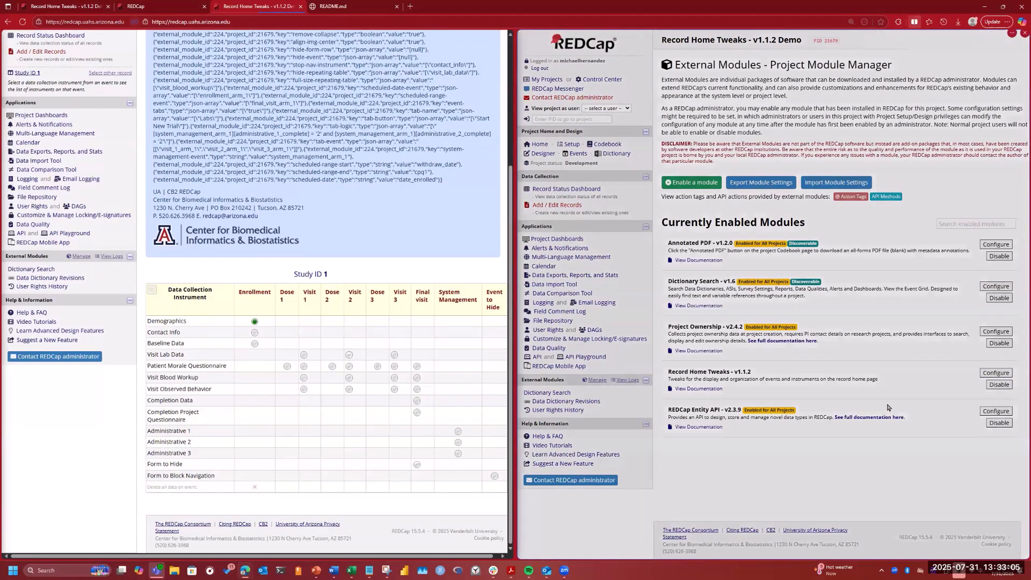
{"action": "left_click", "coordinate": [996, 372]}
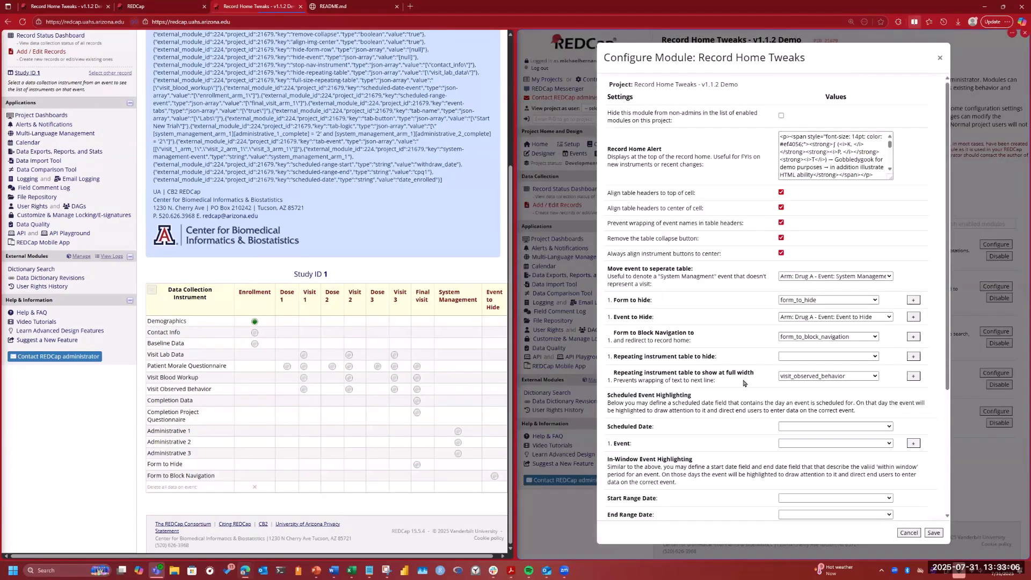
{"action": "scroll", "coordinate": [743, 383], "scroll_direction": "down", "scroll_amount": 2}
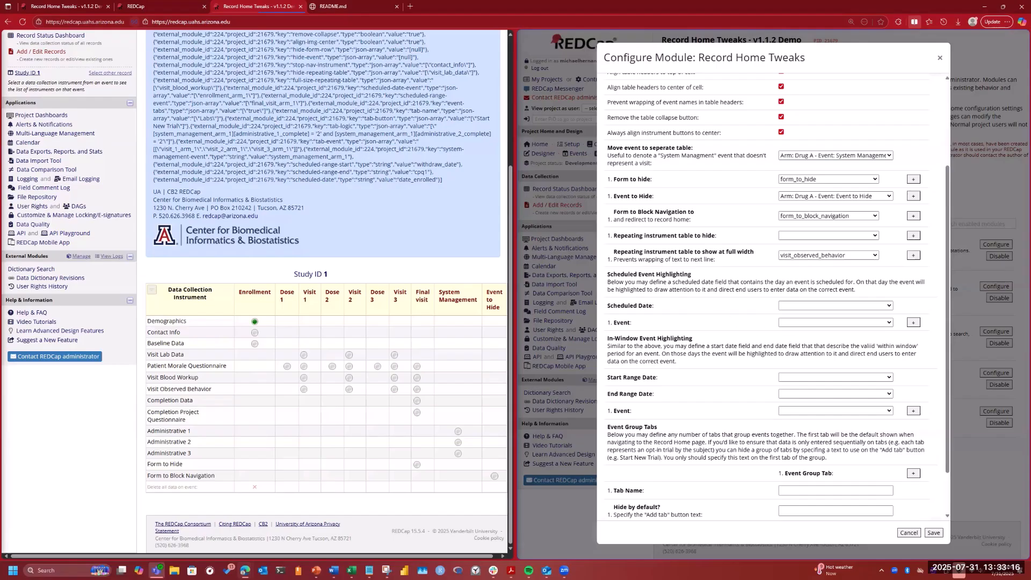
- Browse the fields offered for Scheduled Date under Scheduled Event Highlighting for a suitable date field
{"action": "left_click", "coordinate": [889, 306]}
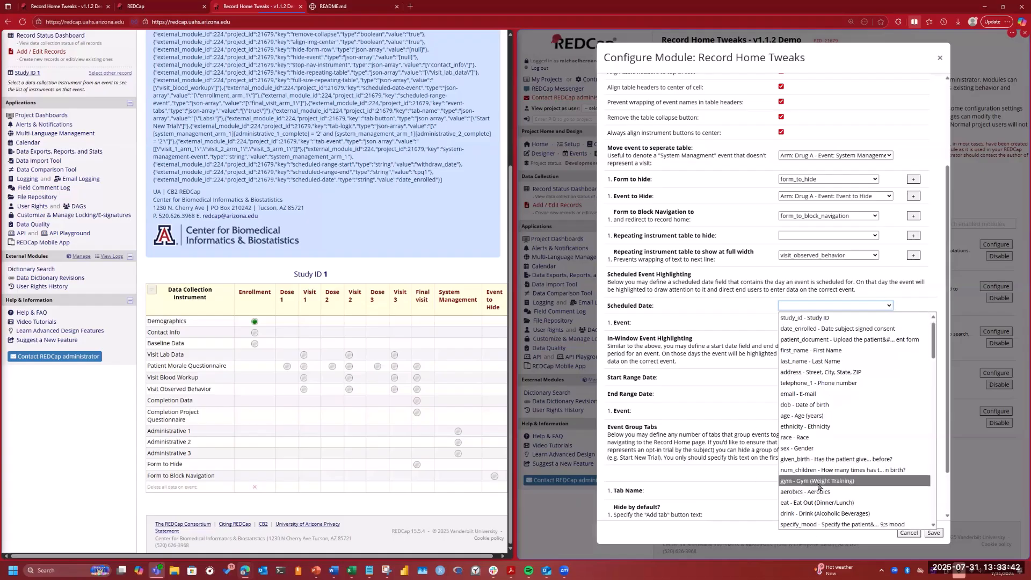
{"action": "scroll", "coordinate": [819, 487], "scroll_direction": "down", "scroll_amount": 8}
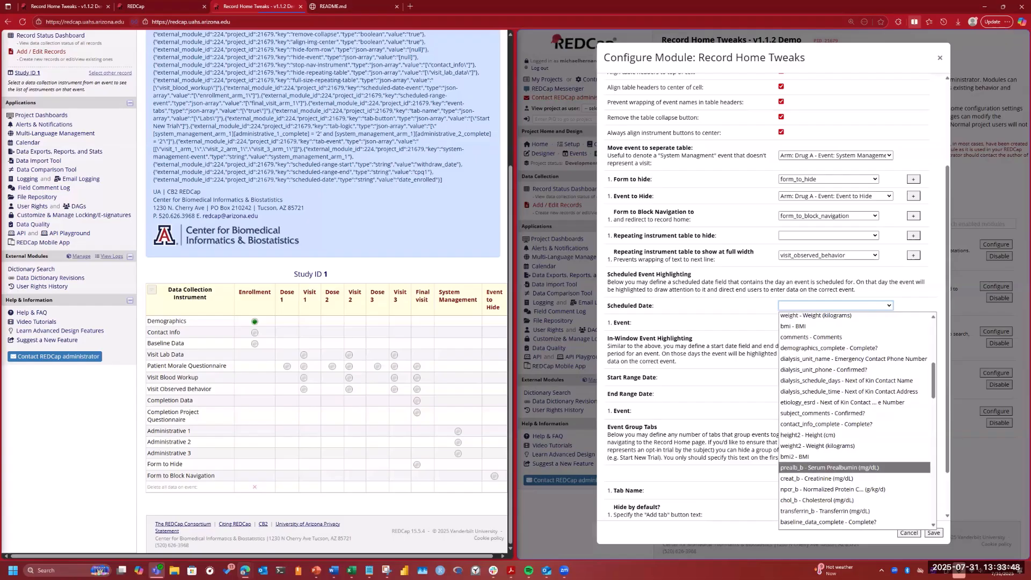
{"action": "key", "text": "alt+Tab"}
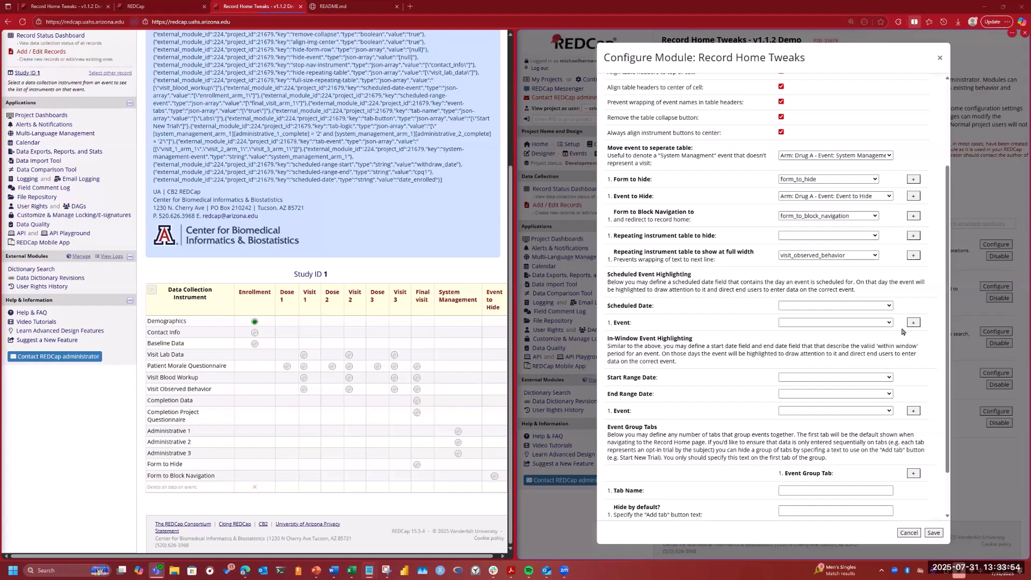
{"action": "left_click", "coordinate": [890, 308]}
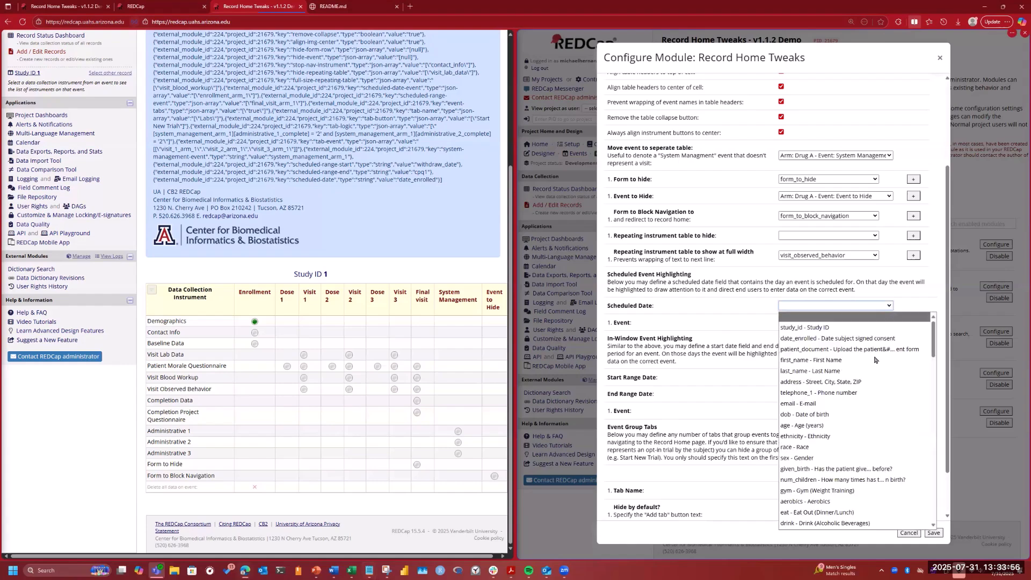
{"action": "scroll", "coordinate": [866, 411], "scroll_direction": "down", "scroll_amount": 1}
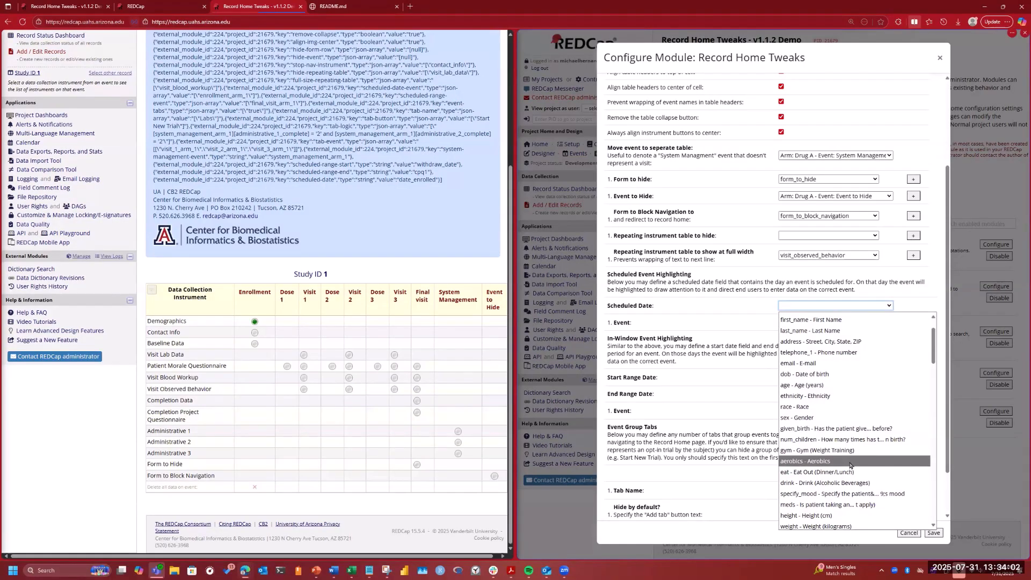
{"action": "scroll", "coordinate": [850, 465], "scroll_direction": "down", "scroll_amount": 3}
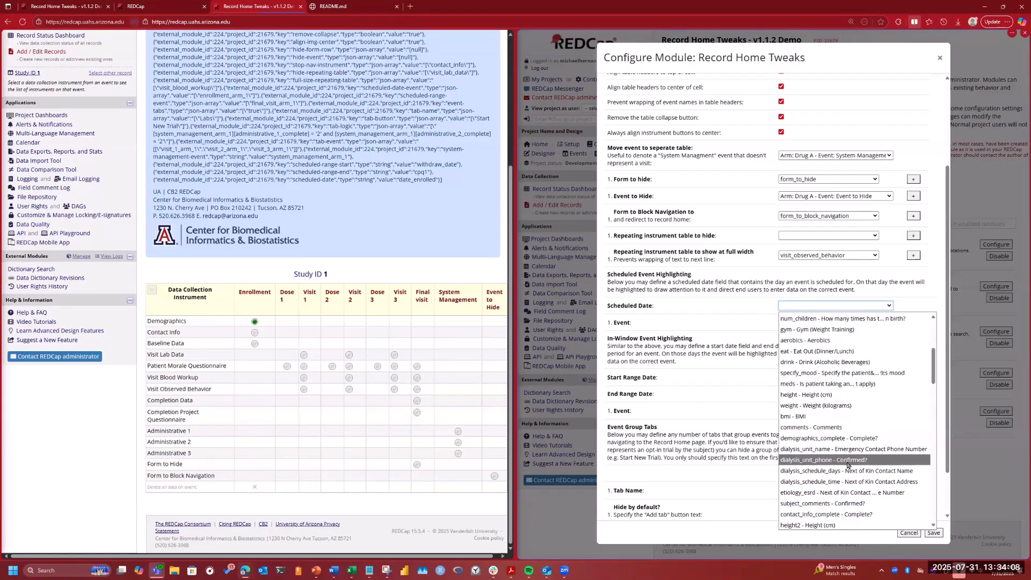
{"action": "scroll", "coordinate": [848, 463], "scroll_direction": "down", "scroll_amount": 2}
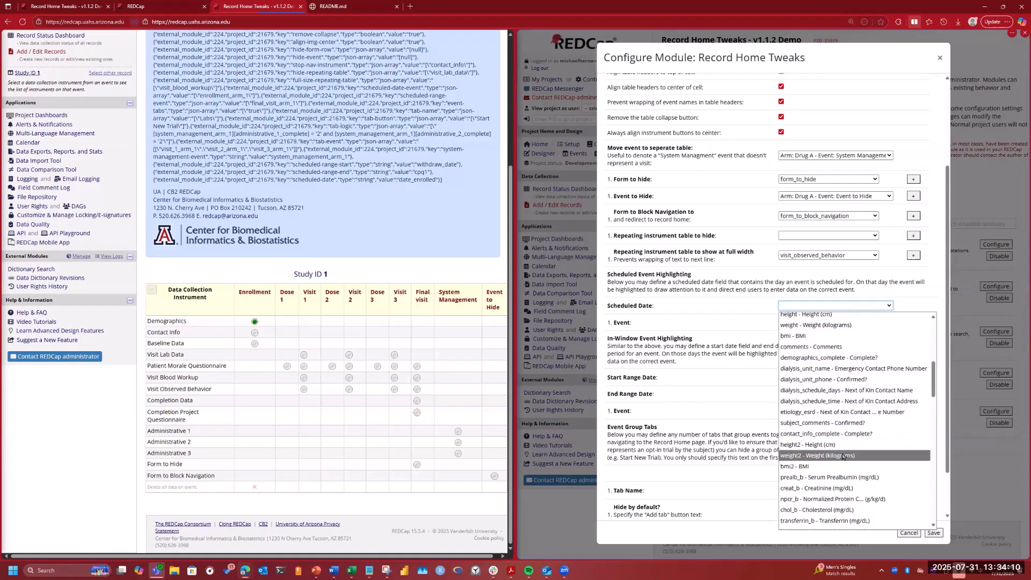
{"action": "scroll", "coordinate": [844, 456], "scroll_direction": "down", "scroll_amount": 2}
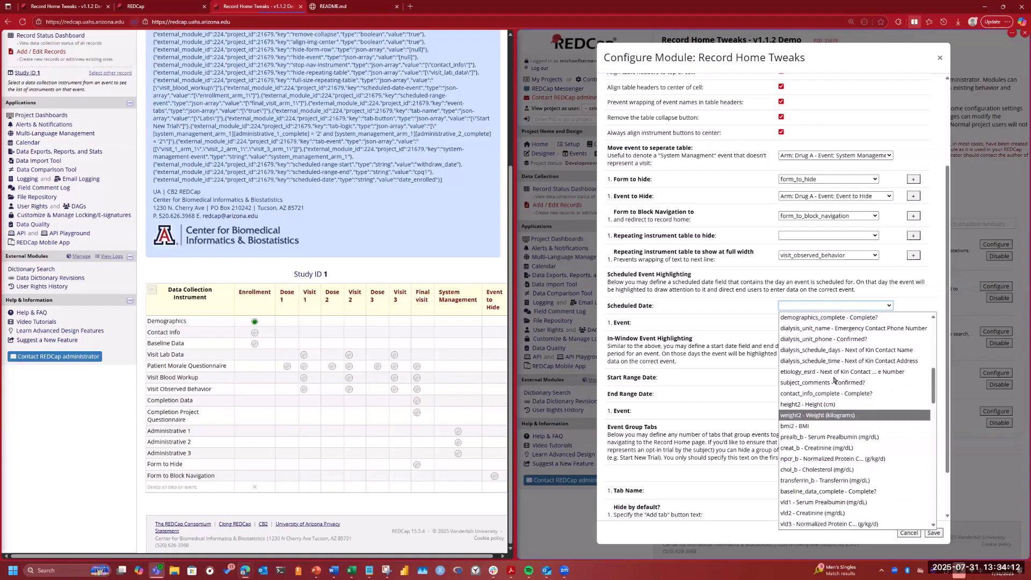
{"action": "left_click", "coordinate": [806, 304]}
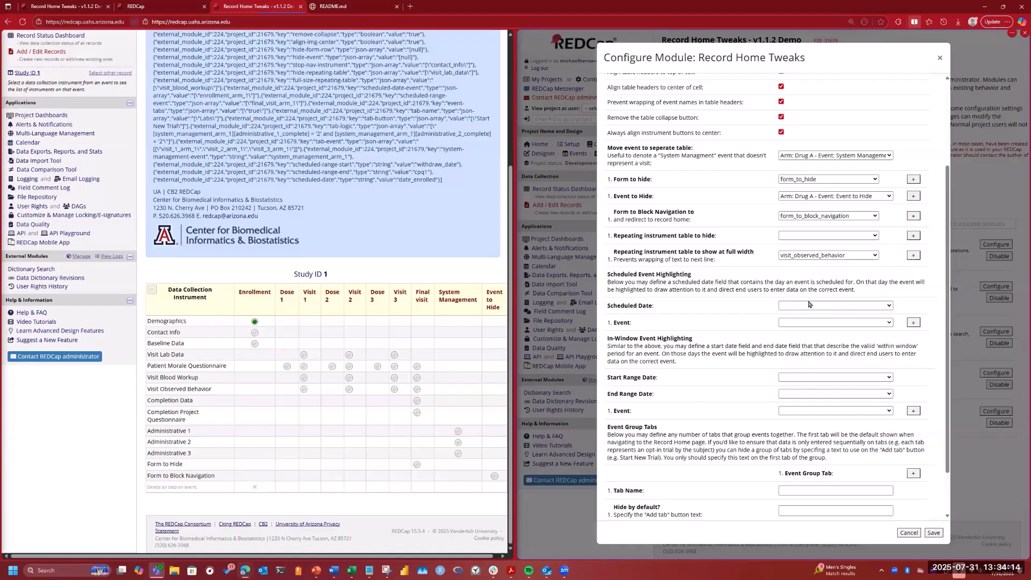
- Search the Scheduled Date choices one by one down to the final-visit fields, stopping at withdraw_date
{"action": "left_click", "coordinate": [871, 306]}
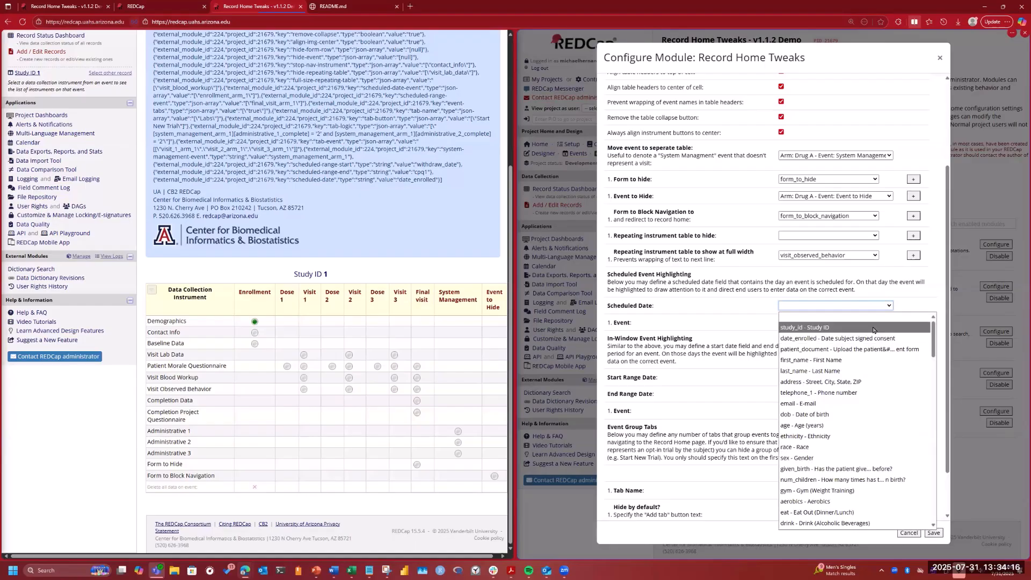
{"action": "key", "text": "Down"}
{"action": "key", "text": "Down"}
{"action": "key", "text": "Down"}
{"action": "key", "text": "Down"}
{"action": "key", "text": "Down"}
{"action": "key", "text": "Down"}
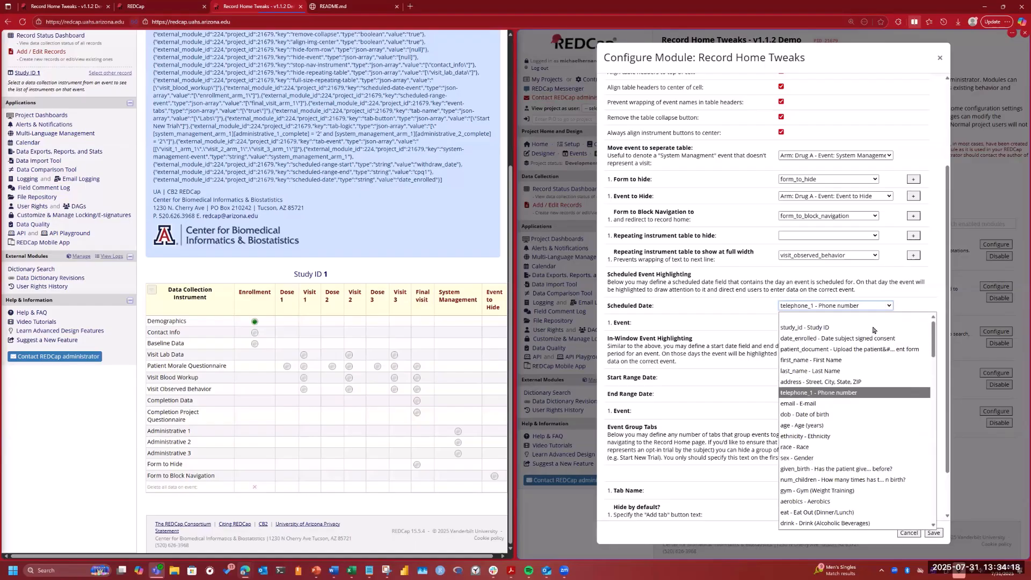
{"action": "key", "text": "Down"}
{"action": "key", "text": "Down"}
{"action": "key", "text": "Down"}
{"action": "key", "text": "Down"}
{"action": "key", "text": "Down"}
{"action": "key", "text": "Down"}
{"action": "key", "text": "Down"}
{"action": "key", "text": "Down"}
{"action": "key", "text": "Down"}
{"action": "key", "text": "Down"}
{"action": "key", "text": "Down"}
{"action": "key", "text": "Down"}
{"action": "key", "text": "Down"}
{"action": "key", "text": "Down"}
{"action": "key", "text": "Down"}
{"action": "key", "text": "Down"}
{"action": "key", "text": "Down"}
{"action": "key", "text": "Down"}
{"action": "key", "text": "Down"}
{"action": "key", "text": "Down"}
{"action": "key", "text": "Down"}
{"action": "key", "text": "Down"}
{"action": "key", "text": "Down"}
{"action": "key", "text": "Down"}
{"action": "key", "text": "Down"}
{"action": "key", "text": "Down"}
{"action": "key", "text": "Down"}
{"action": "key", "text": "Down"}
{"action": "key", "text": "Down"}
{"action": "key", "text": "Down"}
{"action": "key", "text": "Down"}
{"action": "key", "text": "Down"}
{"action": "key", "text": "Down"}
{"action": "key", "text": "Down"}
{"action": "key", "text": "Down"}
{"action": "key", "text": "Down"}
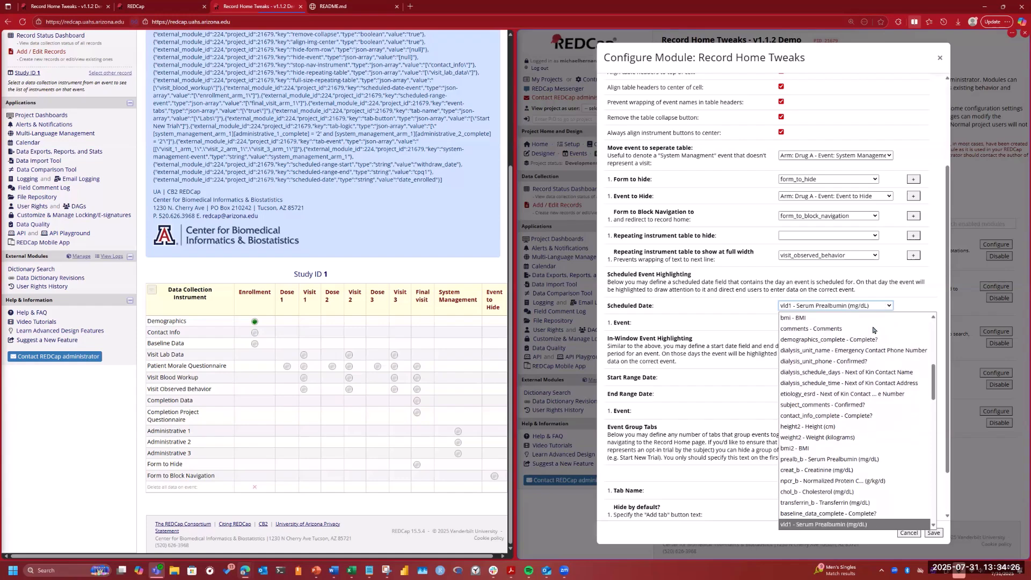
{"action": "key", "text": "Down"}
{"action": "key", "text": "Down"}
{"action": "key", "text": "Down"}
{"action": "key", "text": "Down"}
{"action": "key", "text": "Down"}
{"action": "key", "text": "Down"}
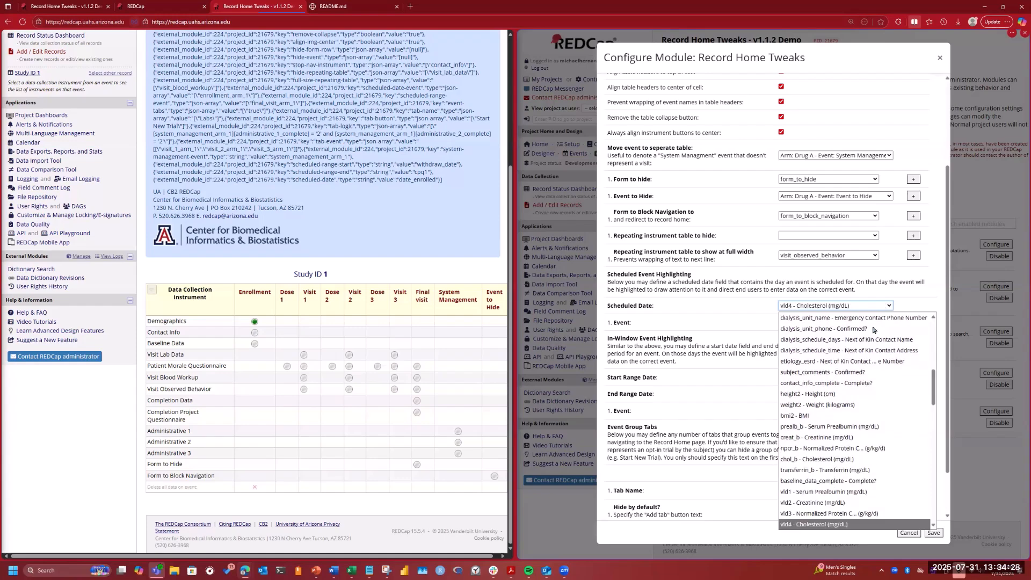
{"action": "key", "text": "Down"}
{"action": "key", "text": "Down"}
{"action": "key", "text": "Down"}
{"action": "key", "text": "Down"}
{"action": "key", "text": "Down"}
{"action": "key", "text": "Down"}
{"action": "key", "text": "Down"}
{"action": "key", "text": "Down"}
{"action": "key", "text": "Down"}
{"action": "key", "text": "Down"}
{"action": "key", "text": "Down"}
{"action": "key", "text": "Down"}
{"action": "key", "text": "Down"}
{"action": "key", "text": "Down"}
{"action": "key", "text": "Down"}
{"action": "key", "text": "Down"}
{"action": "key", "text": "Down"}
{"action": "key", "text": "Down"}
{"action": "key", "text": "Down"}
{"action": "key", "text": "Down"}
{"action": "key", "text": "Down"}
{"action": "key", "text": "Down"}
{"action": "key", "text": "Down"}
{"action": "key", "text": "Down"}
{"action": "key", "text": "Down"}
{"action": "key", "text": "Down"}
{"action": "key", "text": "Down"}
{"action": "key", "text": "Down"}
{"action": "key", "text": "Down"}
{"action": "key", "text": "Down"}
{"action": "key", "text": "Down"}
{"action": "key", "text": "Down"}
{"action": "key", "text": "Down"}
{"action": "key", "text": "Down"}
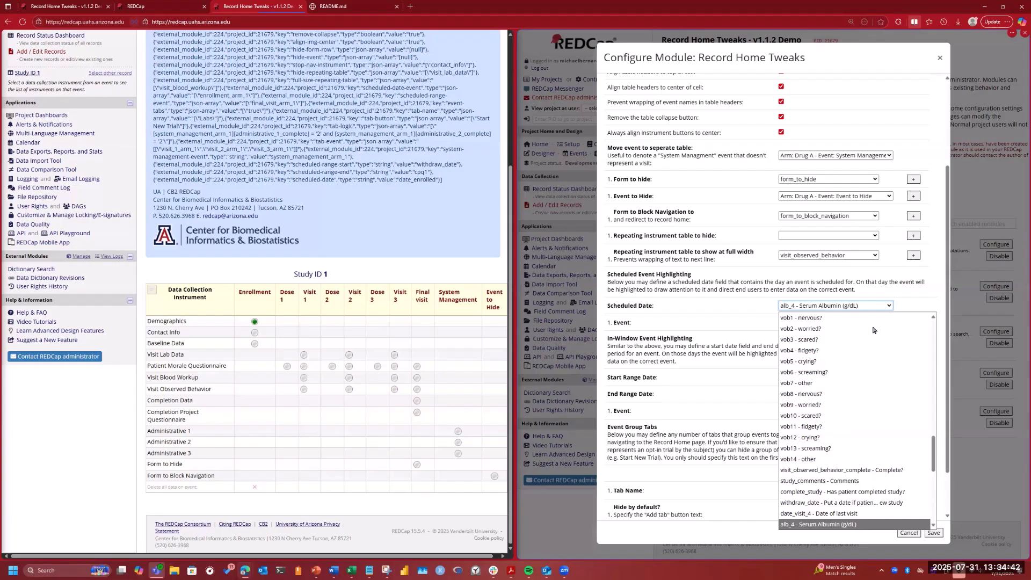
{"action": "key", "text": "Up"}
{"action": "key", "text": "Up"}
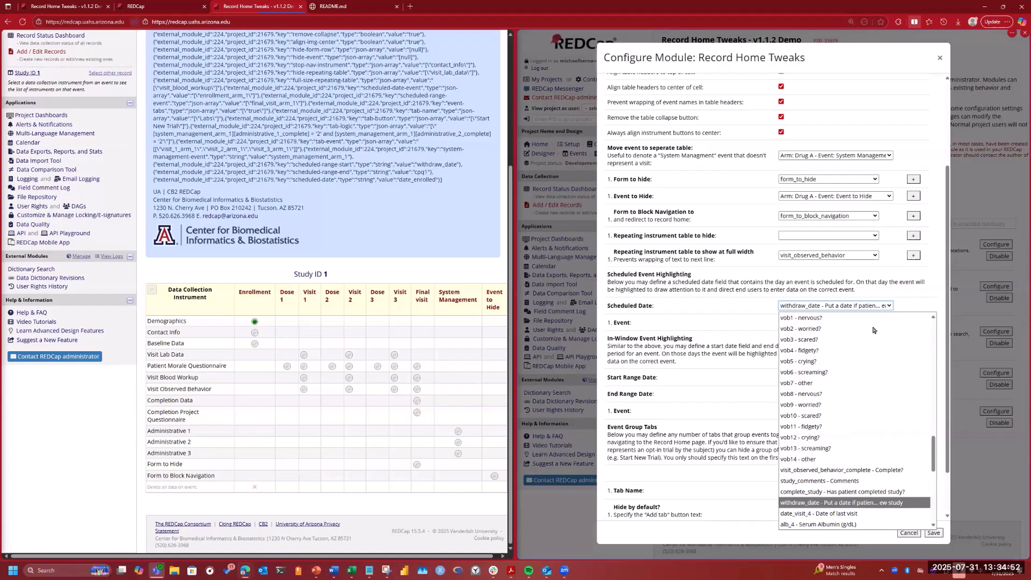
- Look back through the Scheduled Date choices from withdraw_date to the start of the field list for a suitable date field
{"action": "key", "text": "Up"}
{"action": "key", "text": "Up"}
{"action": "key", "text": "Up"}
{"action": "key", "text": "Up"}
{"action": "key", "text": "Up"}
{"action": "key", "text": "Up"}
{"action": "key", "text": "Up"}
{"action": "key", "text": "Up"}
{"action": "key", "text": "Up"}
{"action": "key", "text": "Up"}
{"action": "key", "text": "Up"}
{"action": "key", "text": "Up"}
{"action": "key", "text": "Up"}
{"action": "key", "text": "Up"}
{"action": "key", "text": "Up"}
{"action": "key", "text": "Up"}
{"action": "key", "text": "Up"}
{"action": "key", "text": "Up"}
{"action": "key", "text": "Up"}
{"action": "key", "text": "Up"}
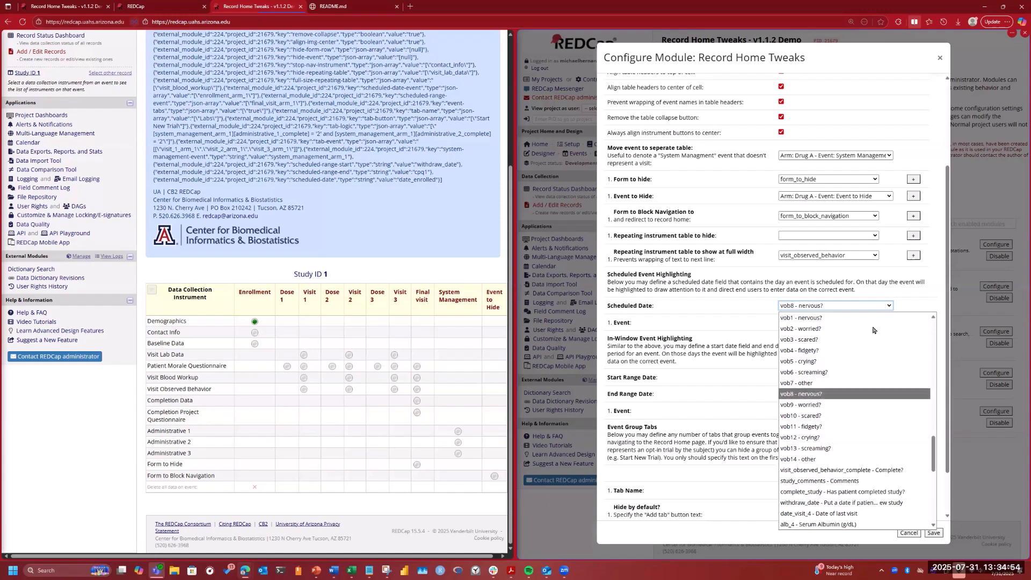
{"action": "key", "text": "Up"}
{"action": "key", "text": "Up"}
{"action": "key", "text": "Up"}
{"action": "key", "text": "Up"}
{"action": "key", "text": "Up"}
{"action": "key", "text": "Up"}
{"action": "key", "text": "Up"}
{"action": "key", "text": "Up"}
{"action": "key", "text": "Up"}
{"action": "key", "text": "Up"}
{"action": "key", "text": "Up"}
{"action": "key", "text": "Up"}
{"action": "key", "text": "Up"}
{"action": "key", "text": "Up"}
{"action": "key", "text": "Up"}
{"action": "key", "text": "Up"}
{"action": "key", "text": "Up"}
{"action": "key", "text": "Up"}
{"action": "key", "text": "Up"}
{"action": "key", "text": "Up"}
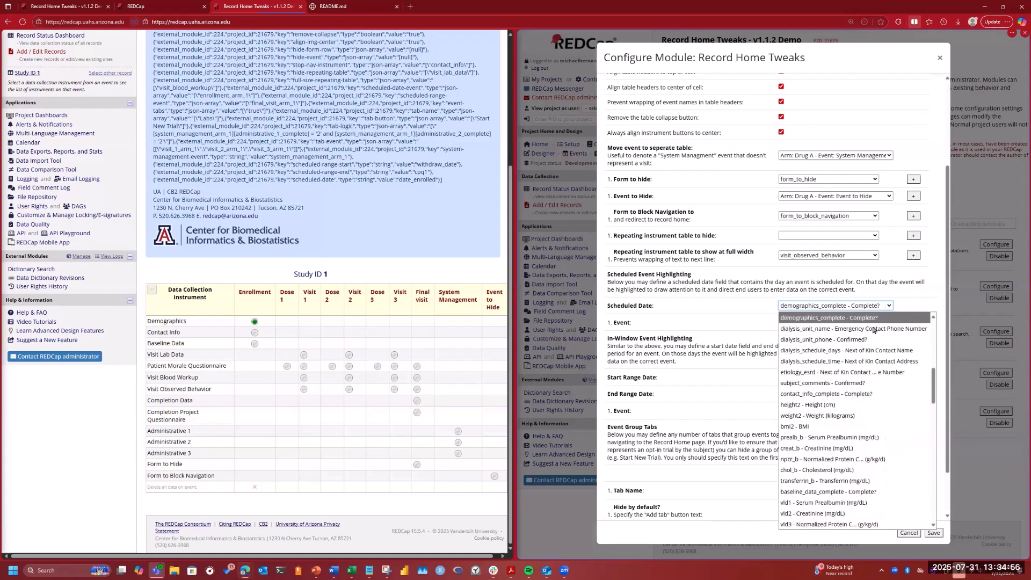
{"action": "key", "text": "Up"}
{"action": "key", "text": "Up"}
{"action": "key", "text": "Up"}
{"action": "key", "text": "Up"}
{"action": "key", "text": "Up"}
{"action": "key", "text": "Up"}
{"action": "key", "text": "Up"}
{"action": "key", "text": "Up"}
{"action": "key", "text": "Up"}
{"action": "key", "text": "Up"}
{"action": "key", "text": "Up"}
{"action": "key", "text": "Up"}
{"action": "key", "text": "Up"}
{"action": "key", "text": "Up"}
{"action": "key", "text": "Up"}
{"action": "key", "text": "Up"}
{"action": "key", "text": "Up"}
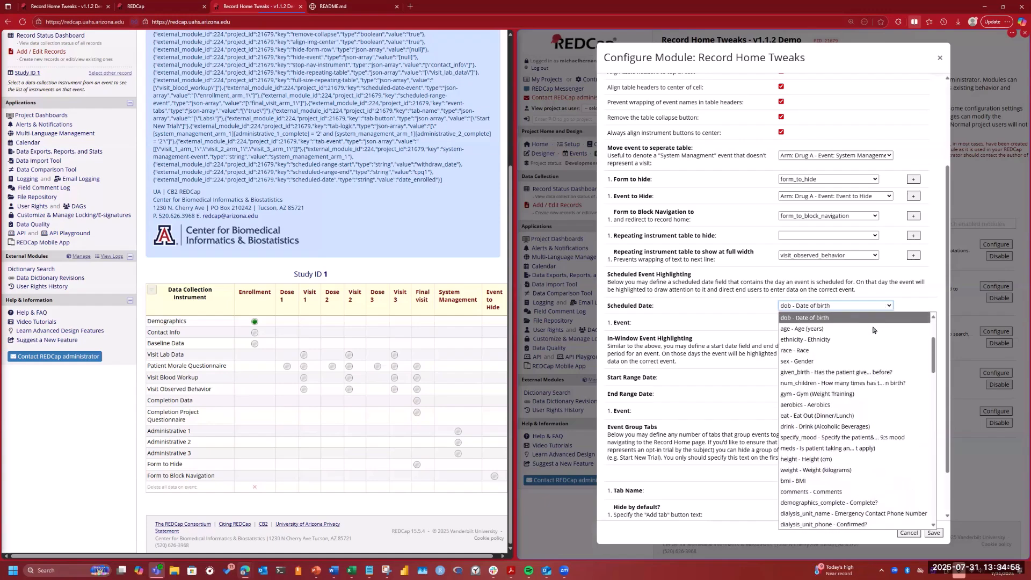
- Examine the Scheduled Date choices one by one from study_id down to the visit observed behavior field vob3
{"action": "key", "text": "Down"}
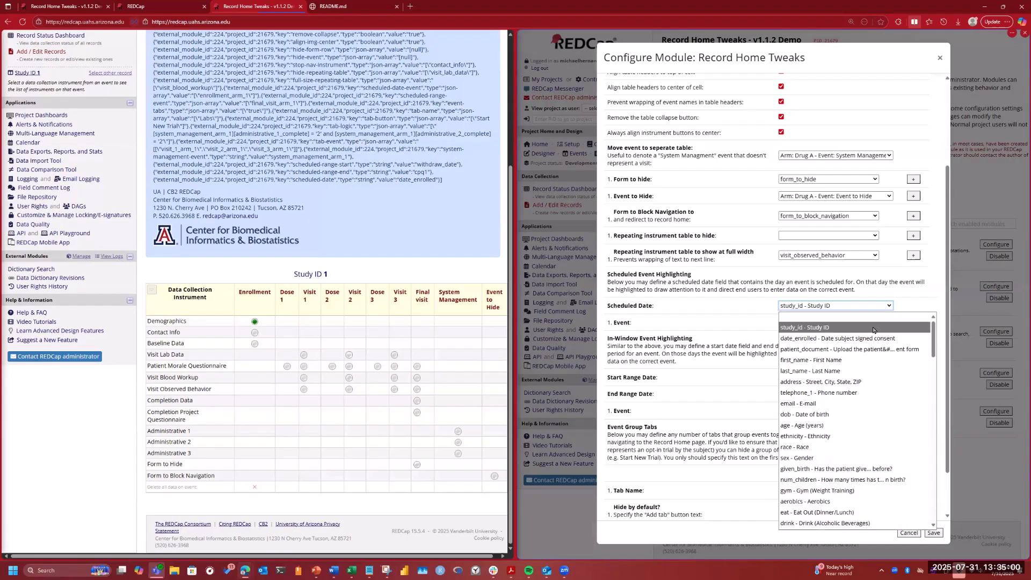
{"action": "key", "text": "Down"}
{"action": "key", "text": "Down"}
{"action": "key", "text": "Down"}
{"action": "key", "text": "Down"}
{"action": "key", "text": "Down"}
{"action": "key", "text": "Down"}
{"action": "key", "text": "Down"}
{"action": "key", "text": "Down"}
{"action": "key", "text": "Down"}
{"action": "key", "text": "Down"}
{"action": "key", "text": "Down"}
{"action": "key", "text": "Down"}
{"action": "key", "text": "Down"}
{"action": "key", "text": "Down"}
{"action": "key", "text": "Down"}
{"action": "key", "text": "Down"}
{"action": "key", "text": "Down"}
{"action": "key", "text": "Down"}
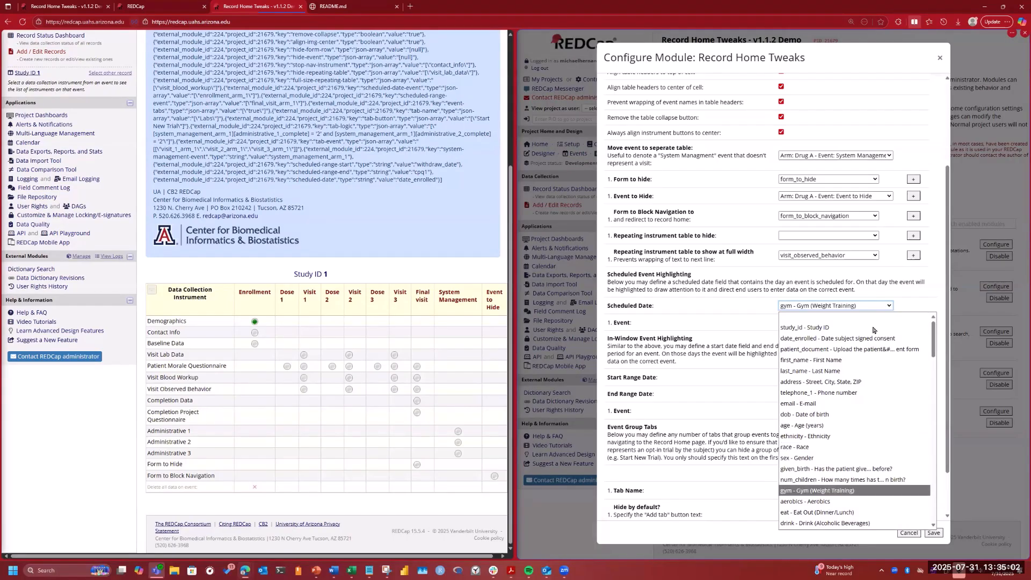
{"action": "key", "text": "Down"}
{"action": "key", "text": "Down"}
{"action": "key", "text": "Down"}
{"action": "key", "text": "Down"}
{"action": "key", "text": "Down"}
{"action": "key", "text": "Down"}
{"action": "key", "text": "Down"}
{"action": "key", "text": "Down"}
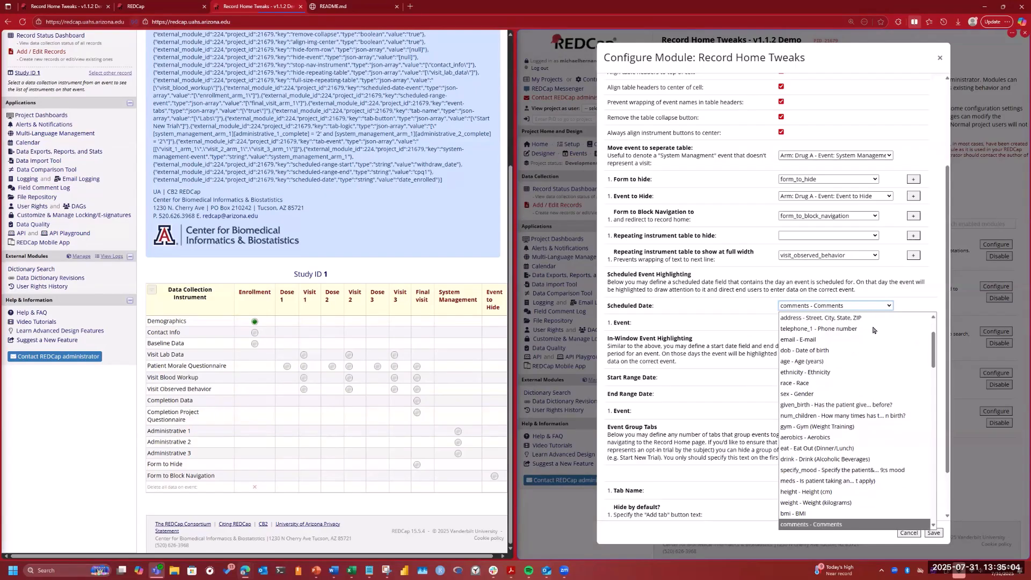
{"action": "key", "text": "Down"}
{"action": "key", "text": "Down"}
{"action": "key", "text": "Down"}
{"action": "key", "text": "Down"}
{"action": "key", "text": "Down"}
{"action": "key", "text": "Down"}
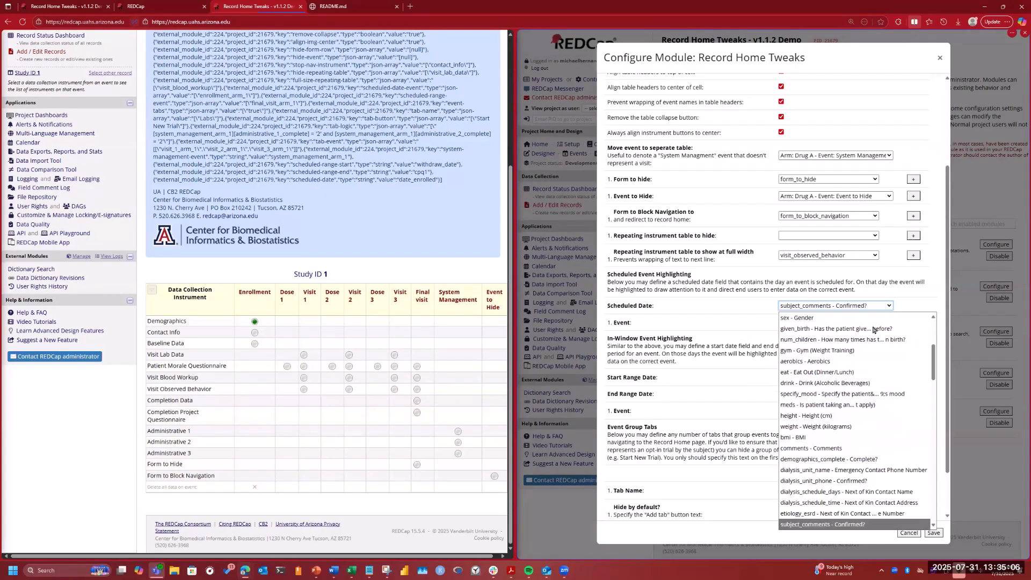
{"action": "key", "text": "Down"}
{"action": "key", "text": "Down"}
{"action": "key", "text": "Down"}
{"action": "key", "text": "Down"}
{"action": "key", "text": "Down"}
{"action": "key", "text": "Down"}
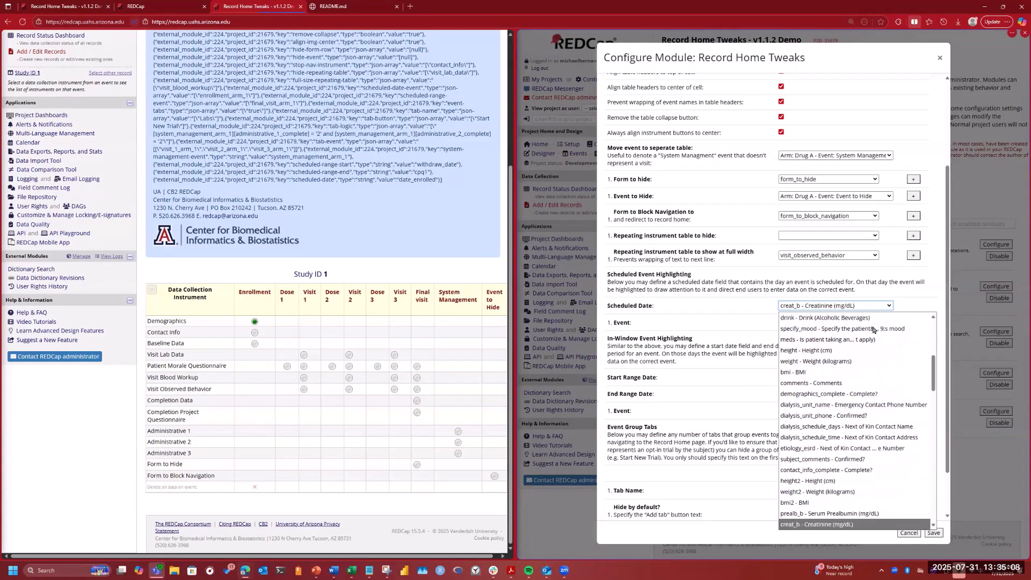
{"action": "key", "text": "Down"}
{"action": "key", "text": "Down"}
{"action": "key", "text": "Down"}
{"action": "key", "text": "Down"}
{"action": "key", "text": "Down"}
{"action": "key", "text": "Down"}
{"action": "key", "text": "Down"}
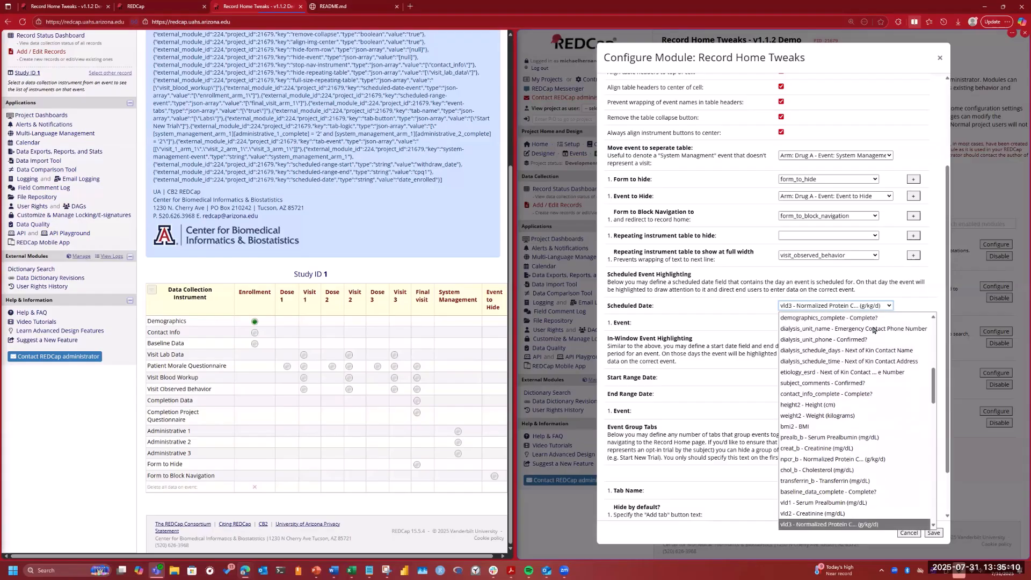
{"action": "key", "text": "Down"}
{"action": "key", "text": "Down"}
{"action": "key", "text": "Down"}
{"action": "key", "text": "Down"}
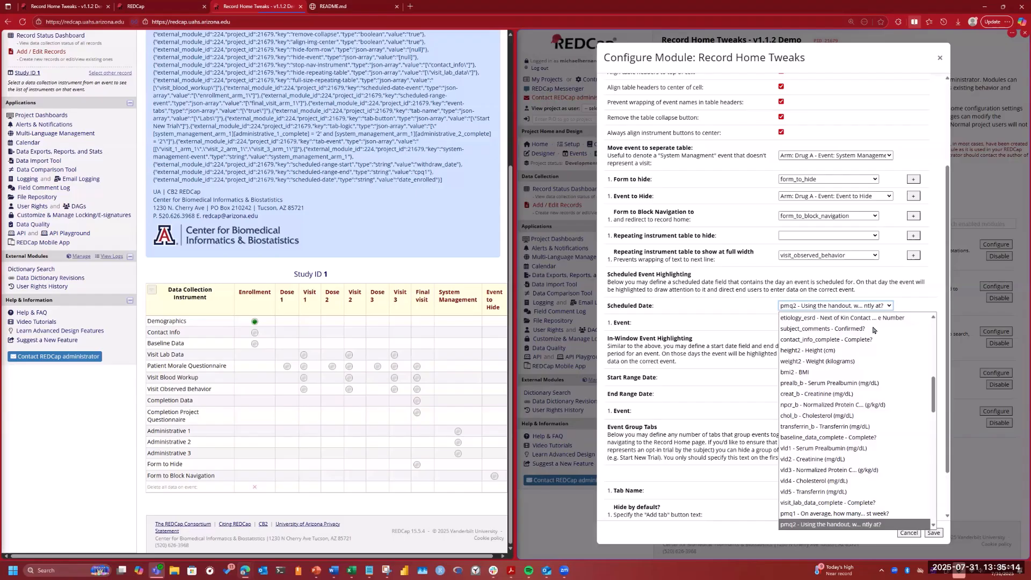
{"action": "key", "text": "Down"}
{"action": "key", "text": "Down"}
{"action": "key", "text": "Down"}
{"action": "key", "text": "Down"}
{"action": "key", "text": "Down"}
{"action": "key", "text": "Down"}
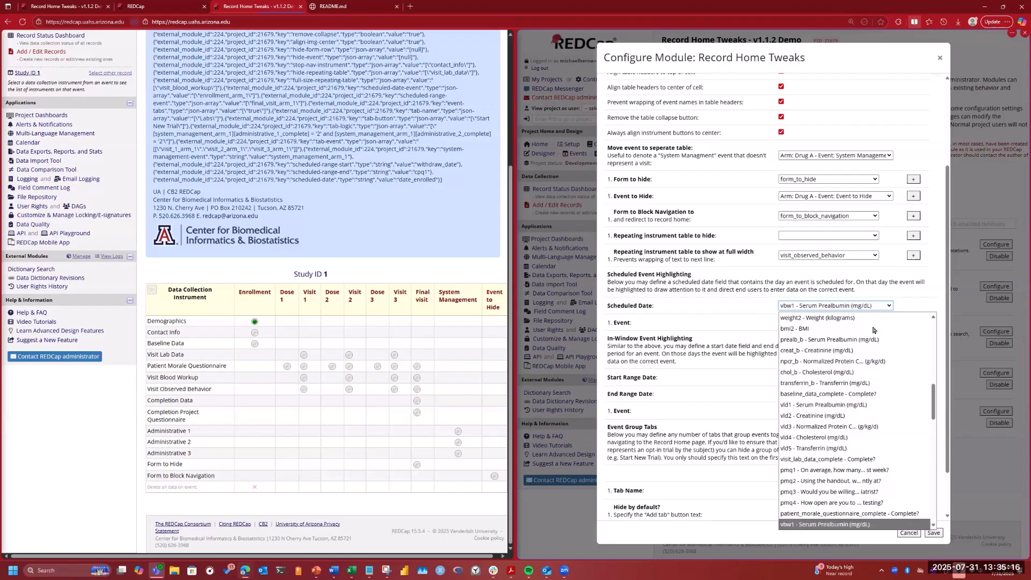
{"action": "key", "text": "Down"}
{"action": "key", "text": "Down"}
{"action": "key", "text": "Down"}
{"action": "key", "text": "Down"}
{"action": "key", "text": "Down"}
{"action": "key", "text": "Down"}
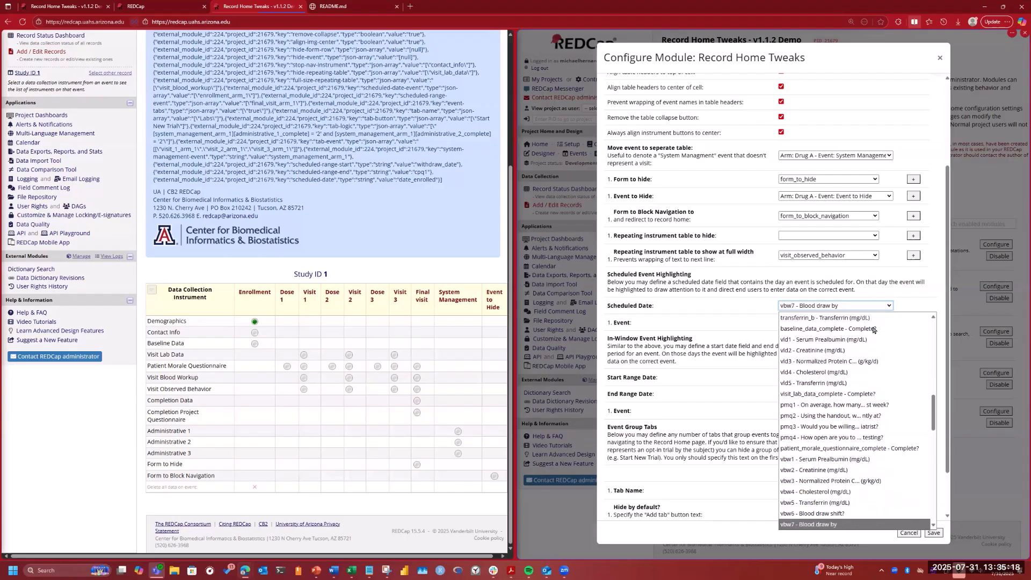
{"action": "key", "text": "Down"}
{"action": "key", "text": "Down"}
{"action": "key", "text": "Down"}
{"action": "key", "text": "Down"}
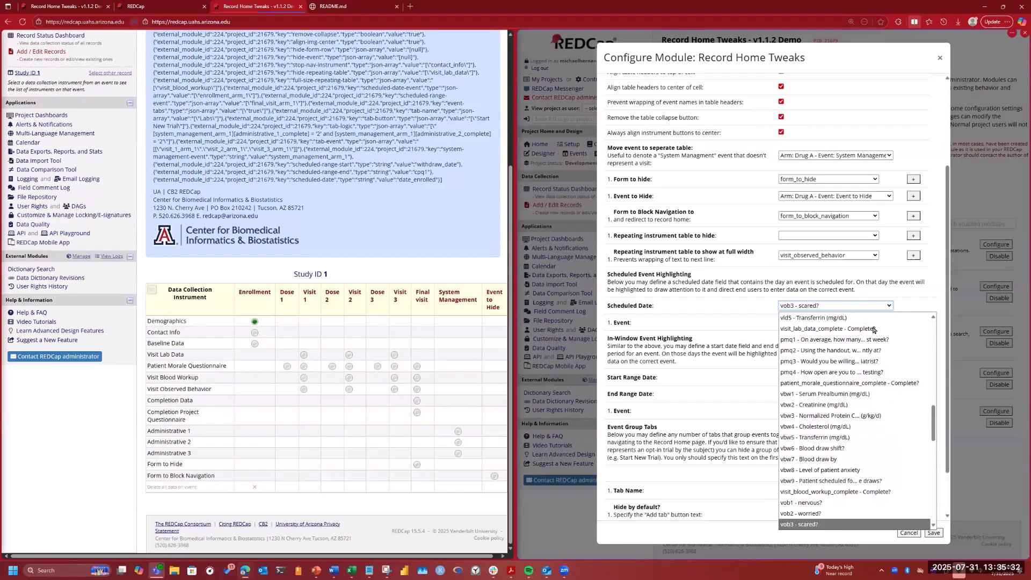
- Recheck the Scheduled Date choices around the end of the visit blood workup fields, back to vbw8
{"action": "key", "text": "Up"}
{"action": "key", "text": "Up"}
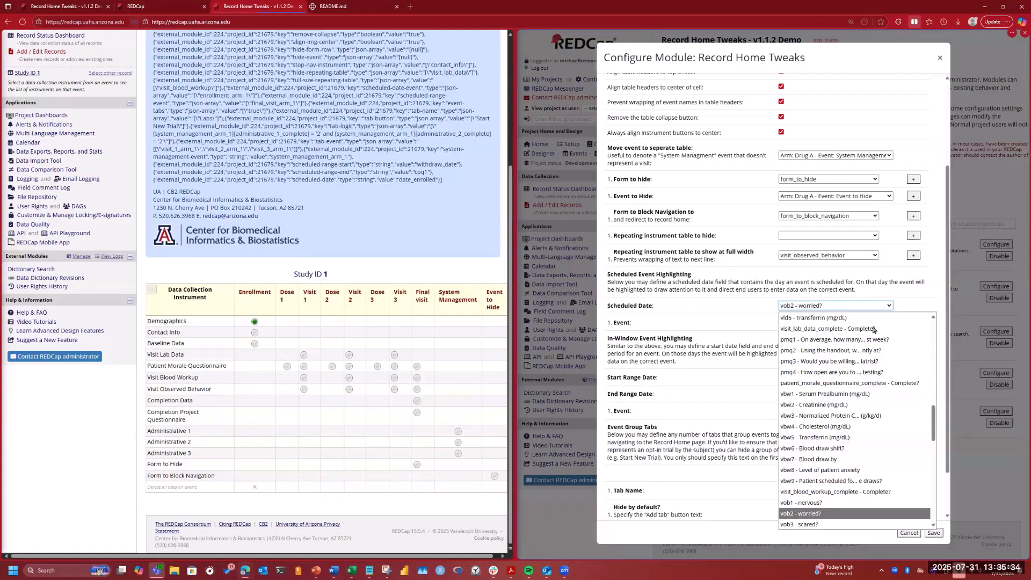
{"action": "key", "text": "Up"}
{"action": "key", "text": "Up"}
{"action": "key", "text": "Up"}
{"action": "key", "text": "Up"}
{"action": "key", "text": "Up"}
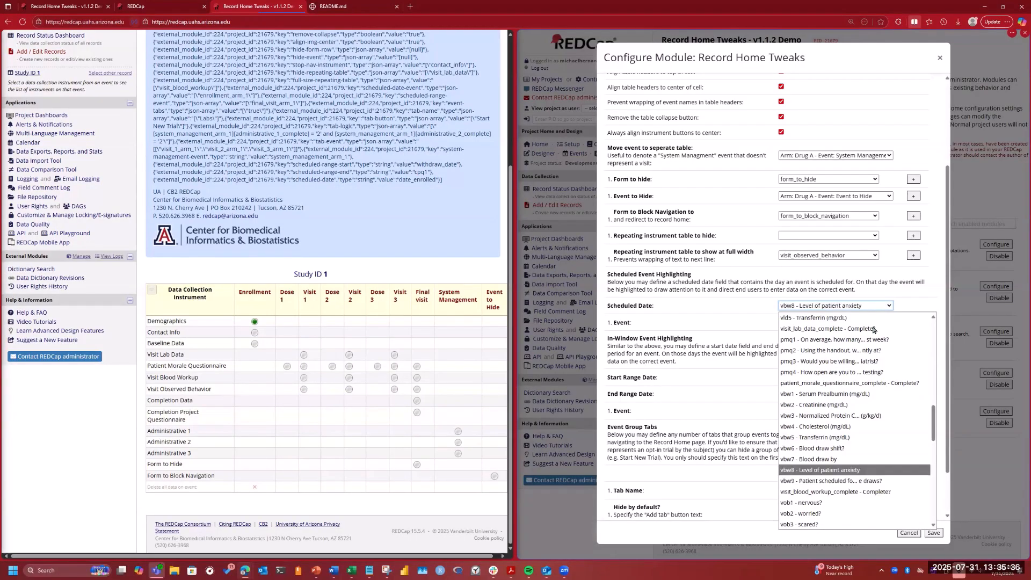
- Examine the Scheduled Date choices one by one from vbw8 down to discharge_summary_4 for a suitable date field
{"action": "key", "text": "Down"}
{"action": "key", "text": "Down"}
{"action": "key", "text": "Down"}
{"action": "key", "text": "Down"}
{"action": "key", "text": "Down"}
{"action": "key", "text": "Down"}
{"action": "key", "text": "Down"}
{"action": "key", "text": "Down"}
{"action": "key", "text": "Down"}
{"action": "key", "text": "Down"}
{"action": "key", "text": "Down"}
{"action": "key", "text": "Down"}
{"action": "key", "text": "Down"}
{"action": "key", "text": "Down"}
{"action": "key", "text": "Down"}
{"action": "key", "text": "Down"}
{"action": "key", "text": "Down"}
{"action": "key", "text": "Down"}
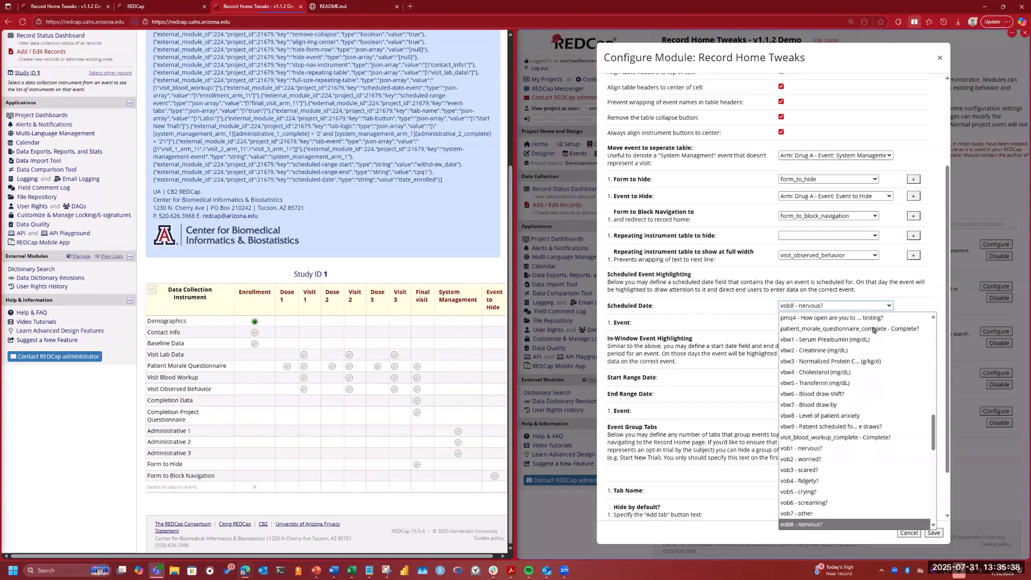
{"action": "key", "text": "Down"}
{"action": "key", "text": "Down"}
{"action": "key", "text": "Down"}
{"action": "key", "text": "Down"}
{"action": "key", "text": "Down"}
{"action": "key", "text": "Down"}
{"action": "key", "text": "Down"}
{"action": "key", "text": "Down"}
{"action": "key", "text": "Down"}
{"action": "key", "text": "Down"}
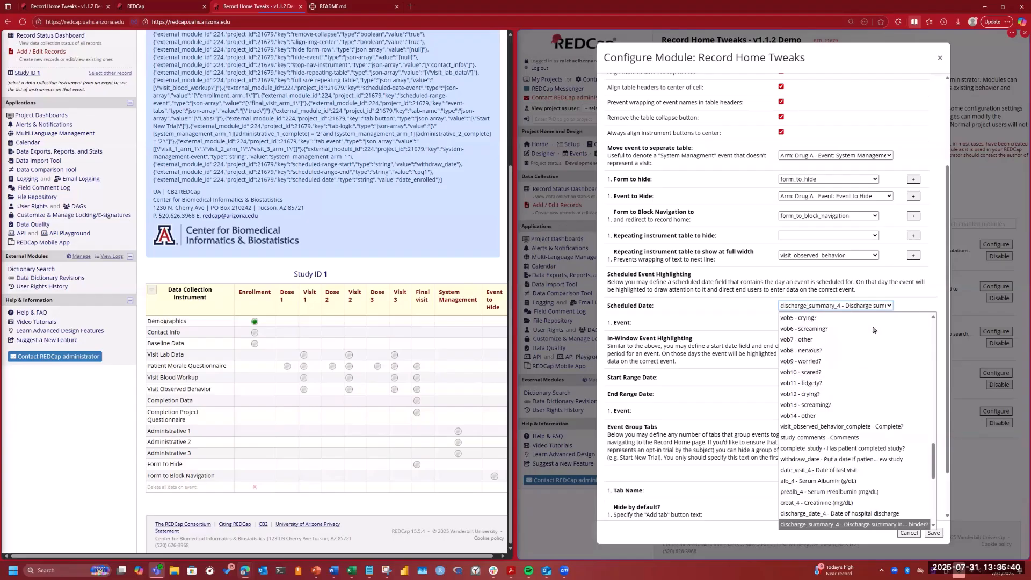
- Set the Scheduled Date for event highlighting to the withdraw_date field
{"action": "key", "text": "Up"}
{"action": "key", "text": "Up"}
{"action": "key", "text": "Up"}
{"action": "key", "text": "Up"}
{"action": "key", "text": "Up"}
{"action": "key", "text": "Up"}
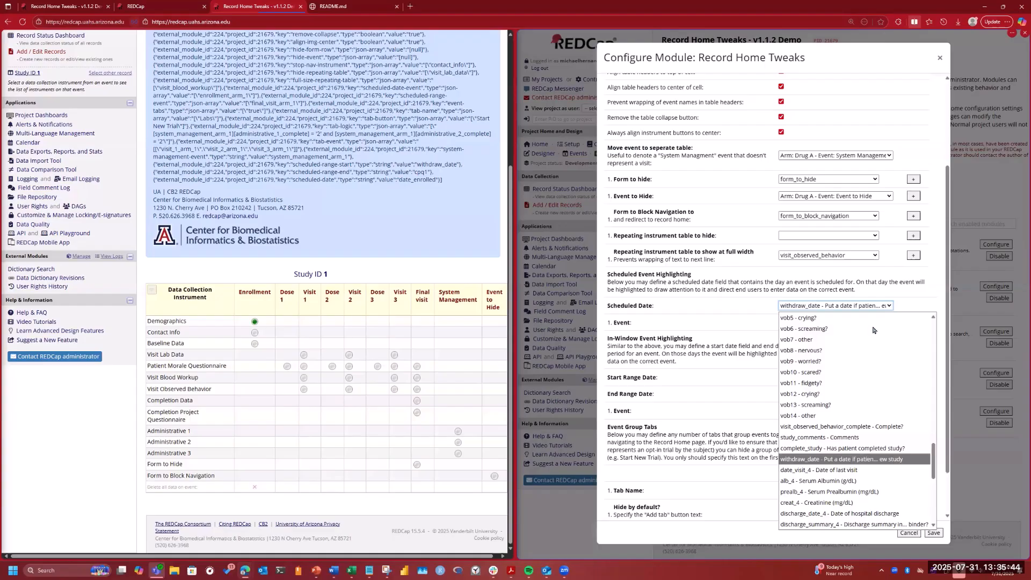
{"action": "key", "text": "Down"}
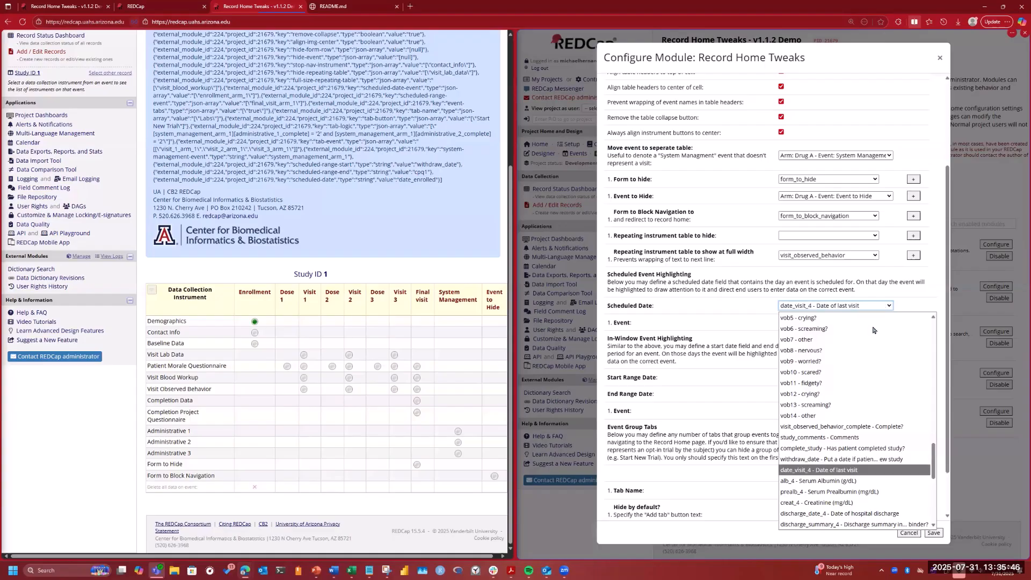
{"action": "key", "text": "Up"}
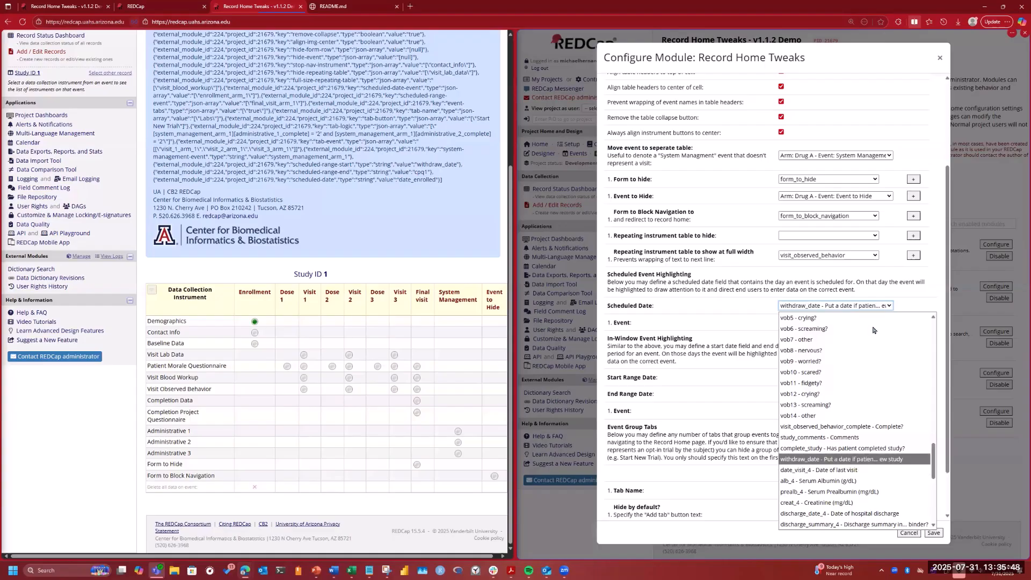
{"action": "key", "text": "Return"}
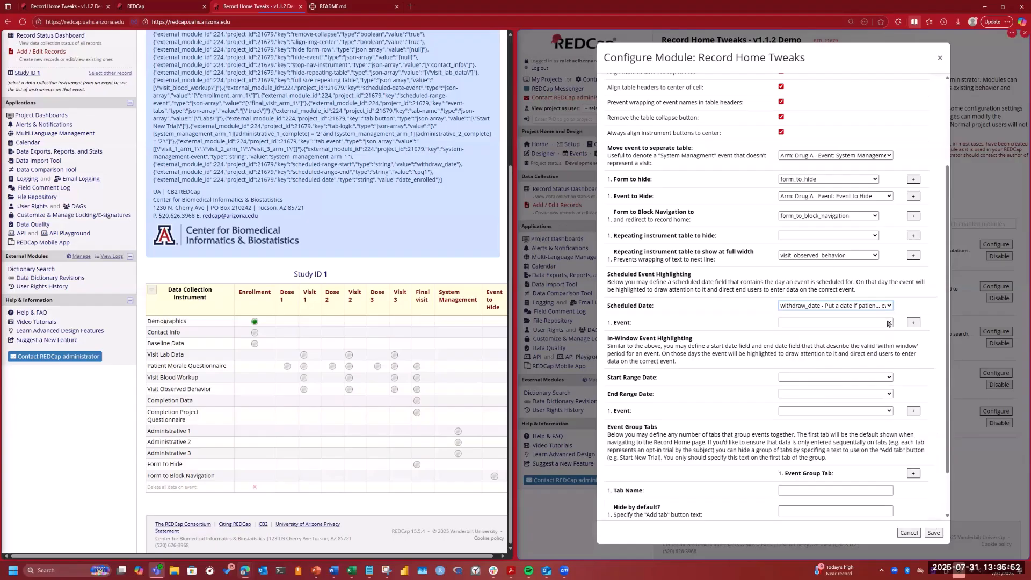
- Open the project Codebook beside the module configuration and collapse all of its instruments
{"action": "left_click", "coordinate": [888, 323]}
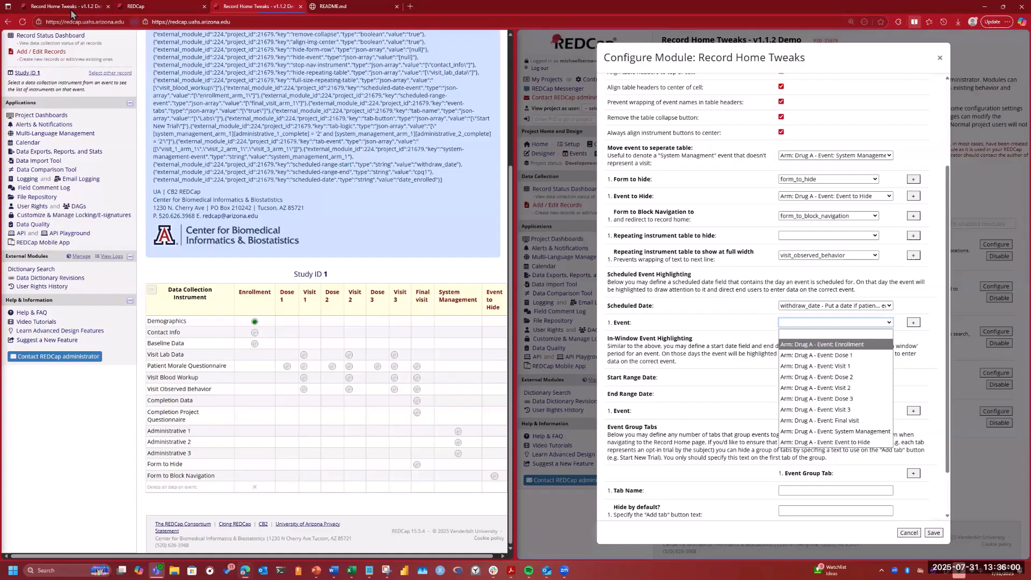
{"action": "scroll", "coordinate": [105, 161], "scroll_direction": "up", "scroll_amount": 3}
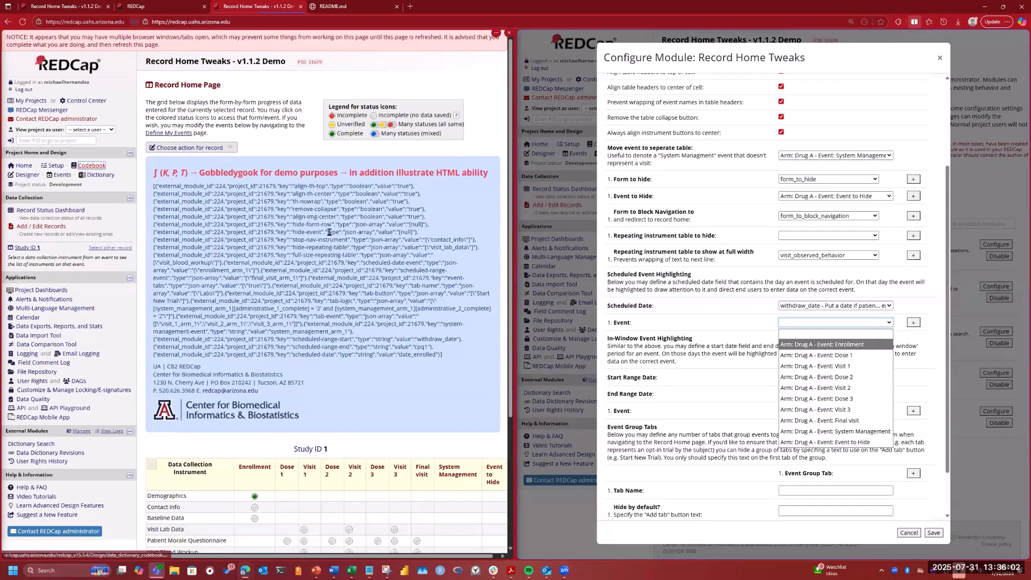
{"action": "scroll", "coordinate": [317, 323], "scroll_direction": "down", "scroll_amount": 6}
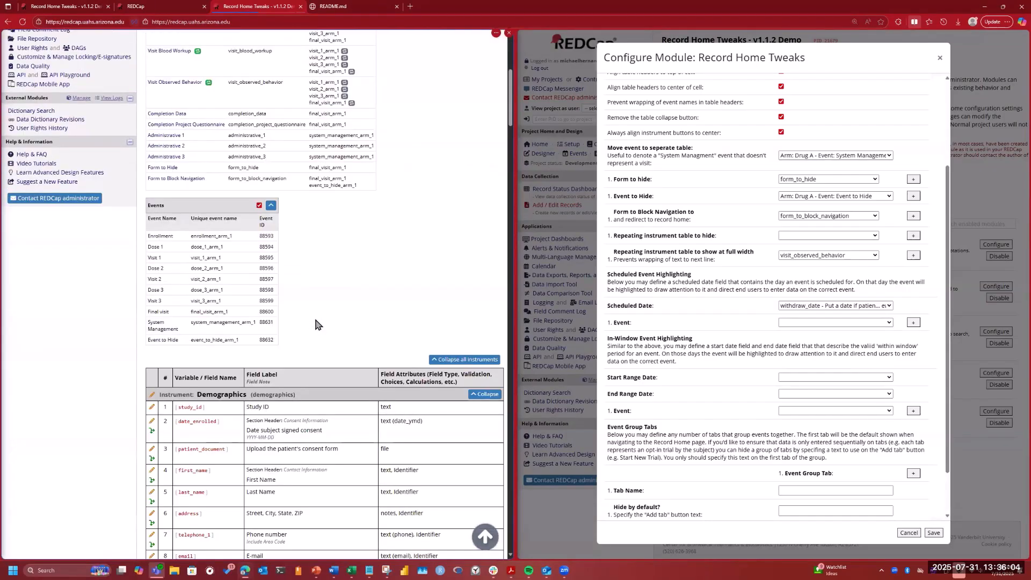
{"action": "scroll", "coordinate": [319, 325], "scroll_direction": "down", "scroll_amount": 1}
{"action": "left_click", "coordinate": [465, 320]}
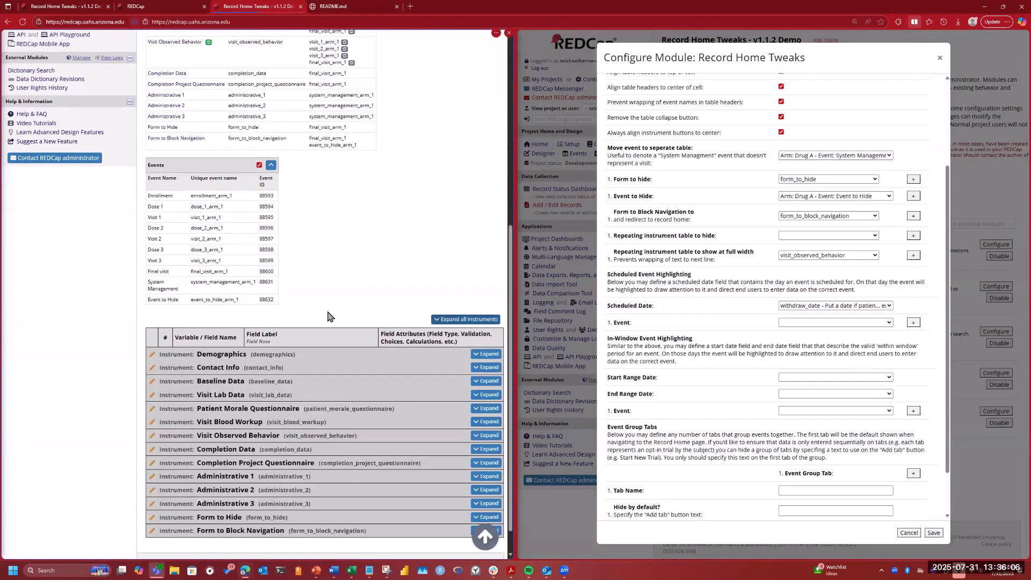
- Search the Codebook's field finder for "with" and go to the withdraw_date field
{"action": "scroll", "coordinate": [329, 309], "scroll_direction": "up", "scroll_amount": 3}
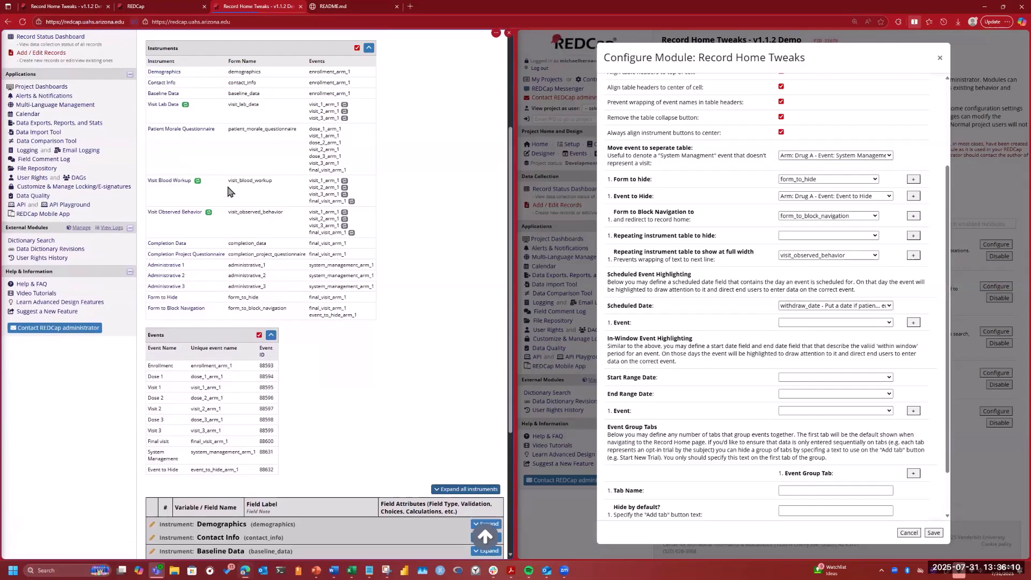
{"action": "scroll", "coordinate": [229, 186], "scroll_direction": "up", "scroll_amount": 3}
{"action": "left_click", "coordinate": [219, 170]}
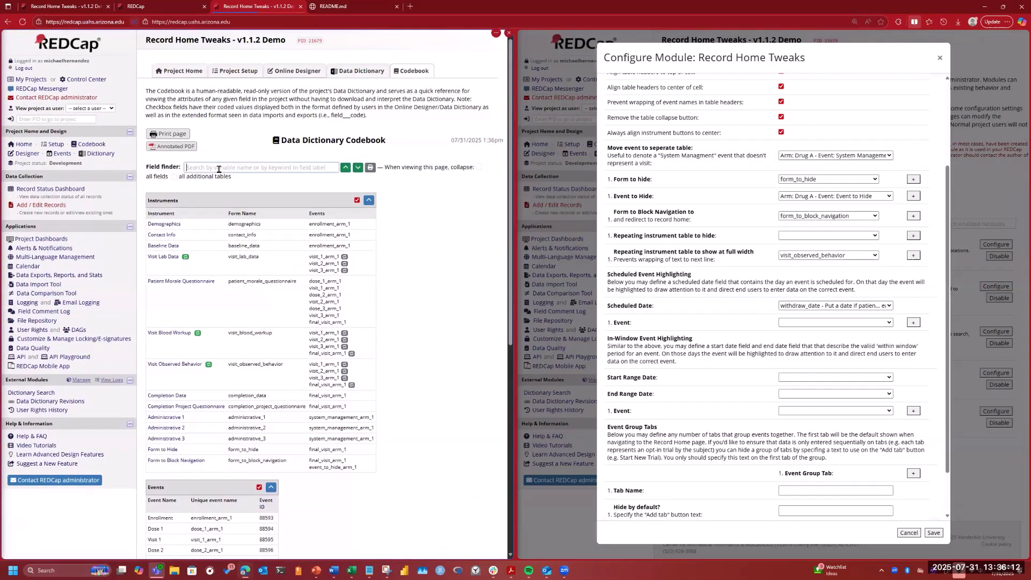
{"action": "type", "text": "with"}
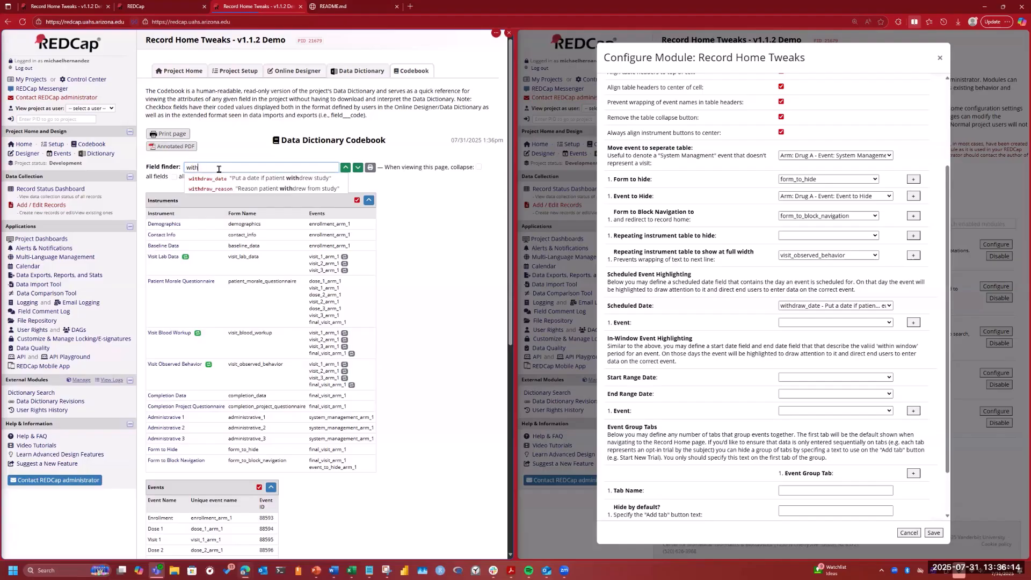
{"action": "left_click", "coordinate": [261, 180]}
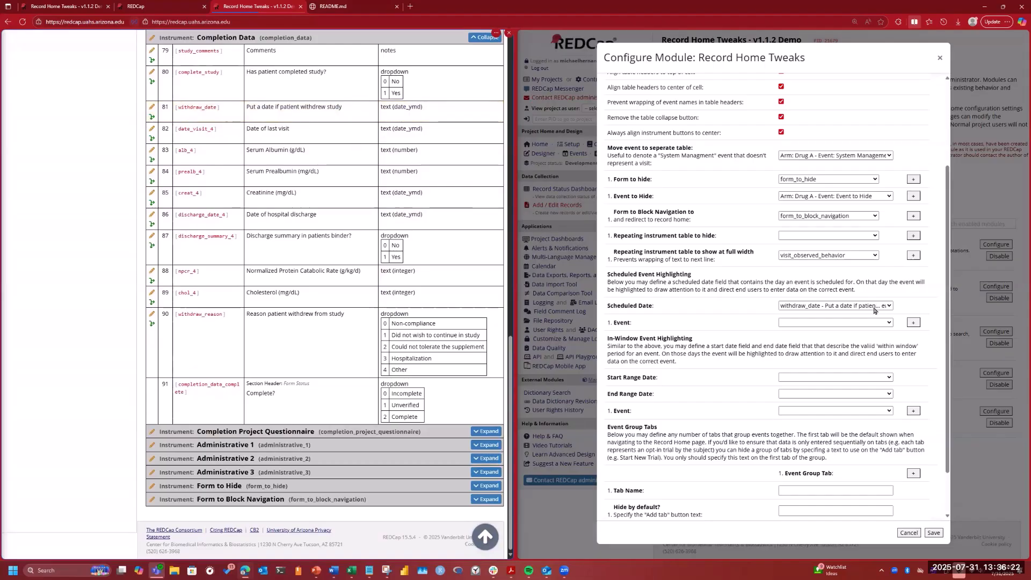
- Check the Completion Data instrument's event in the Codebook, set the scheduled highlighting event to Arm: Drug A - Event: Final visit, and save the module settings
{"action": "left_click", "coordinate": [876, 323]}
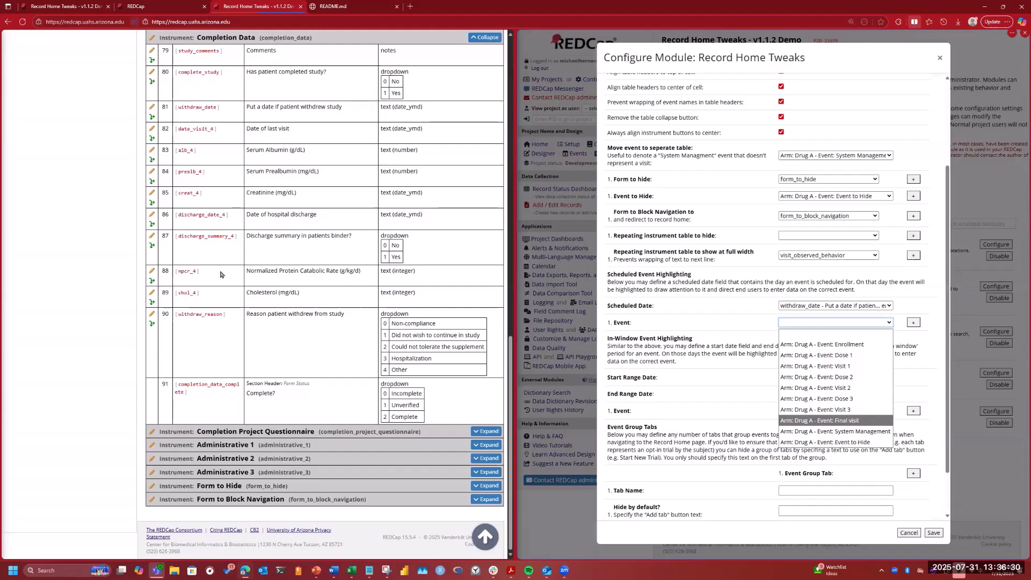
{"action": "scroll", "coordinate": [220, 275], "scroll_direction": "up", "scroll_amount": 8}
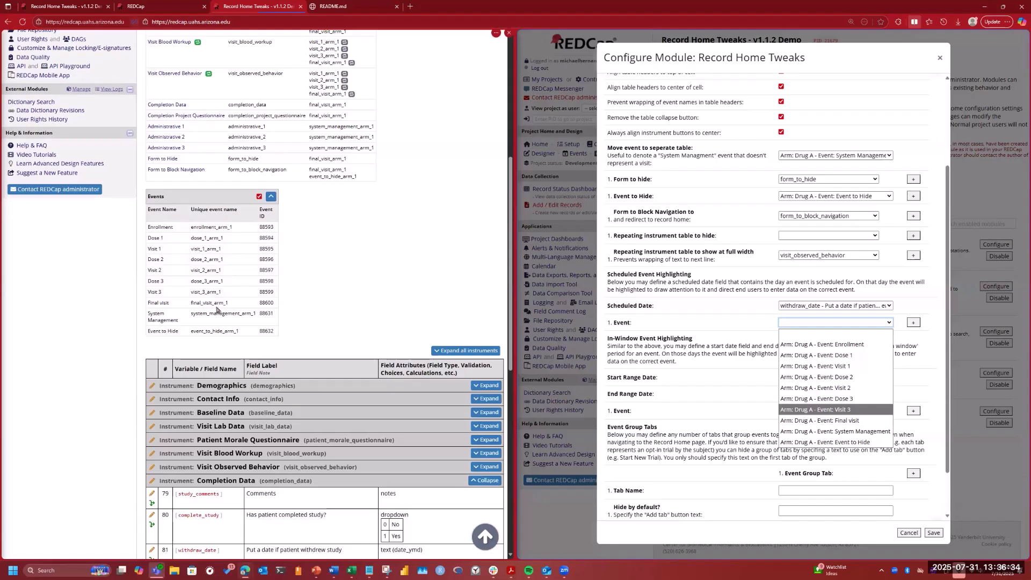
{"action": "scroll", "coordinate": [217, 310], "scroll_direction": "up", "scroll_amount": 2}
{"action": "scroll", "coordinate": [216, 310], "scroll_direction": "up", "scroll_amount": 1}
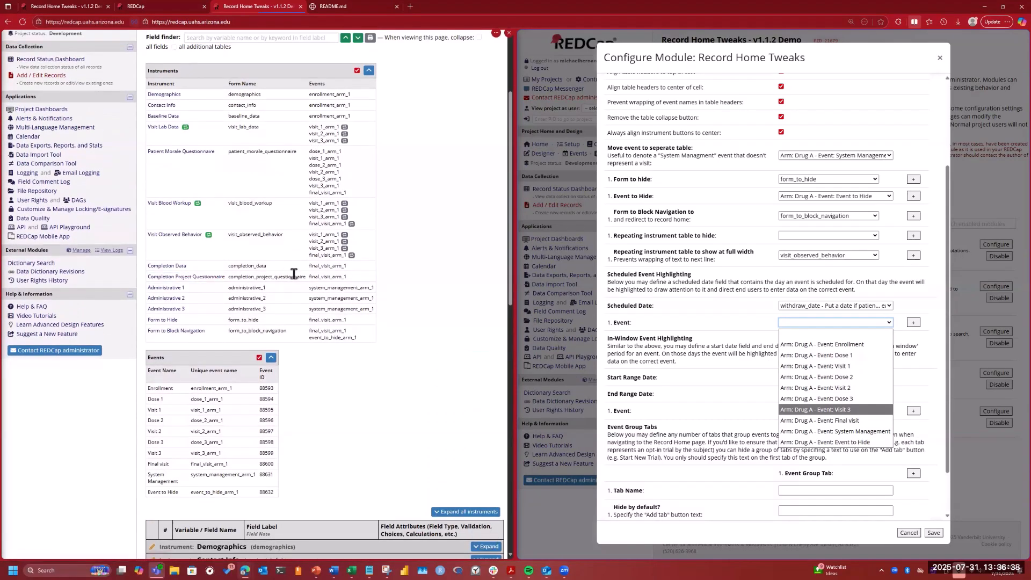
{"action": "left_click", "coordinate": [835, 422]}
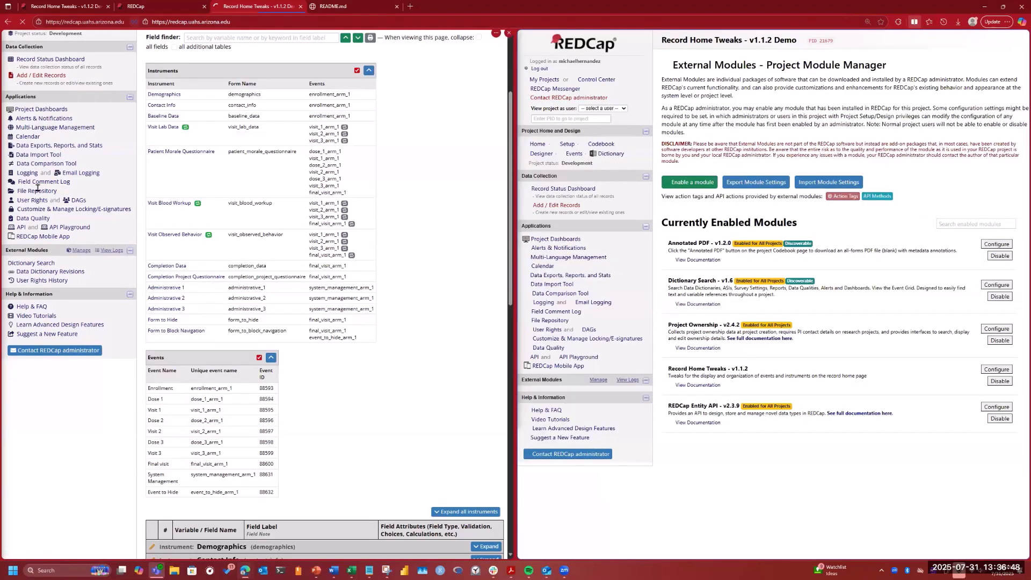
- Open record 1's home page from the Record Status Dashboard and view its event table
{"action": "scroll", "coordinate": [37, 188], "scroll_direction": "up", "scroll_amount": 3}
{"action": "left_click", "coordinate": [39, 189]}
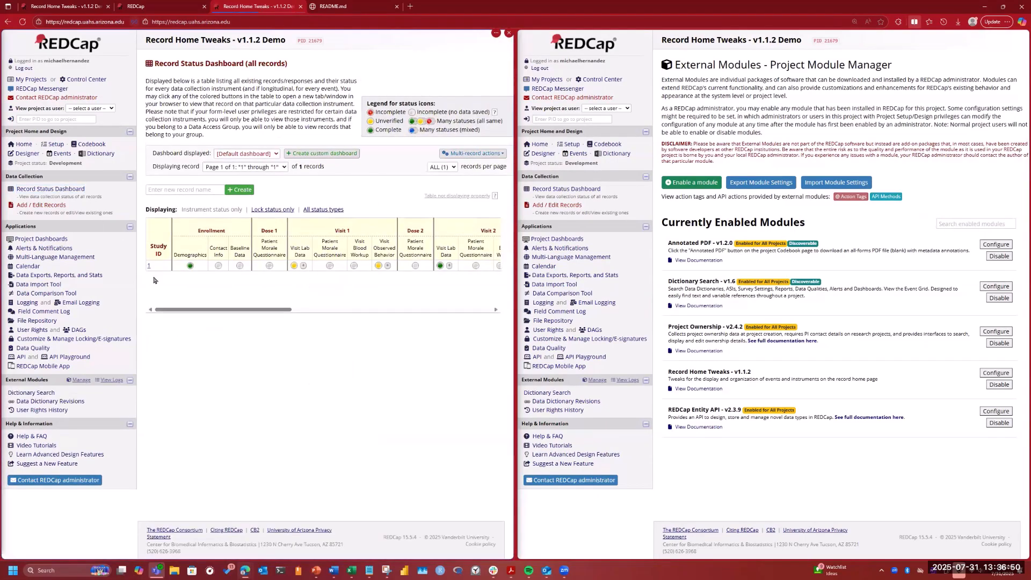
{"action": "left_click", "coordinate": [149, 266]}
{"action": "scroll", "coordinate": [359, 335], "scroll_direction": "down", "scroll_amount": 4}
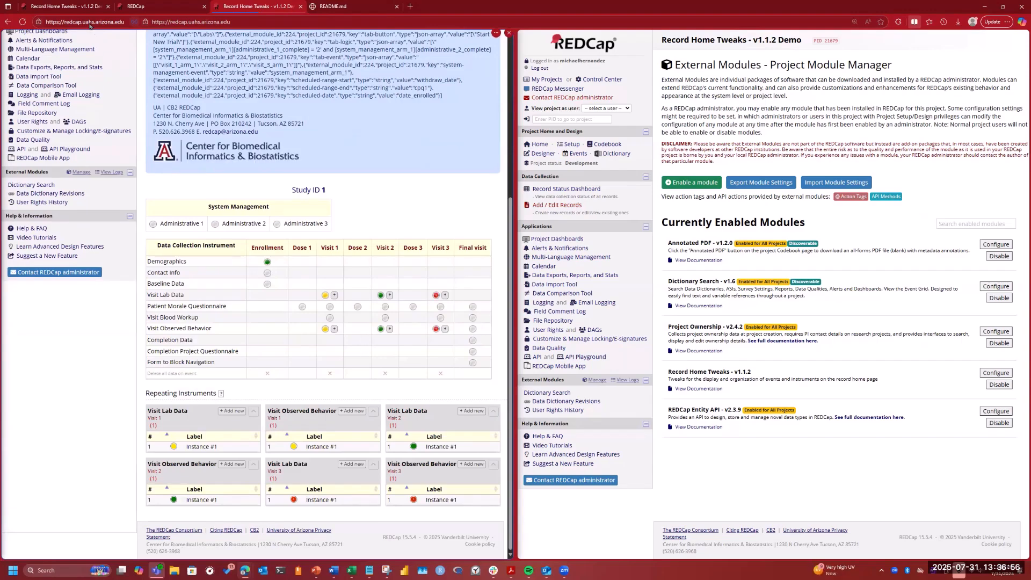
- Reload record 1's home page in the full-width browser tab and inspect the alert and event table
{"action": "left_click", "coordinate": [83, 7]}
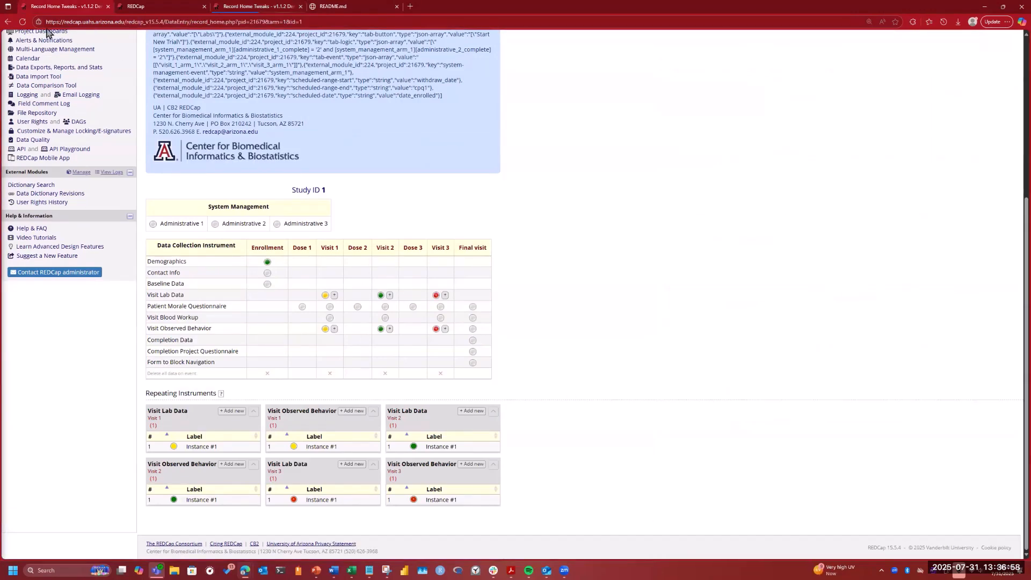
{"action": "left_click", "coordinate": [22, 22]}
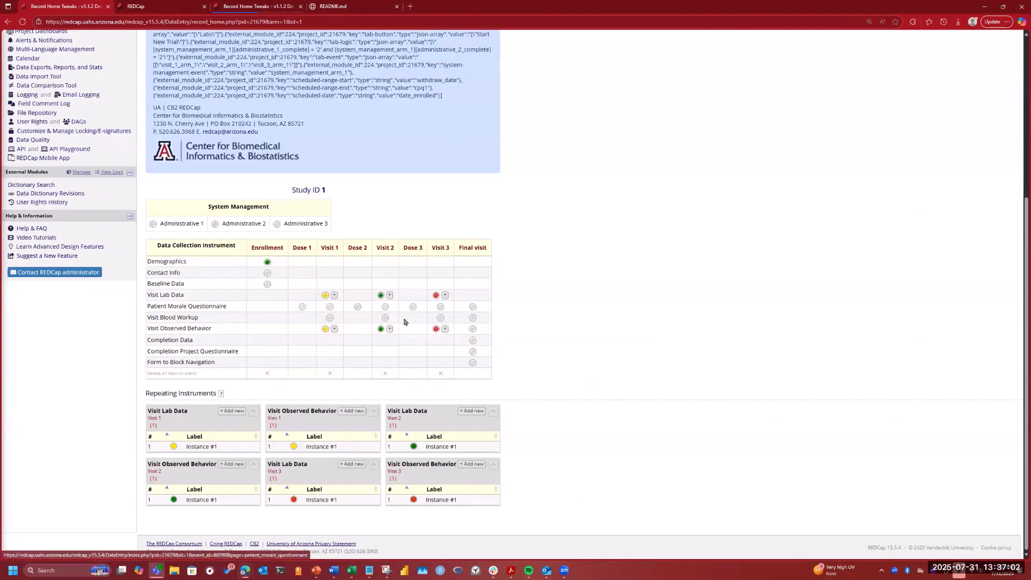
{"action": "scroll", "coordinate": [405, 322], "scroll_direction": "up", "scroll_amount": 2}
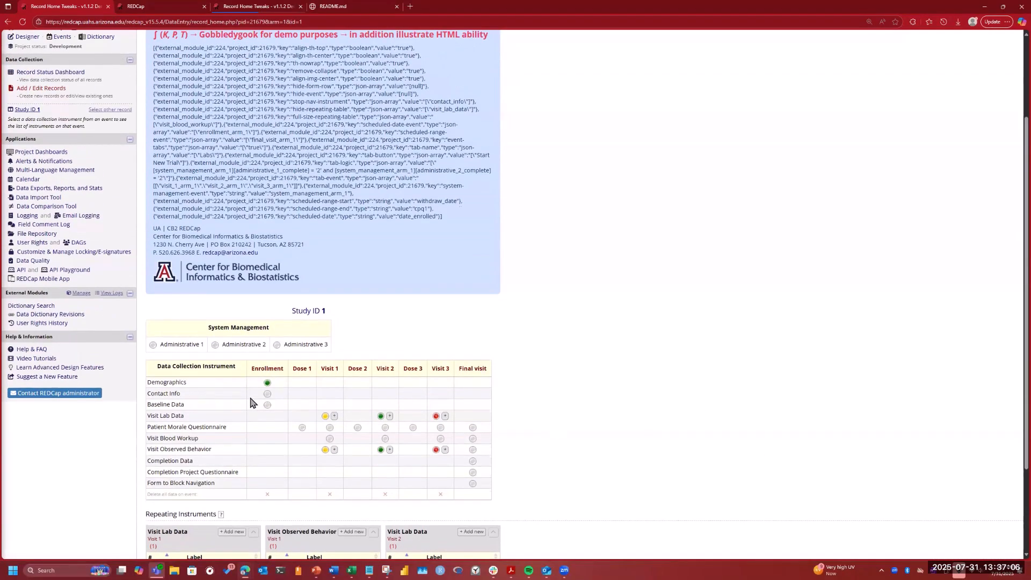
{"action": "scroll", "coordinate": [253, 403], "scroll_direction": "up", "scroll_amount": 2}
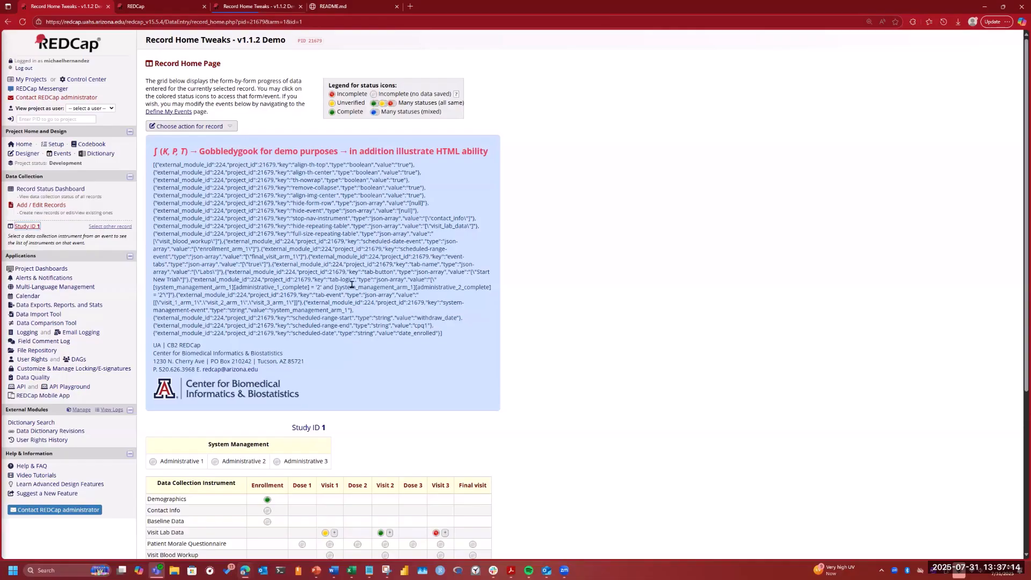
- Reopen the Record Home Tweaks configuration in the split-view tab and set the Scheduled Date to date_visit_4 - Date of last visit
{"action": "left_click", "coordinate": [264, 10]}
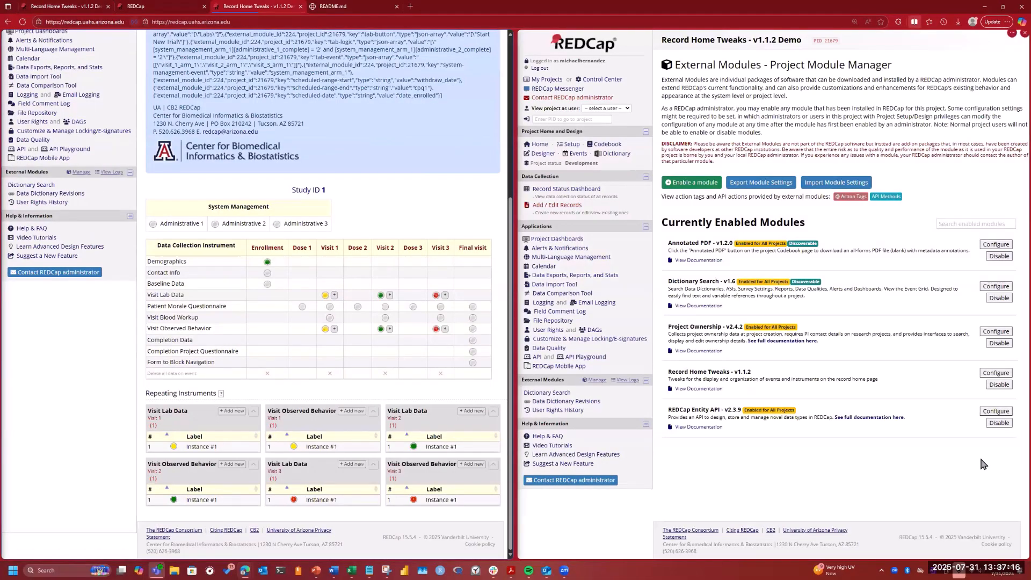
{"action": "left_click", "coordinate": [994, 376]}
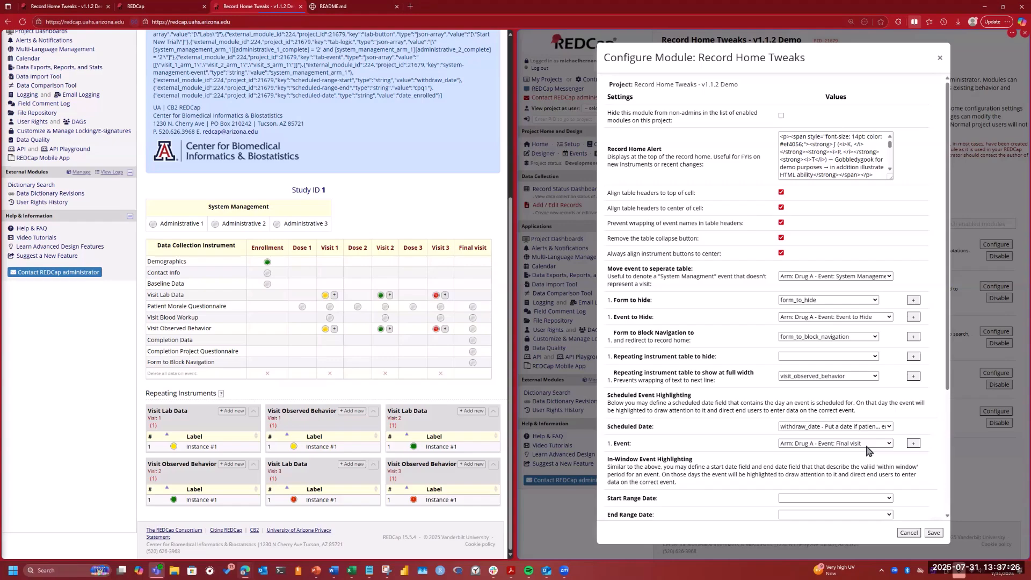
{"action": "left_click", "coordinate": [889, 427]}
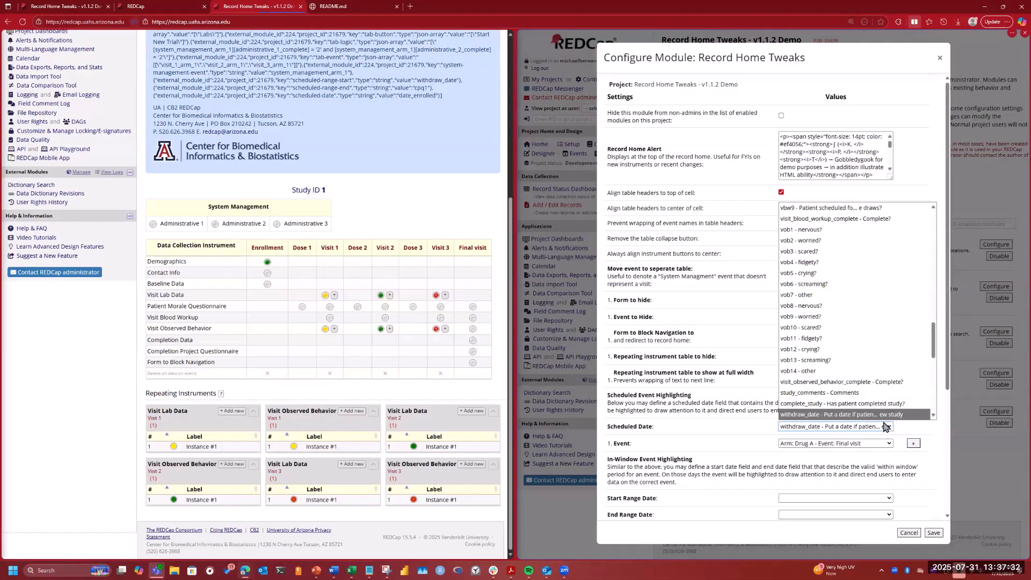
{"action": "scroll", "coordinate": [880, 378], "scroll_direction": "down", "scroll_amount": 4}
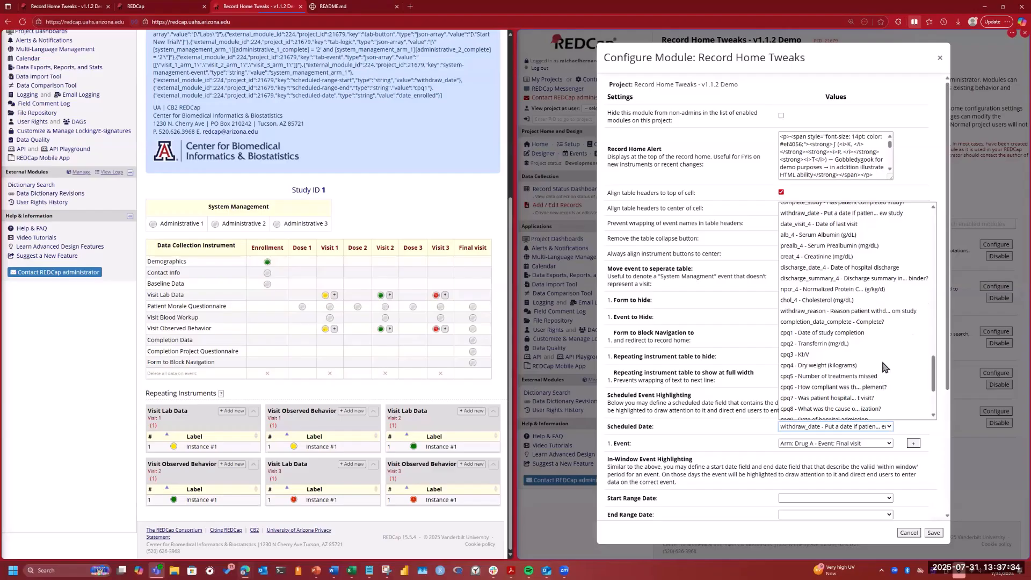
{"action": "scroll", "coordinate": [883, 366], "scroll_direction": "up", "scroll_amount": 1}
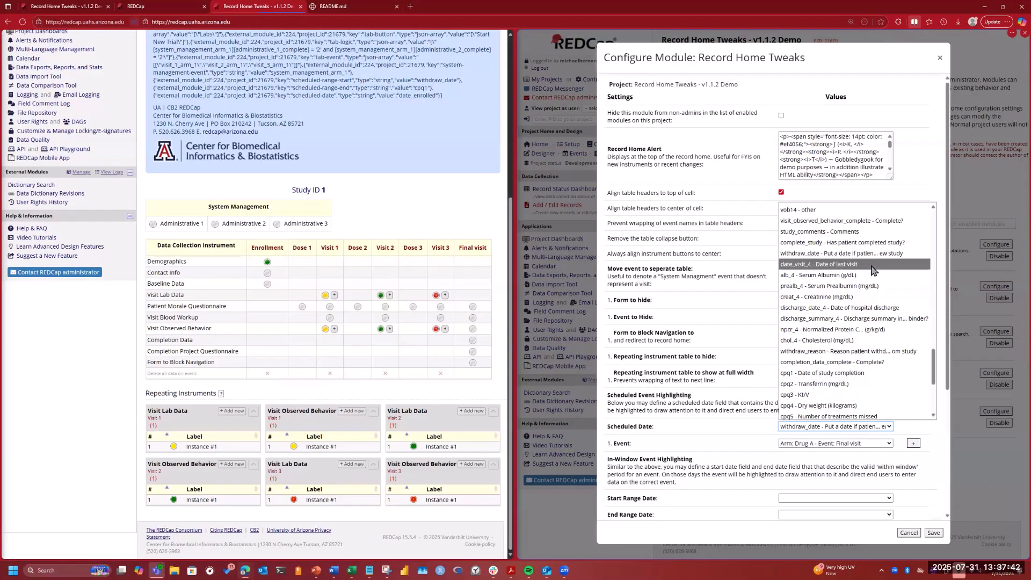
{"action": "left_click", "coordinate": [873, 270]}
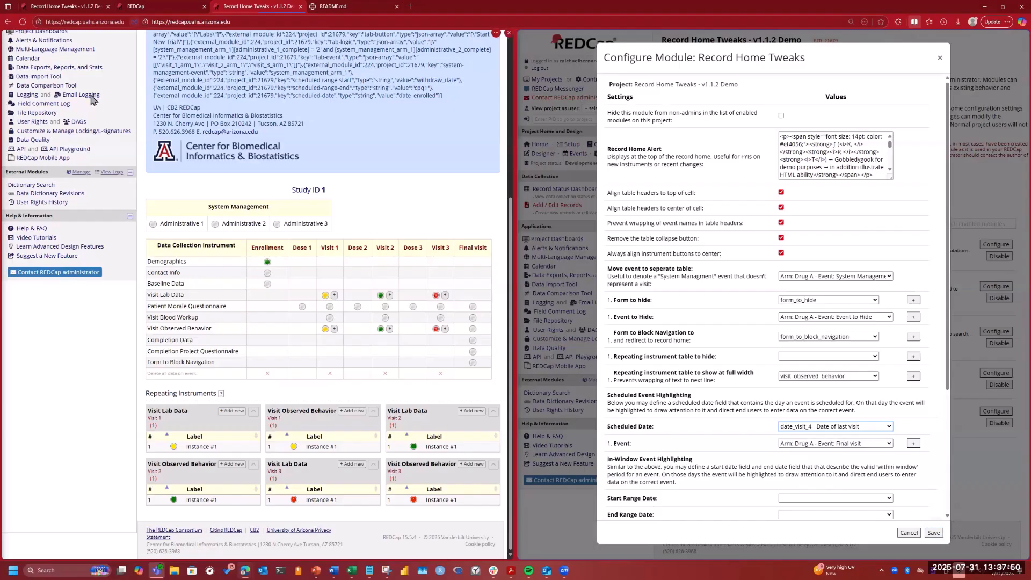
- Open the Codebook in the full-width record tab and collapse all instruments to view the instrument list
{"action": "left_click", "coordinate": [54, 7]}
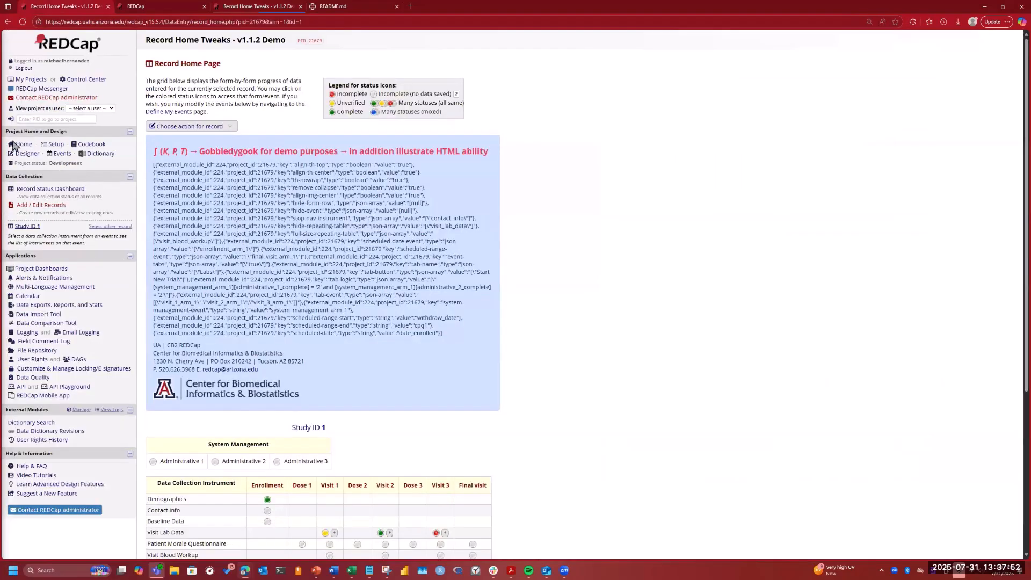
{"action": "left_click", "coordinate": [89, 144]}
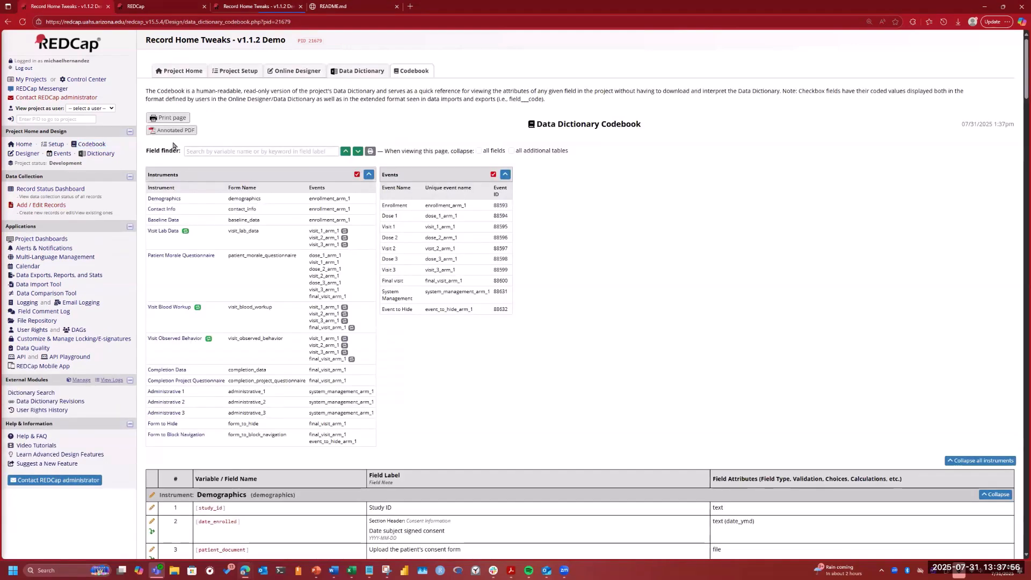
{"action": "left_click", "coordinate": [963, 462]}
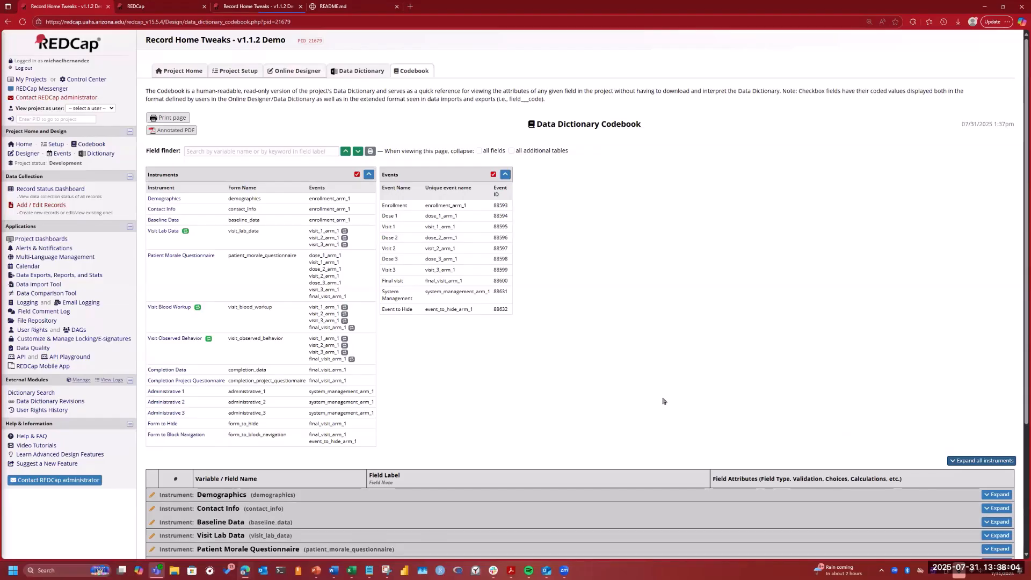
{"action": "scroll", "coordinate": [411, 280], "scroll_direction": "down", "scroll_amount": 3}
{"action": "scroll", "coordinate": [410, 279], "scroll_direction": "down", "scroll_amount": 1}
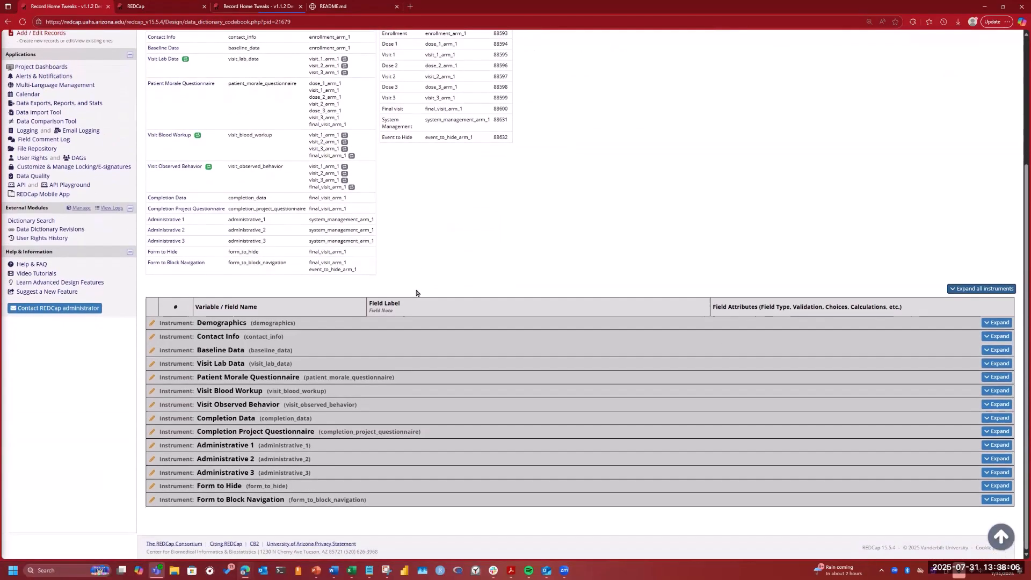
- Search the codebook's field finder for "date" and view the date_enrolled field in the Demographics instrument
{"action": "scroll", "coordinate": [410, 280], "scroll_direction": "up", "scroll_amount": 4}
{"action": "left_click", "coordinate": [230, 151]}
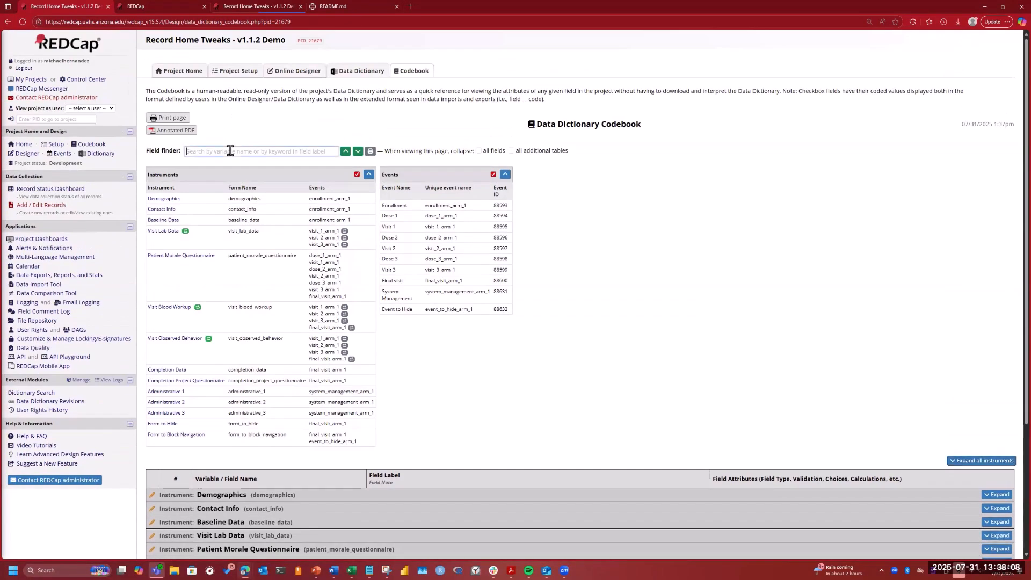
{"action": "type", "text": "date"}
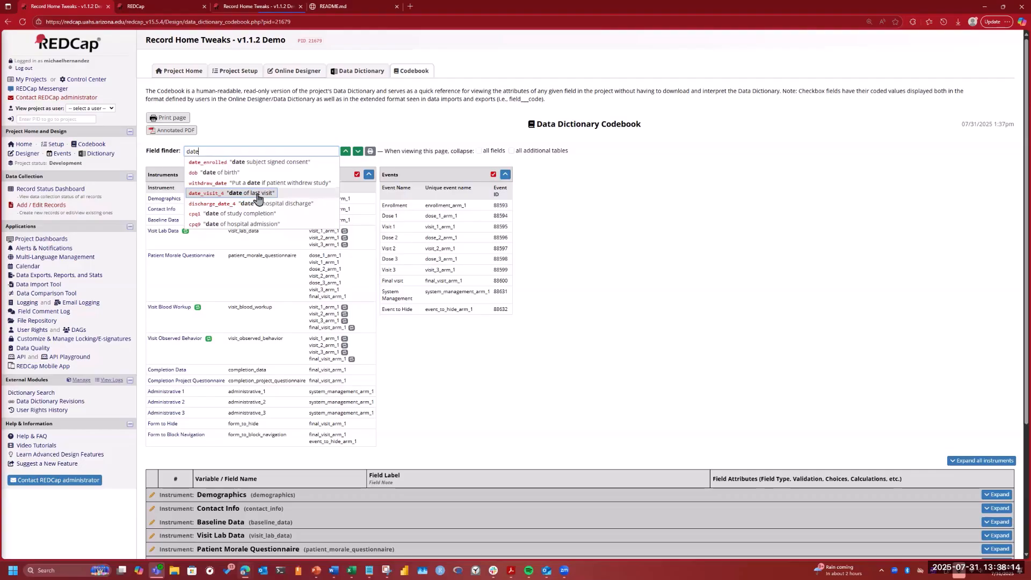
{"action": "left_click", "coordinate": [266, 162]}
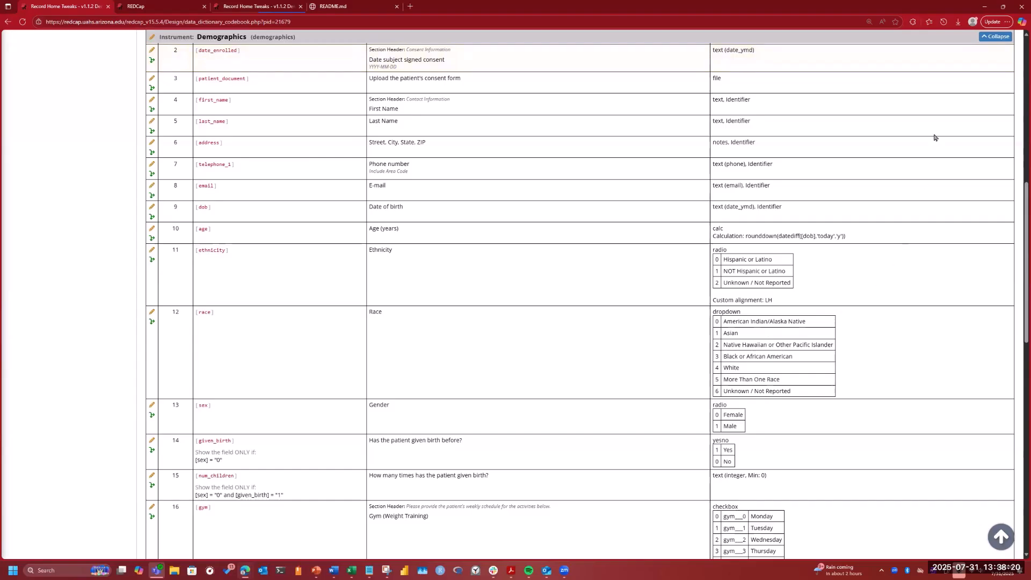
{"action": "scroll", "coordinate": [667, 214], "scroll_direction": "up", "scroll_amount": 3}
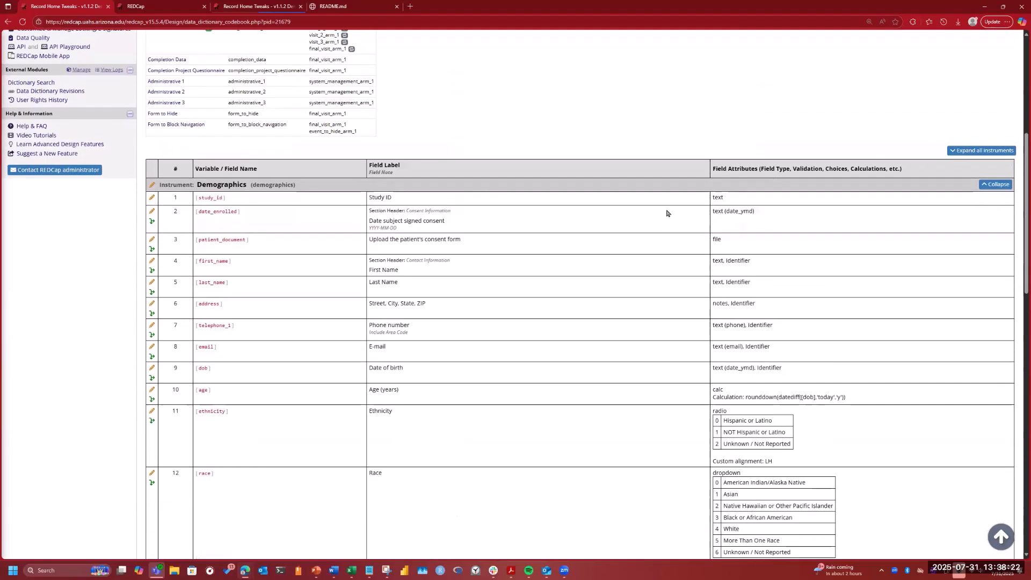
{"action": "scroll", "coordinate": [667, 214], "scroll_direction": "down", "scroll_amount": 1}
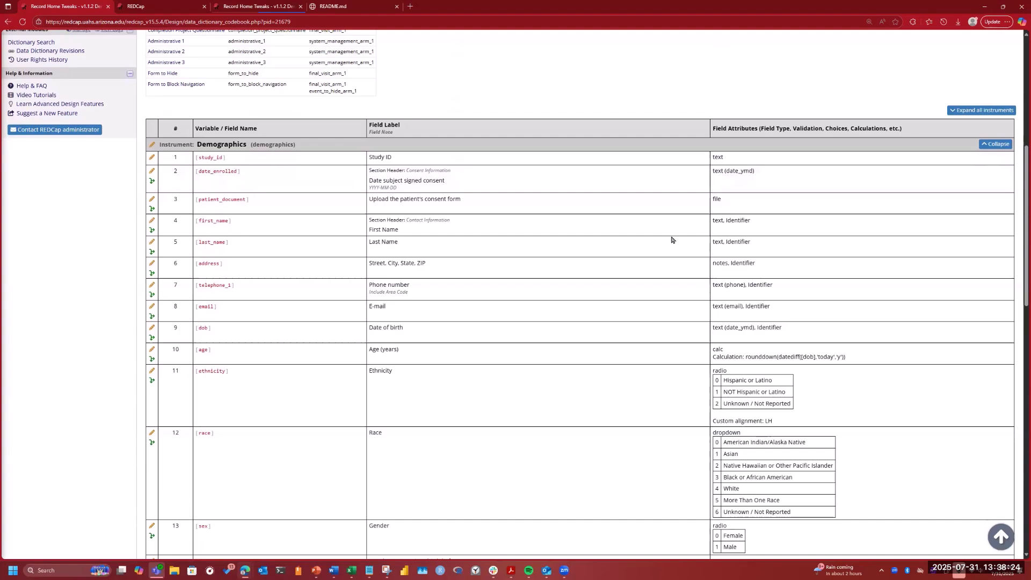
{"action": "scroll", "coordinate": [671, 237], "scroll_direction": "up", "scroll_amount": 7}
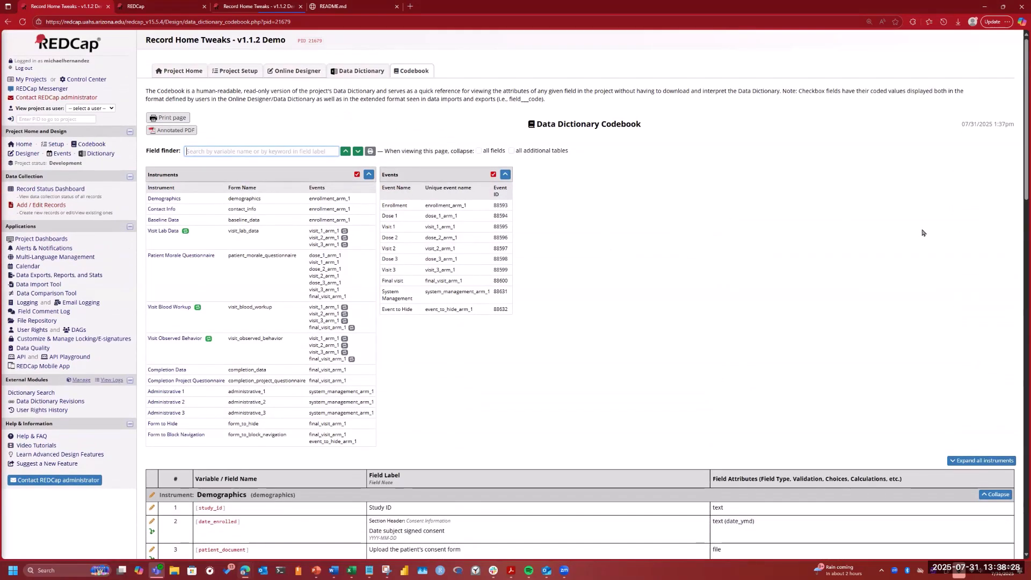
- Set the module's scheduled event highlighting to the date_enrolled field and the Drug A Enrollment event, and save the configuration
{"action": "key", "text": "ctrl+Tab"}
{"action": "key", "text": "ctrl+Tab"}
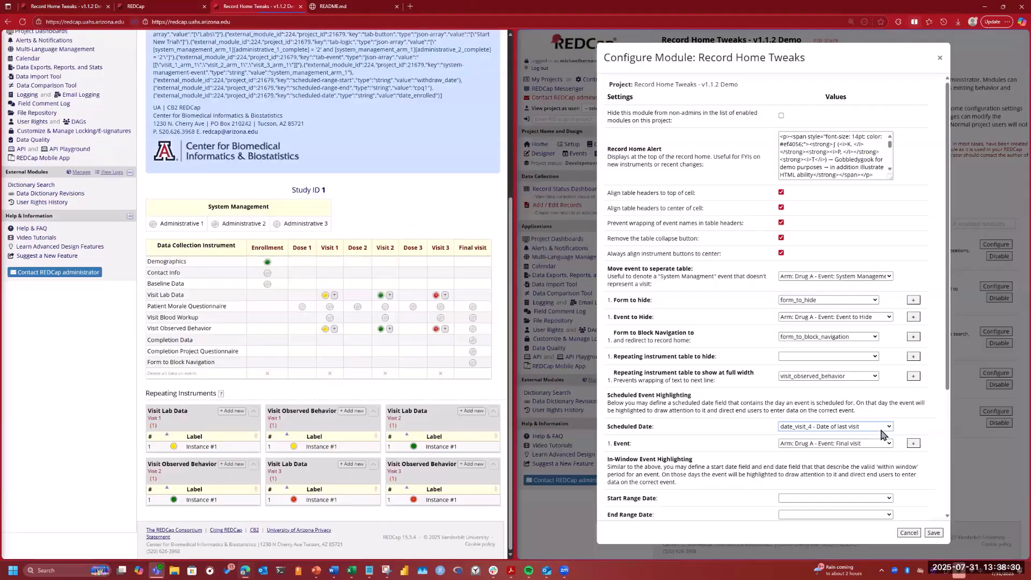
{"action": "left_click", "coordinate": [889, 427]}
{"action": "scroll", "coordinate": [891, 290], "scroll_direction": "up", "scroll_amount": 15}
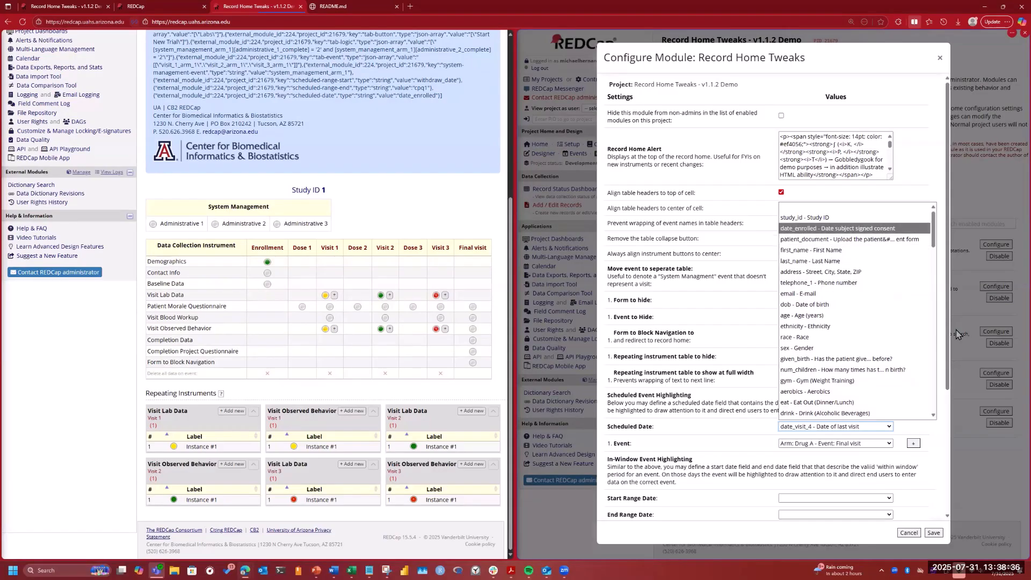
{"action": "left_click", "coordinate": [874, 228]}
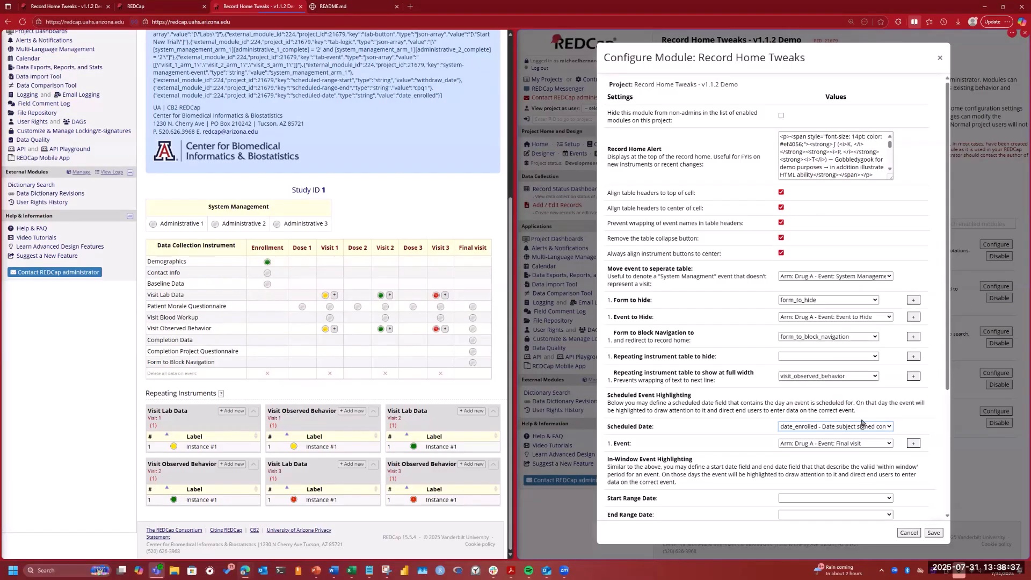
{"action": "left_click", "coordinate": [882, 444]}
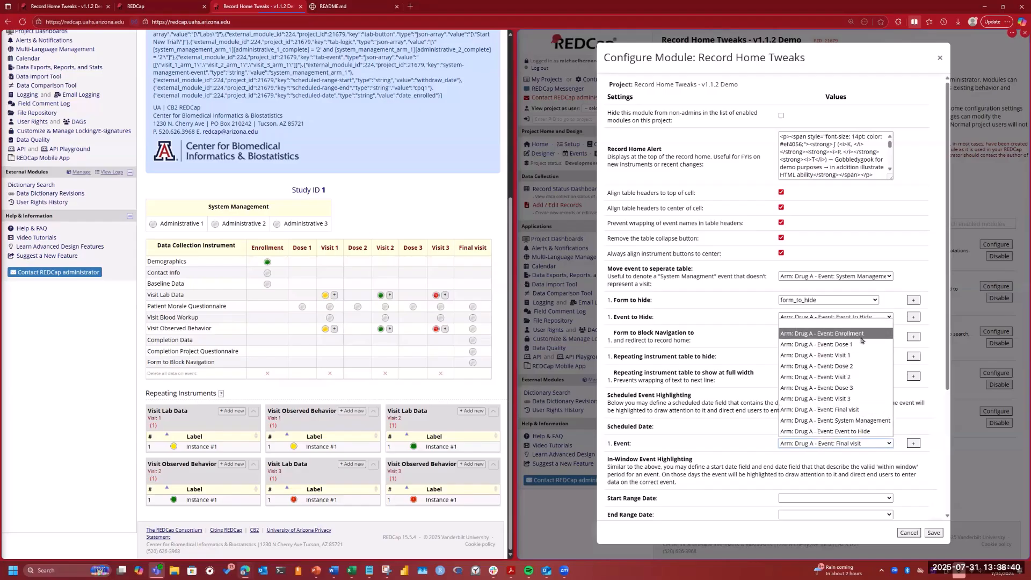
{"action": "left_click", "coordinate": [806, 334]}
{"action": "scroll", "coordinate": [688, 405], "scroll_direction": "down", "scroll_amount": 3}
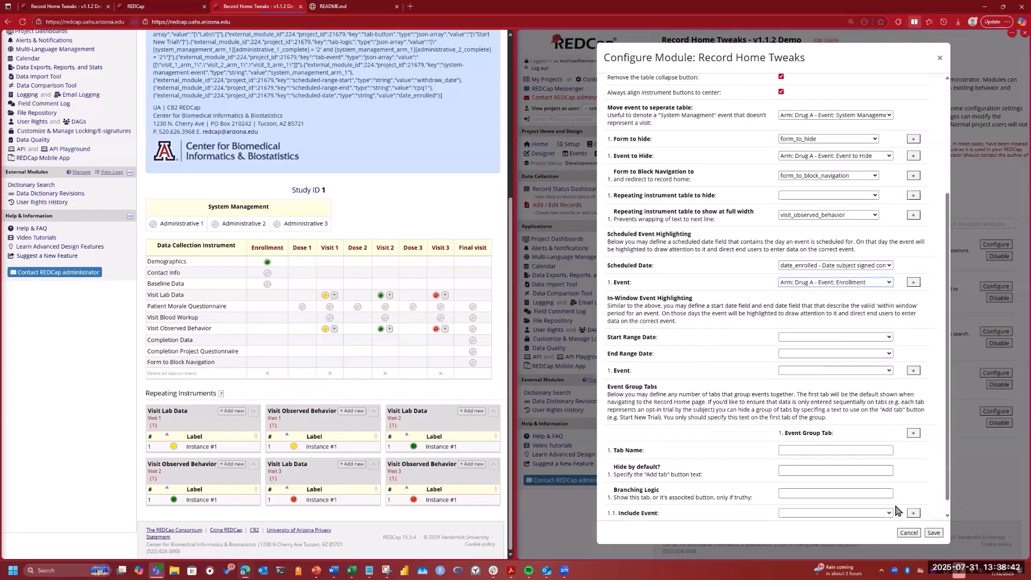
{"action": "left_click", "coordinate": [933, 533]}
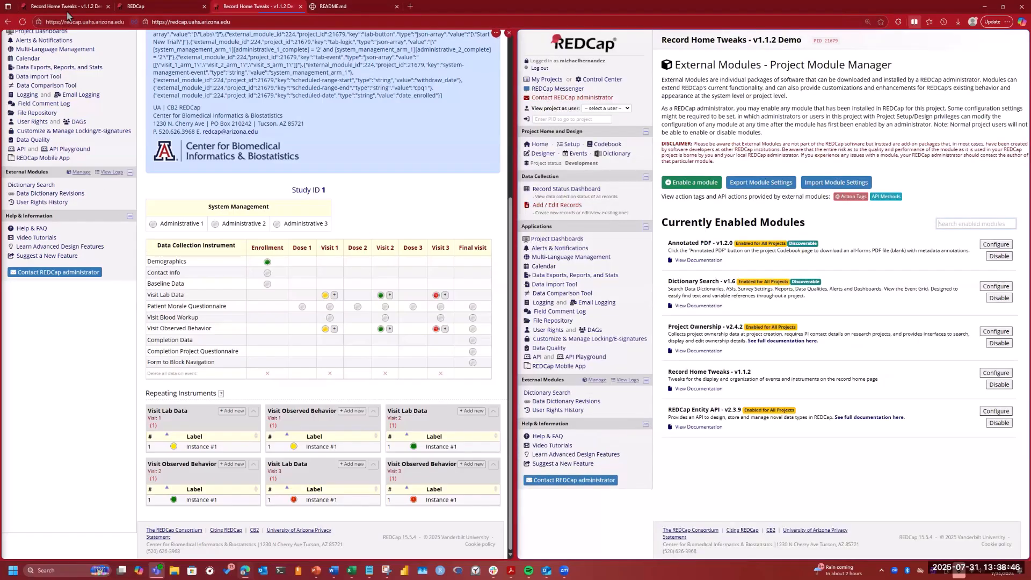
- Open the record home page of study record 1 from the status dashboard and examine the event highlighting in its instrument grid
{"action": "left_click", "coordinate": [77, 7]}
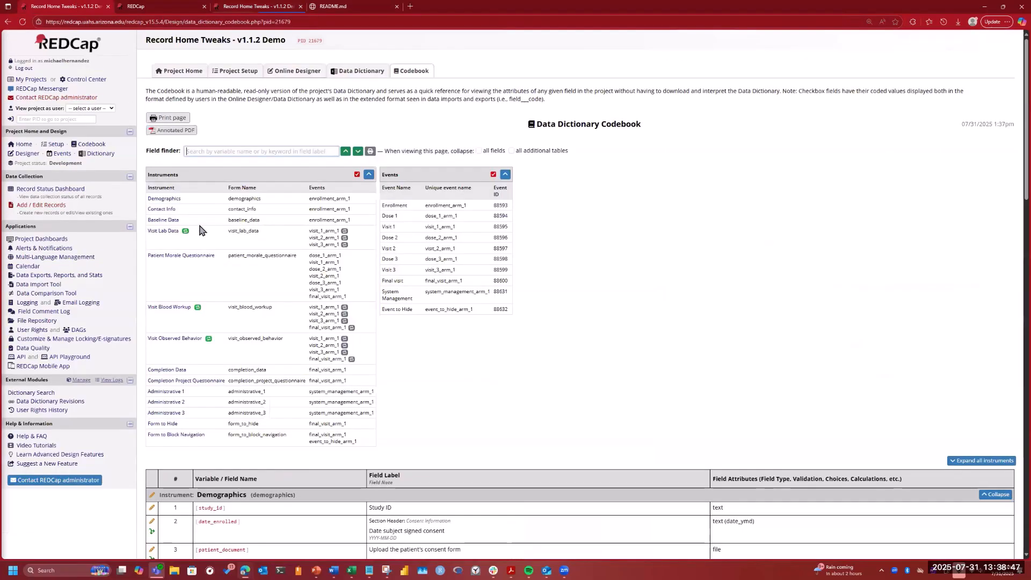
{"action": "left_click", "coordinate": [42, 190]}
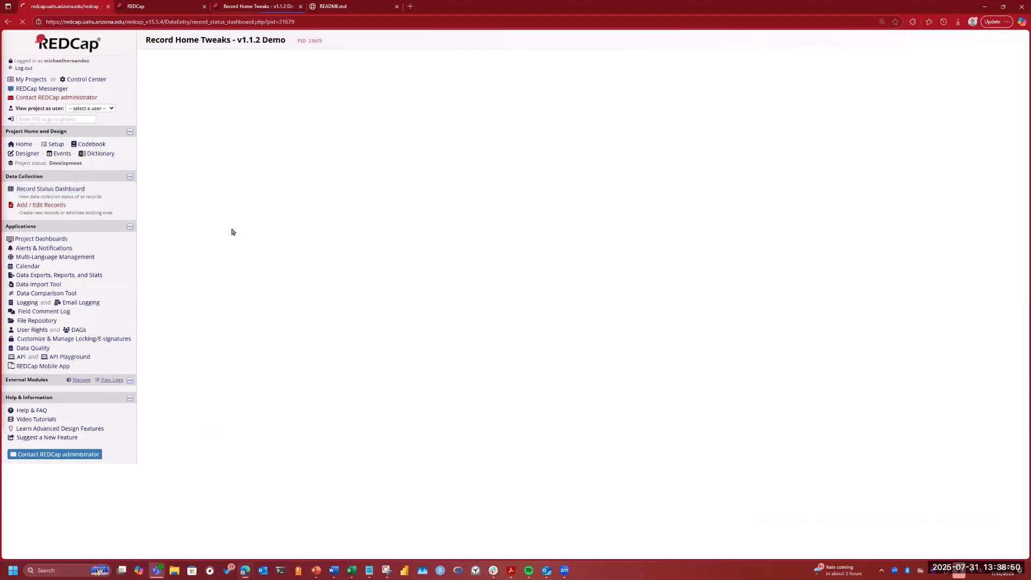
{"action": "left_click", "coordinate": [151, 259]}
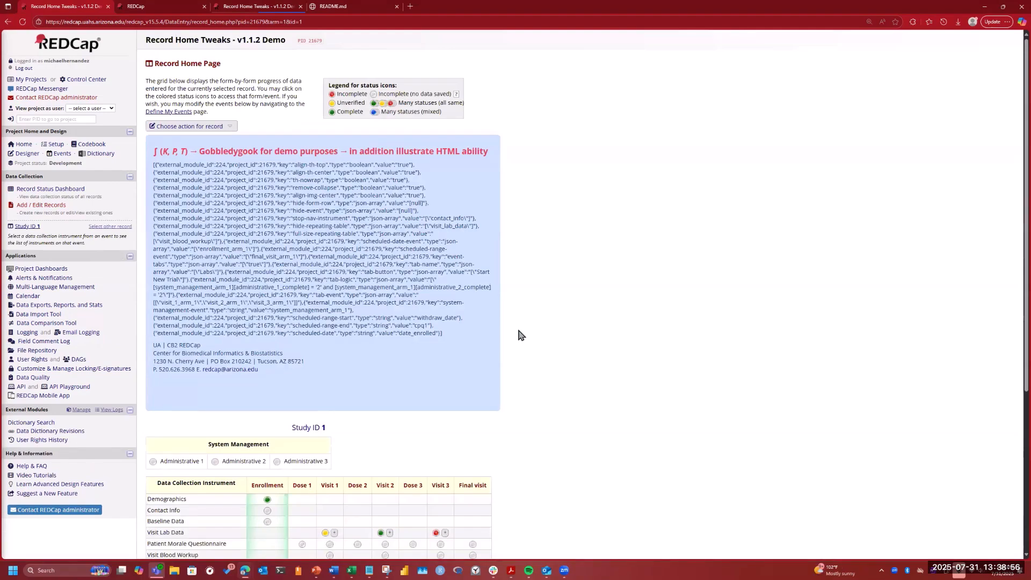
{"action": "scroll", "coordinate": [241, 261], "scroll_direction": "down", "scroll_amount": 4}
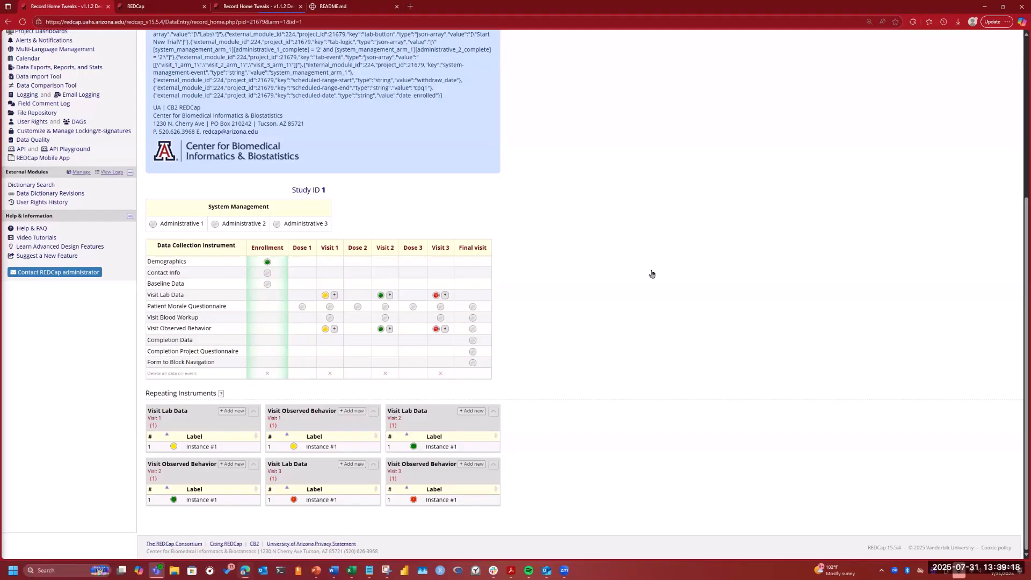
{"action": "scroll", "coordinate": [651, 298], "scroll_direction": "up", "scroll_amount": 1}
{"action": "scroll", "coordinate": [653, 299], "scroll_direction": "up", "scroll_amount": 3}
- Reopen the Record Home Tweaks configuration and add a second event group tab
{"action": "left_click", "coordinate": [270, 16]}
{"action": "left_click", "coordinate": [996, 372]}
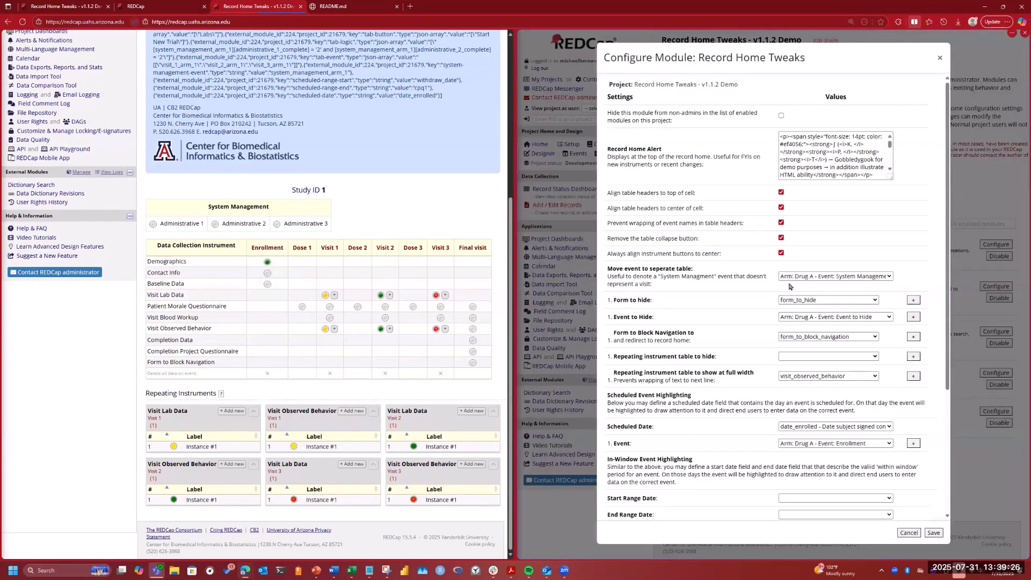
{"action": "scroll", "coordinate": [682, 386], "scroll_direction": "down", "scroll_amount": 2}
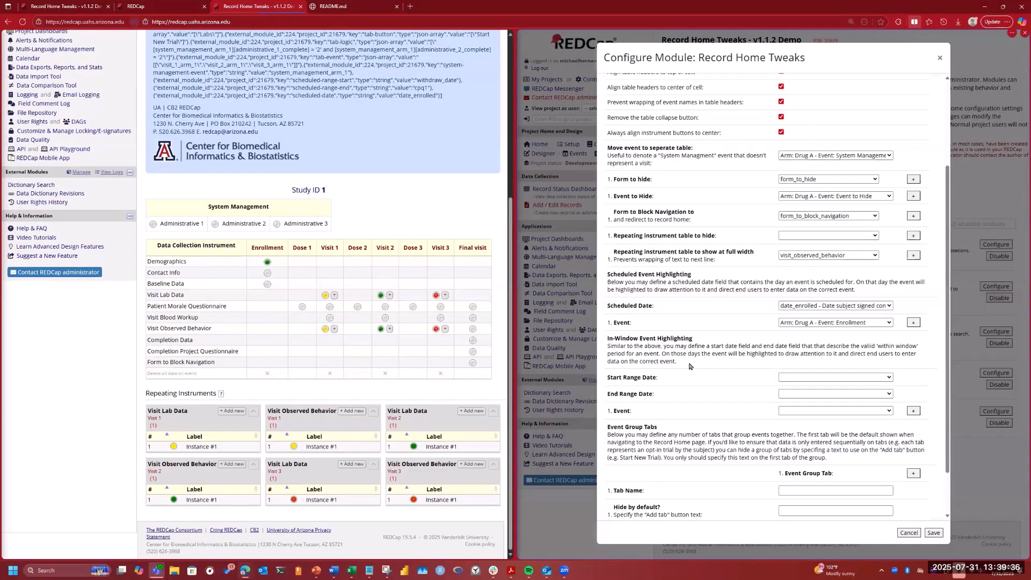
{"action": "scroll", "coordinate": [690, 367], "scroll_direction": "down", "scroll_amount": 1}
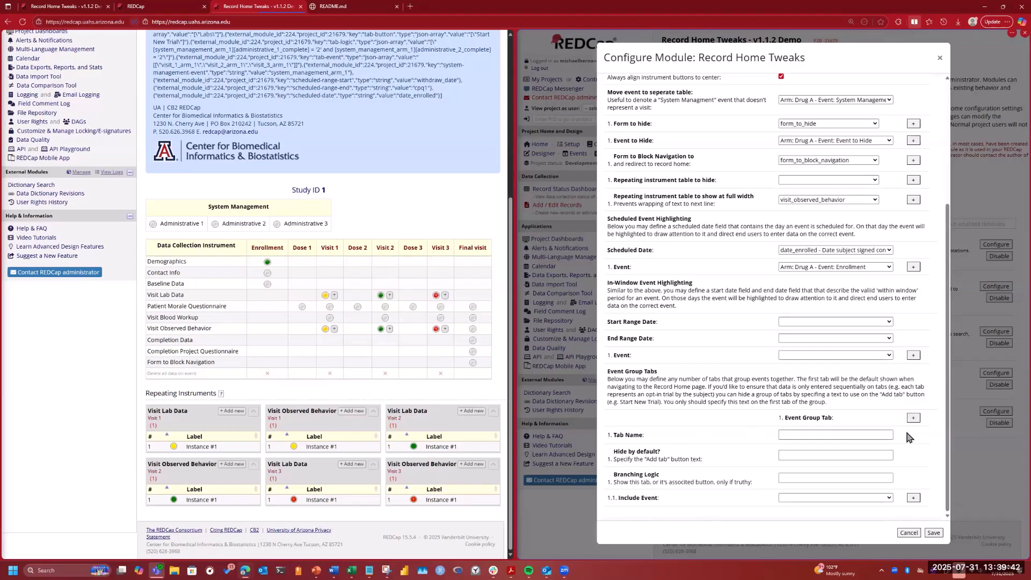
{"action": "left_click", "coordinate": [914, 418]}
{"action": "scroll", "coordinate": [714, 373], "scroll_direction": "down", "scroll_amount": 2}
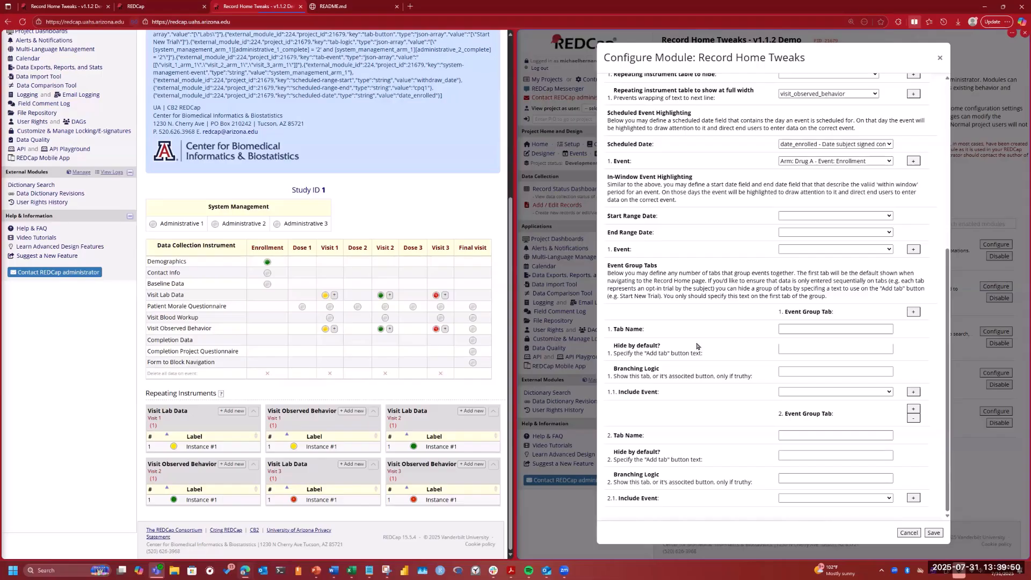
- Fill in the tab names as Visit for the first event group and Dose for the second, with the saved branching logic for Dose
{"action": "left_click", "coordinate": [794, 329]}
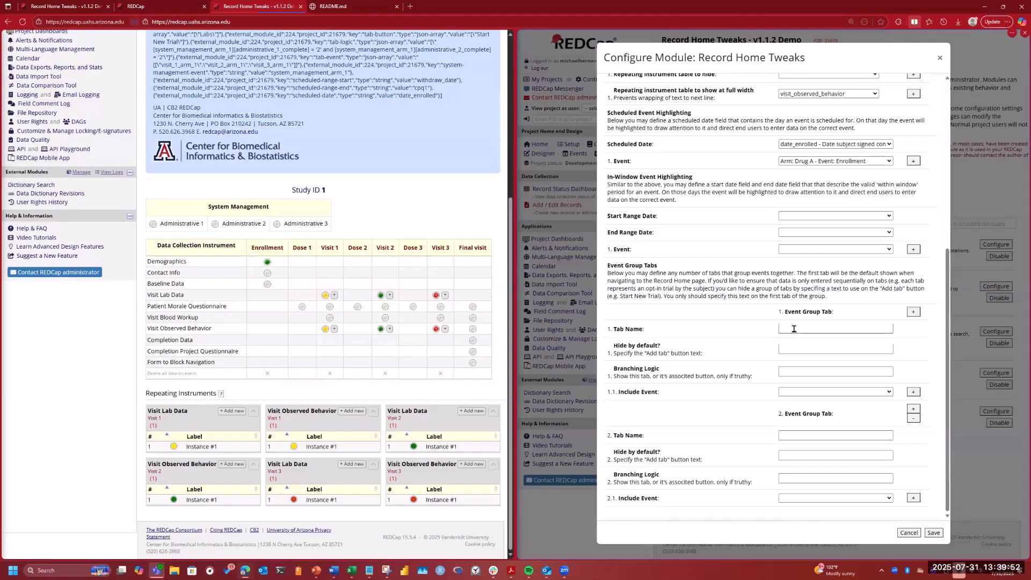
{"action": "left_click", "coordinate": [794, 329]}
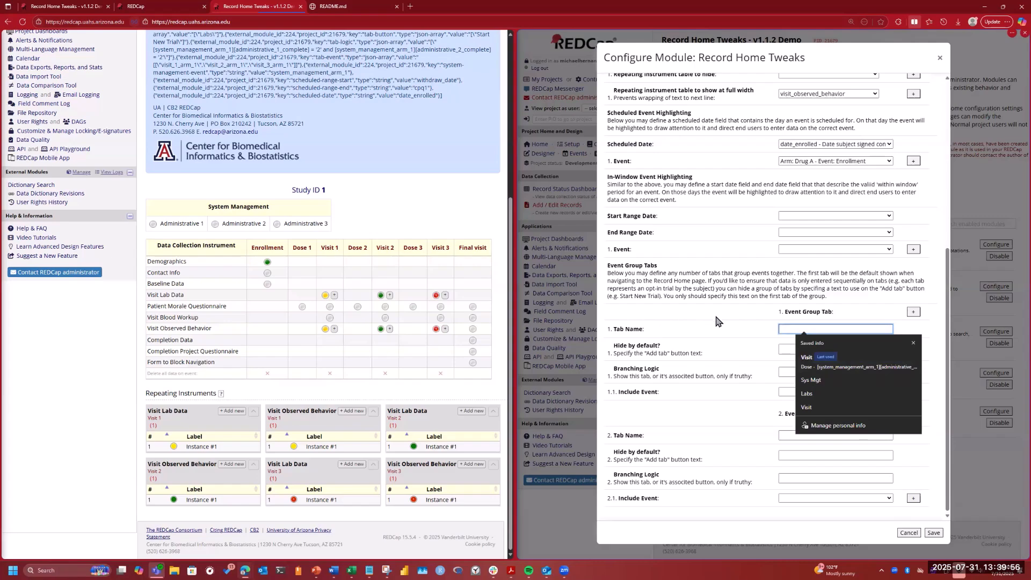
{"action": "key", "text": "Down"}
{"action": "key", "text": "Return"}
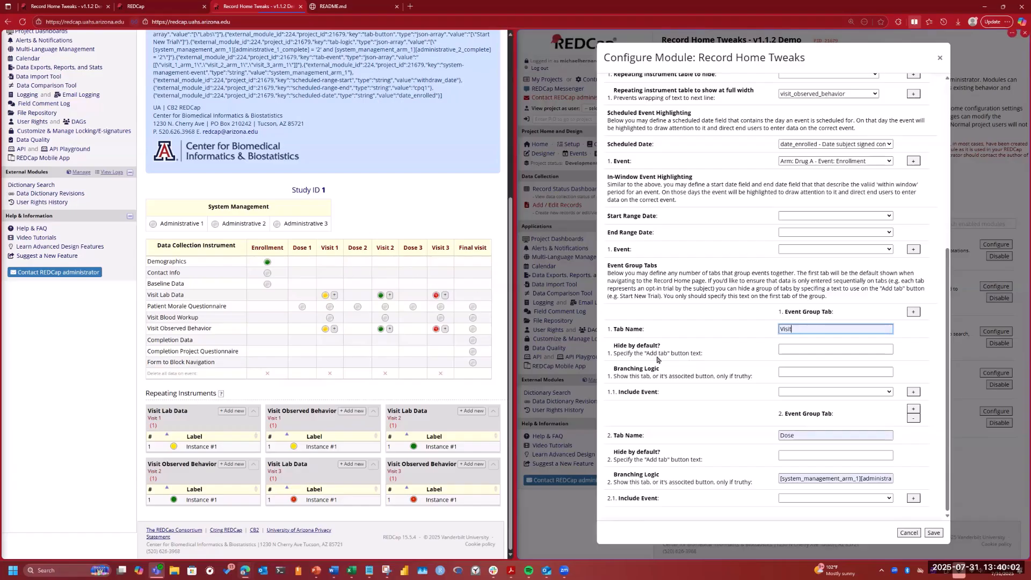
- Set the Visit tab's add-tab text to "Start New Trial" and paste the system_management_arm_1 branching logic ending in "OR [dose_1_arm_1][pmq4='0']"
{"action": "left_click", "coordinate": [812, 349]}
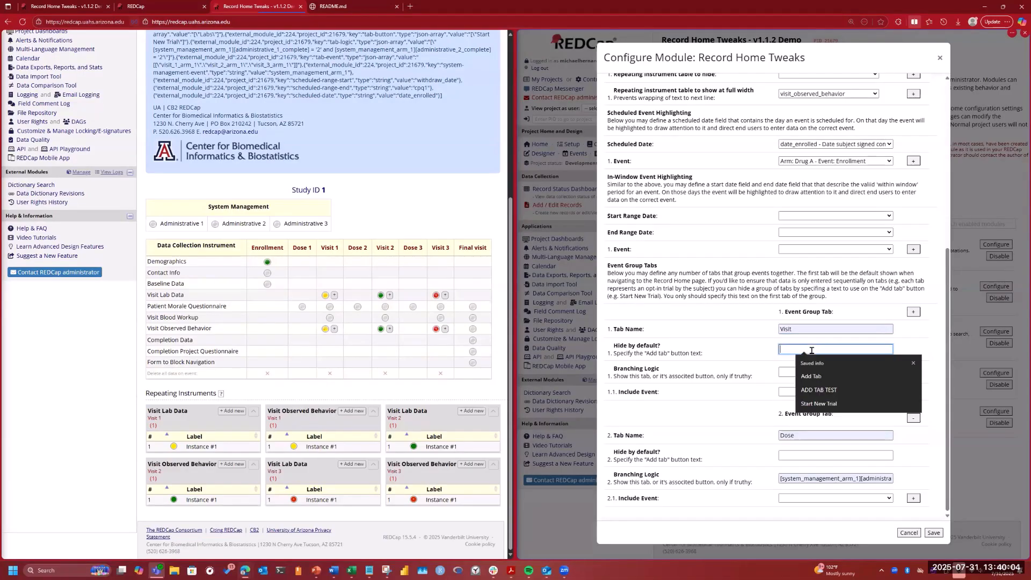
{"action": "key", "text": "Down"}
{"action": "key", "text": "Down"}
{"action": "key", "text": "Down"}
{"action": "key", "text": "Return"}
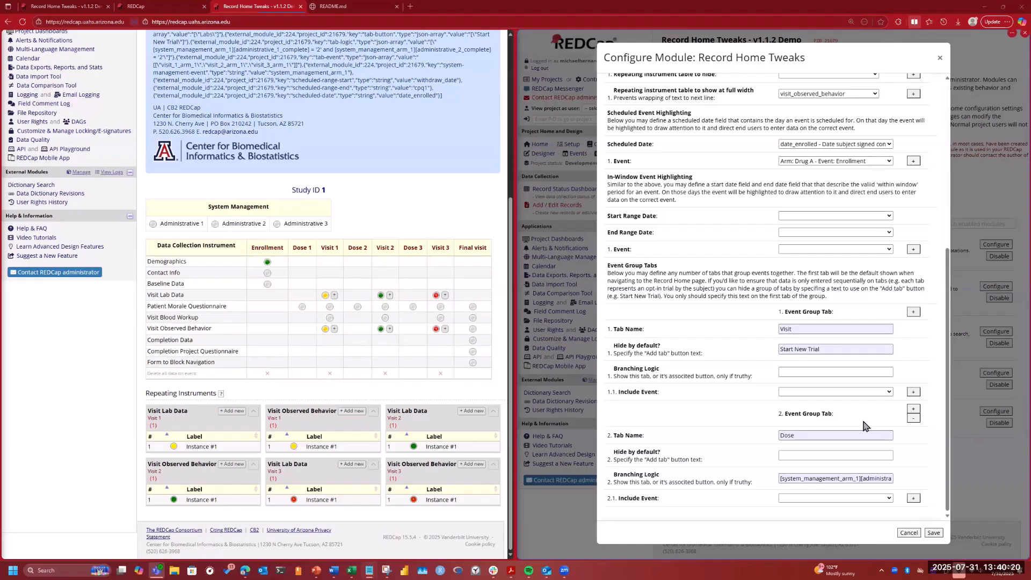
{"action": "left_click", "coordinate": [813, 373]}
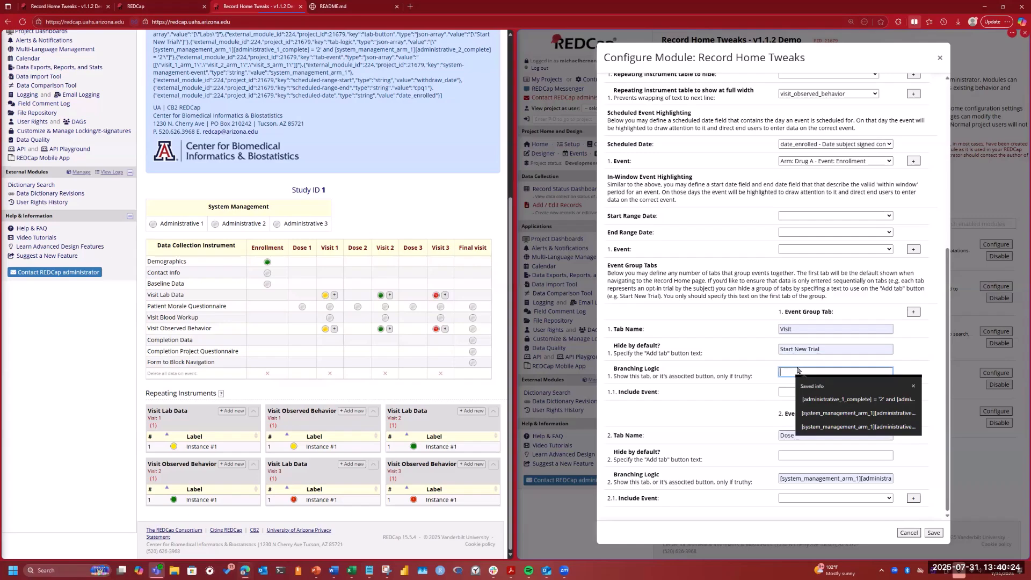
{"action": "key", "text": "ctrl+v"}
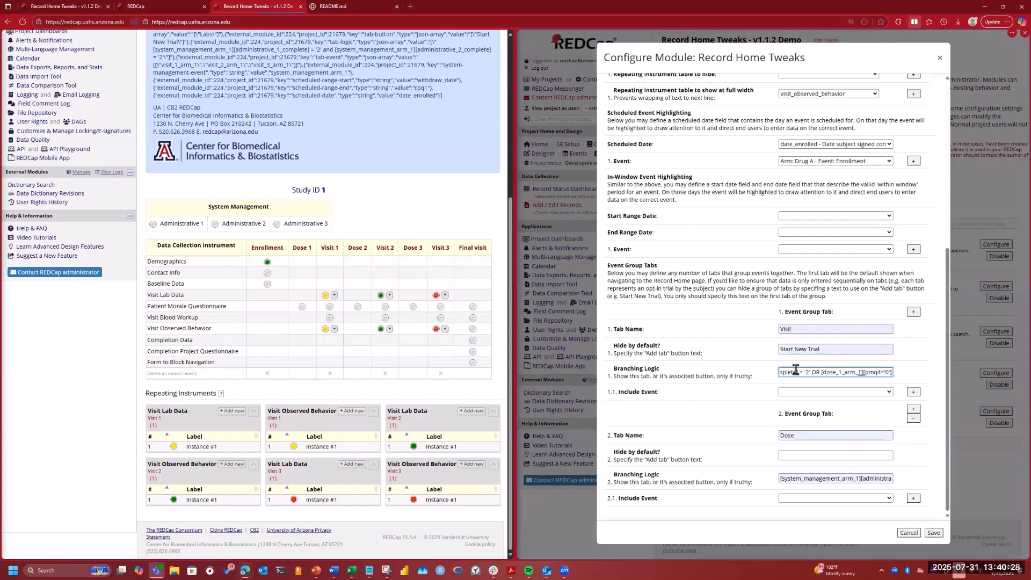
{"action": "left_click", "coordinate": [798, 455]}
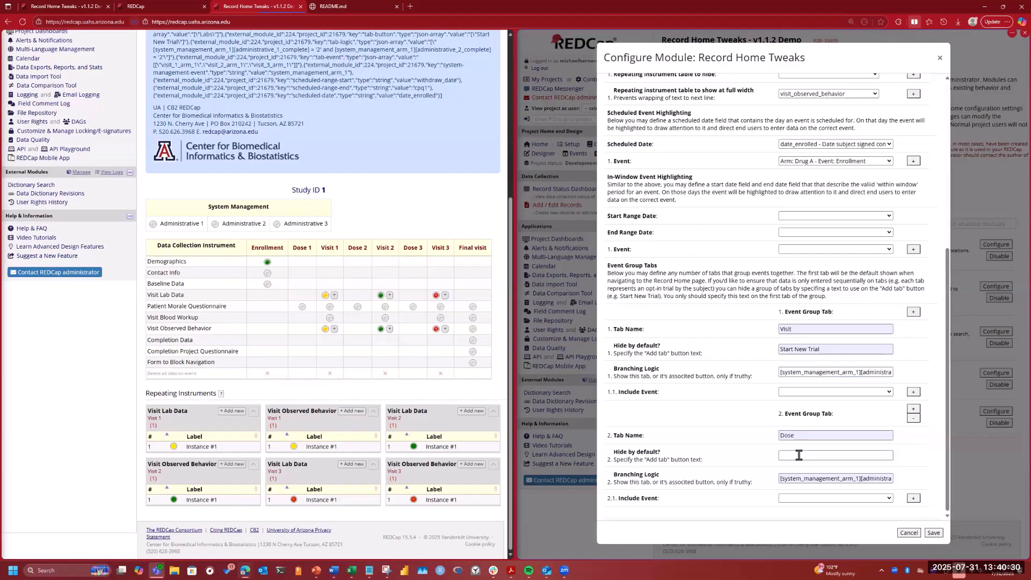
{"action": "key", "text": "ctrl+v"}
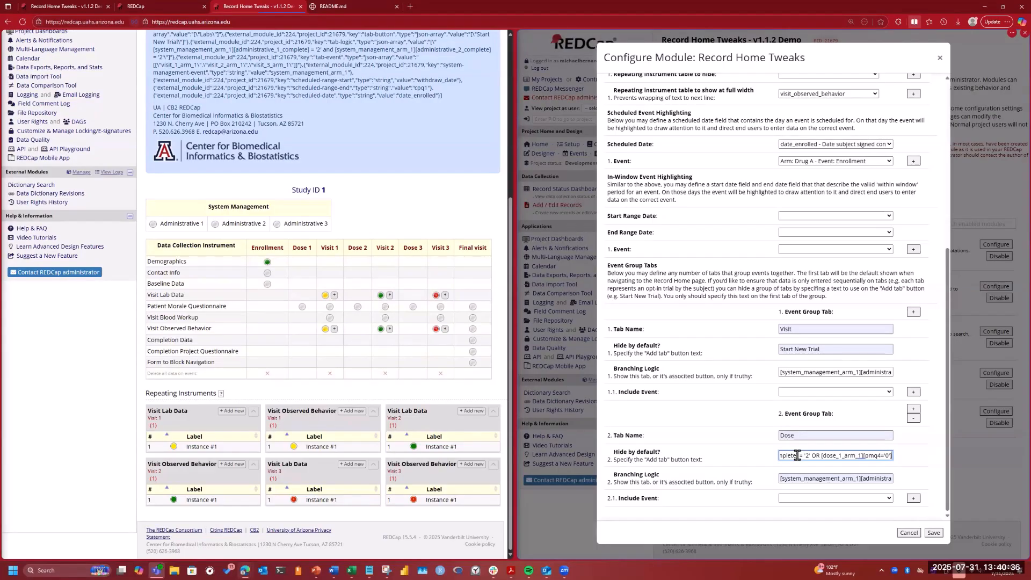
{"action": "key", "text": "ctrl+a"}
{"action": "key", "text": "BackSpace"}
{"action": "left_click", "coordinate": [820, 481]}
{"action": "key", "text": "ctrl+a"}
{"action": "right_click", "coordinate": [821, 481]}
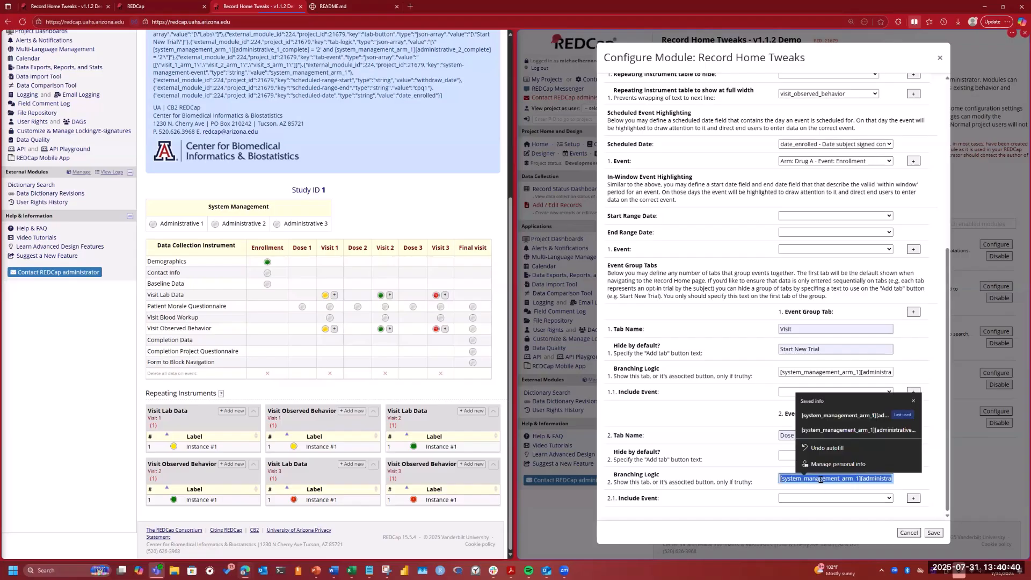
{"action": "left_click", "coordinate": [795, 473]}
{"action": "left_click", "coordinate": [775, 485]}
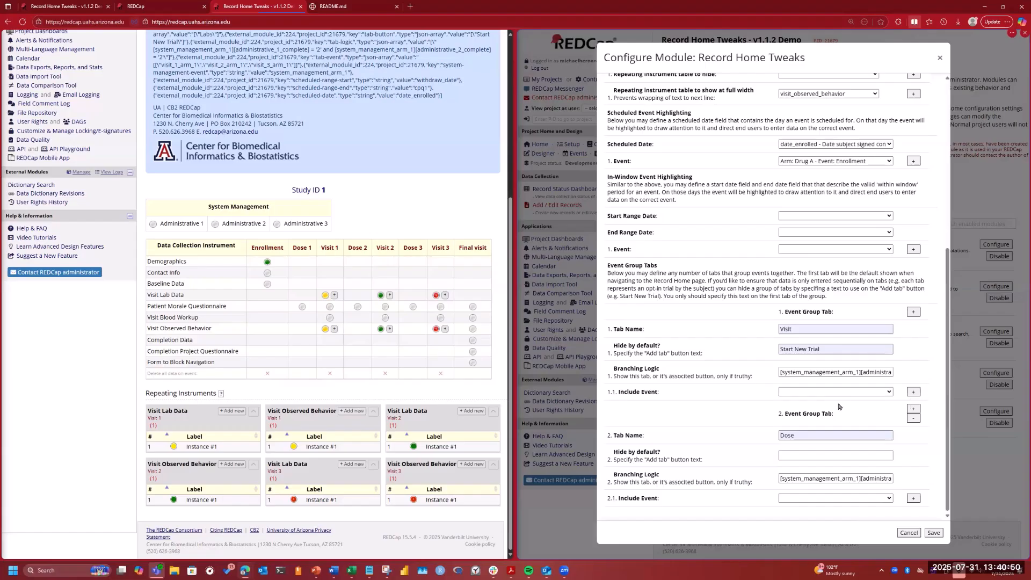
- Include the Drug A events Visit 1, Visit 2 and Visit 3 in the Visit event group tab
{"action": "left_click", "coordinate": [890, 394]}
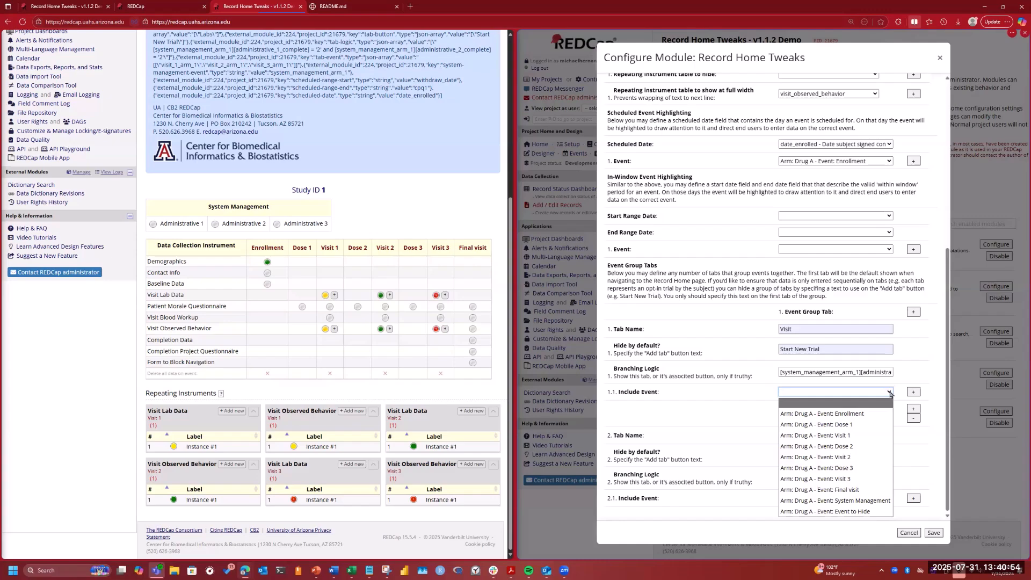
{"action": "left_click", "coordinate": [851, 436]}
{"action": "left_click", "coordinate": [914, 392]}
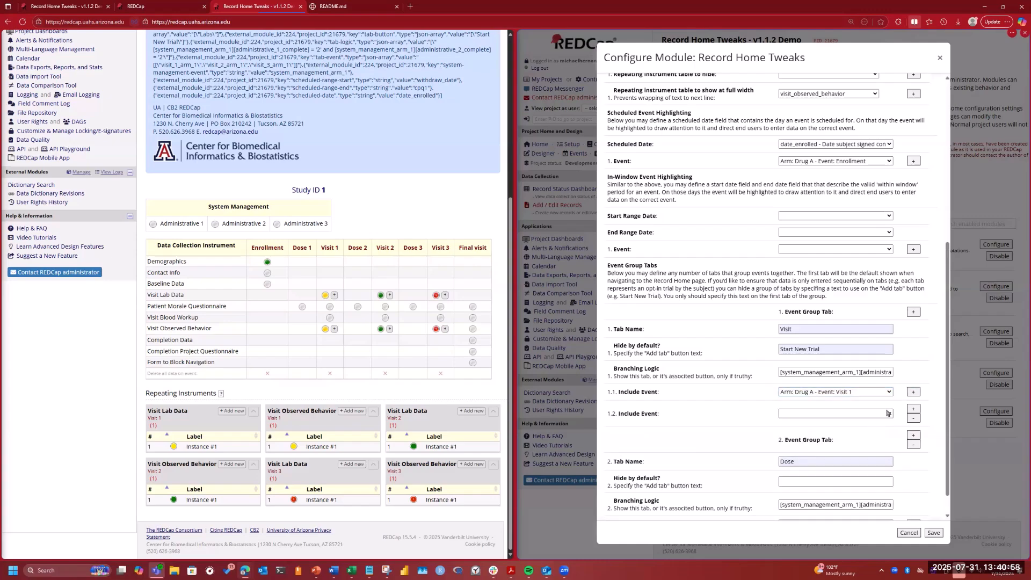
{"action": "left_click", "coordinate": [889, 416]}
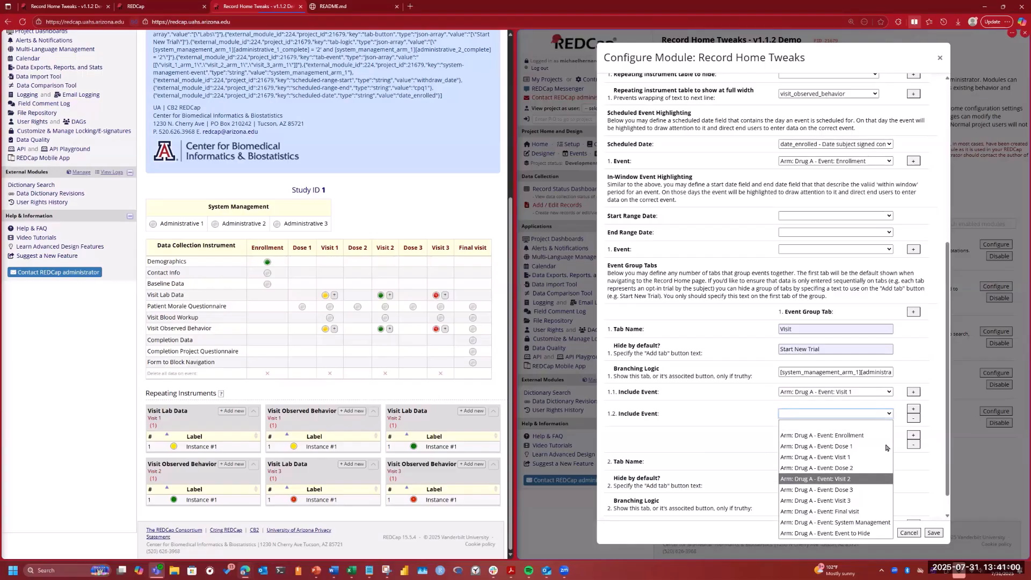
{"action": "left_click", "coordinate": [858, 478]}
{"action": "left_click", "coordinate": [913, 409]}
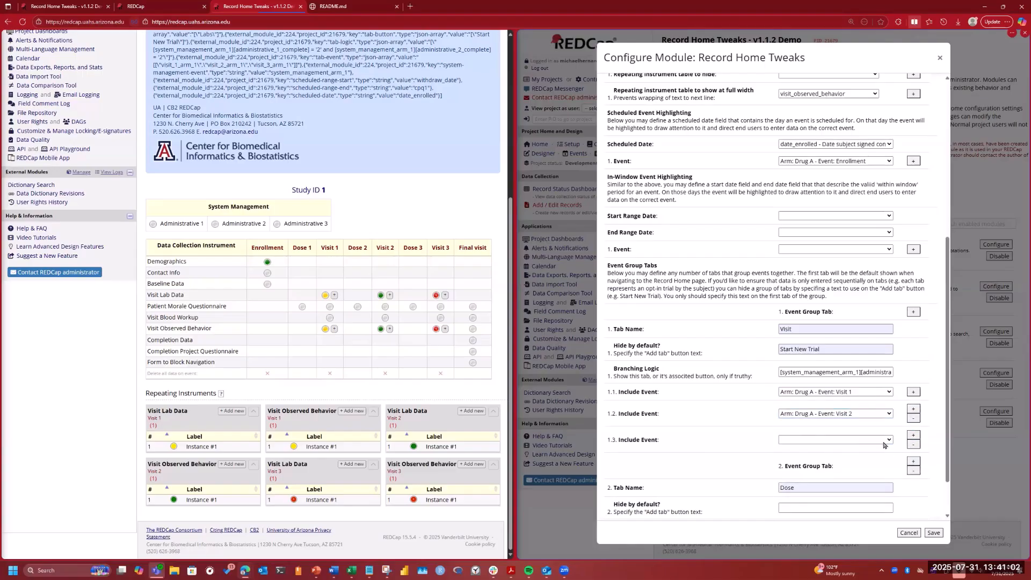
{"action": "left_click", "coordinate": [878, 440]}
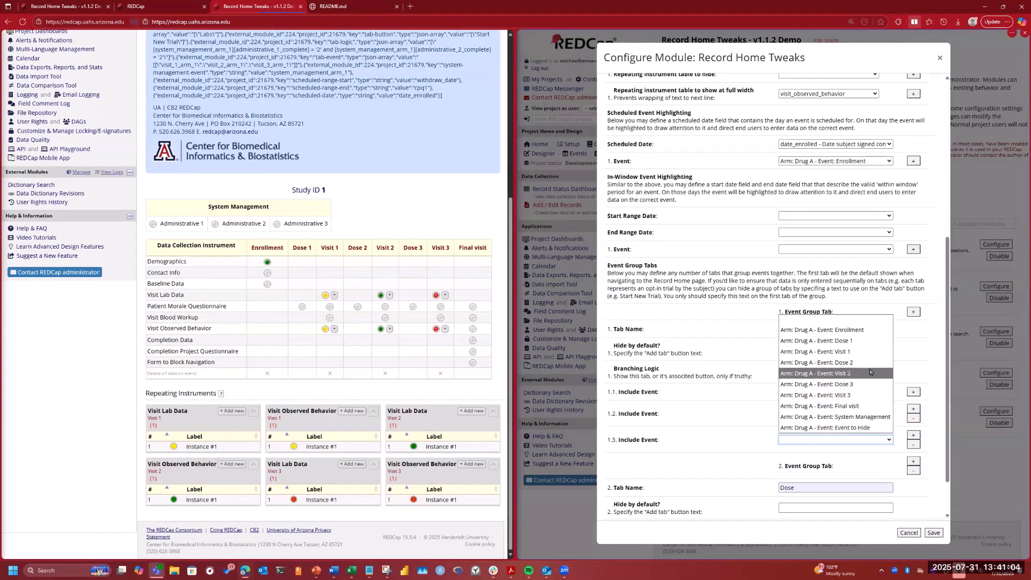
{"action": "left_click", "coordinate": [868, 395]}
- Include the Drug A events Dose 1, Dose 2 and Dose 3 in the Dose event group tab and save the module configuration
{"action": "scroll", "coordinate": [870, 394], "scroll_direction": "down", "scroll_amount": 1}
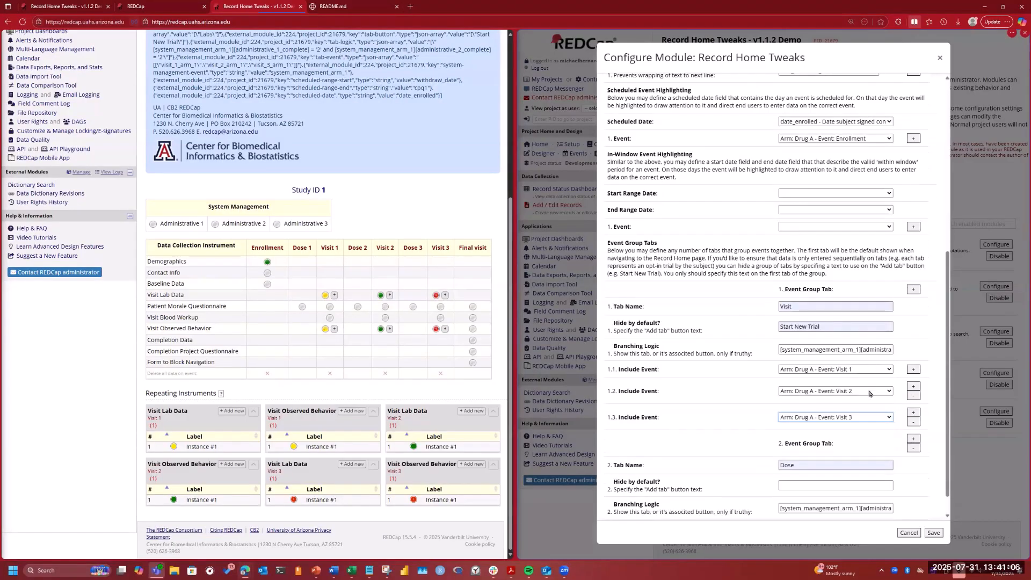
{"action": "scroll", "coordinate": [832, 456], "scroll_direction": "down", "scroll_amount": 1}
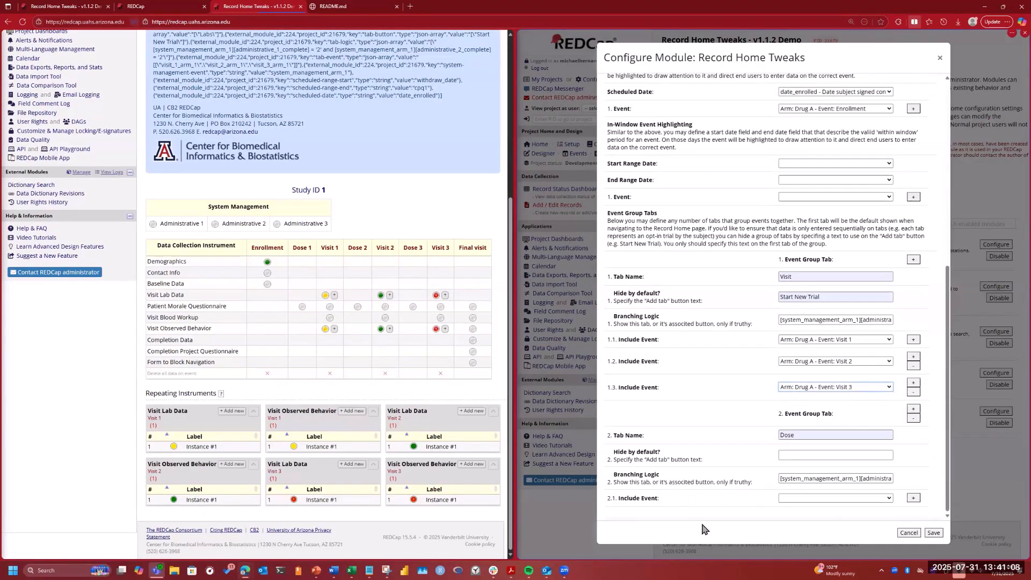
{"action": "left_click", "coordinate": [916, 412]}
{"action": "left_click", "coordinate": [888, 498]}
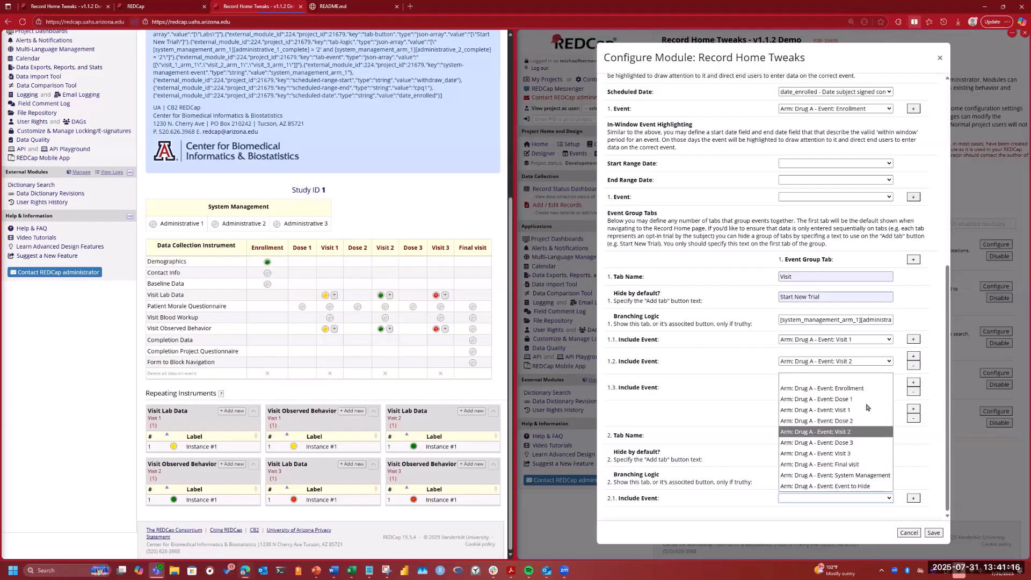
{"action": "left_click", "coordinate": [866, 403]}
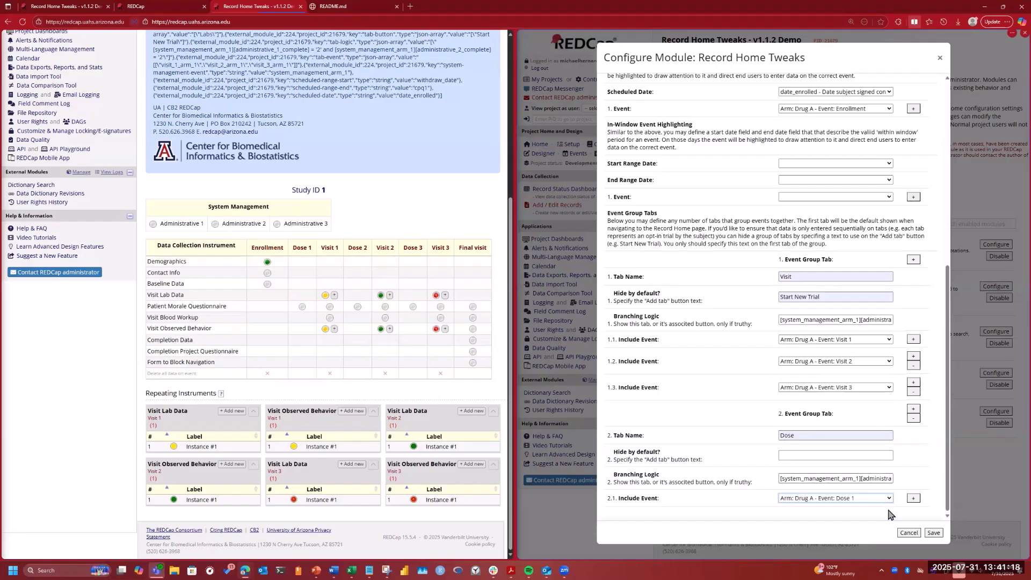
{"action": "left_click", "coordinate": [913, 498]}
{"action": "scroll", "coordinate": [863, 432], "scroll_direction": "down", "scroll_amount": 1}
{"action": "left_click", "coordinate": [865, 493]}
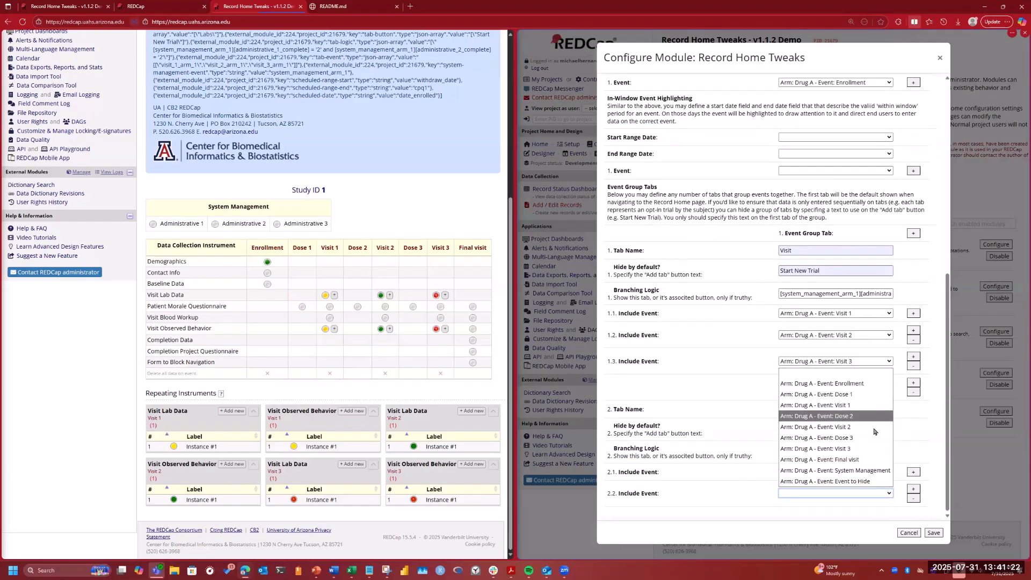
{"action": "left_click", "coordinate": [864, 416]}
{"action": "left_click", "coordinate": [914, 488]}
{"action": "scroll", "coordinate": [848, 404], "scroll_direction": "down", "scroll_amount": 1}
{"action": "left_click", "coordinate": [859, 493]}
{"action": "left_click", "coordinate": [856, 438]}
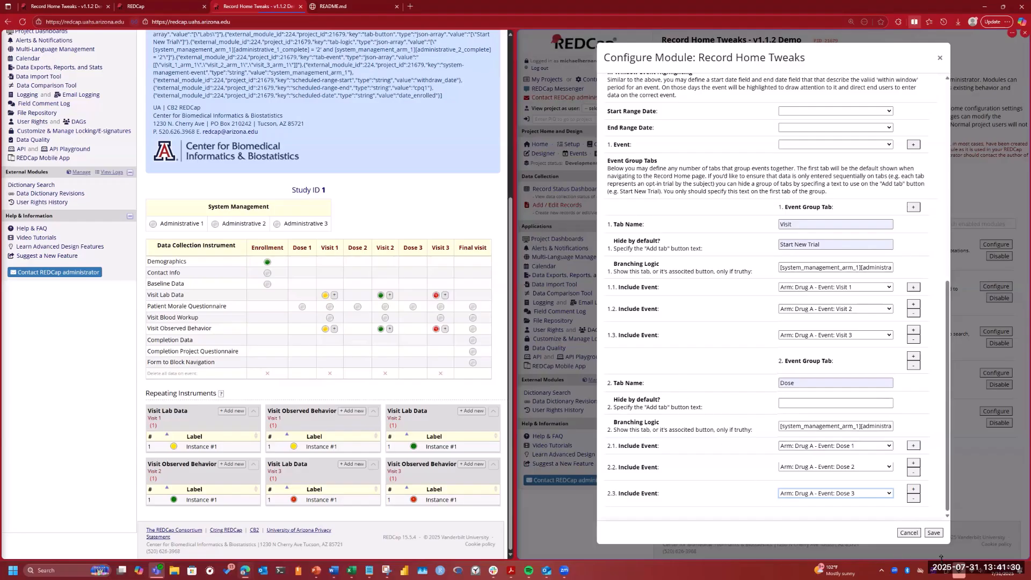
{"action": "left_click", "coordinate": [934, 535]}
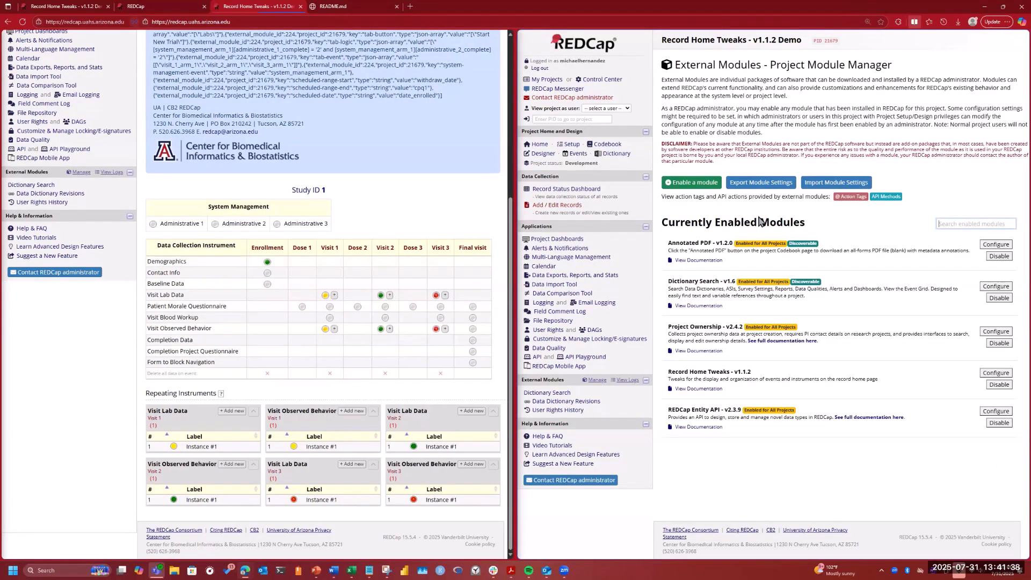
- Return to the record home page of study record 1 and reload it to check the event group tabs
{"action": "left_click", "coordinate": [73, 7]}
{"action": "scroll", "coordinate": [397, 382], "scroll_direction": "down", "scroll_amount": 3}
{"action": "scroll", "coordinate": [284, 86], "scroll_direction": "down", "scroll_amount": 1}
{"action": "left_click", "coordinate": [22, 22]}
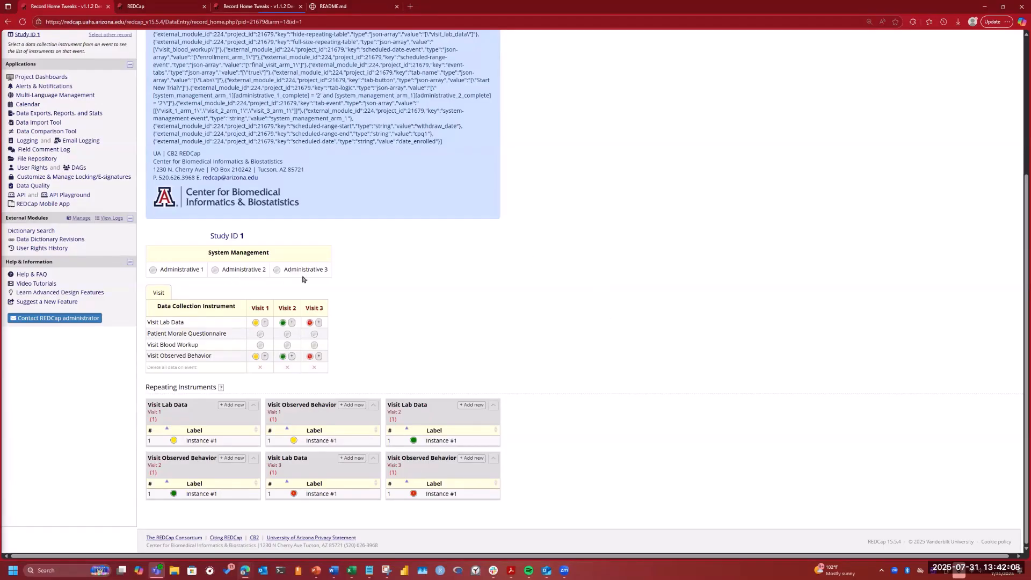
- Save record 1's Administrative 1 form as Incomplete and its Administrative 2 form as Unverified
{"action": "left_click", "coordinate": [153, 269]}
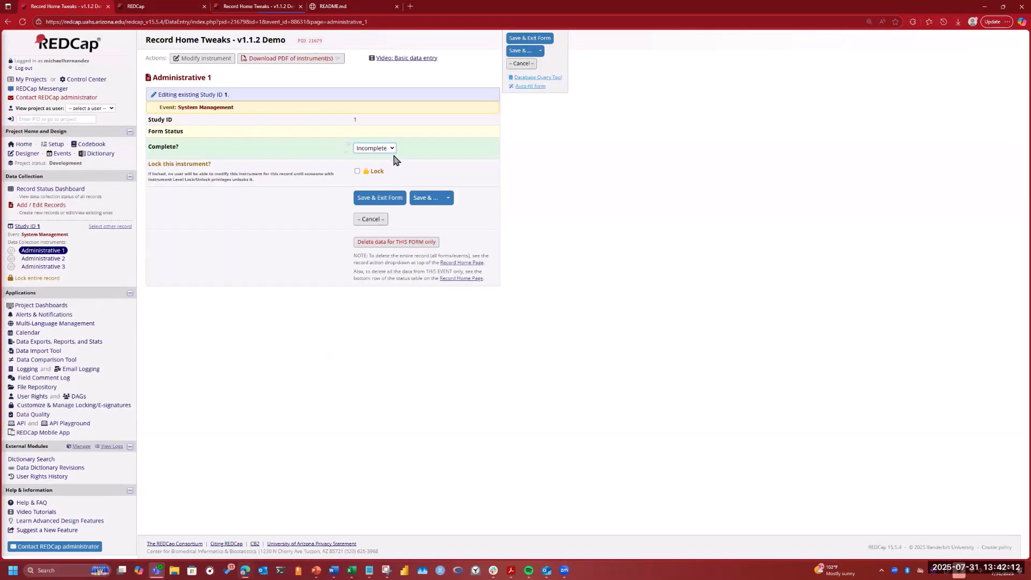
{"action": "left_click", "coordinate": [380, 196]}
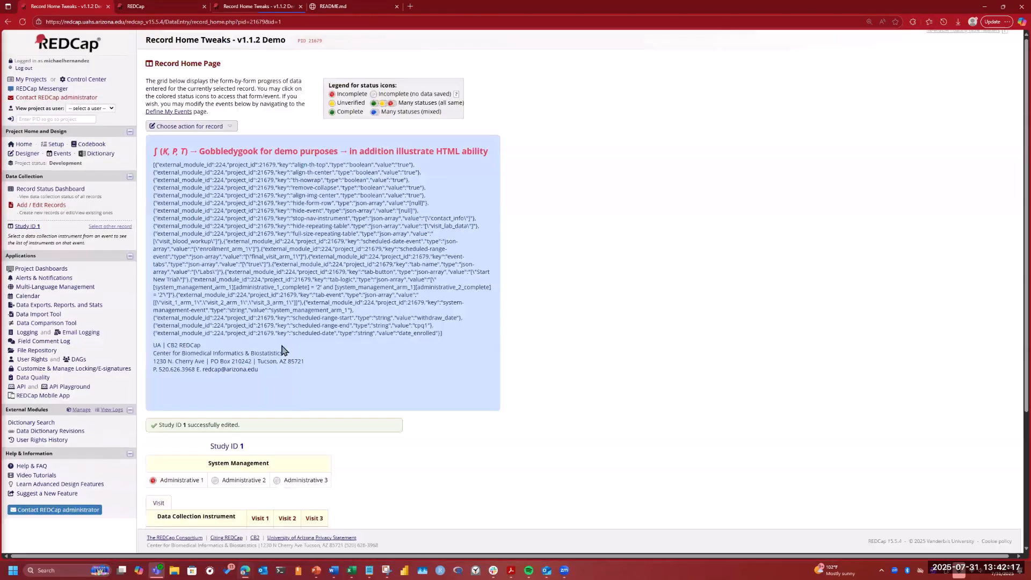
{"action": "scroll", "coordinate": [253, 357], "scroll_direction": "down", "scroll_amount": 3}
{"action": "left_click", "coordinate": [217, 321]}
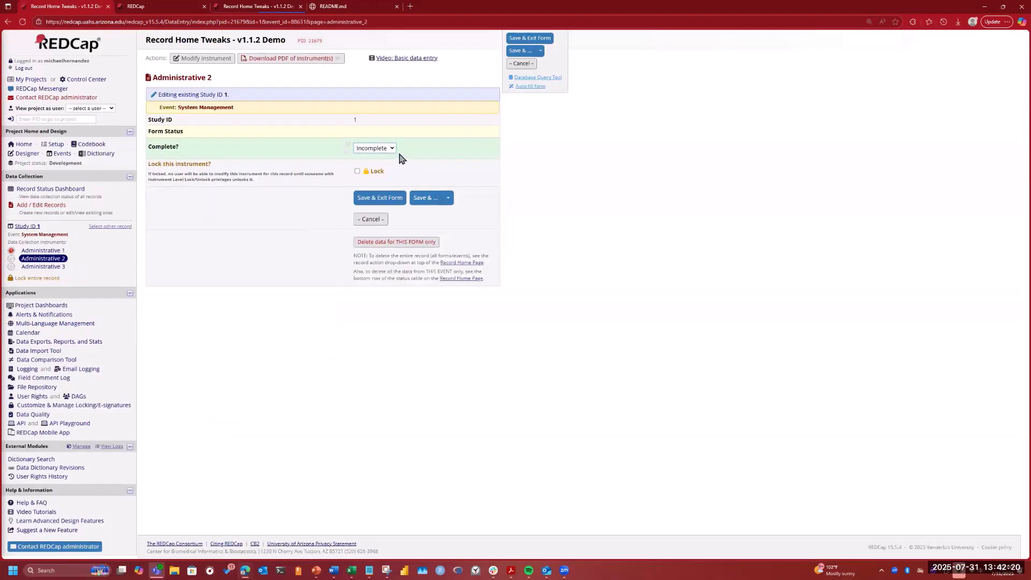
{"action": "left_click", "coordinate": [391, 149]}
{"action": "key", "text": "Return"}
{"action": "left_click", "coordinate": [380, 197]}
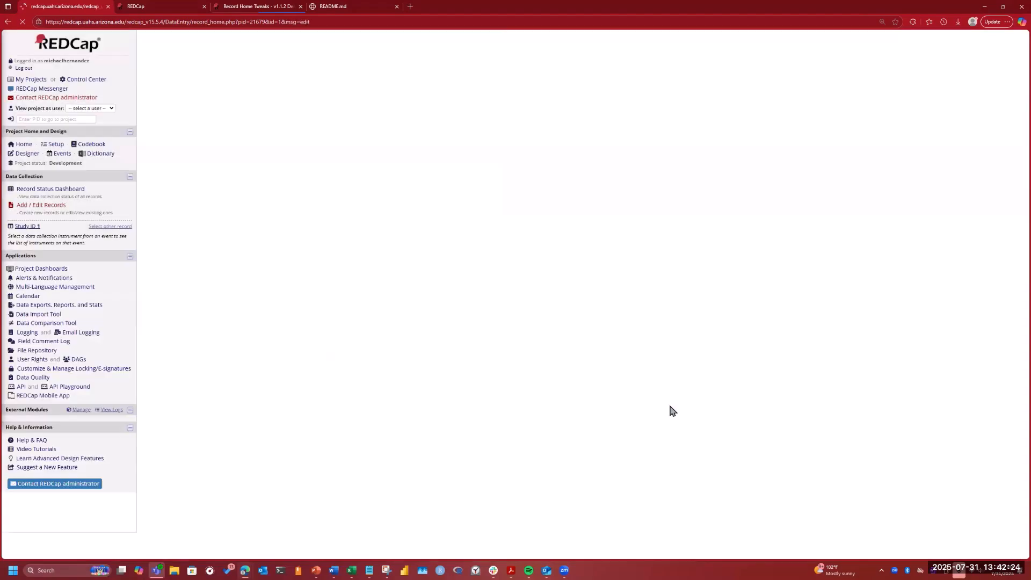
- Save record 1's Administrative 3 form as Complete and check the record home page
{"action": "scroll", "coordinate": [491, 392], "scroll_direction": "down", "scroll_amount": 5}
{"action": "left_click", "coordinate": [278, 270]}
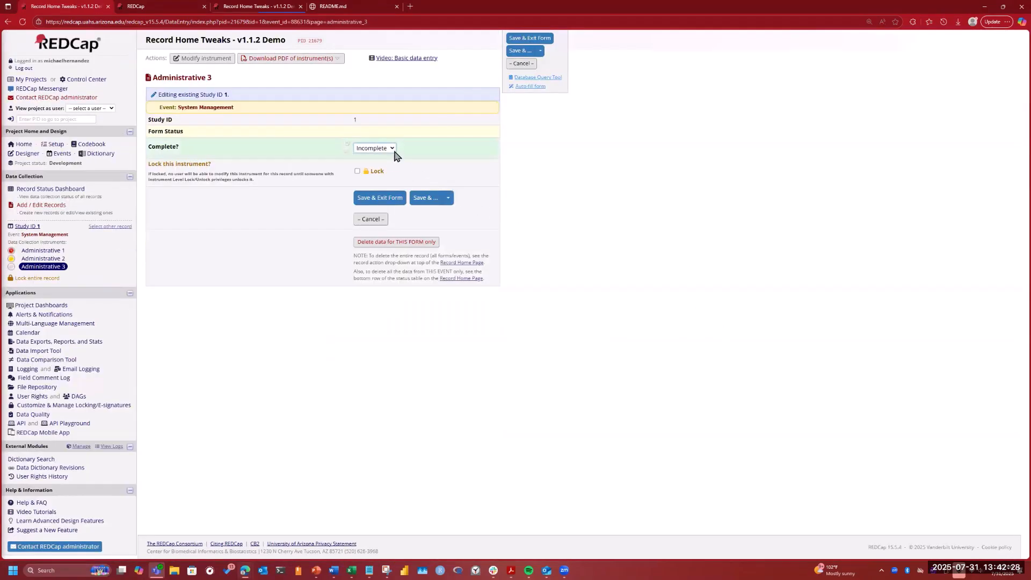
{"action": "left_click", "coordinate": [394, 150]}
{"action": "left_click", "coordinate": [376, 183]}
{"action": "left_click", "coordinate": [378, 197]}
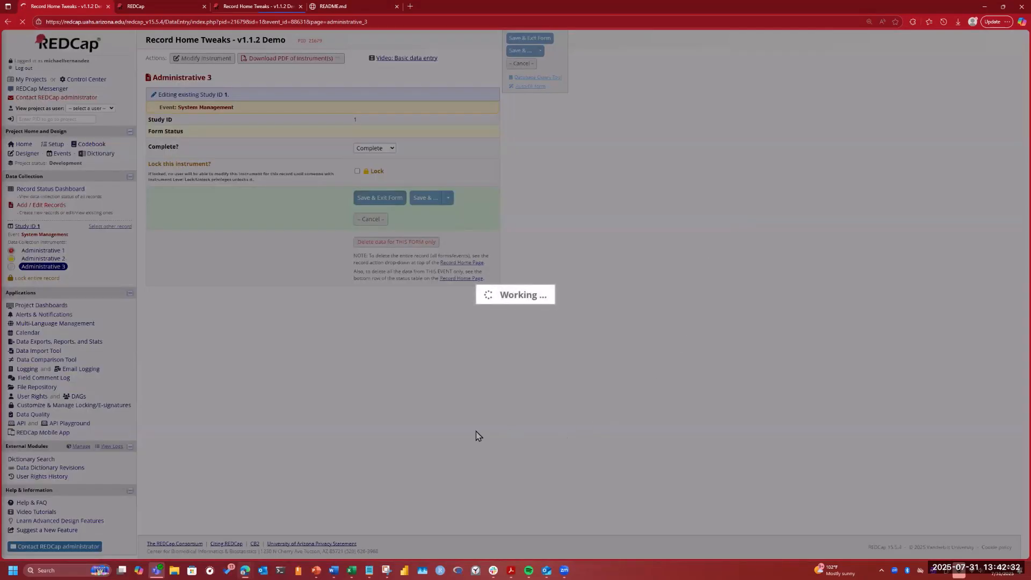
{"action": "scroll", "coordinate": [366, 411], "scroll_direction": "down", "scroll_amount": 4}
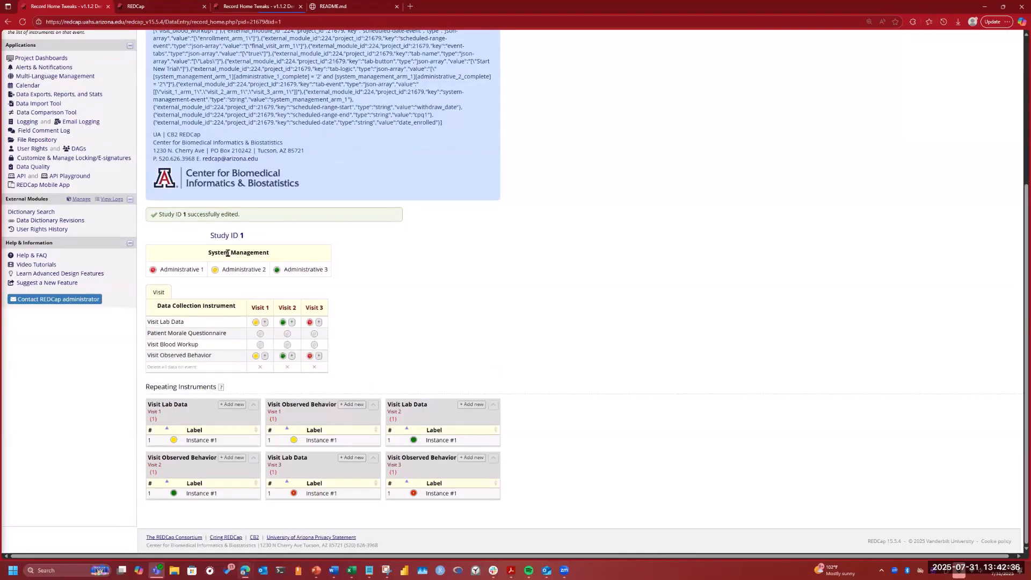
- Open the Dose 1 Patient Morale Questionnaire of record 1 from the status dashboard
{"action": "scroll", "coordinate": [209, 284], "scroll_direction": "up", "scroll_amount": 4}
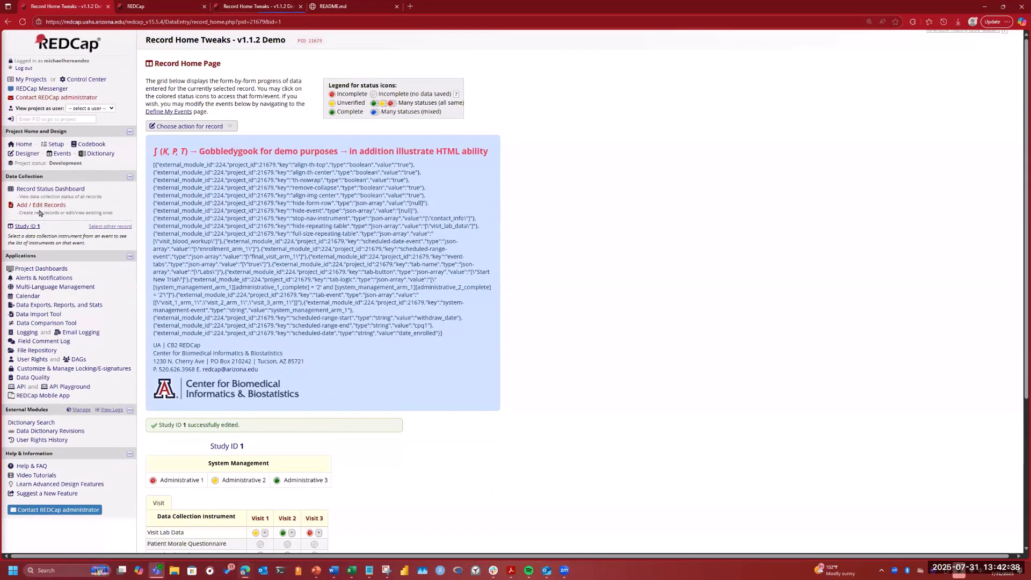
{"action": "left_click", "coordinate": [45, 191]}
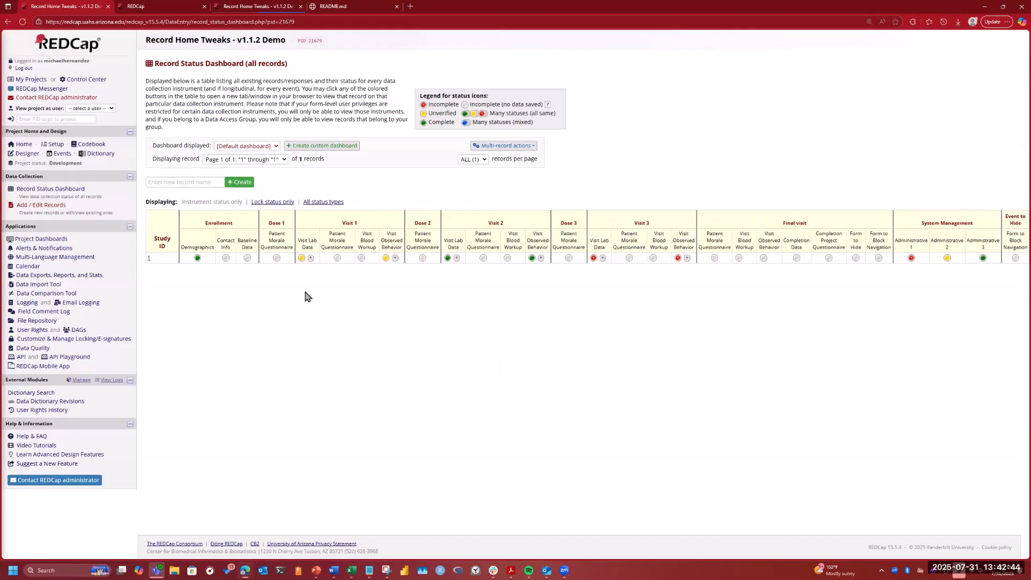
{"action": "left_click", "coordinate": [276, 259]}
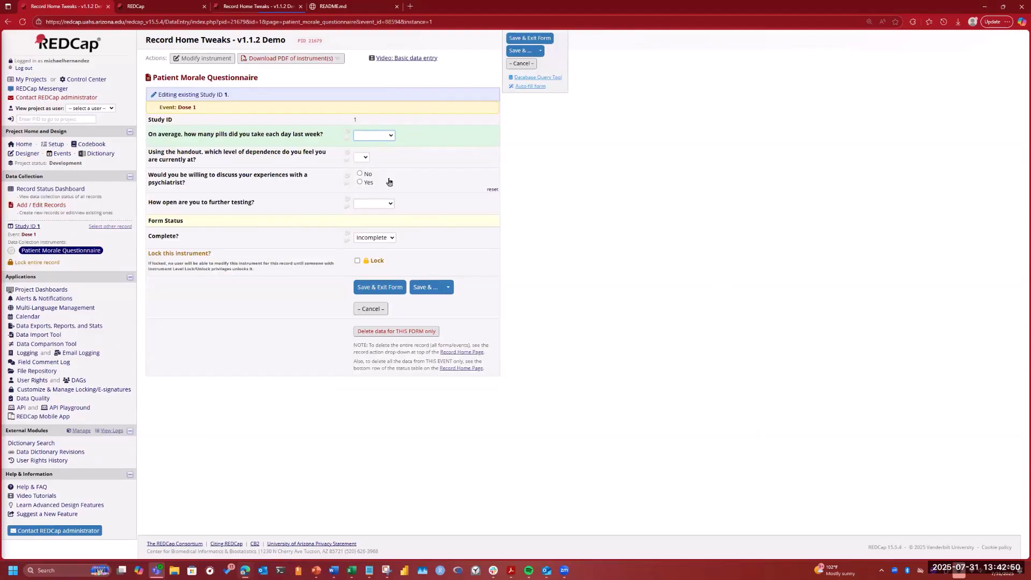
- Enable surveys for the project and enable the Patient Morale Questionnaire as a survey in the Online Designer
{"action": "left_click", "coordinate": [24, 154]}
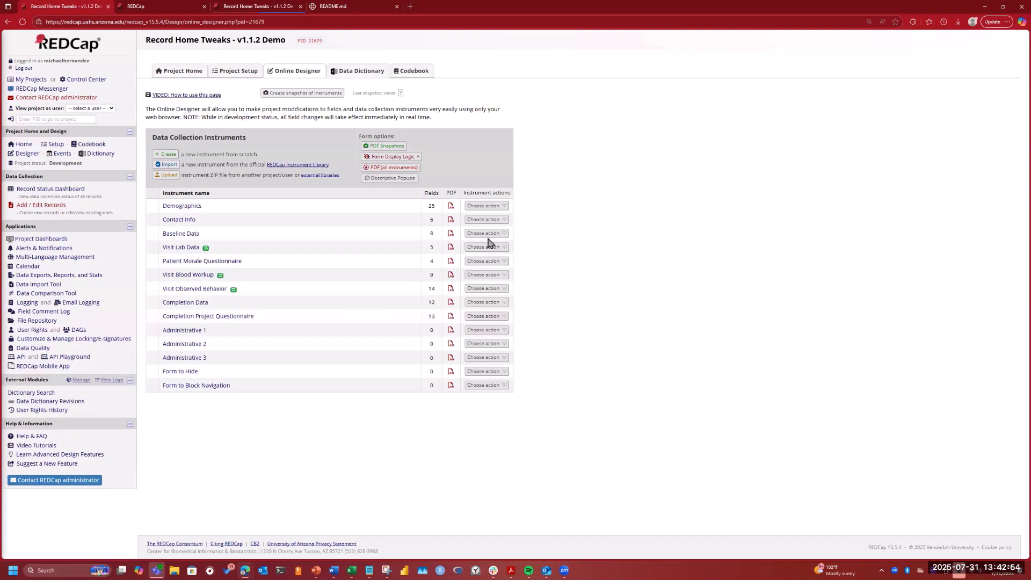
{"action": "left_click", "coordinate": [55, 146]}
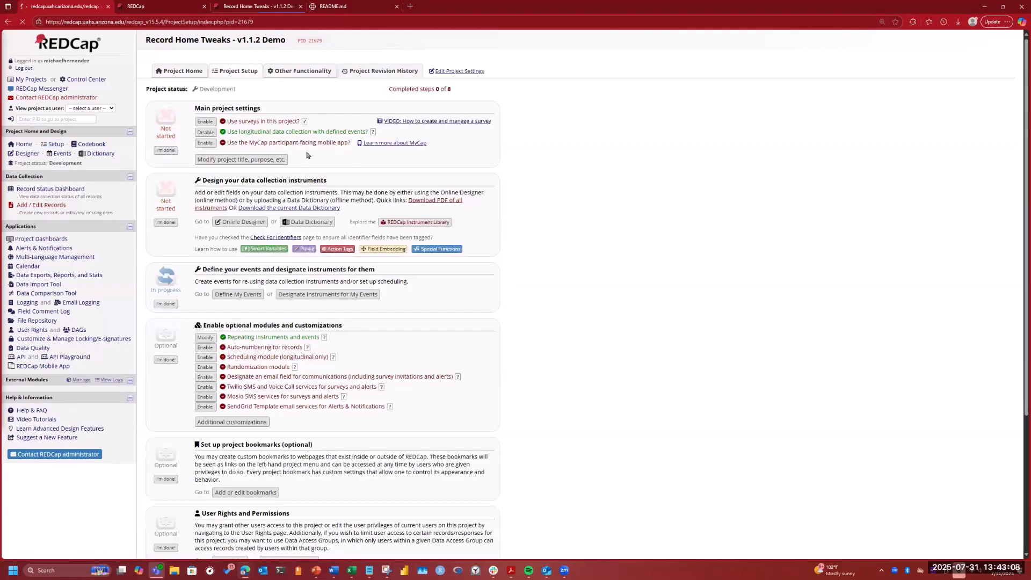
{"action": "left_click", "coordinate": [204, 121]}
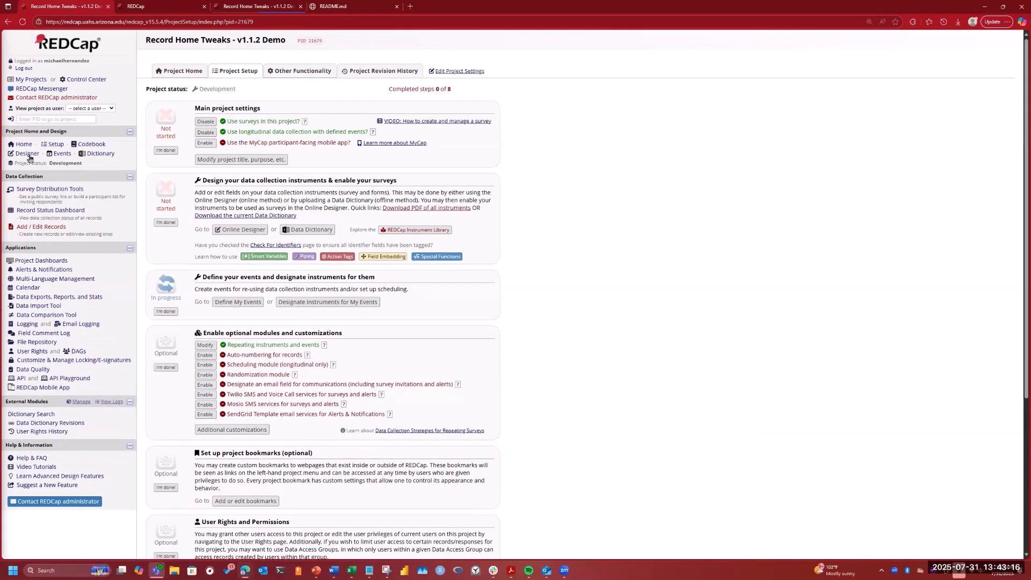
{"action": "left_click", "coordinate": [221, 230]}
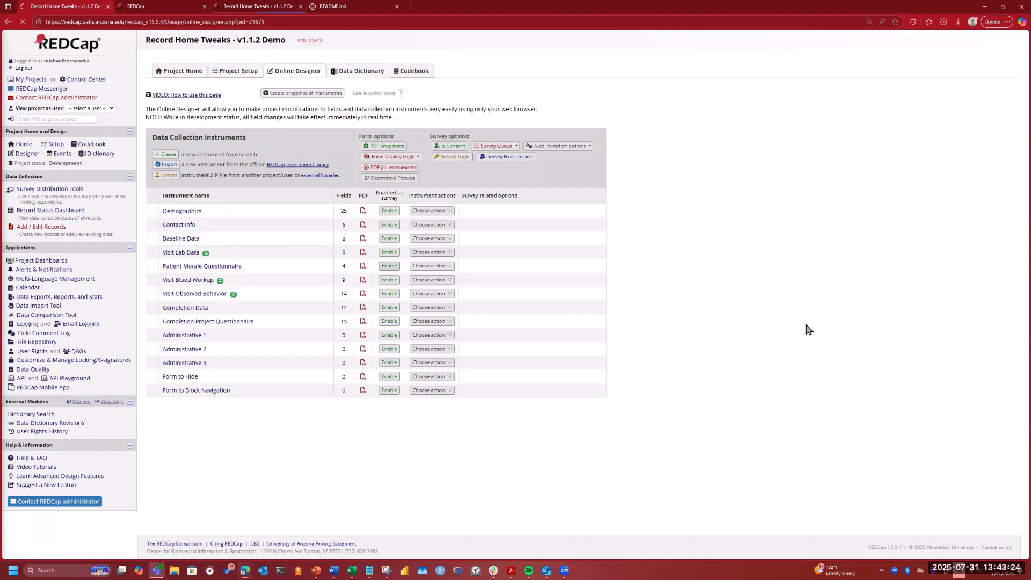
{"action": "left_click", "coordinate": [568, 139]}
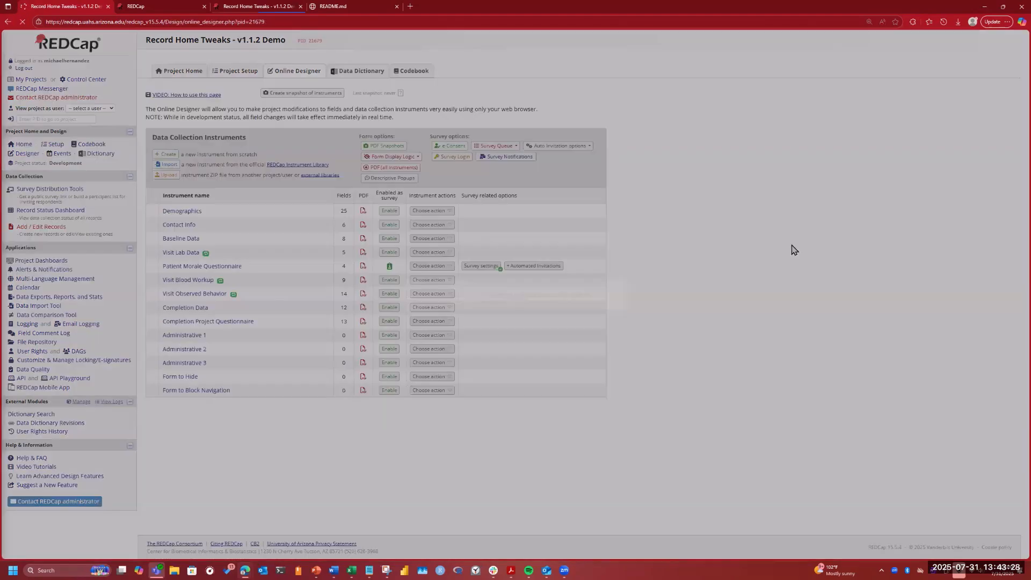
- Open the Patient Morale Questionnaire survey for record 1's Dose 1 event from the status dashboard
{"action": "left_click", "coordinate": [47, 210]}
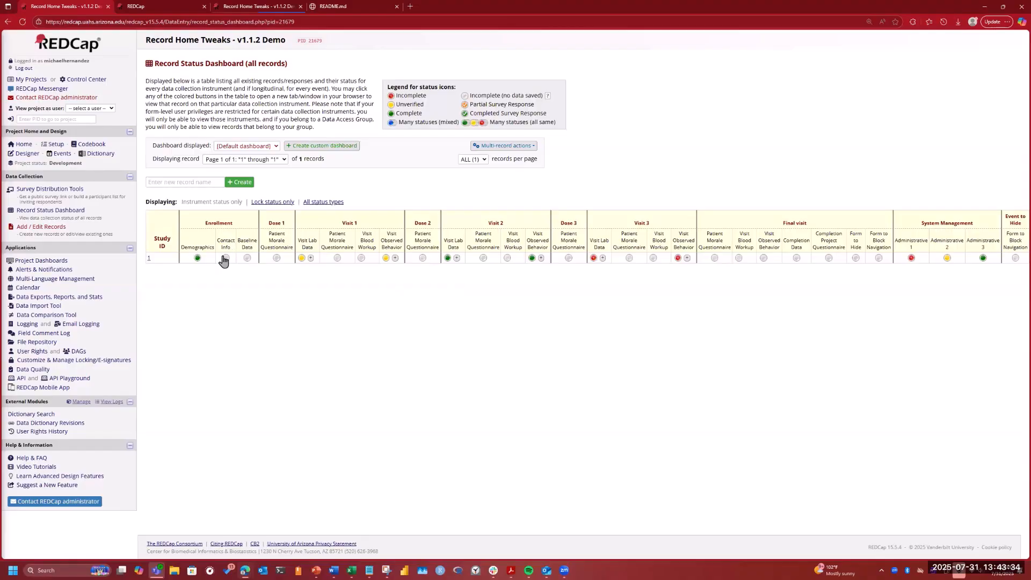
{"action": "left_click", "coordinate": [275, 258]}
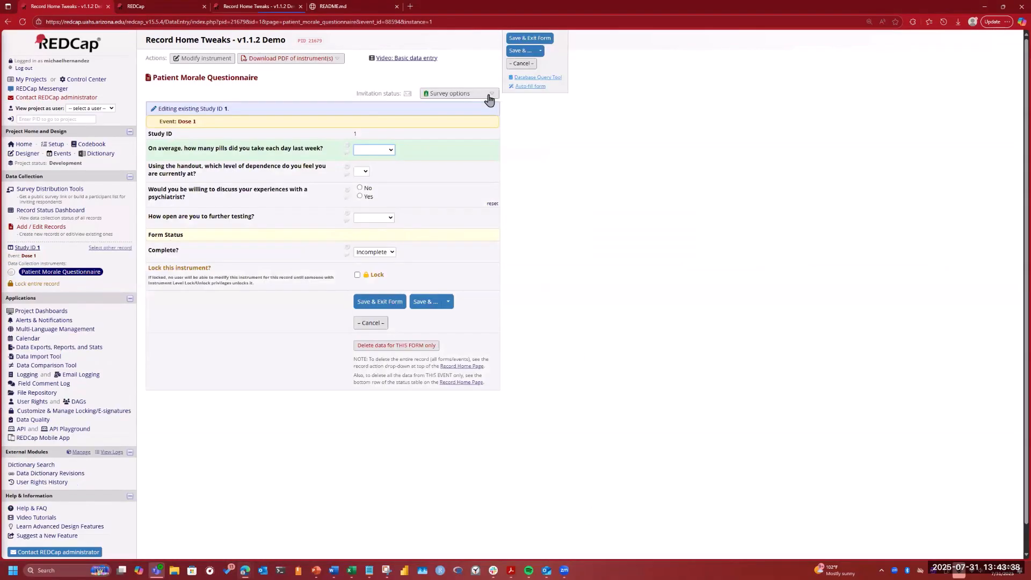
{"action": "left_click", "coordinate": [456, 93]}
{"action": "left_click", "coordinate": [449, 107]}
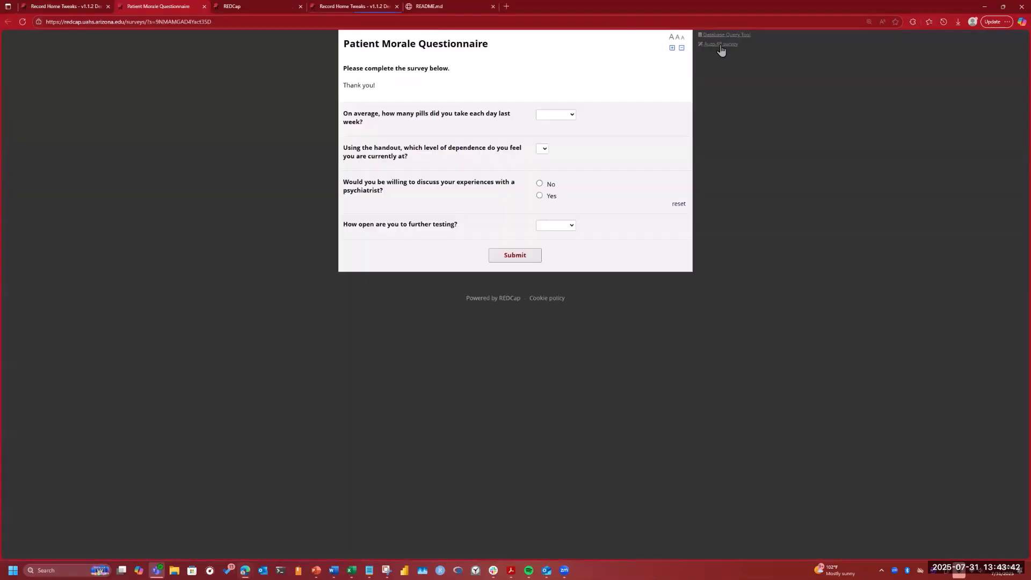
- Auto-fill and submit the survey, keeping "not open" for further testing, and close it to return to the questionnaire form
{"action": "left_click", "coordinate": [720, 45]}
{"action": "left_click", "coordinate": [572, 229]}
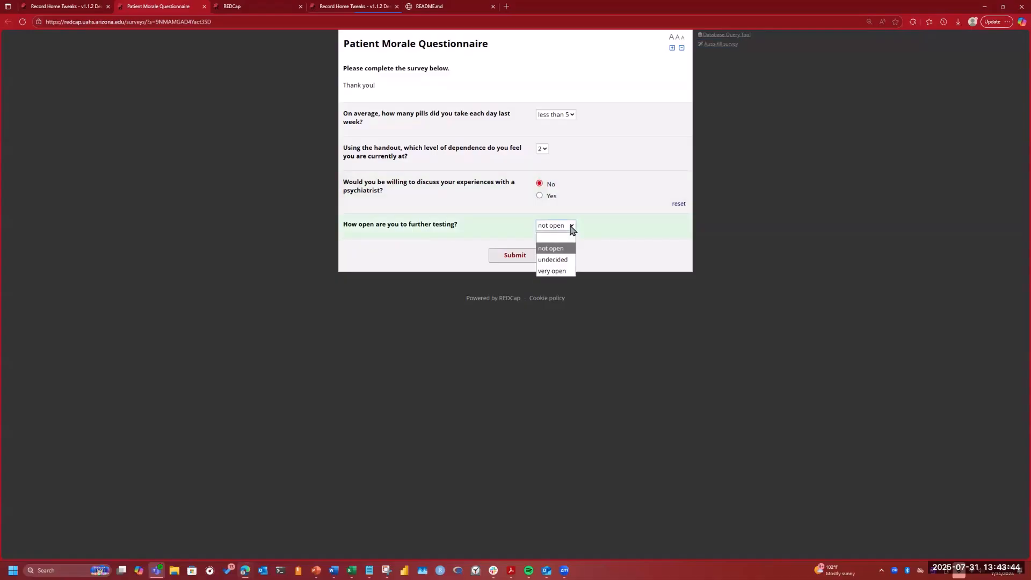
{"action": "left_click", "coordinate": [570, 228]}
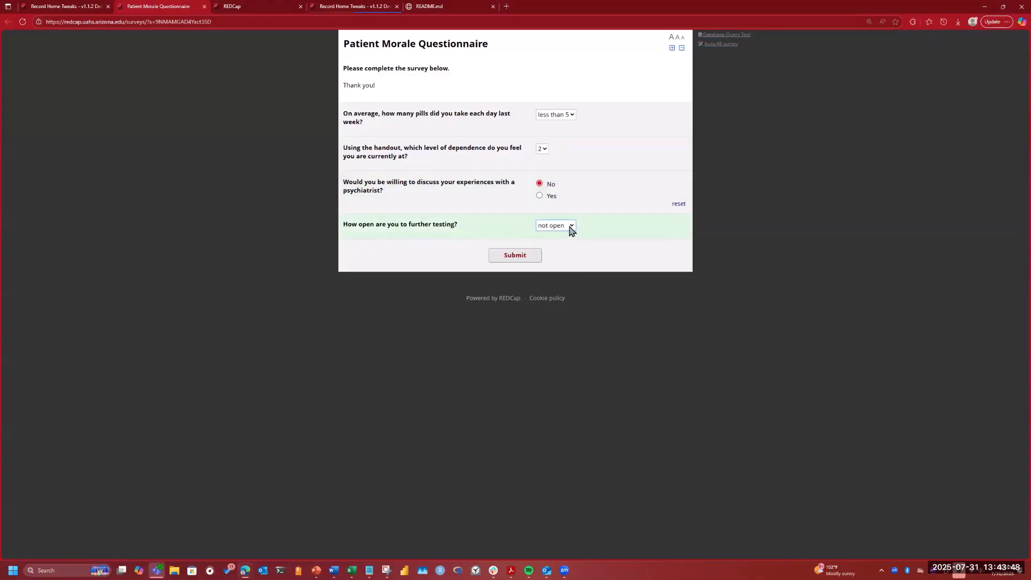
{"action": "left_click", "coordinate": [511, 255]}
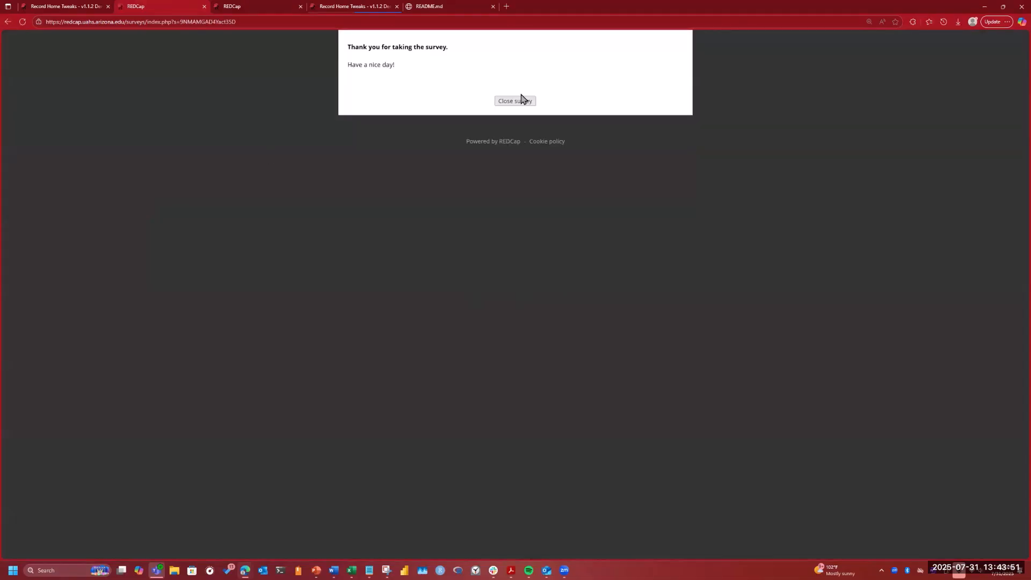
{"action": "left_click", "coordinate": [520, 101]}
{"action": "left_click", "coordinate": [94, 7]}
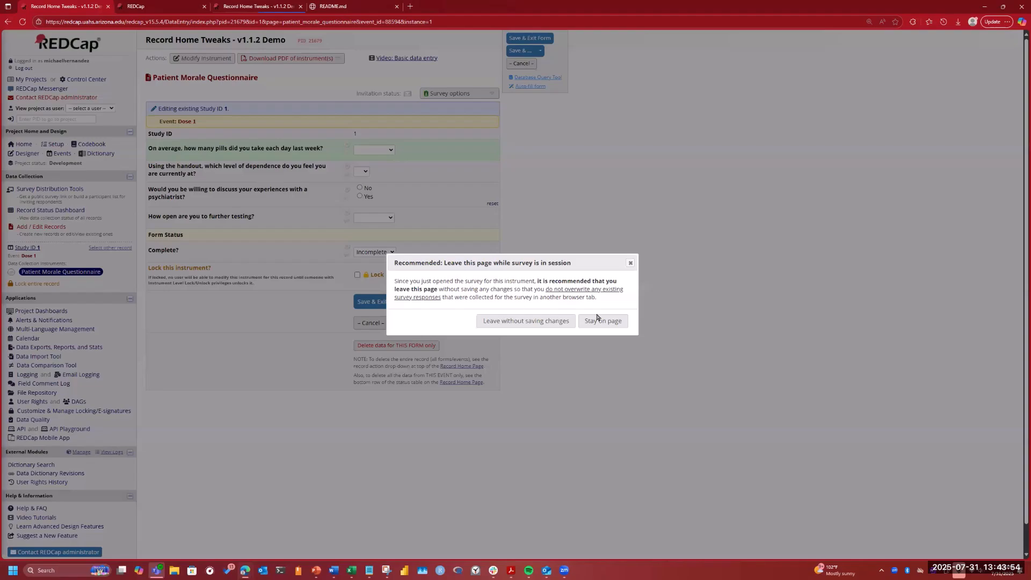
- Stay on the questionnaire page, and open record 1's home page from the Record Status Dashboard to view its event grid
{"action": "left_click", "coordinate": [595, 322]}
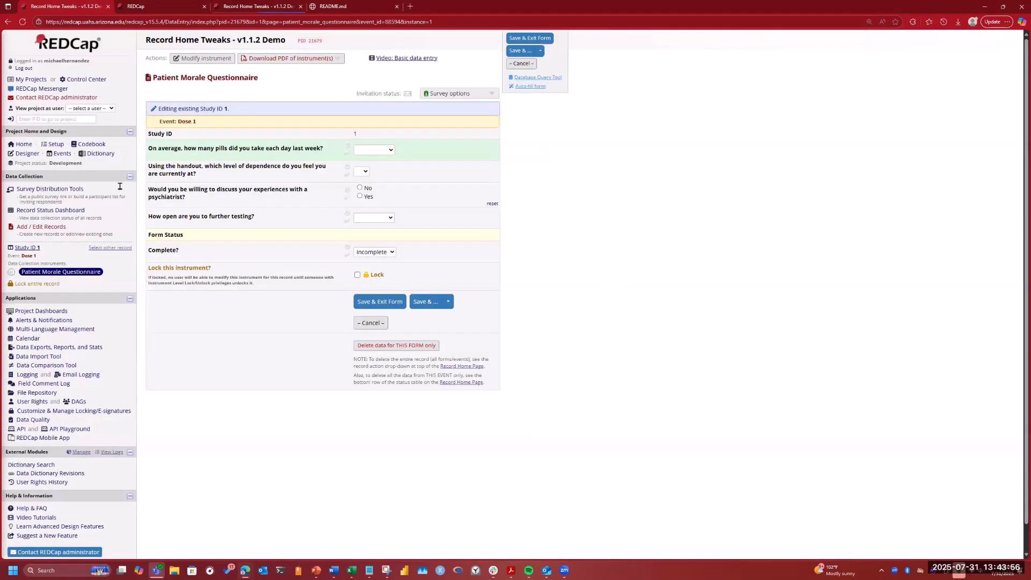
{"action": "left_click", "coordinate": [50, 210]}
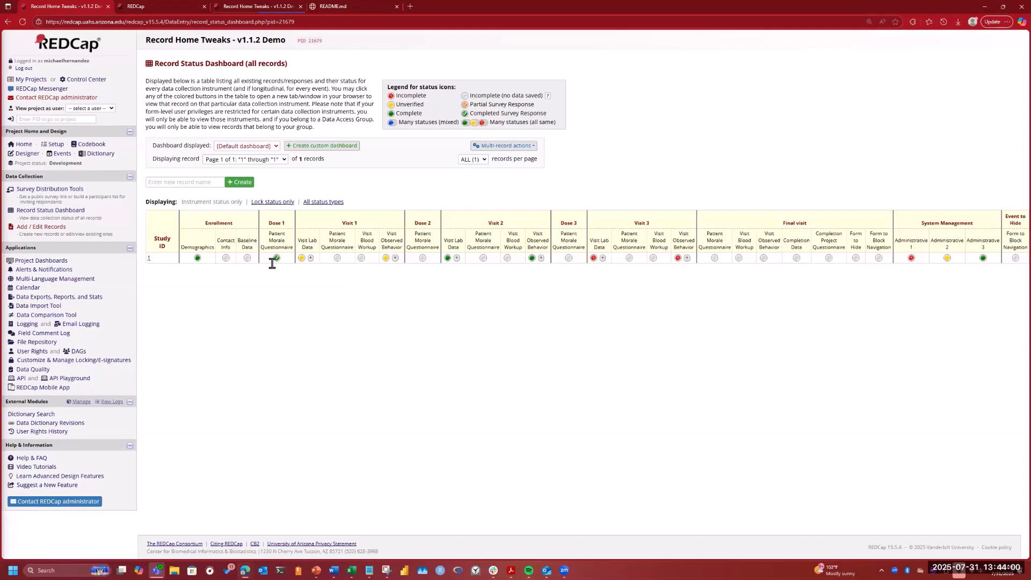
{"action": "left_click", "coordinate": [150, 258]}
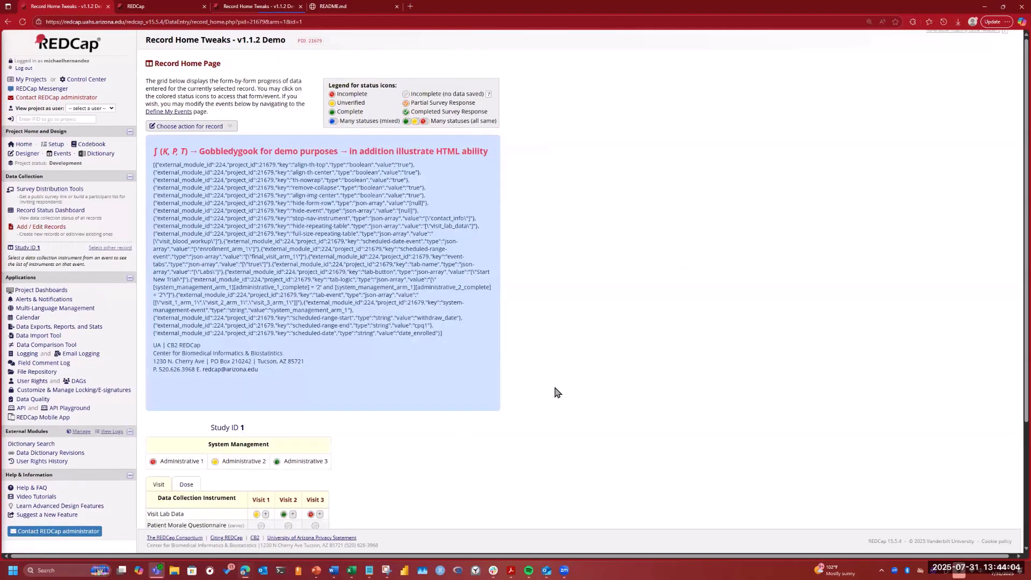
{"action": "scroll", "coordinate": [520, 301], "scroll_direction": "down", "scroll_amount": 3}
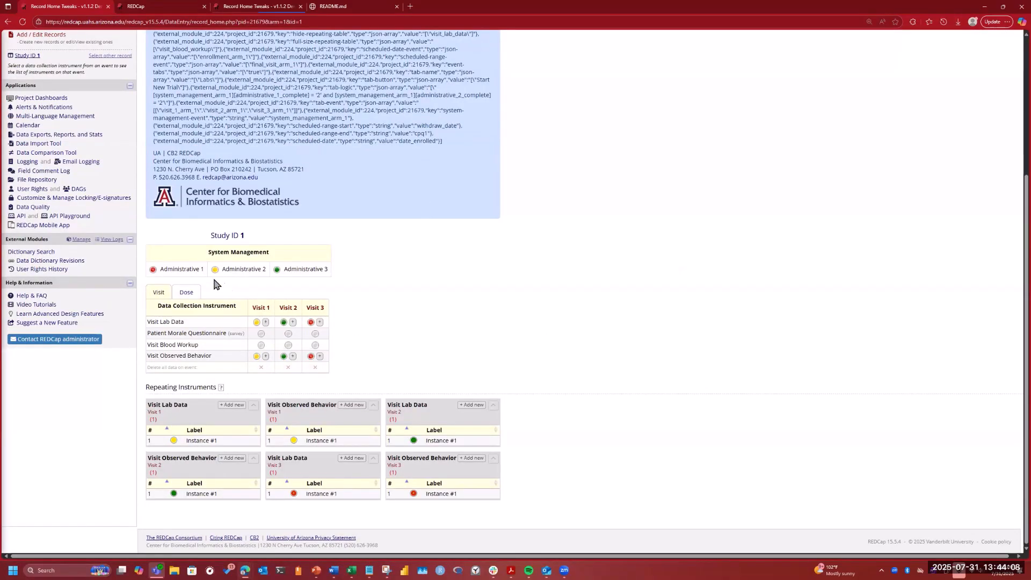
- View record 1's Administrative 1 form, and return to the record home page to show the Dose event group
{"action": "left_click", "coordinate": [153, 269]}
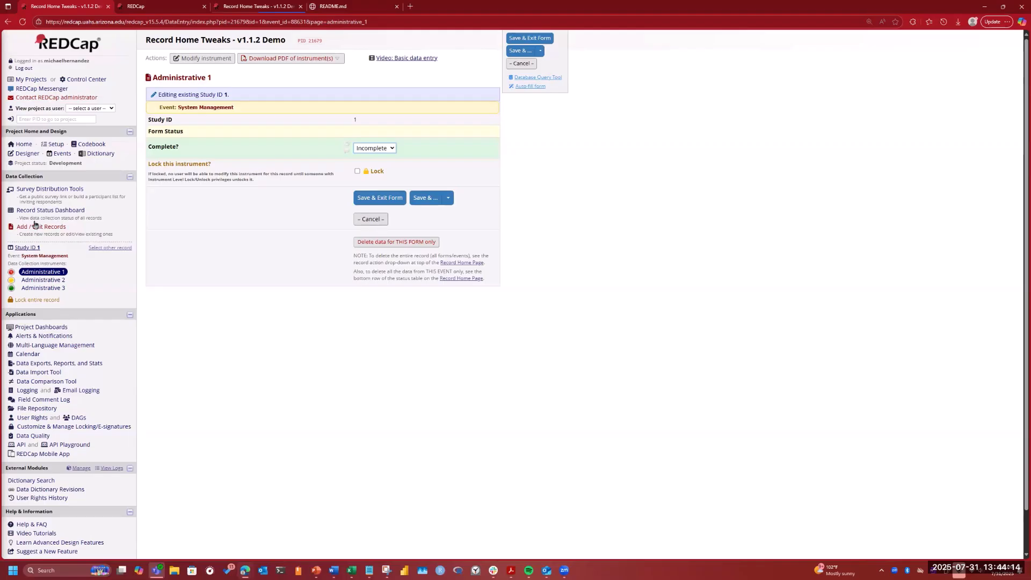
{"action": "left_click", "coordinate": [22, 247]}
{"action": "scroll", "coordinate": [571, 338], "scroll_direction": "down", "scroll_amount": 3}
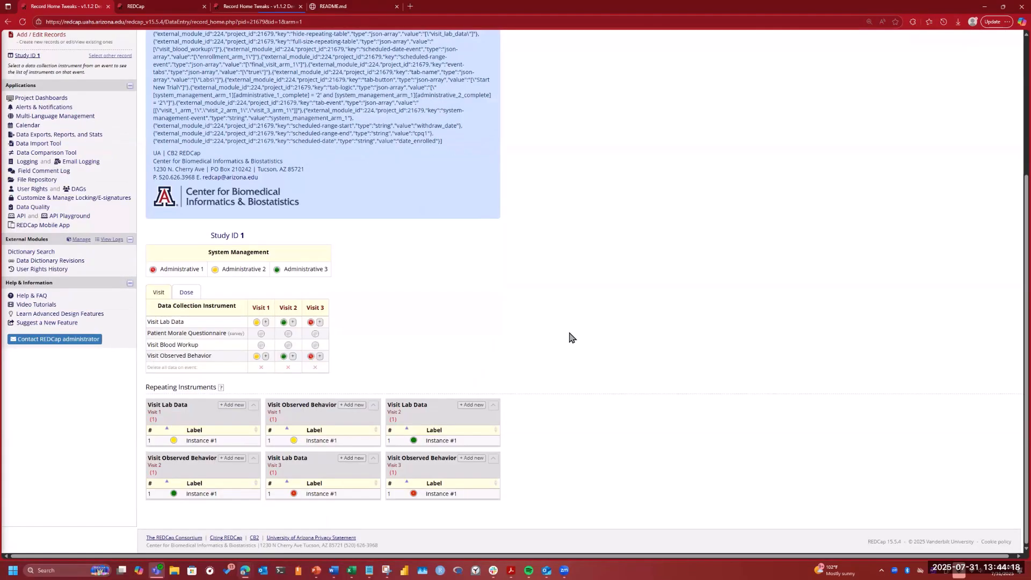
{"action": "left_click", "coordinate": [185, 297]}
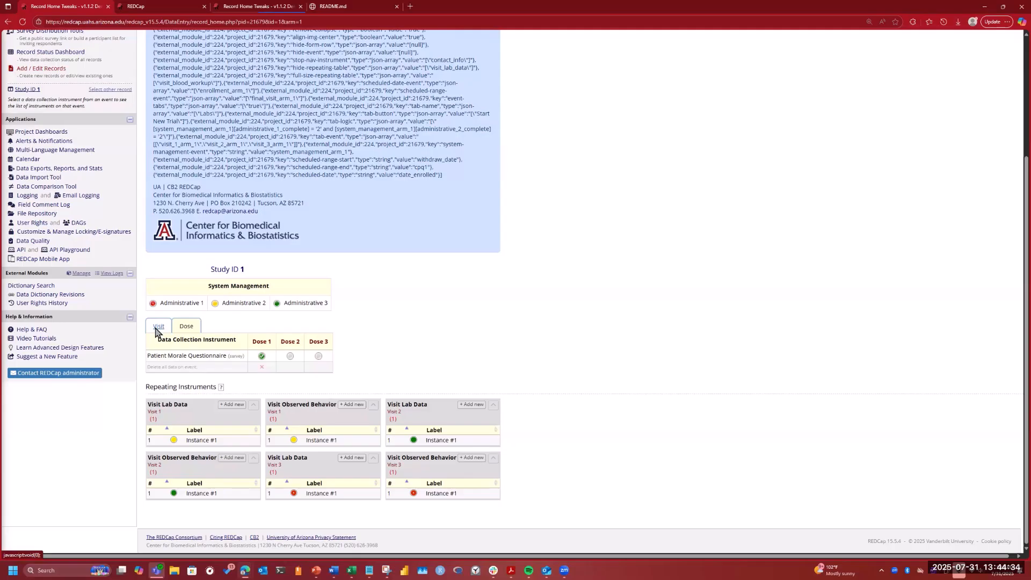
- Set record 1's Administrative 1 form status to Complete and save the form
{"action": "left_click", "coordinate": [152, 306]}
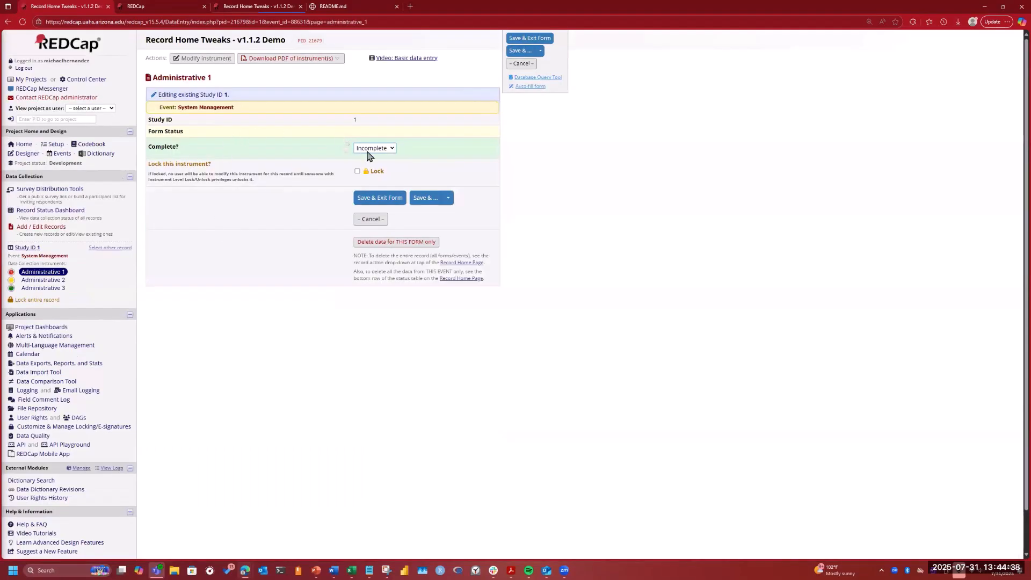
{"action": "left_click", "coordinate": [393, 151]}
{"action": "left_click", "coordinate": [371, 179]}
{"action": "left_click", "coordinate": [380, 197]}
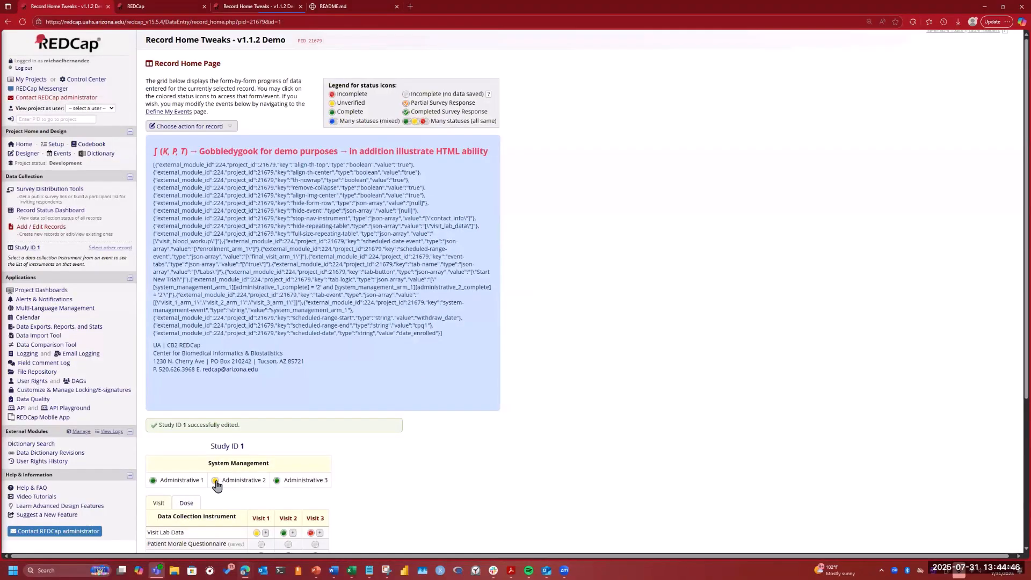
- Set record 1's Administrative 2 form status to Complete and save the form
{"action": "key", "text": "alt+Left"}
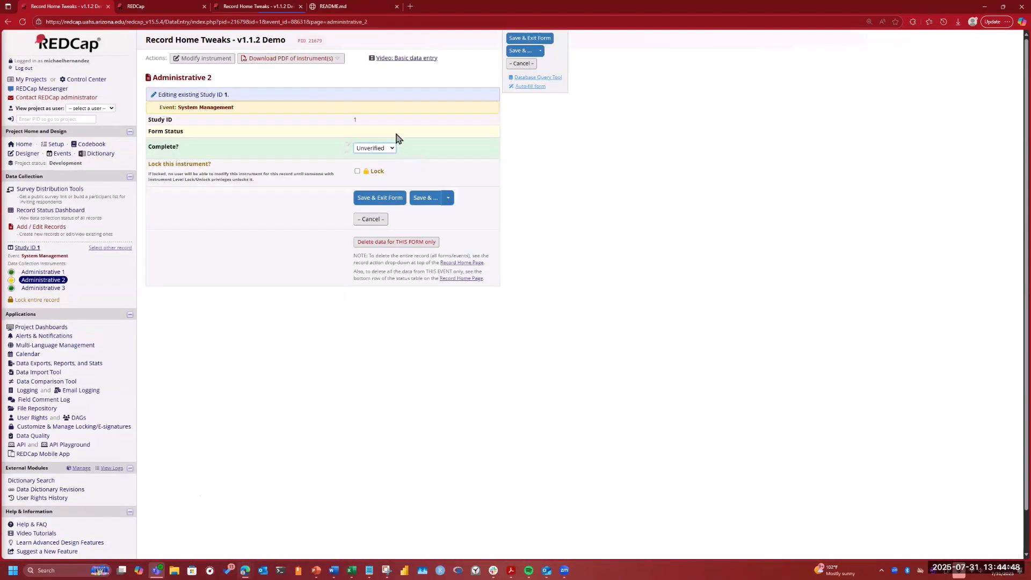
{"action": "left_click", "coordinate": [391, 150]}
{"action": "left_click", "coordinate": [379, 183]}
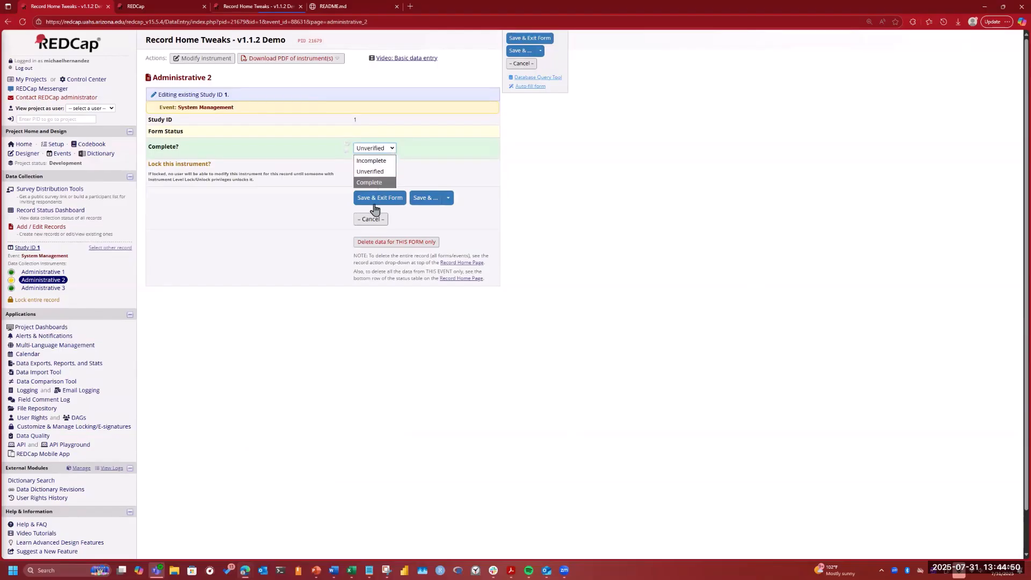
{"action": "left_click", "coordinate": [378, 200]}
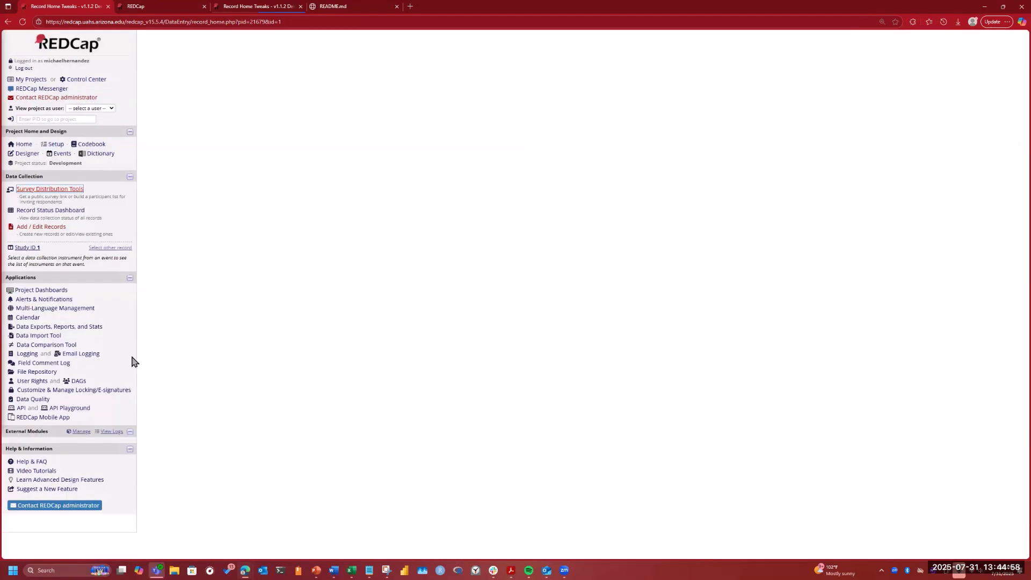
- Check the event group tabs on record 1's home page, view the Record Status Dashboard and return to the record
{"action": "scroll", "coordinate": [150, 396], "scroll_direction": "down", "scroll_amount": 3}
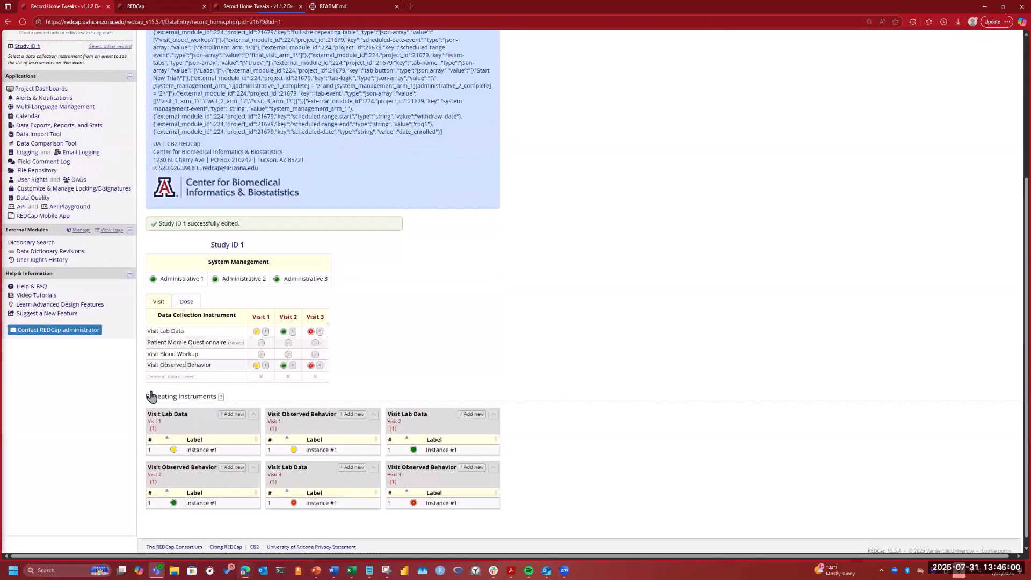
{"action": "scroll", "coordinate": [161, 400], "scroll_direction": "up", "scroll_amount": 3}
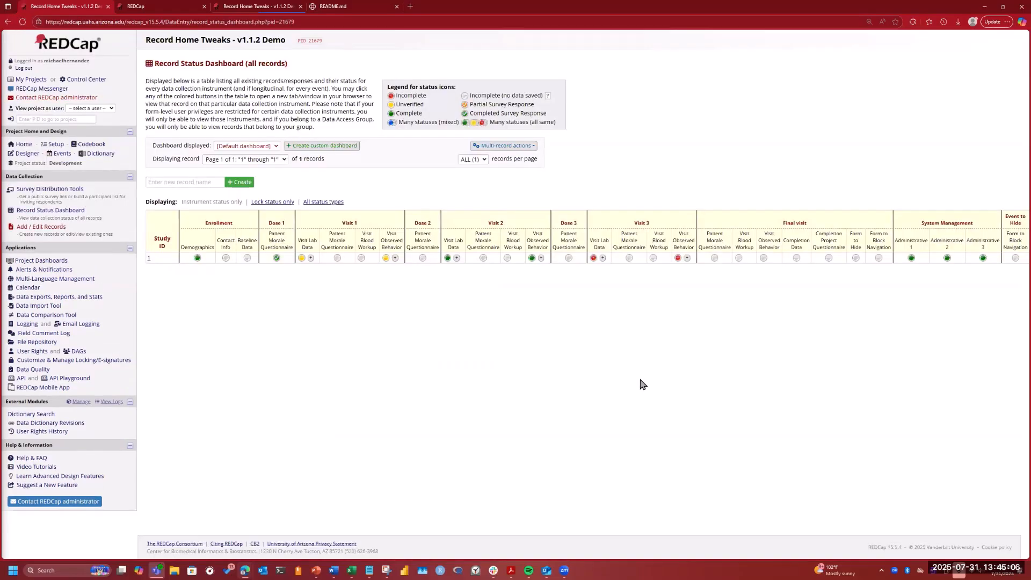
{"action": "key", "text": "alt+Left"}
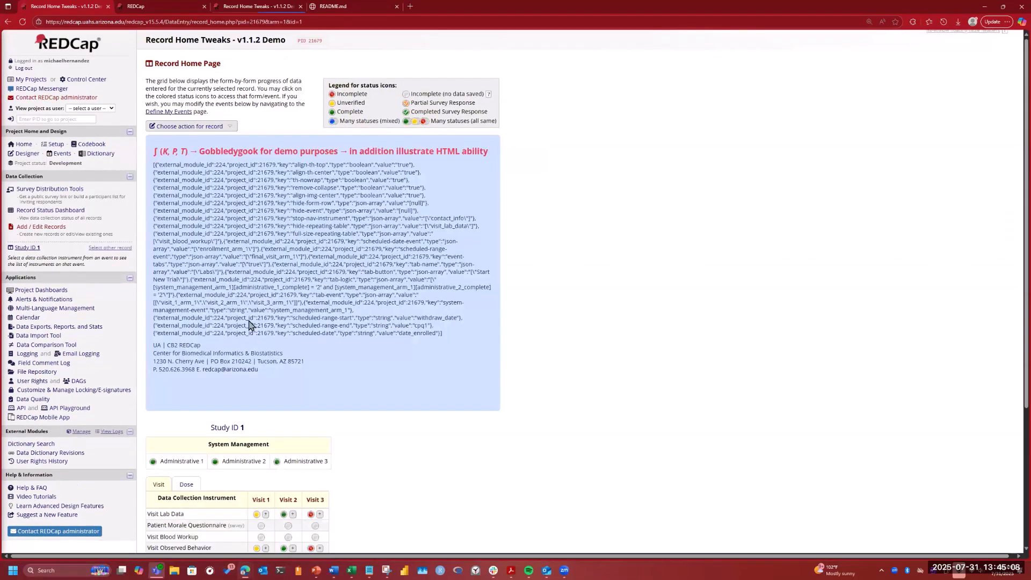
{"action": "scroll", "coordinate": [914, 274], "scroll_direction": "down", "scroll_amount": 3}
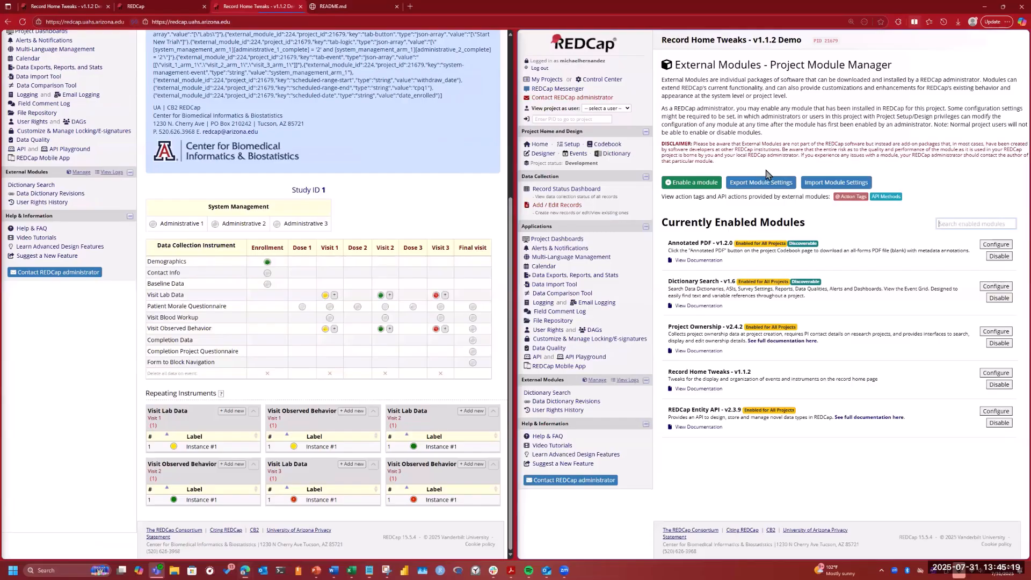
- Open the Record Home Tweaks configuration and check the branching logic of the Visit and Dose event group tabs
{"action": "left_click", "coordinate": [996, 372]}
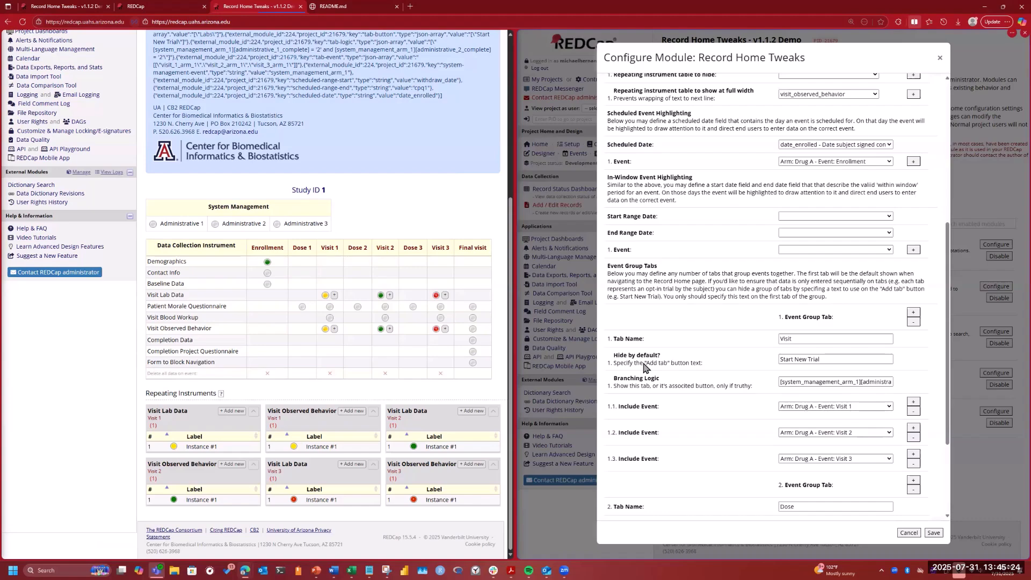
{"action": "scroll", "coordinate": [759, 376], "scroll_direction": "down", "scroll_amount": 3}
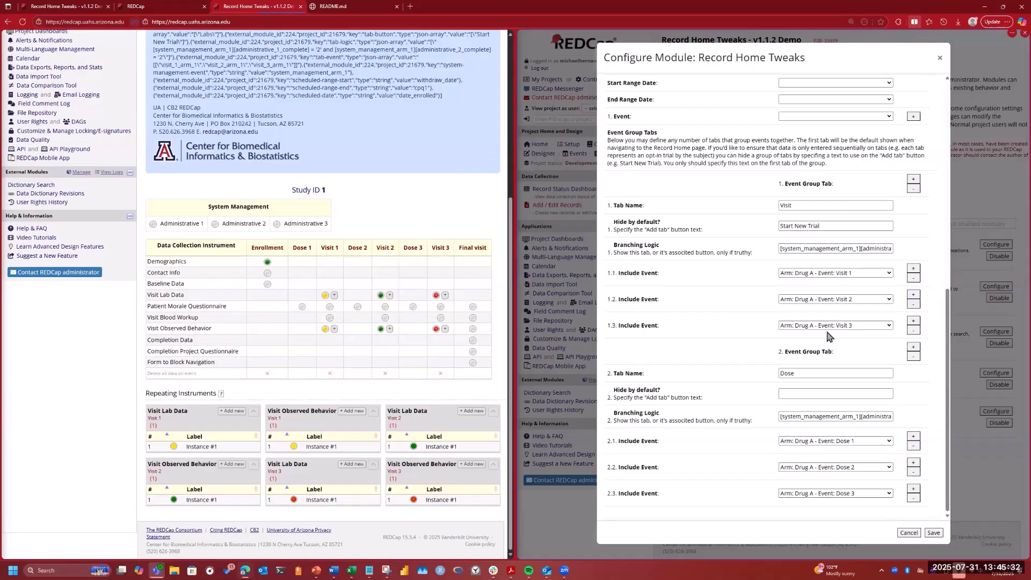
{"action": "left_click", "coordinate": [833, 248]}
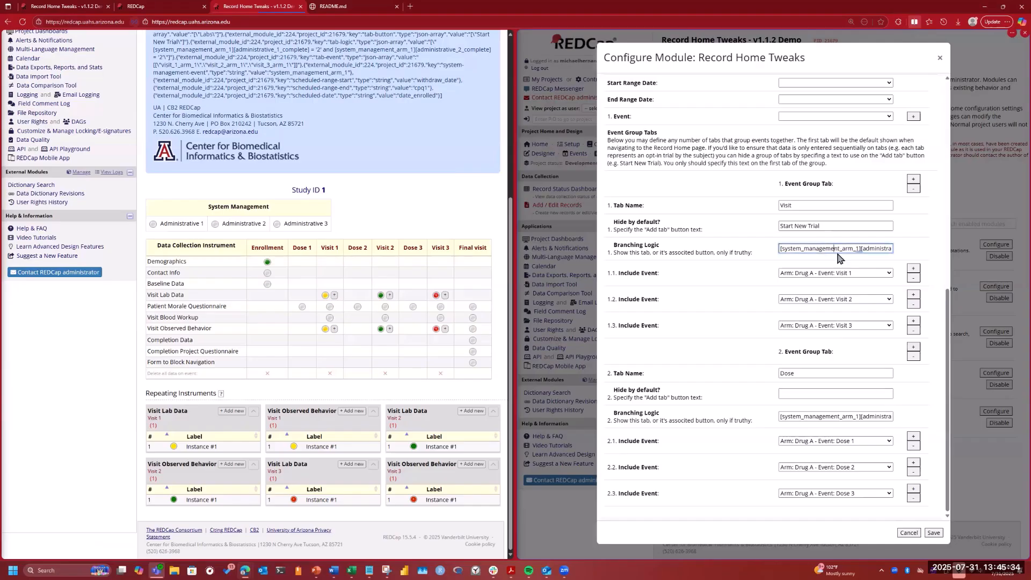
{"action": "key", "text": "ctrl+a"}
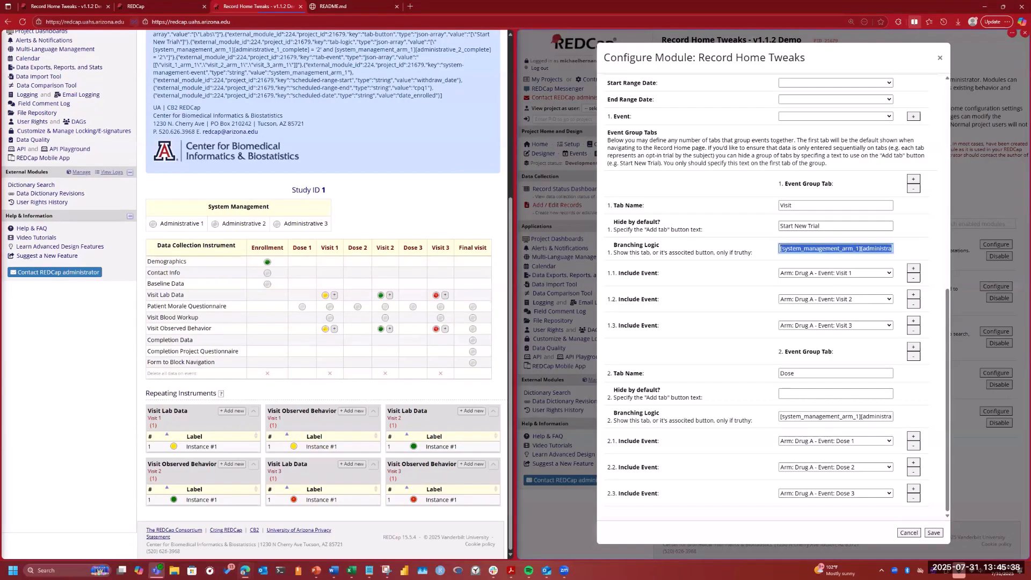
{"action": "left_click", "coordinate": [861, 249]}
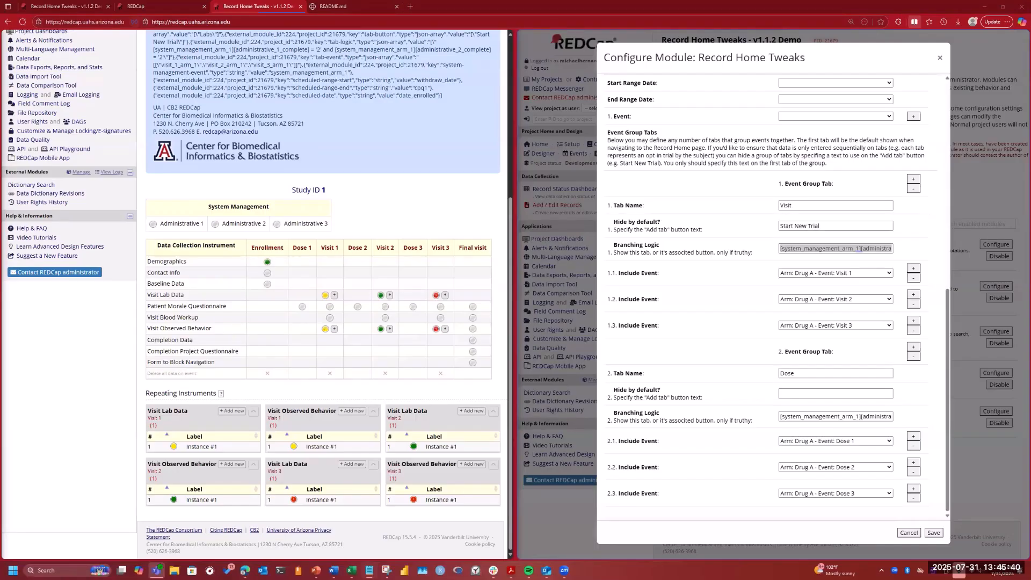
{"action": "left_click", "coordinate": [811, 420]}
{"action": "key", "text": "ctrl+a"}
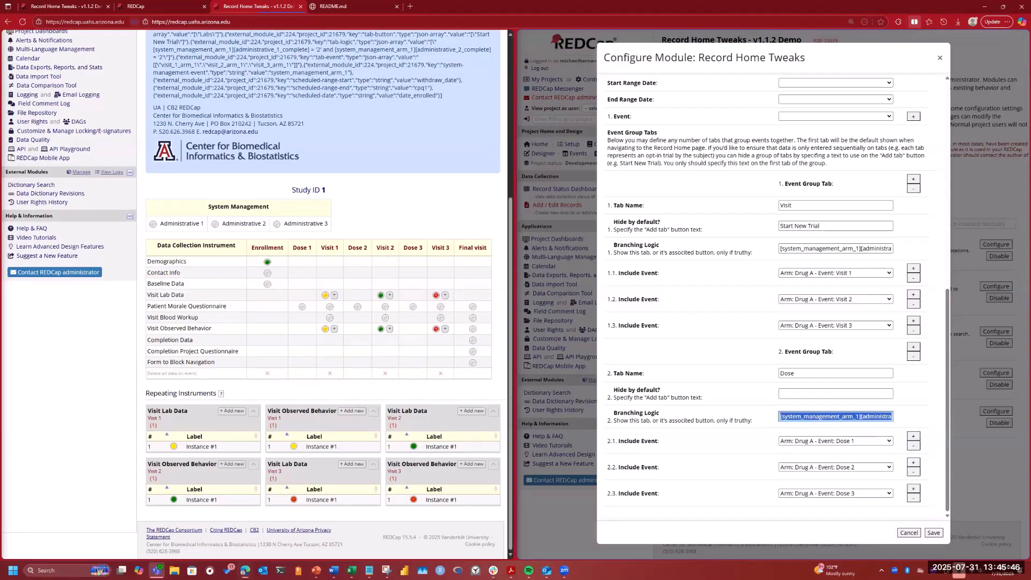
{"action": "left_click", "coordinate": [862, 417]}
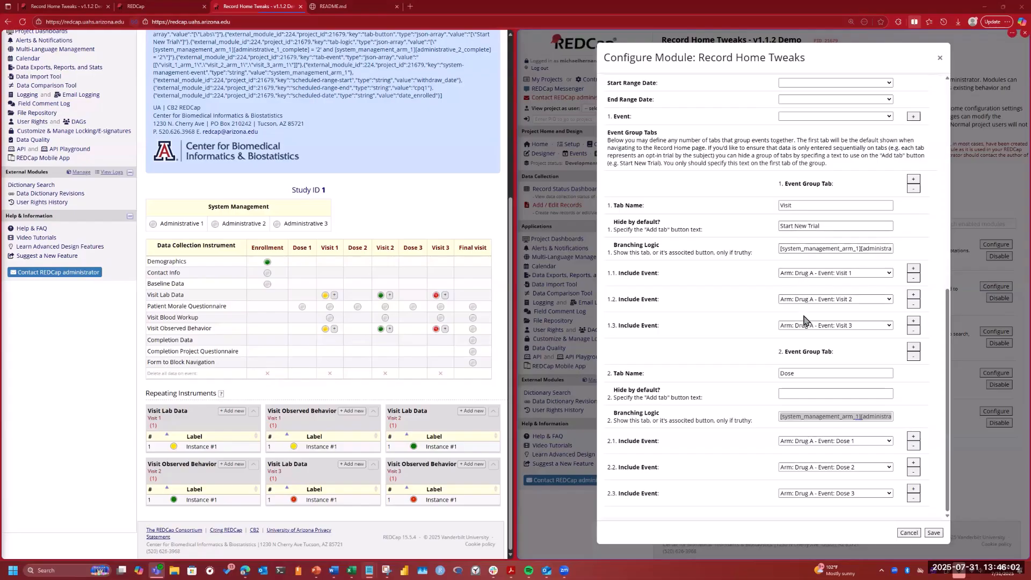
- Start a new record with Study ID 2 and examine the event tables on its home page
{"action": "left_click", "coordinate": [809, 373]}
{"action": "scroll", "coordinate": [161, 171], "scroll_direction": "up", "scroll_amount": 5}
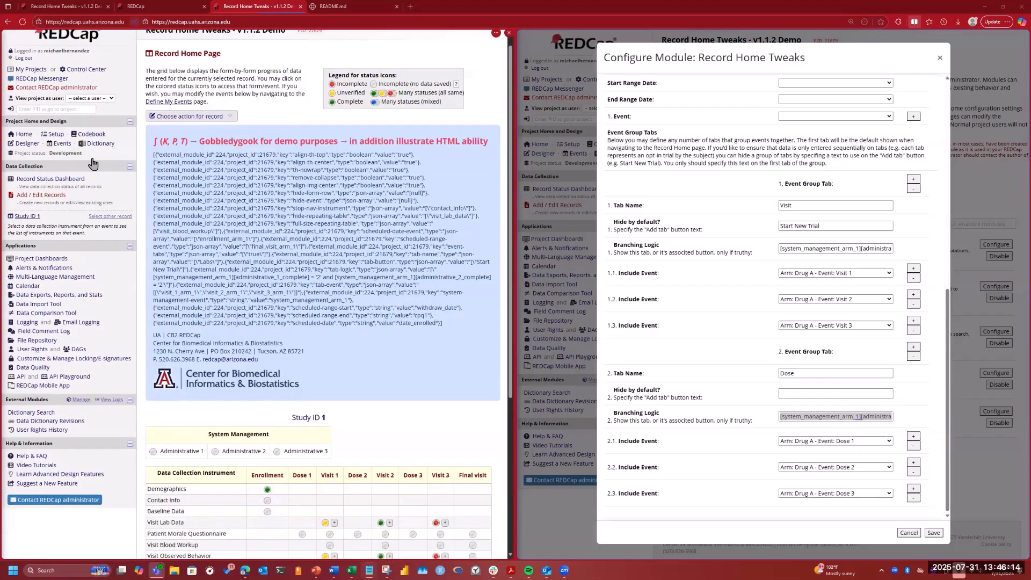
{"action": "left_click", "coordinate": [54, 204]}
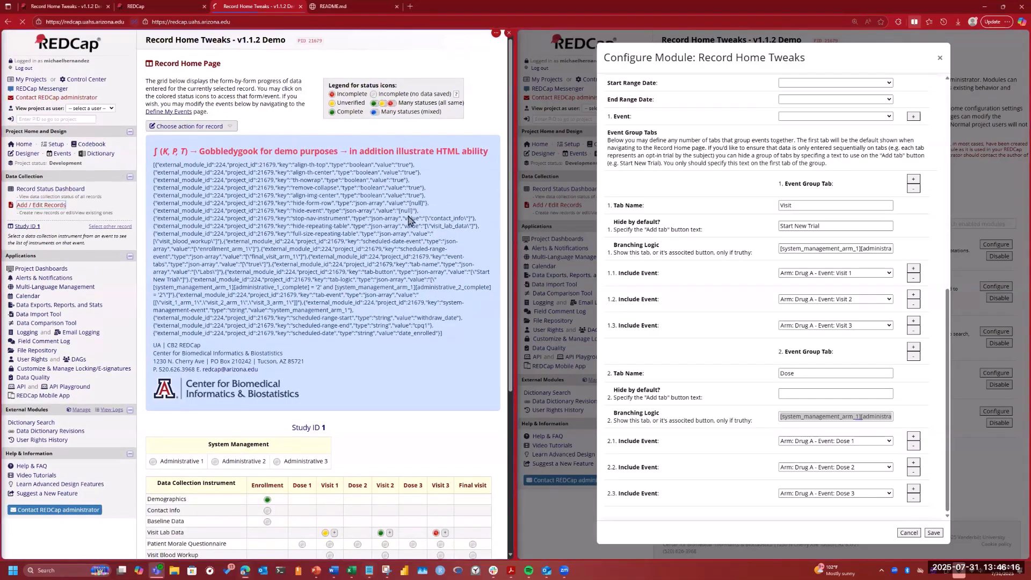
{"action": "left_click", "coordinate": [319, 180]}
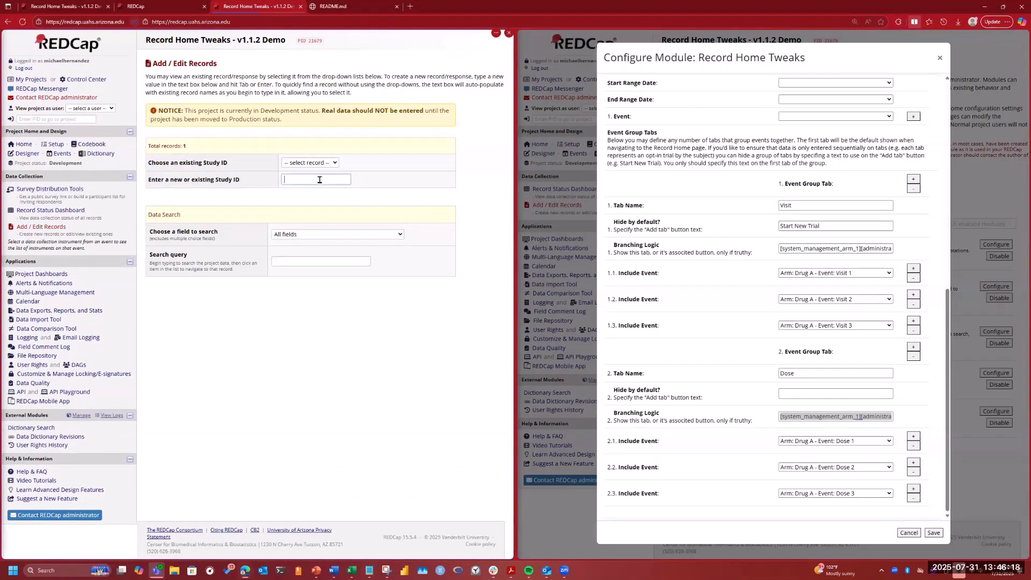
{"action": "key", "text": "Return"}
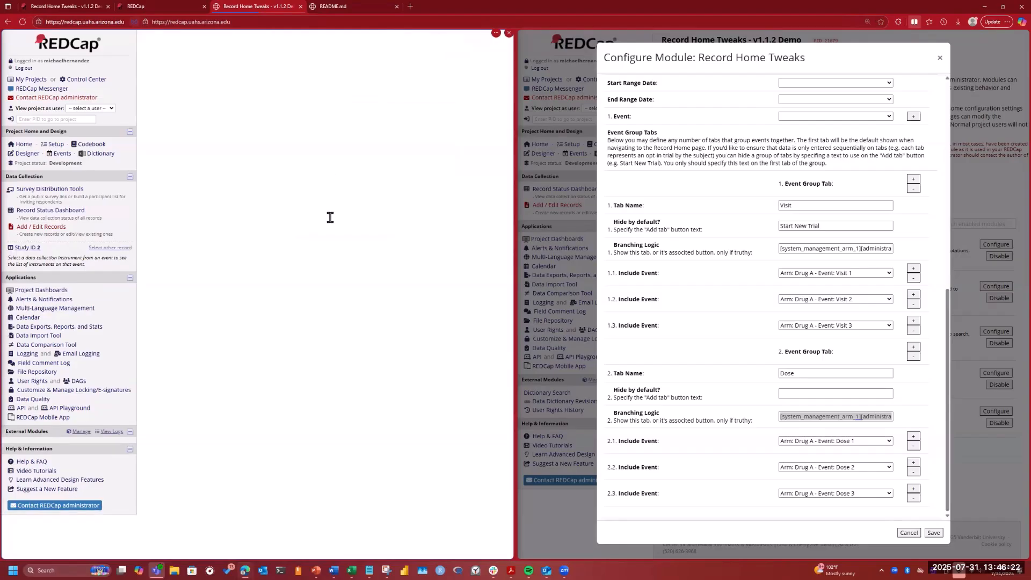
{"action": "scroll", "coordinate": [326, 433], "scroll_direction": "down", "scroll_amount": 1}
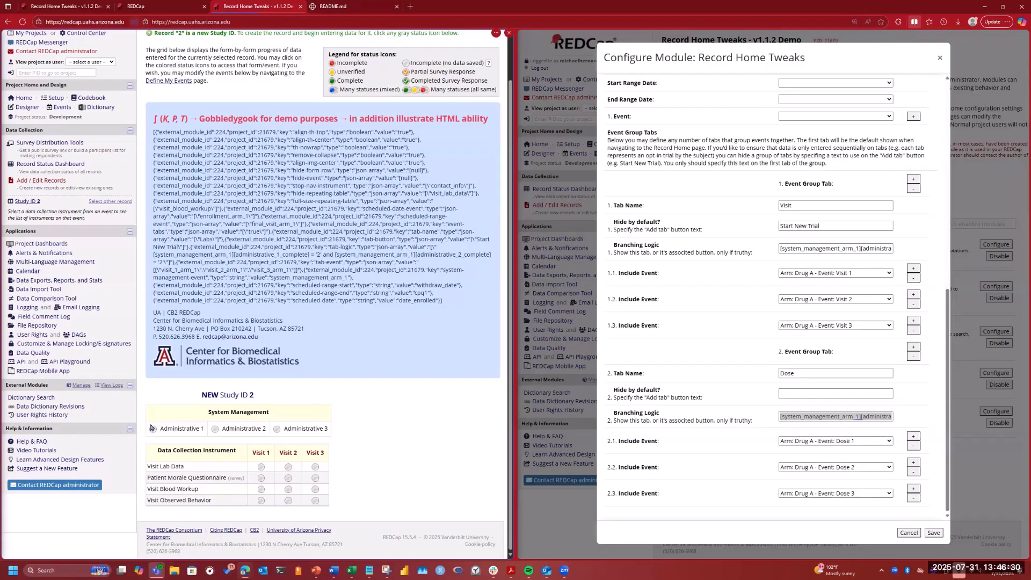
- Open record 1's home page from the Record Status Dashboard and examine its Visit and Dose tabs beside the module configuration
{"action": "left_click", "coordinate": [74, 165]}
{"action": "left_click", "coordinate": [149, 273]}
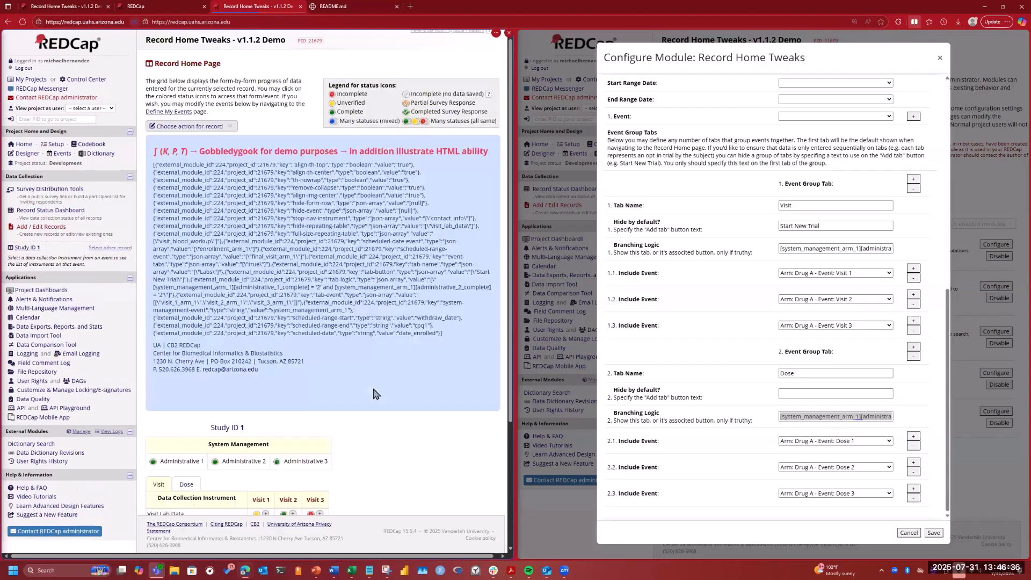
{"action": "scroll", "coordinate": [374, 394], "scroll_direction": "down", "scroll_amount": 1}
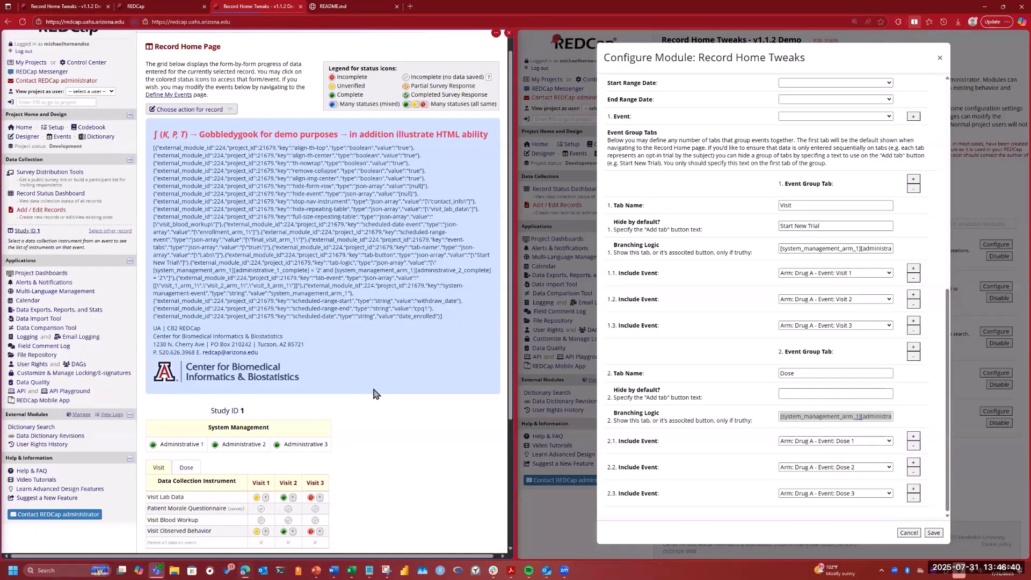
{"action": "scroll", "coordinate": [375, 393], "scroll_direction": "down", "scroll_amount": 3}
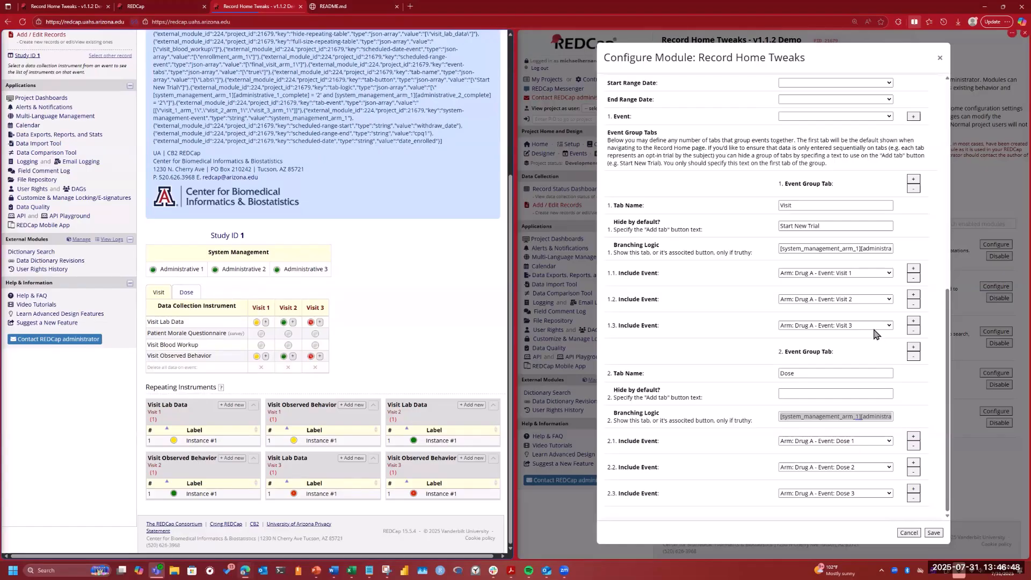
- Start a new record with Study ID 2 and bring up the event tables on its home page
{"action": "left_click_drag", "start_coordinate": [820, 226], "coordinate": [734, 231]}
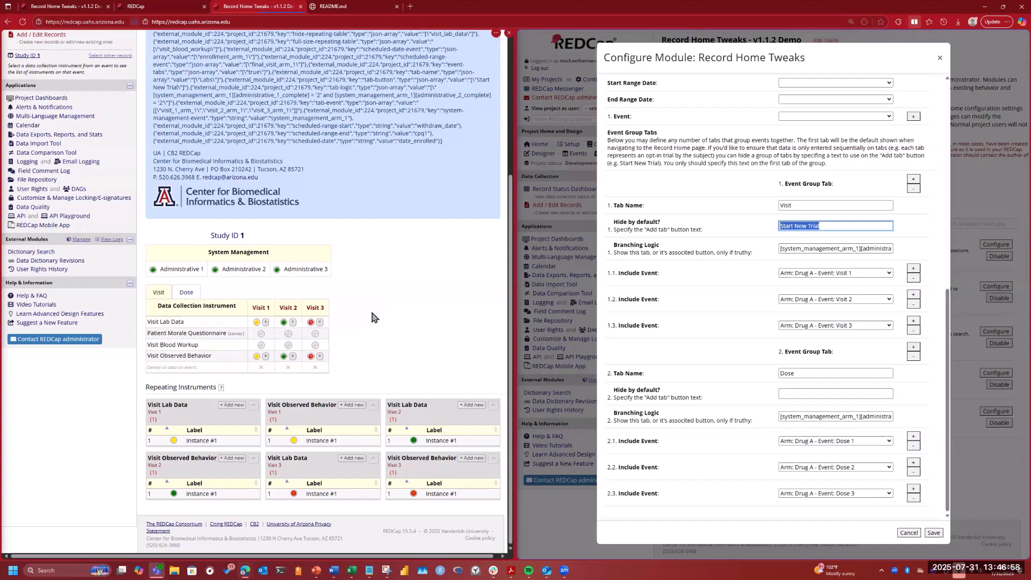
{"action": "scroll", "coordinate": [372, 317], "scroll_direction": "up", "scroll_amount": 4}
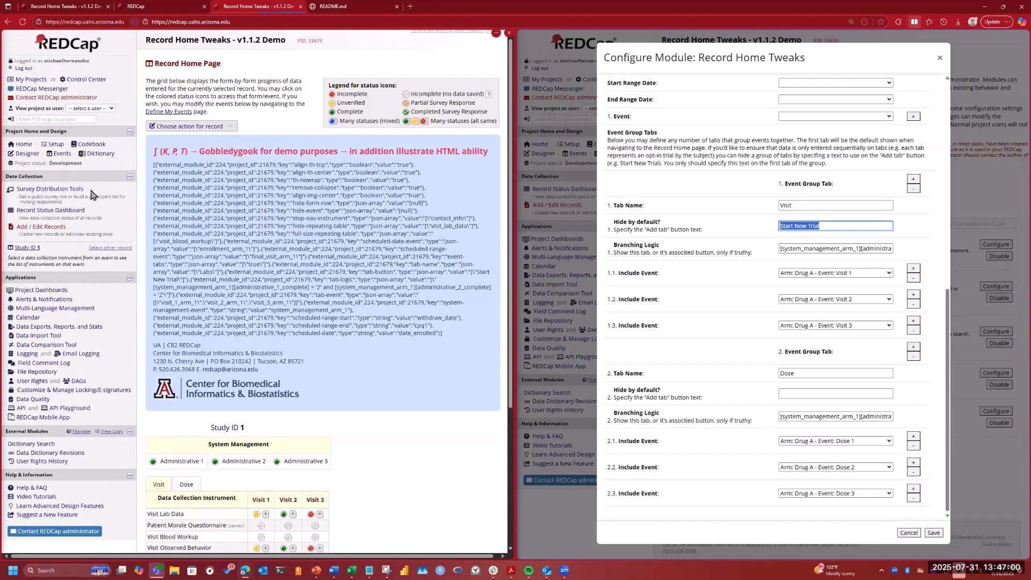
{"action": "left_click", "coordinate": [45, 227]}
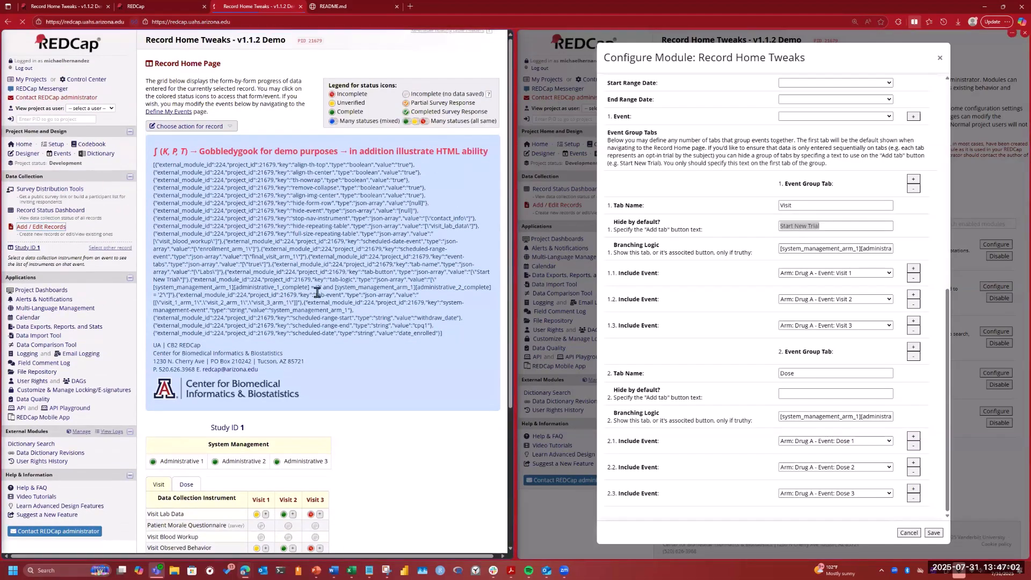
{"action": "left_click", "coordinate": [327, 180]}
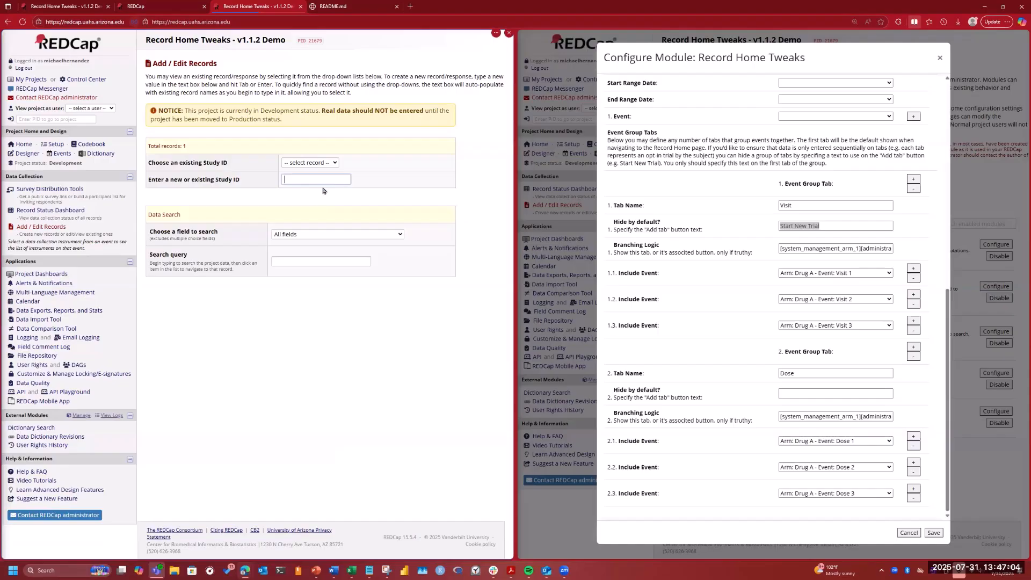
{"action": "key", "text": "Return"}
{"action": "scroll", "coordinate": [312, 285], "scroll_direction": "down", "scroll_amount": 1}
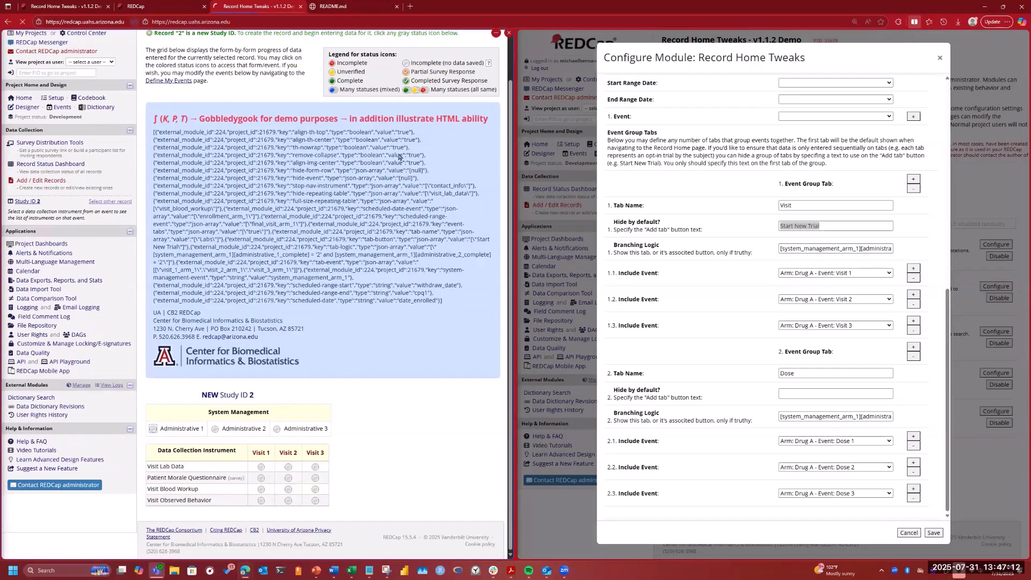
- Save the Administrative 1, Administrative 2 and Administrative 3 forms of record 2 with the status Complete
{"action": "left_click", "coordinate": [381, 197]}
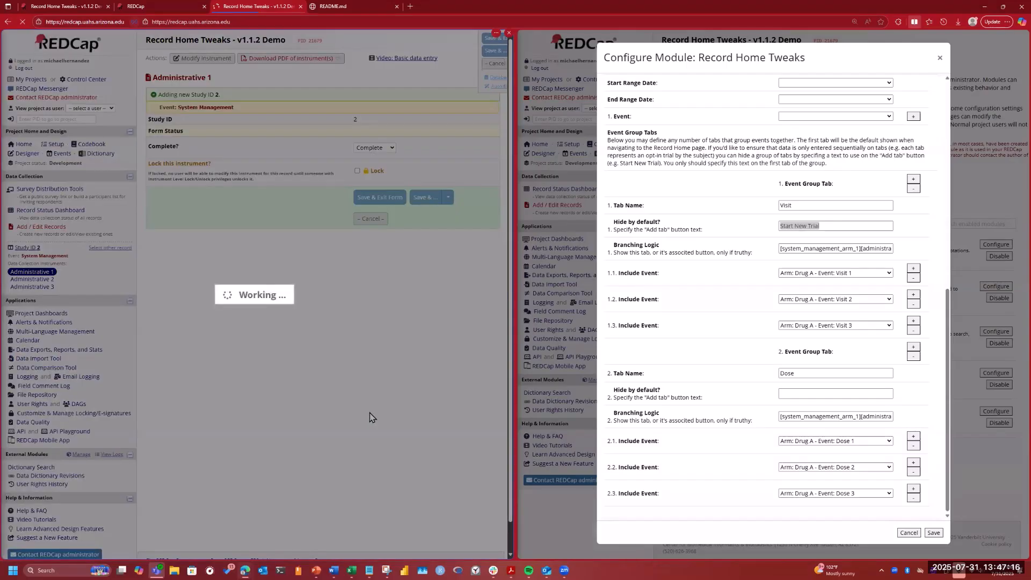
{"action": "scroll", "coordinate": [206, 434], "scroll_direction": "down", "scroll_amount": 1}
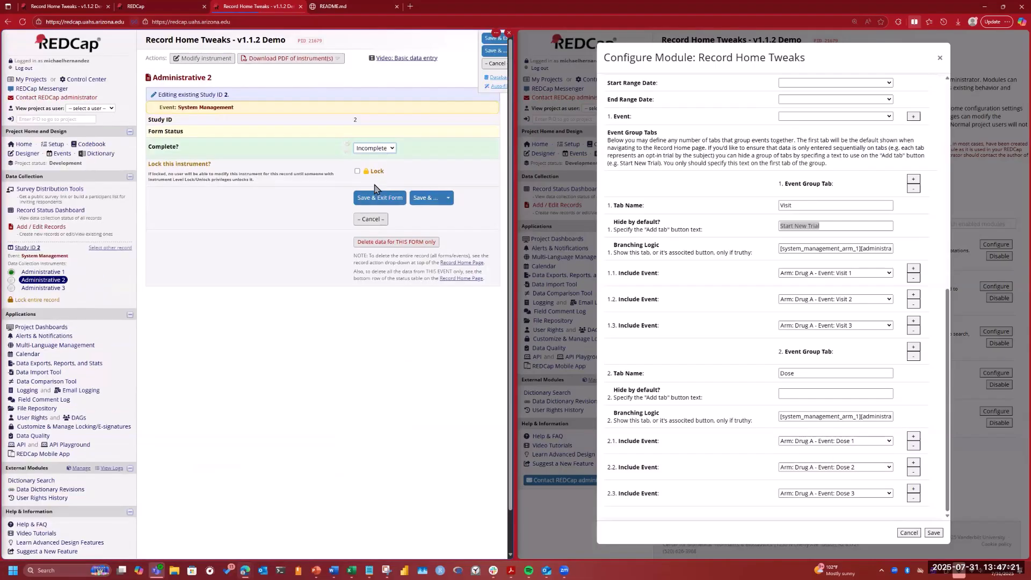
{"action": "left_click", "coordinate": [375, 149]}
{"action": "left_click", "coordinate": [379, 174]}
{"action": "left_click", "coordinate": [374, 148]}
{"action": "left_click", "coordinate": [378, 182]}
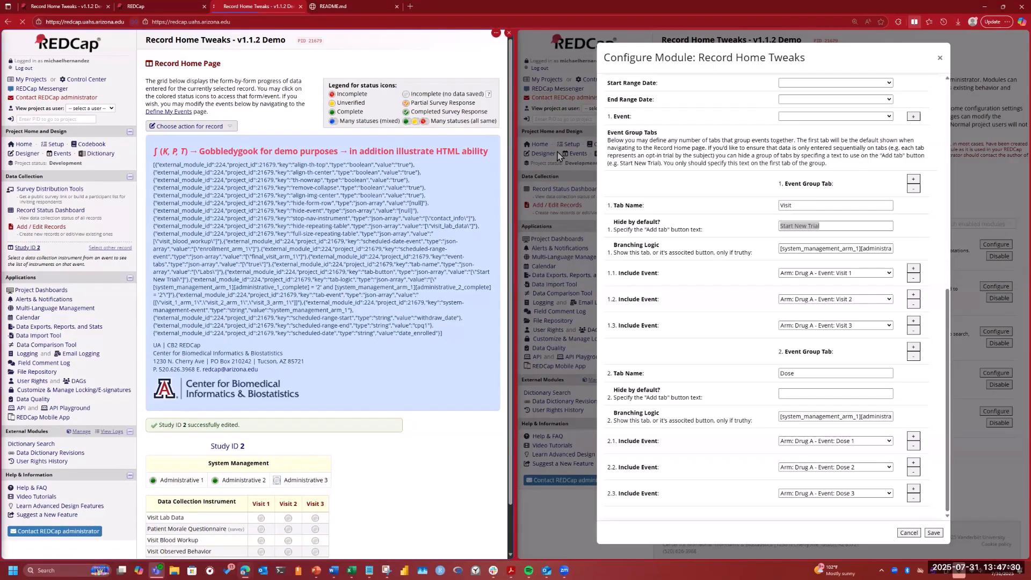
{"action": "left_click", "coordinate": [392, 151]}
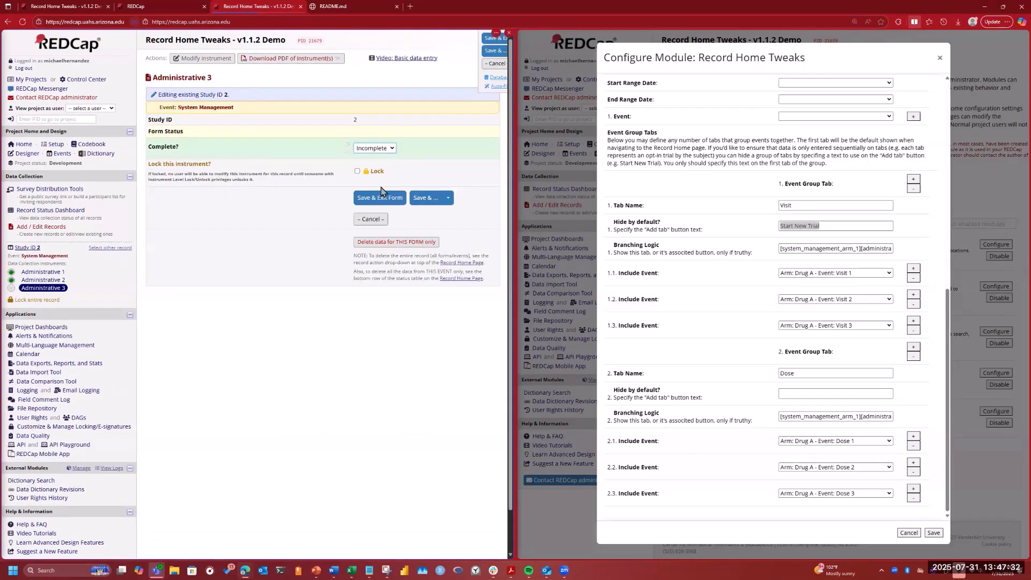
{"action": "left_click", "coordinate": [382, 184]}
{"action": "left_click", "coordinate": [378, 199]}
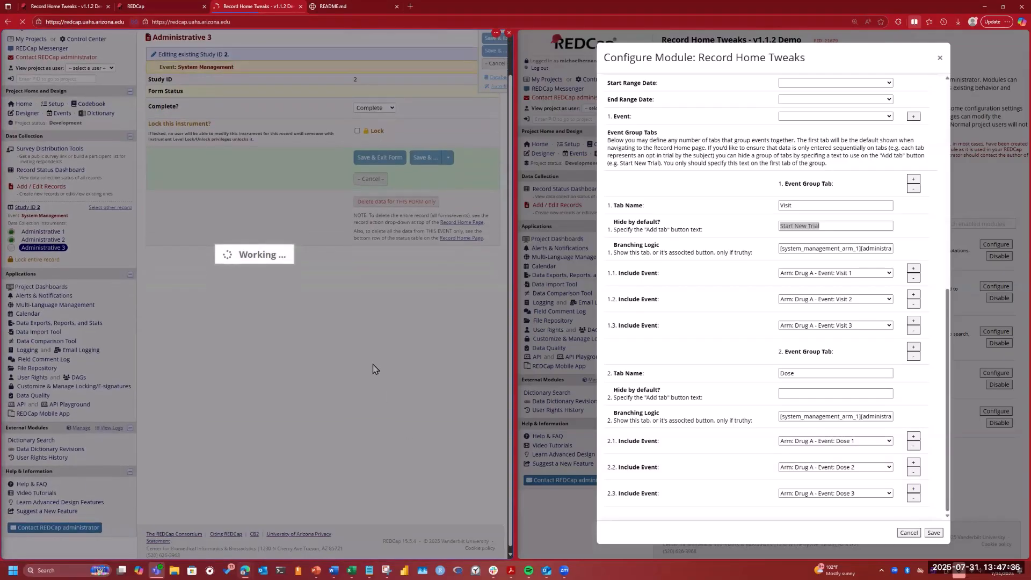
- Open record 2's Dose 1 Patient Morale Questionnaire from the Record Status Dashboard and launch it as a survey
{"action": "scroll", "coordinate": [437, 450], "scroll_direction": "down", "scroll_amount": 1}
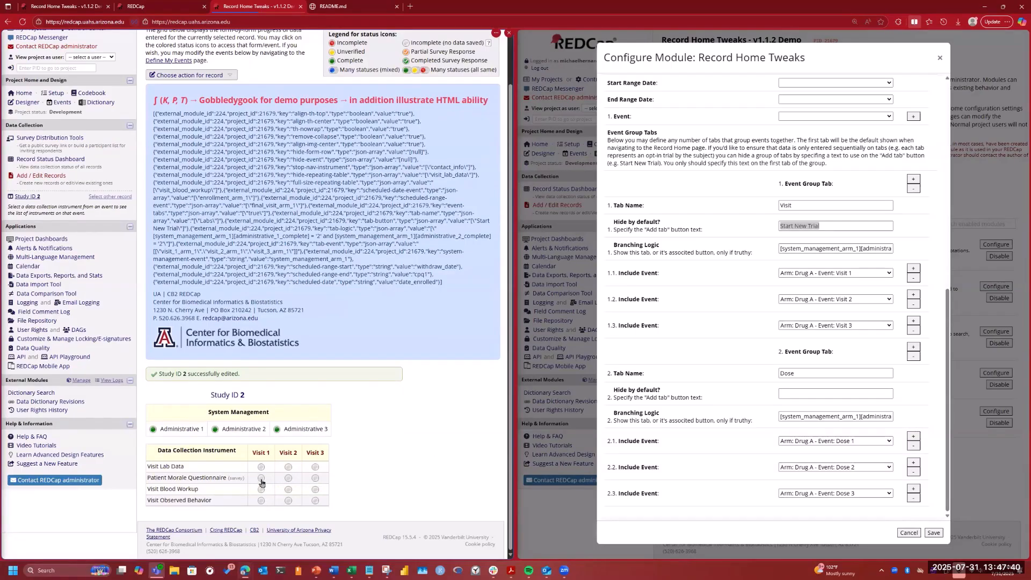
{"action": "left_click", "coordinate": [53, 159]}
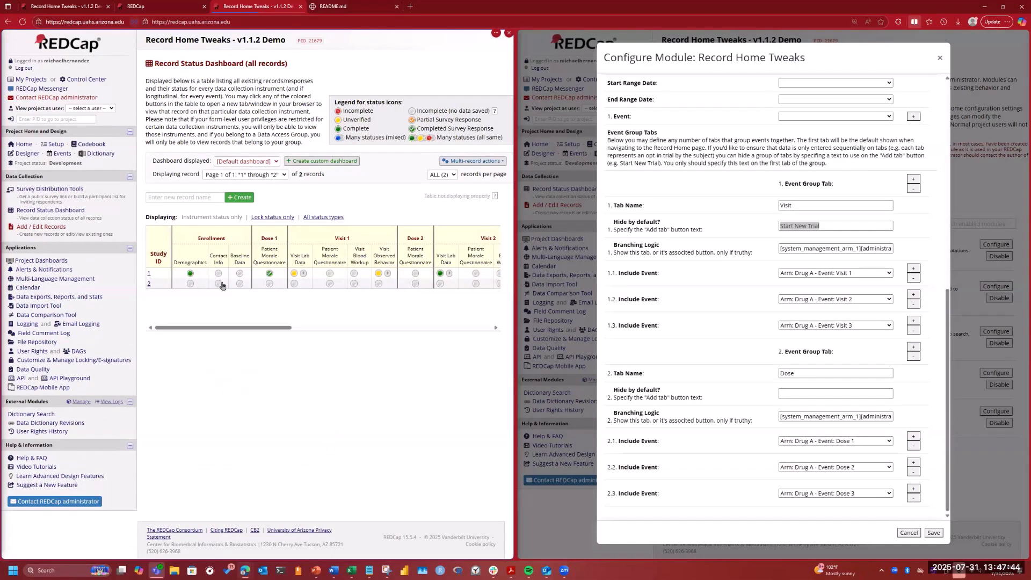
{"action": "left_click", "coordinate": [270, 284]}
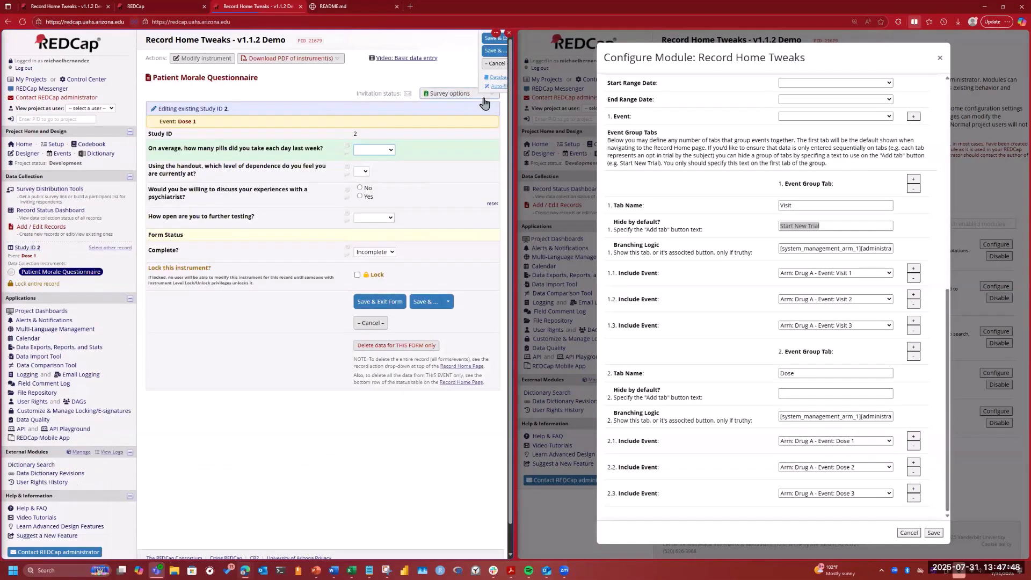
{"action": "left_click", "coordinate": [448, 94]}
{"action": "left_click", "coordinate": [450, 106]}
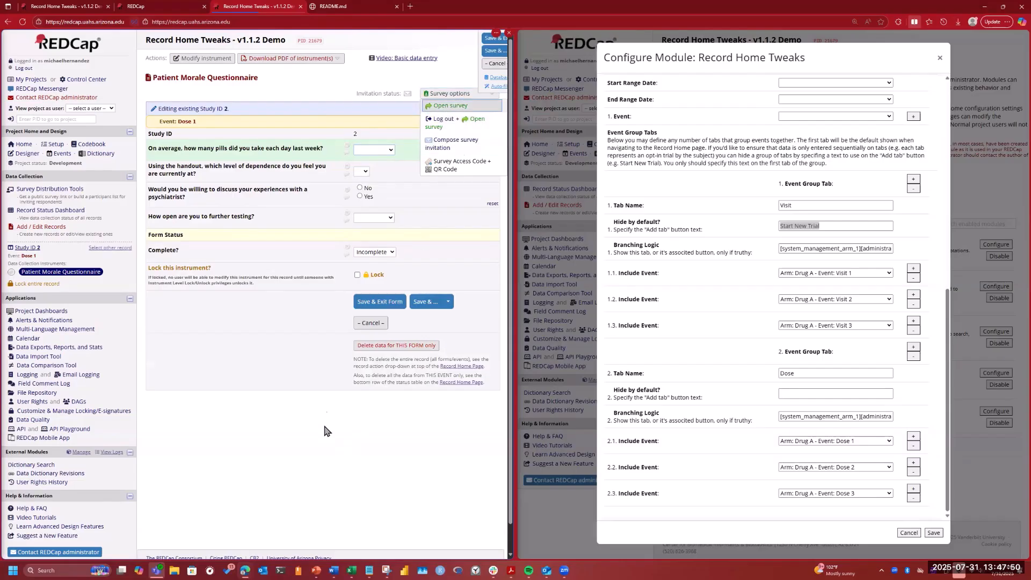
{"action": "left_click", "coordinate": [313, 320]}
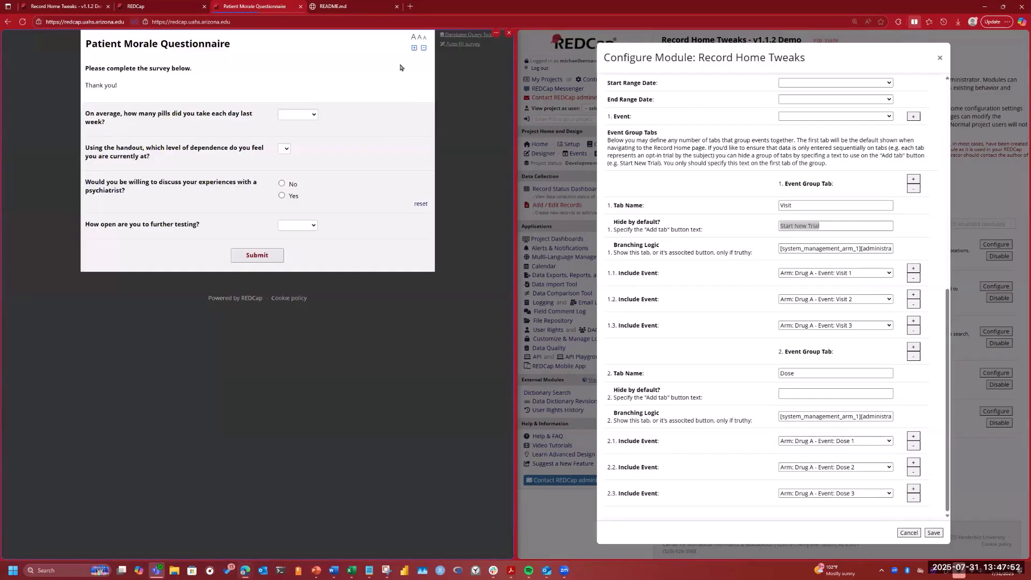
- Auto-fill the Patient Morale Questionnaire survey and submit the response
{"action": "left_click", "coordinate": [463, 44]}
{"action": "left_click", "coordinate": [297, 226]}
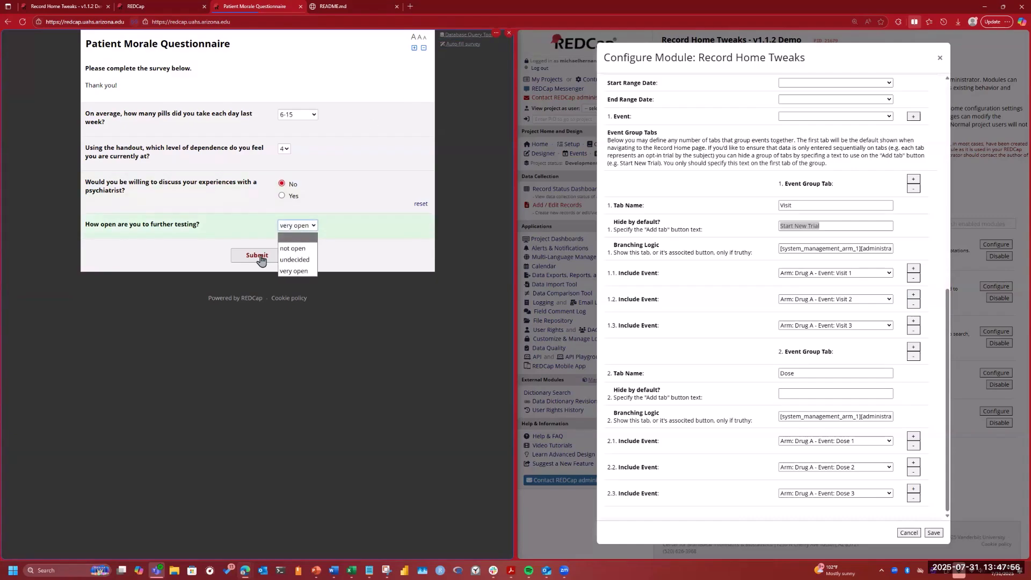
{"action": "left_click", "coordinate": [293, 238]}
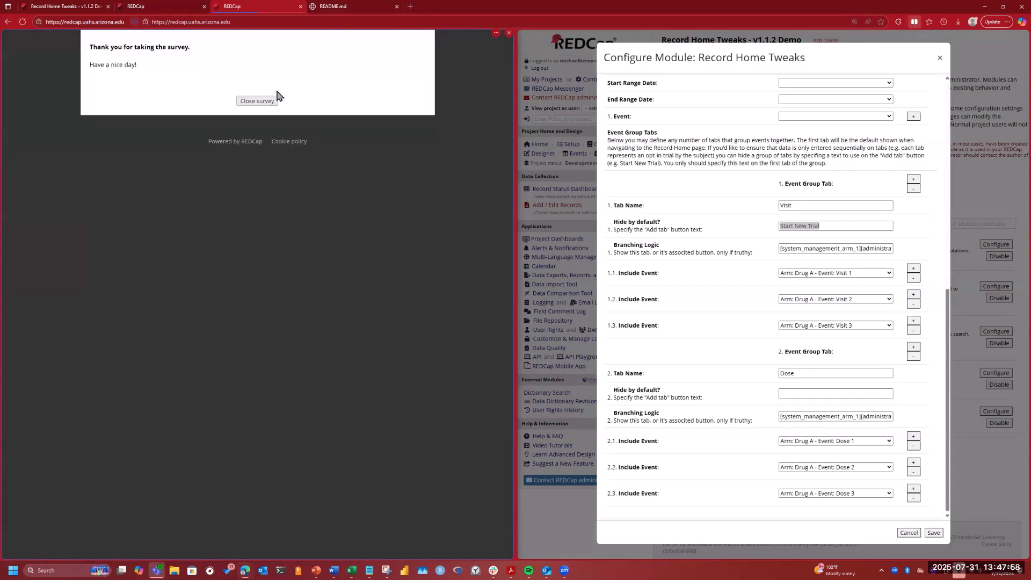
- Open record 2's home page through the Record Status Dashboard in the other project window and examine its event group tabs
{"action": "left_click", "coordinate": [145, 6]}
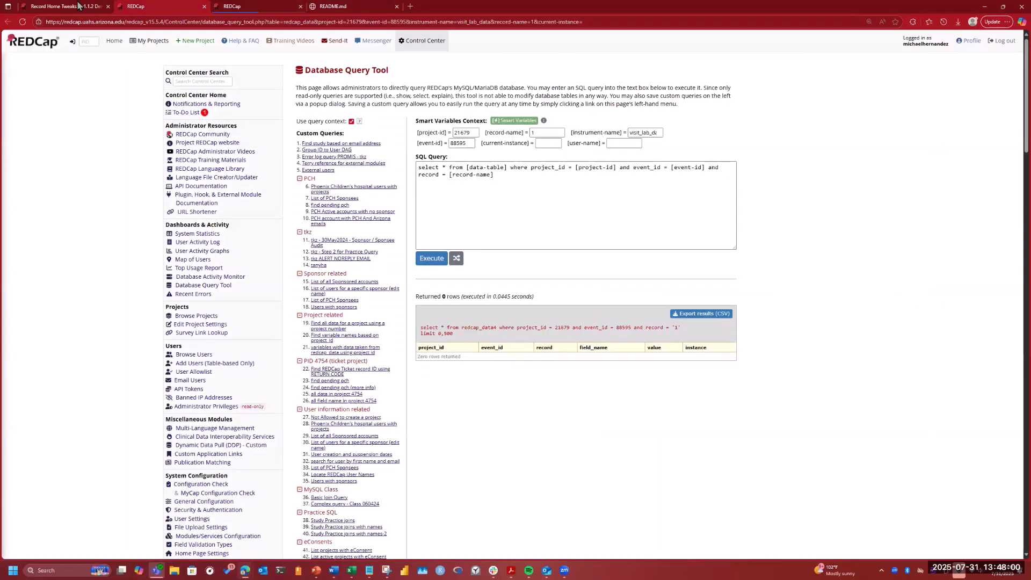
{"action": "left_click", "coordinate": [62, 6]}
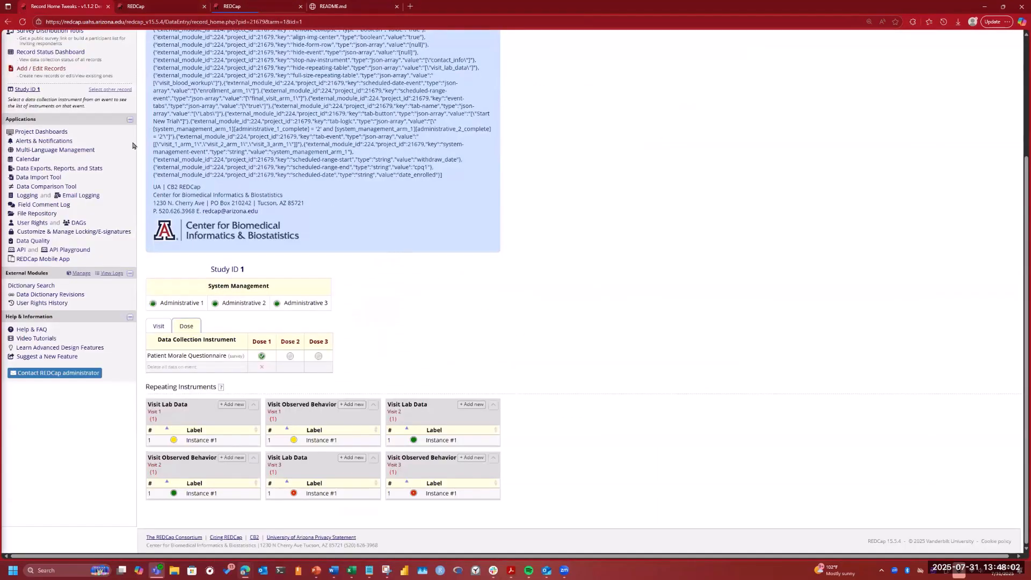
{"action": "scroll", "coordinate": [115, 246], "scroll_direction": "up", "scroll_amount": 1}
{"action": "scroll", "coordinate": [116, 246], "scroll_direction": "up", "scroll_amount": 3}
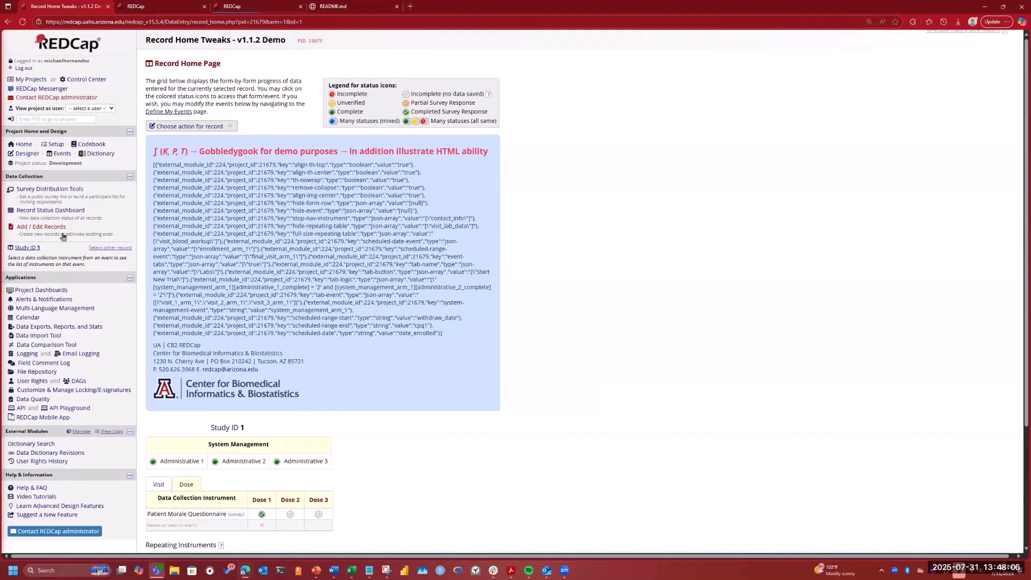
{"action": "left_click", "coordinate": [59, 210]}
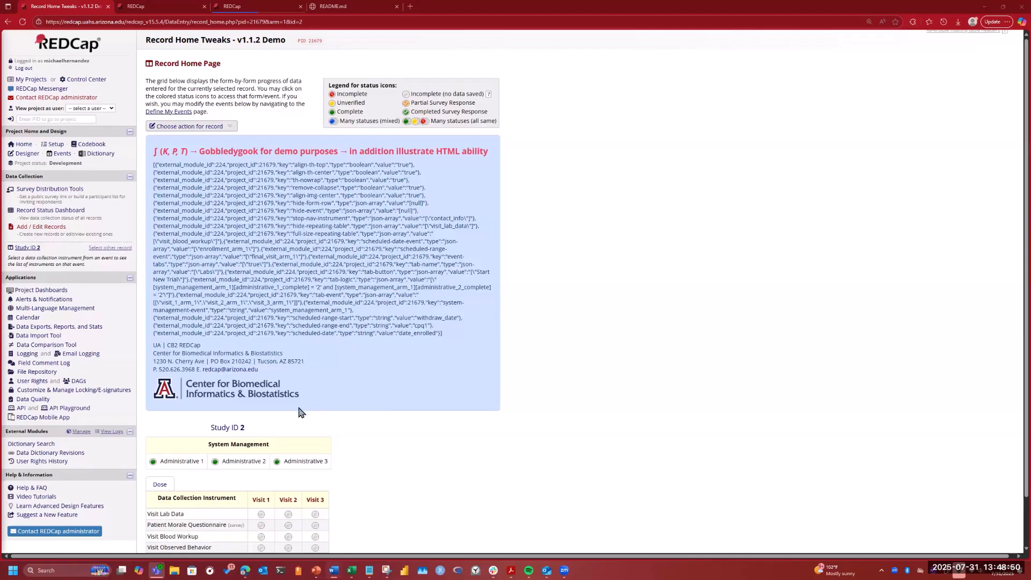
{"action": "scroll", "coordinate": [172, 434], "scroll_direction": "down", "scroll_amount": 1}
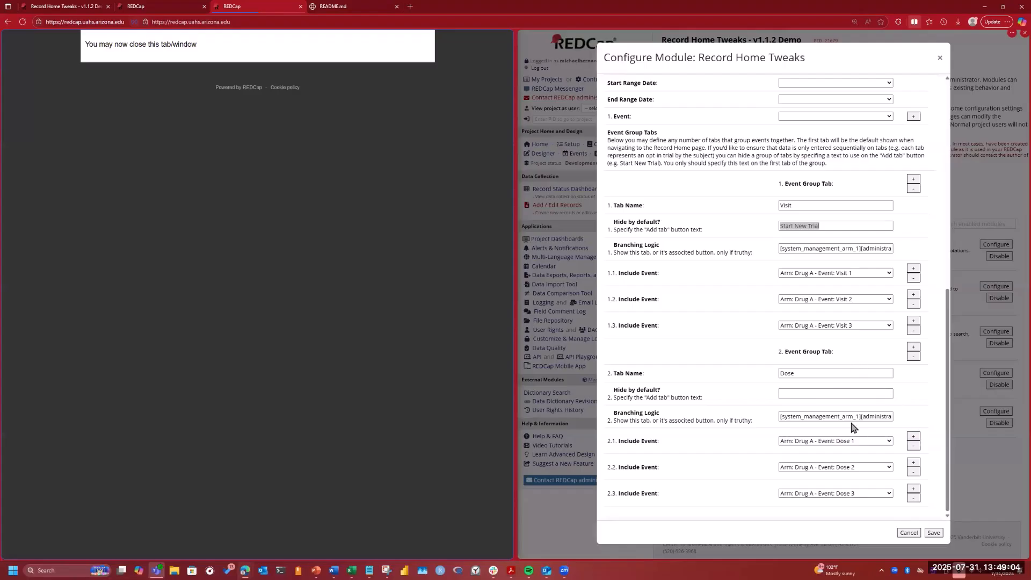
- Copy the Visit tab's branching logic from the Record Home Tweaks configuration
{"action": "triple_click", "coordinate": [838, 249]}
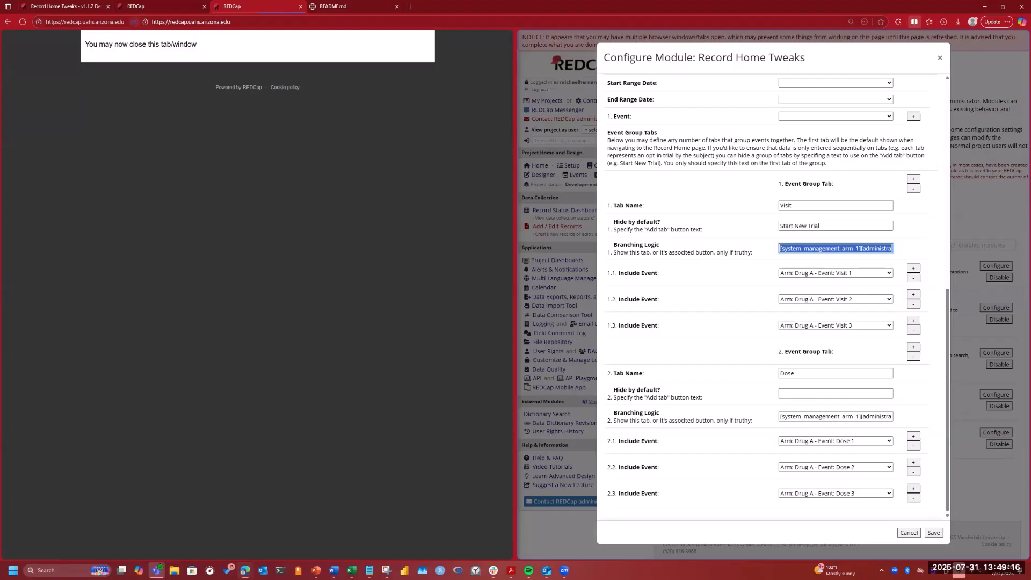
{"action": "right_click", "coordinate": [807, 248]}
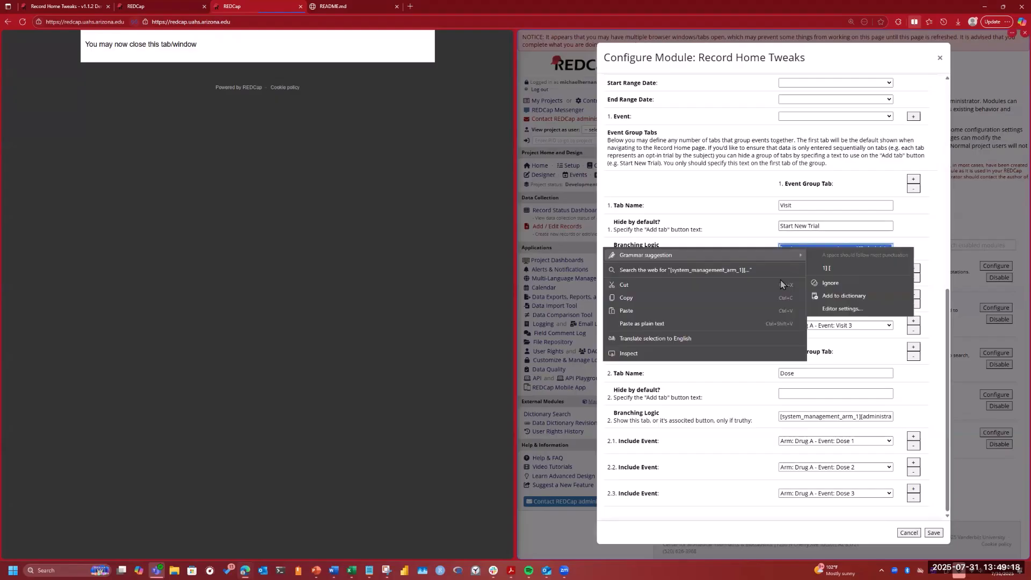
{"action": "left_click", "coordinate": [693, 299]}
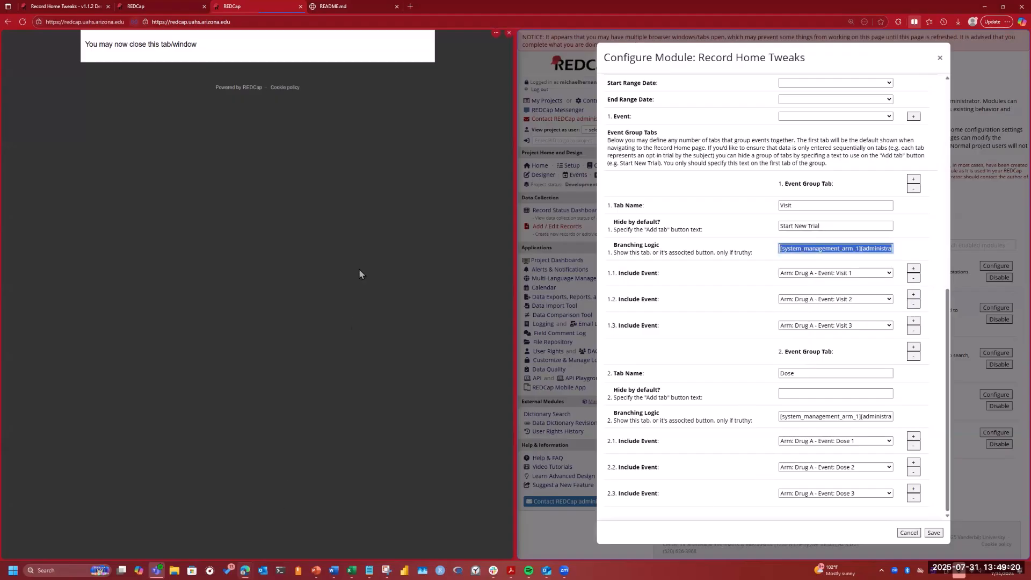
{"action": "left_click", "coordinate": [861, 248]}
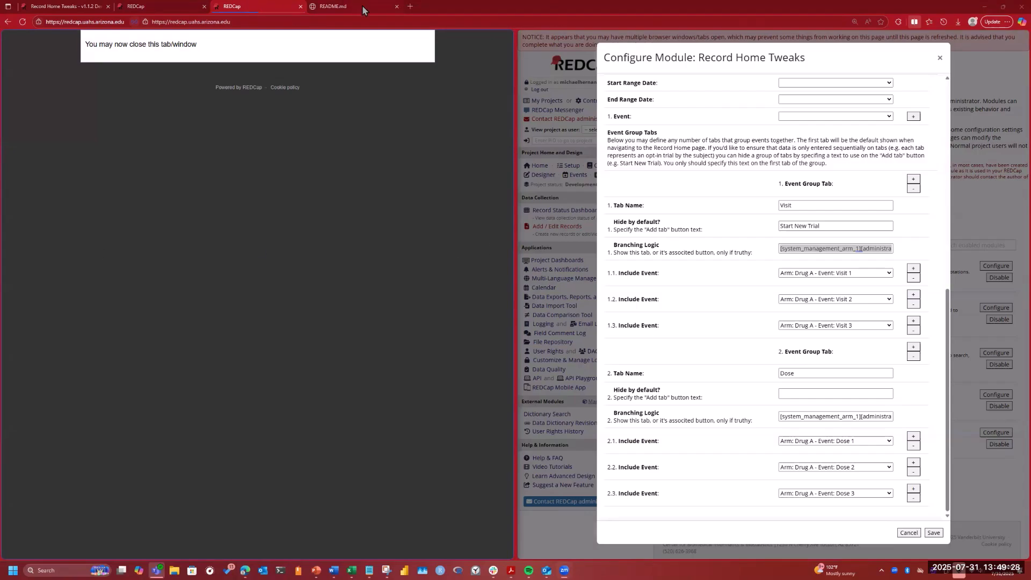
- Return to record 2's home page and examine its Dose tab and event table
{"action": "mouse_move", "coordinate": [363, 7]}
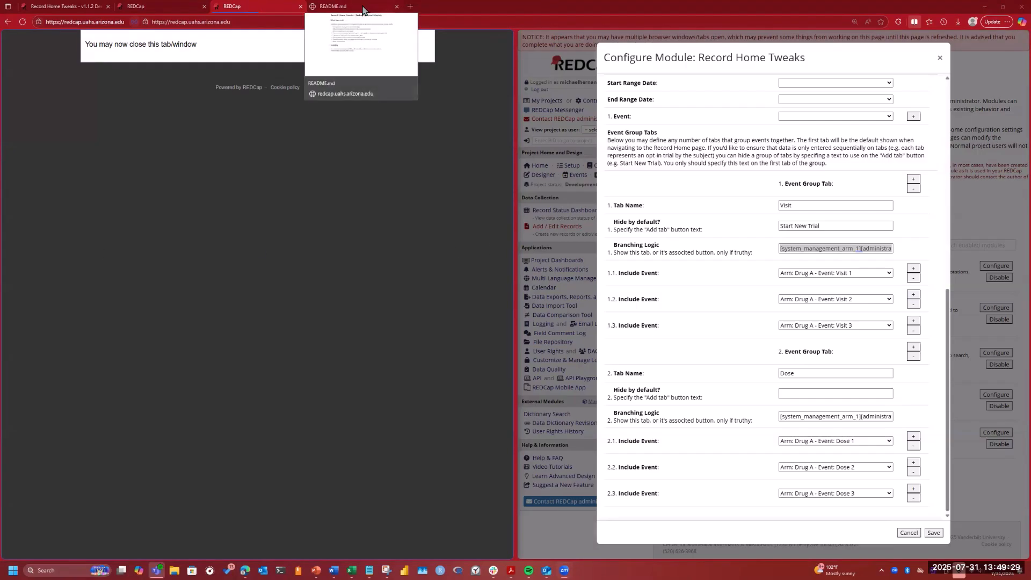
{"action": "left_click", "coordinate": [91, 7]}
{"action": "scroll", "coordinate": [344, 472], "scroll_direction": "up", "scroll_amount": 1}
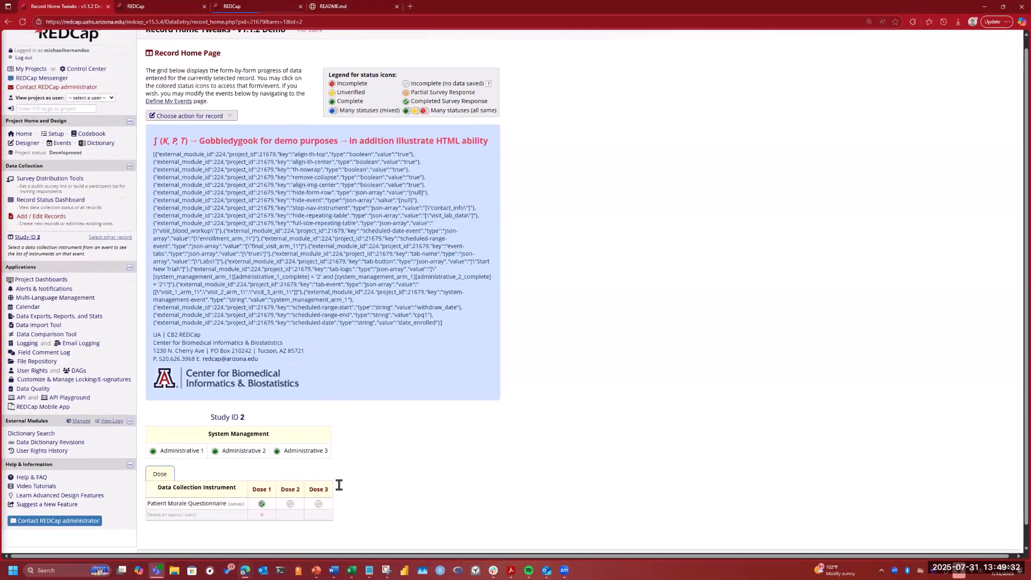
{"action": "scroll", "coordinate": [339, 485], "scroll_direction": "down", "scroll_amount": 1}
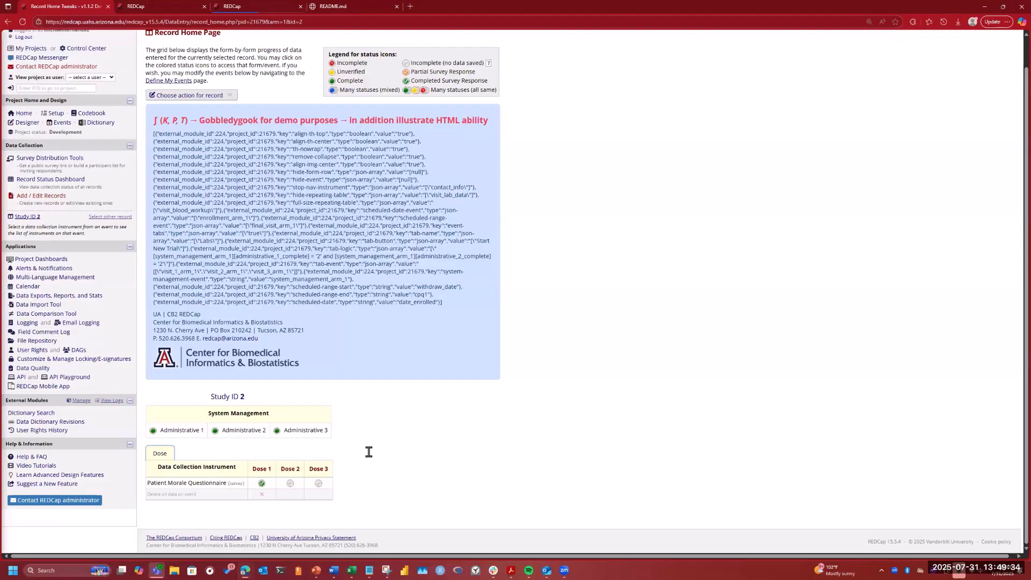
{"action": "scroll", "coordinate": [59, 191], "scroll_direction": "up", "scroll_amount": 1}
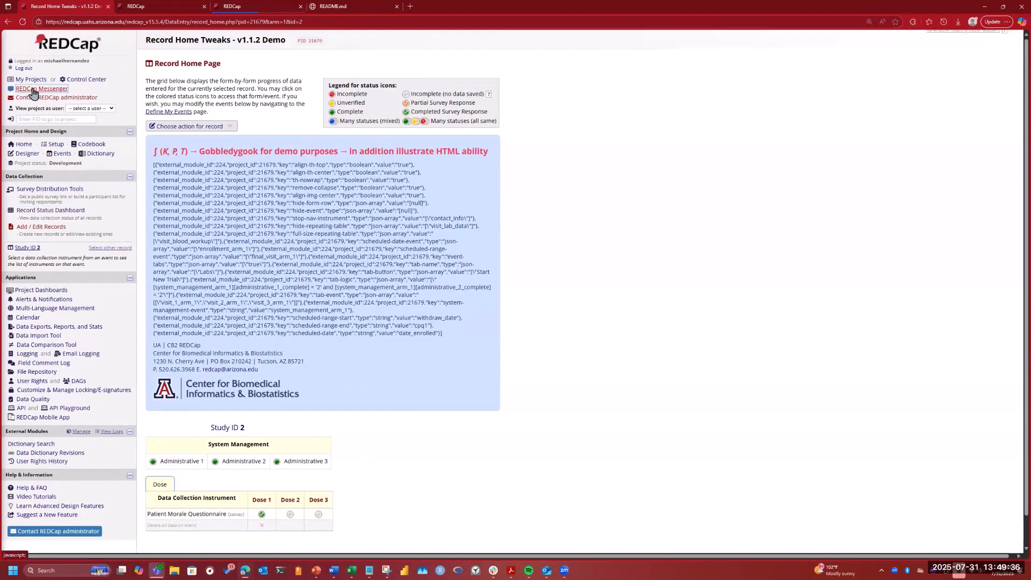
{"action": "left_click", "coordinate": [37, 90]}
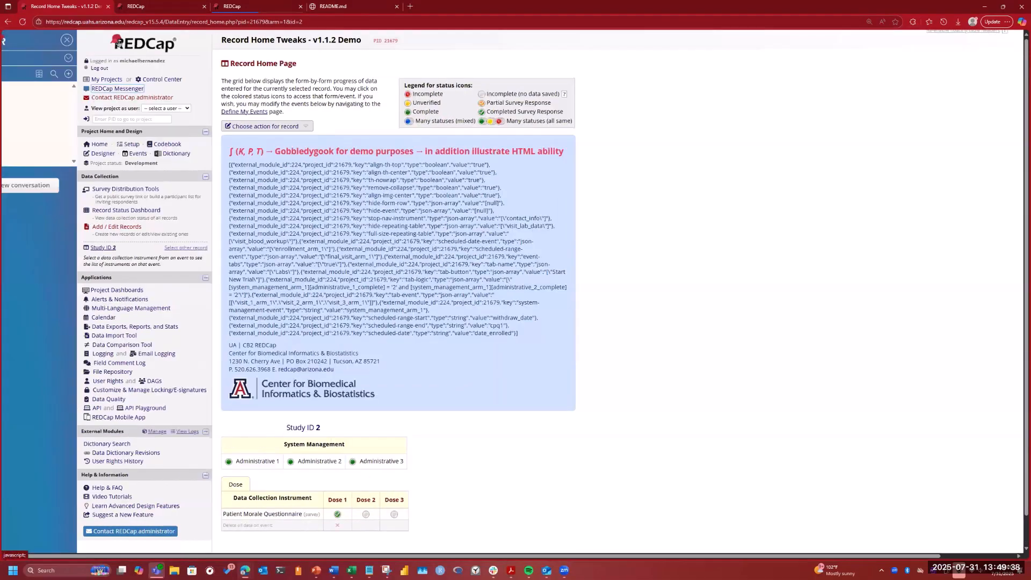
{"action": "left_click", "coordinate": [119, 42]}
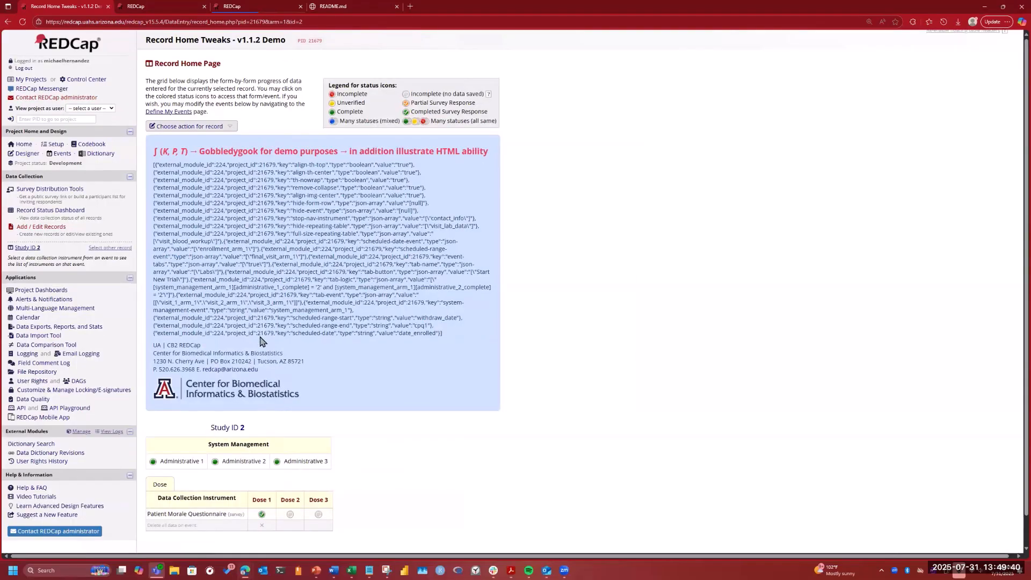
{"action": "scroll", "coordinate": [264, 344], "scroll_direction": "down", "scroll_amount": 1}
{"action": "scroll", "coordinate": [75, 284], "scroll_direction": "up", "scroll_amount": 1}
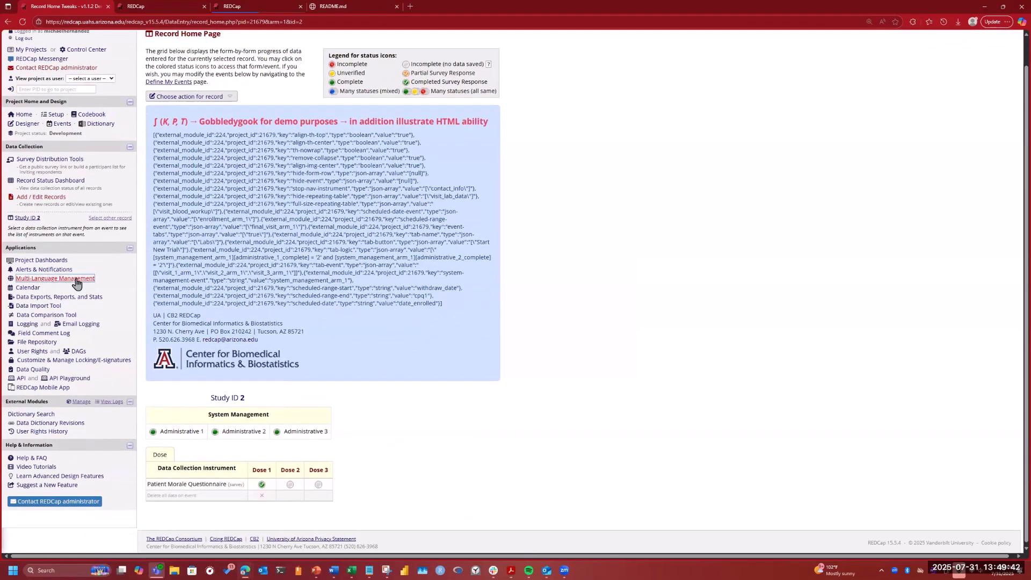
- Start a new Text Box field on the Form to Block Navigation instrument and paste the copied branching logic as its label
{"action": "left_click", "coordinate": [25, 153]}
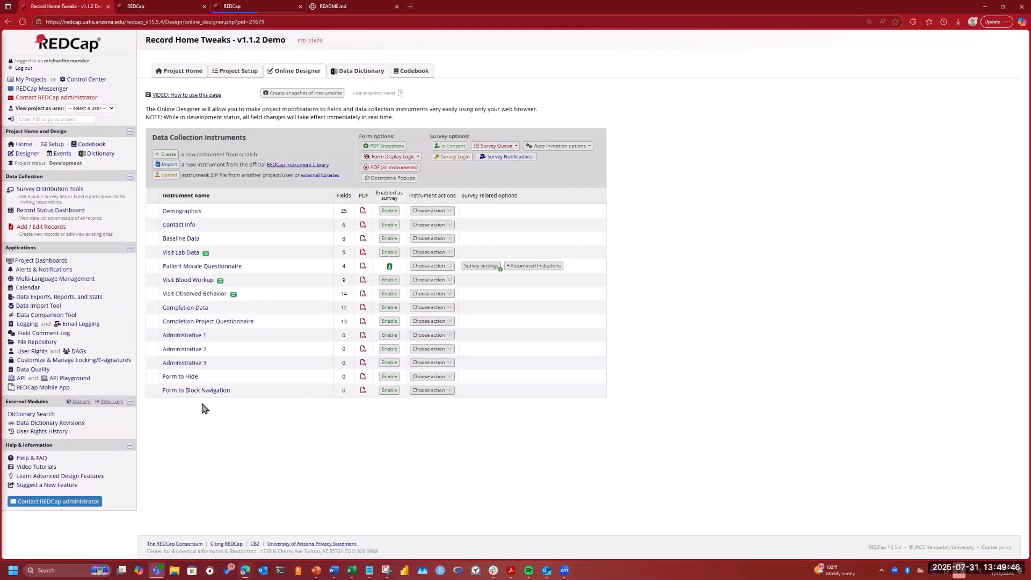
{"action": "left_click", "coordinate": [203, 394]}
{"action": "left_click", "coordinate": [270, 238]}
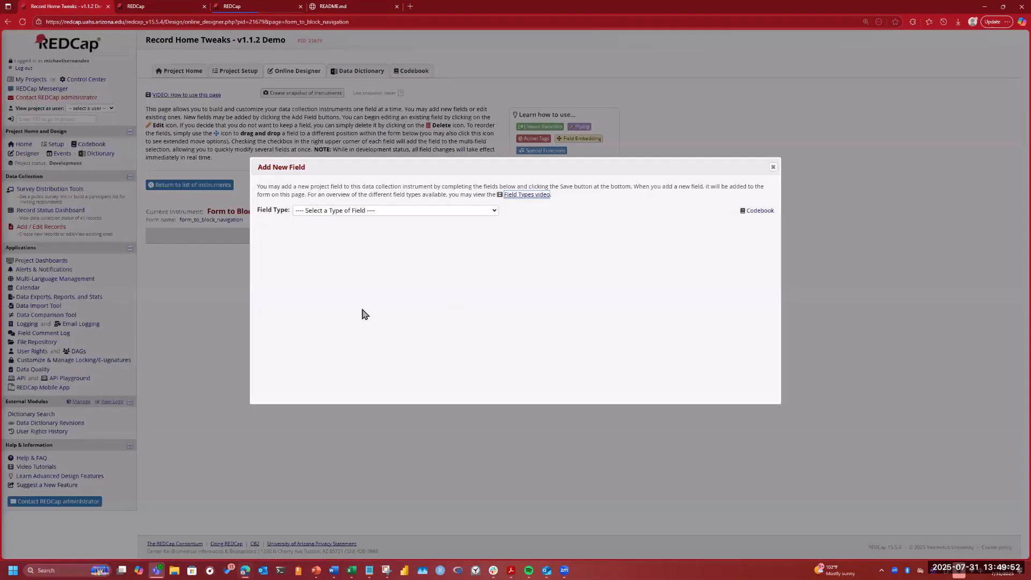
{"action": "left_click", "coordinate": [395, 210]}
{"action": "left_click", "coordinate": [352, 244]}
{"action": "left_click", "coordinate": [382, 290]}
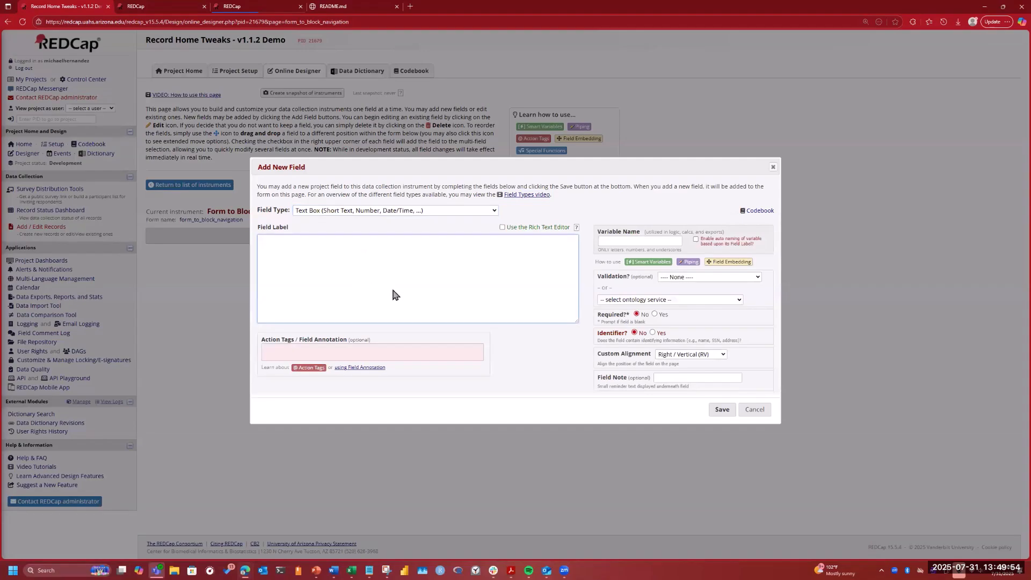
{"action": "key", "text": "ctrl+v"}
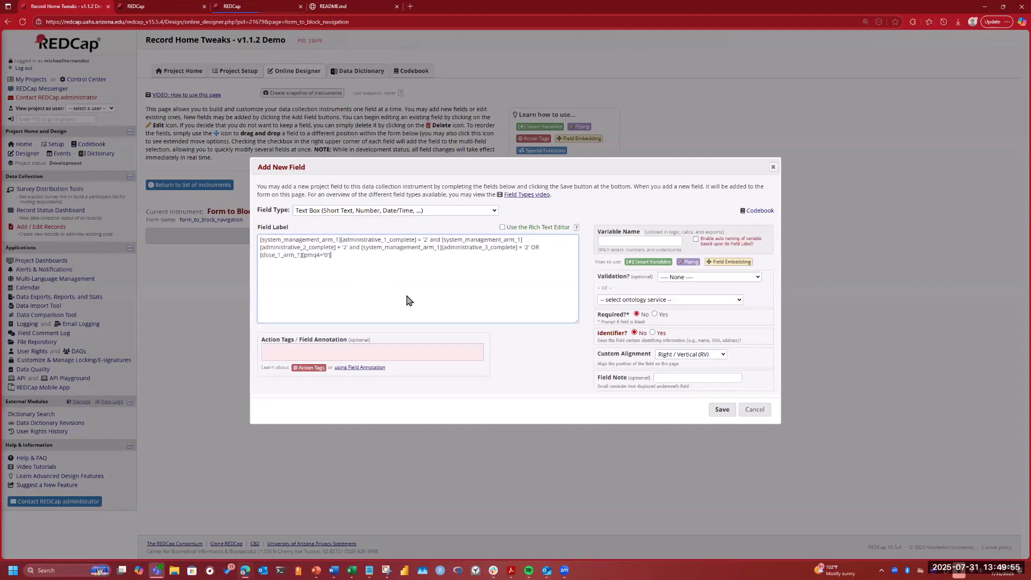
- Show the field label in the full-screen rich text editor and enlarge the logic text to 18pt
{"action": "left_click", "coordinate": [503, 227]}
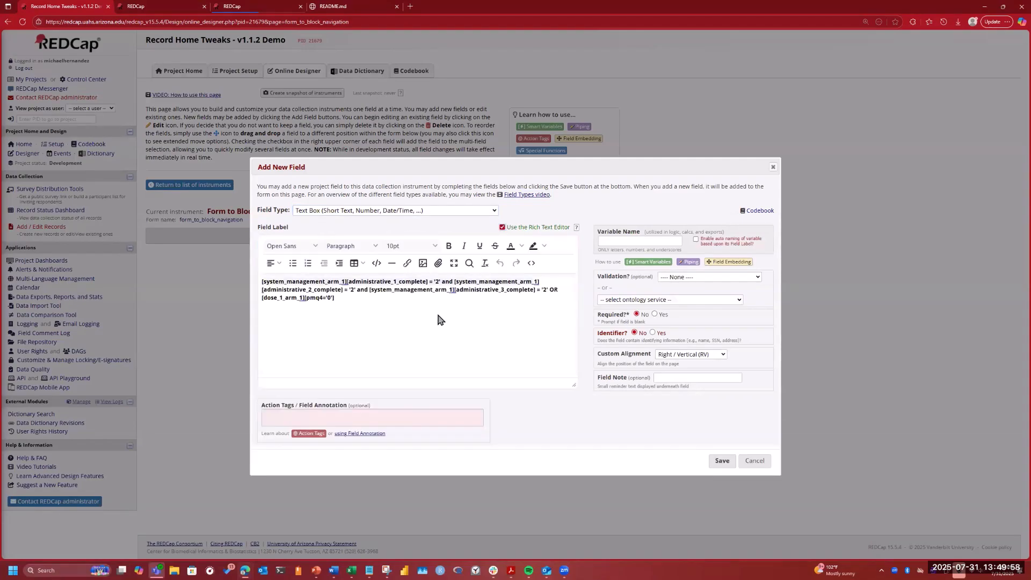
{"action": "left_click", "coordinate": [454, 263]}
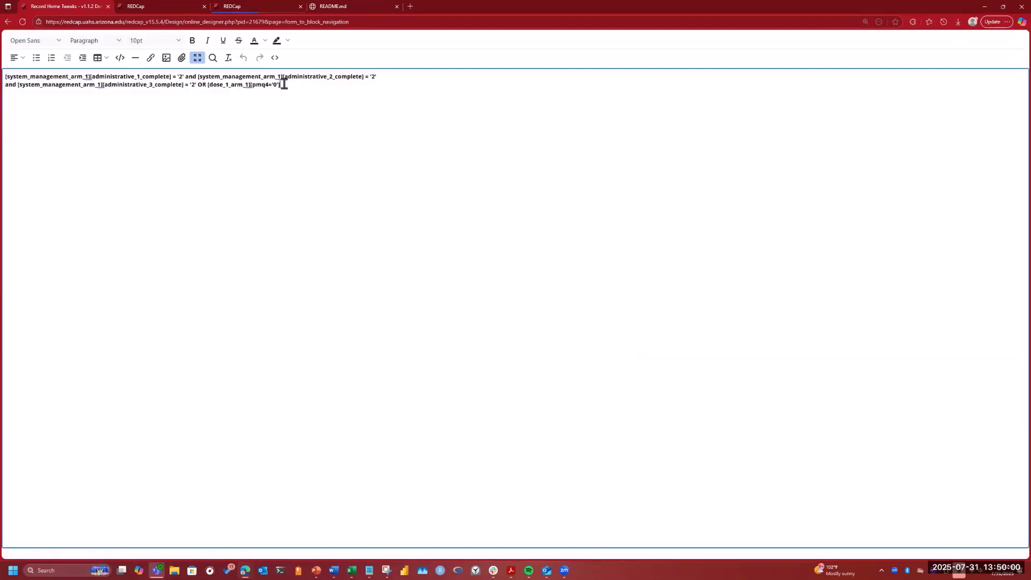
{"action": "left_click_drag", "start_coordinate": [278, 85], "coordinate": [175, 48]}
{"action": "left_click", "coordinate": [171, 42]}
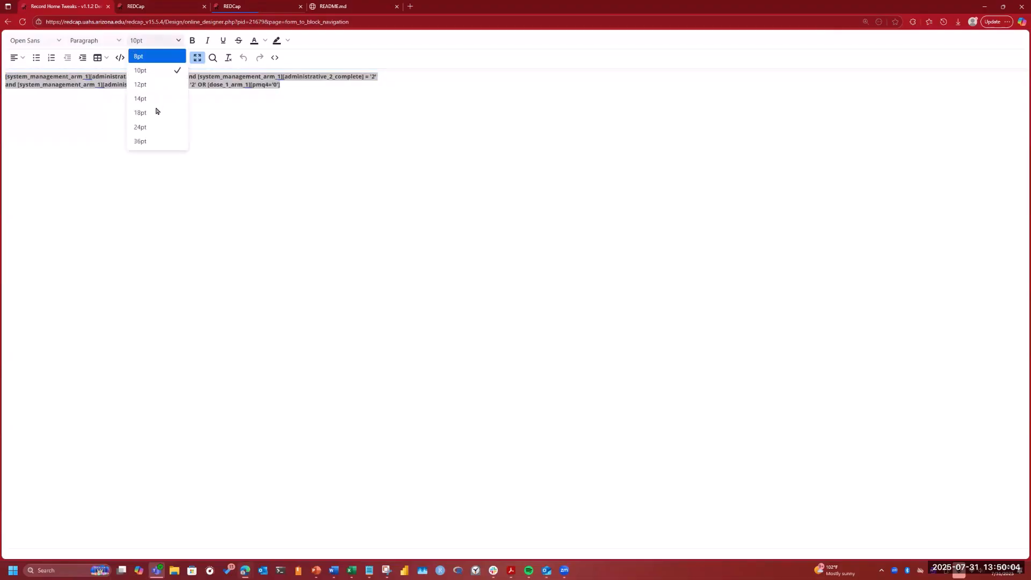
{"action": "left_click", "coordinate": [156, 112]}
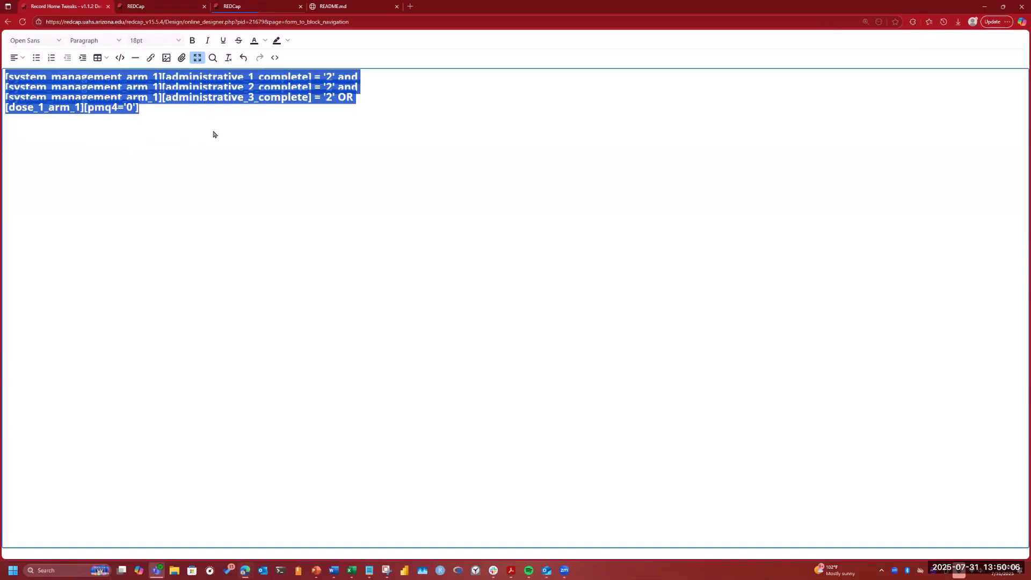
{"action": "left_click", "coordinate": [298, 116]}
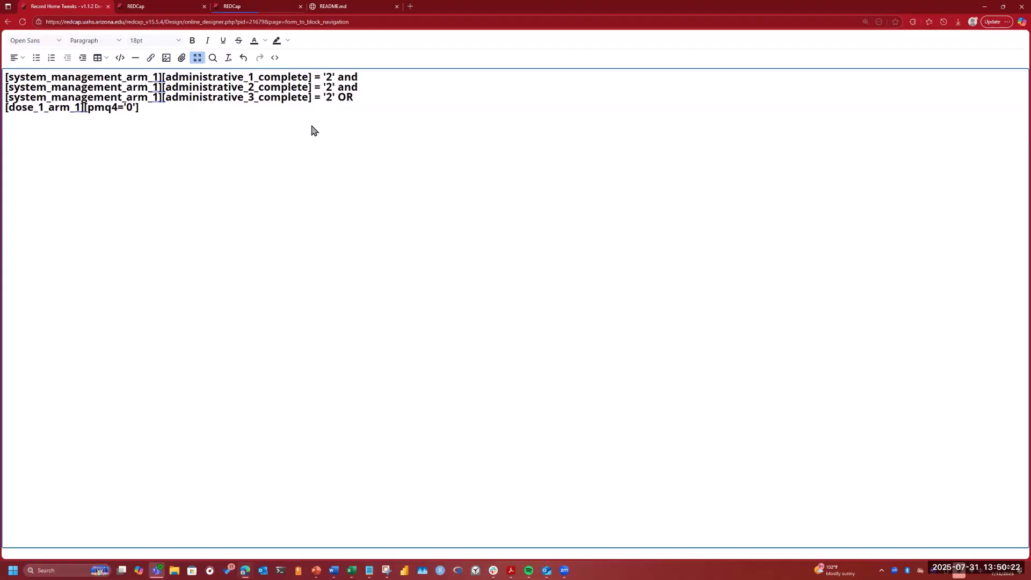
- Enclose the three administrative completion conditions before the OR in parentheses and copy the whole expression
{"action": "left_click", "coordinate": [10, 111]}
{"action": "type", "text": "("}
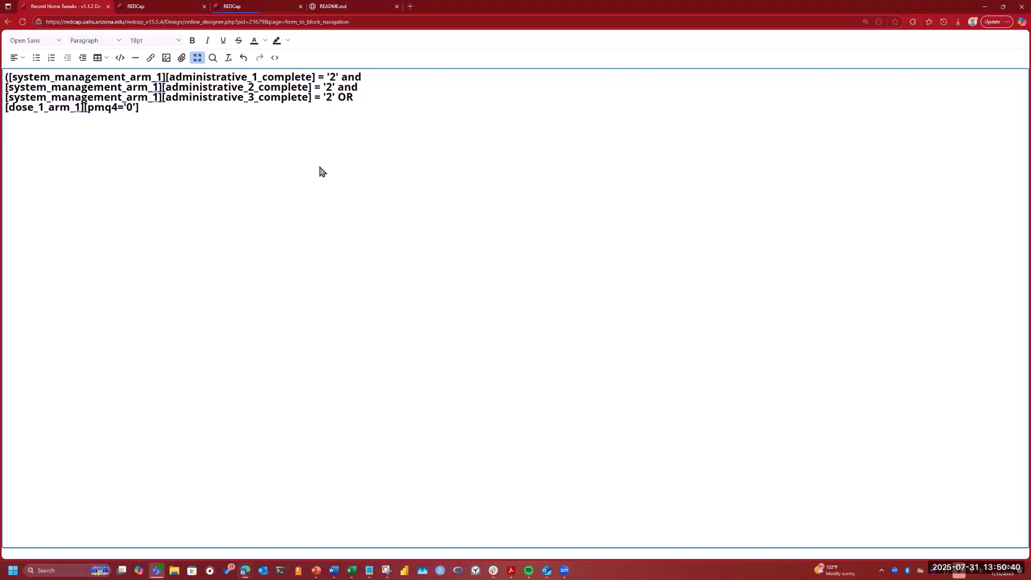
{"action": "type", "text": ")"}
{"action": "left_click_drag", "start_coordinate": [139, 109], "coordinate": [5, 76]}
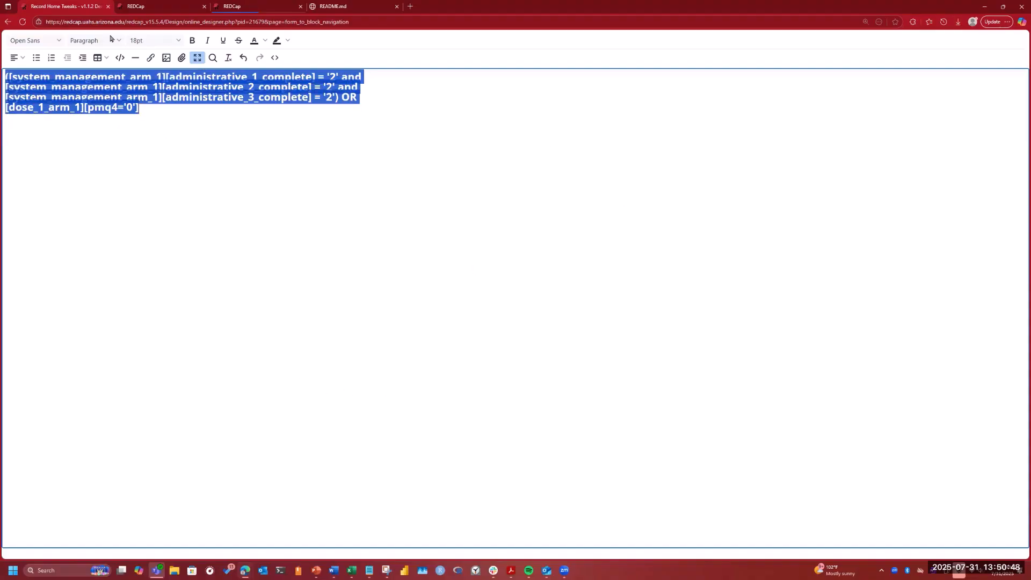
- Leave the full-screen label editor and discard the new field without saving
{"action": "key", "text": "ctrl+1"}
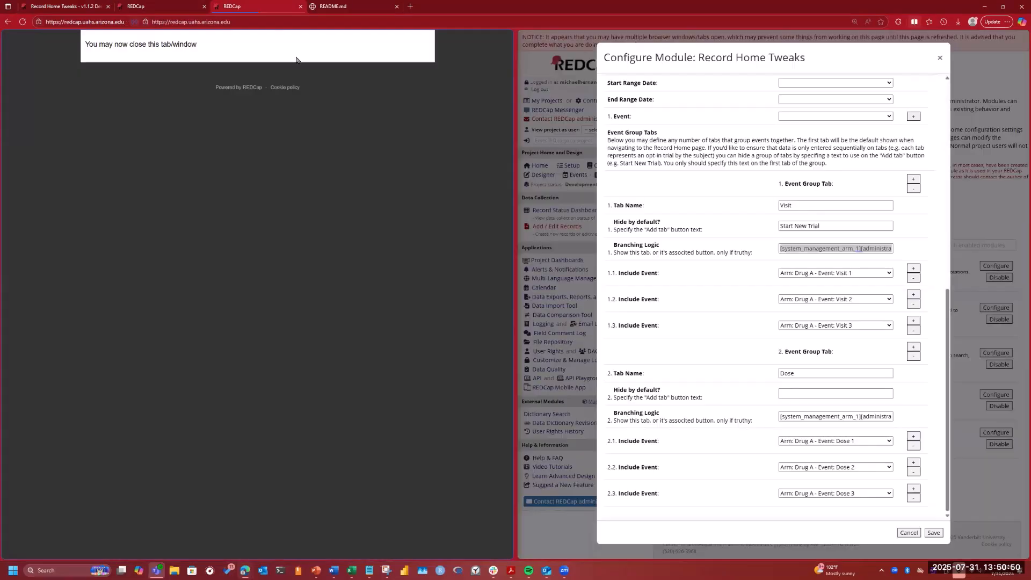
{"action": "key", "text": "ctrl+3"}
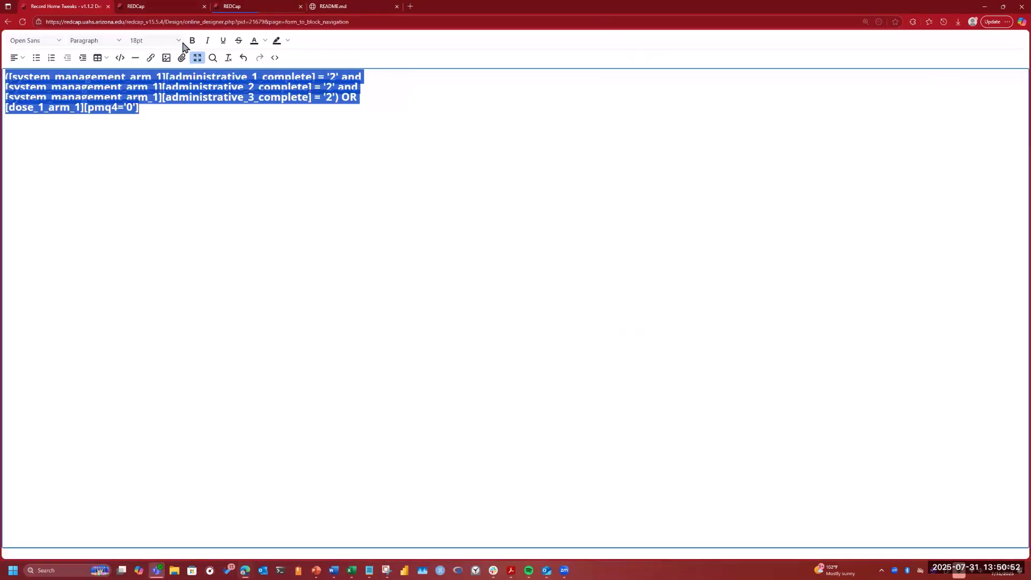
{"action": "key", "text": "ctrl+shift+f"}
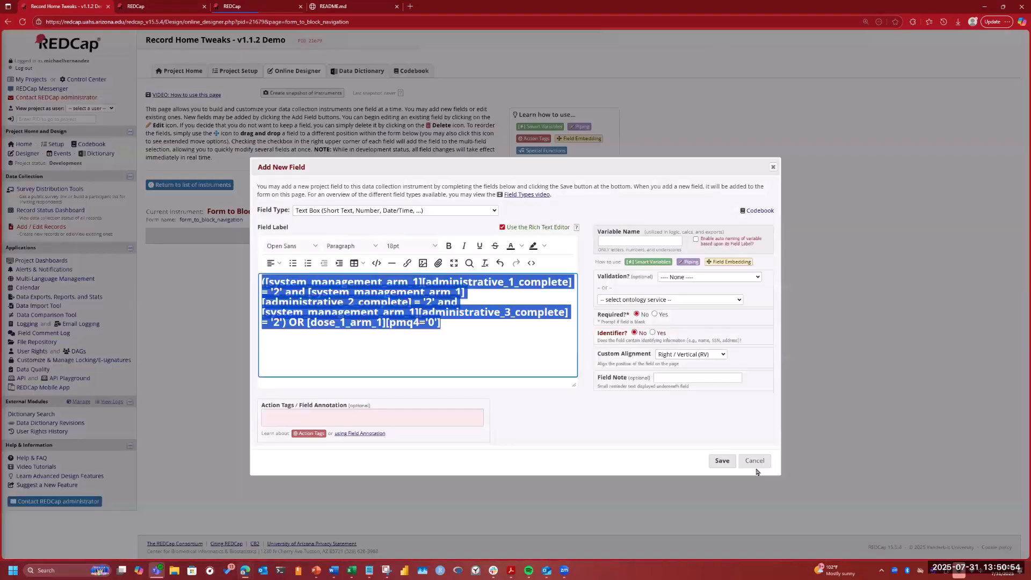
{"action": "left_click", "coordinate": [754, 462]}
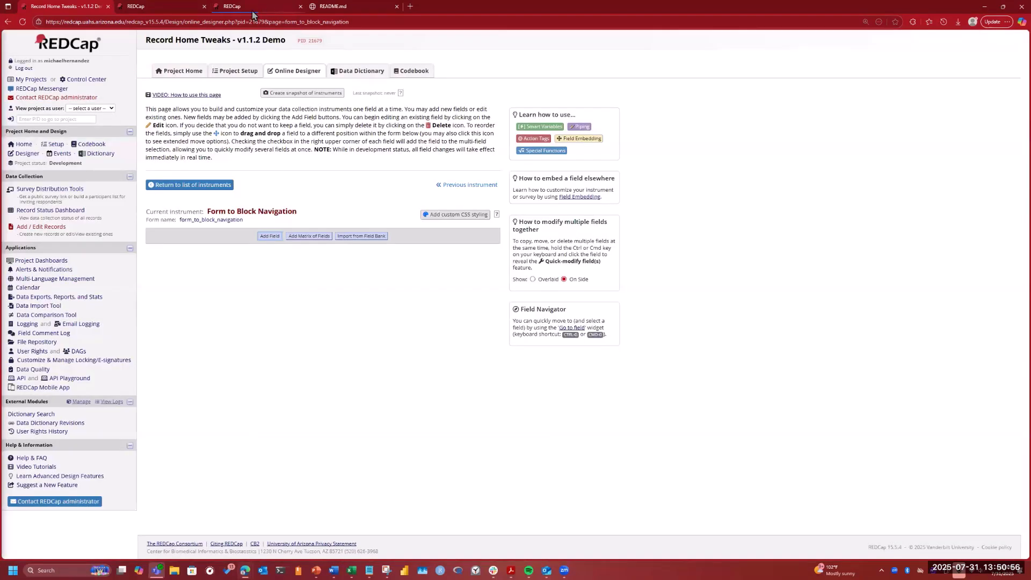
- Try to replace the Visit and Dose tabs' branching logic with the parenthesized expression and save the Record Home Tweaks configuration
{"action": "key", "text": "ctrl+3"}
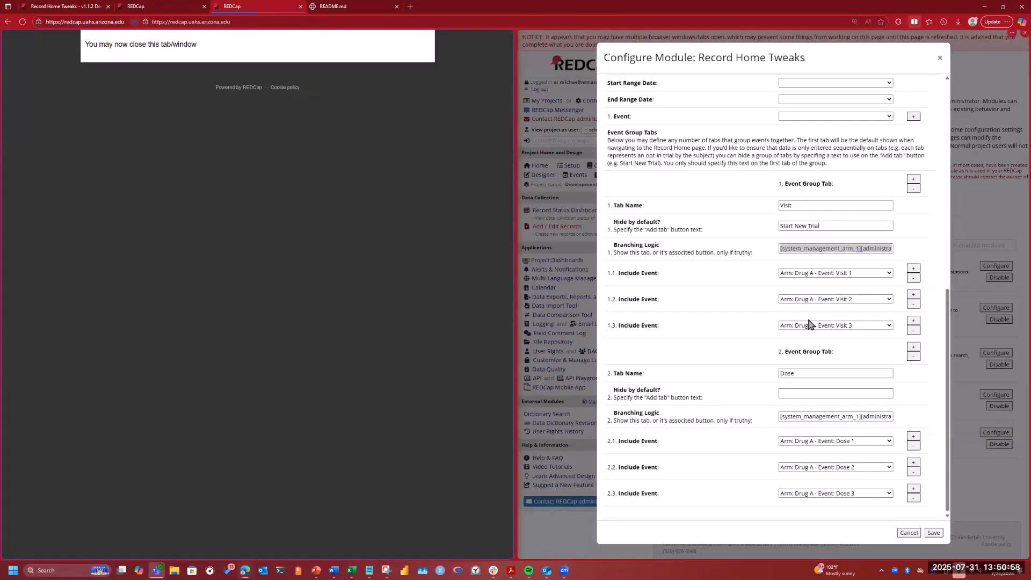
{"action": "triple_click", "coordinate": [802, 250]}
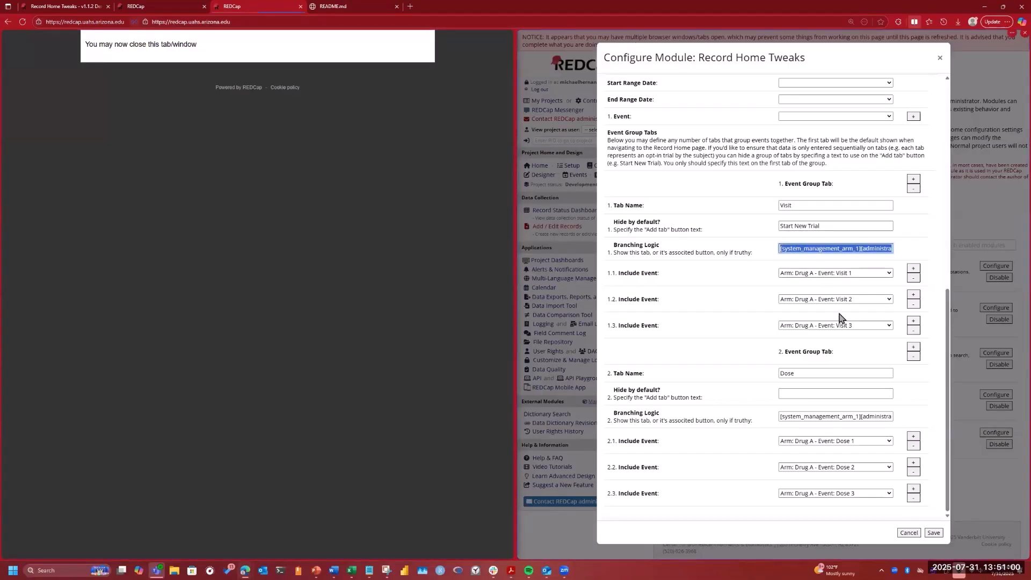
{"action": "key", "text": "ctrl+v"}
{"action": "triple_click", "coordinate": [815, 417]}
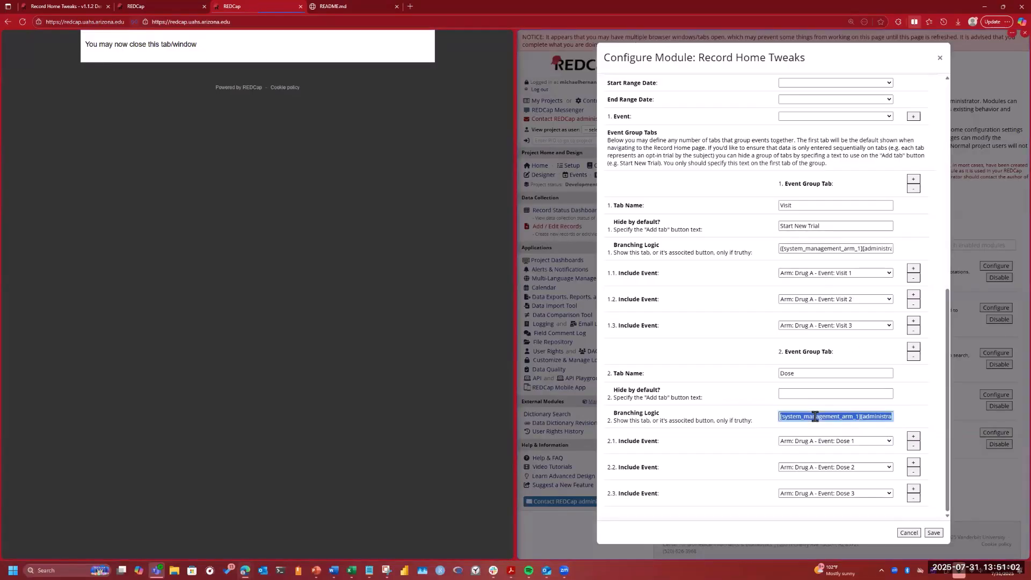
{"action": "key", "text": "ctrl+v"}
{"action": "left_click", "coordinate": [928, 533]}
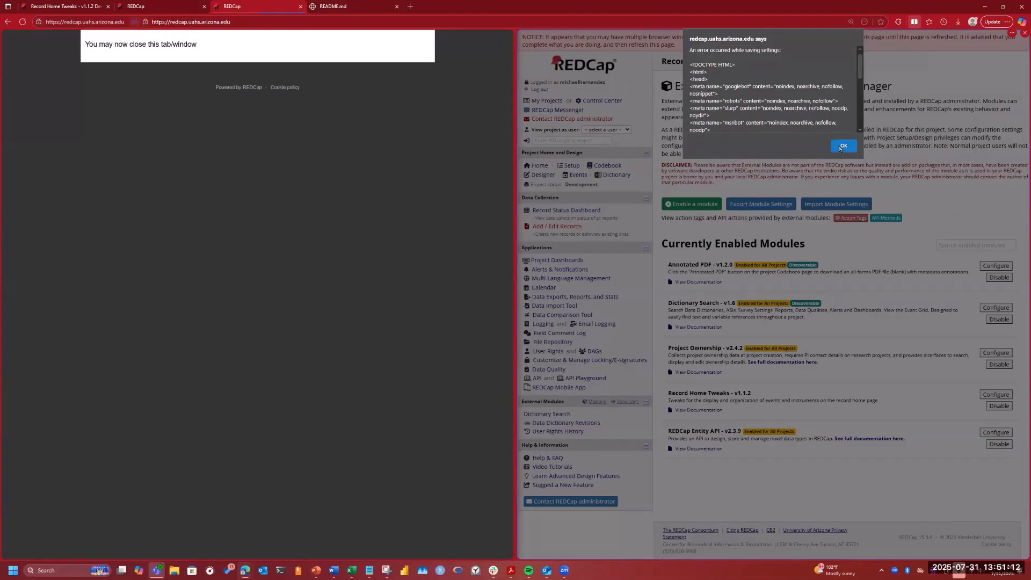
{"action": "key", "text": "Return"}
- Paste the parenthesized expression into the Visit tab's branching logic again and try to save the module settings
{"action": "left_click", "coordinate": [813, 250]}
{"action": "triple_click", "coordinate": [810, 250]}
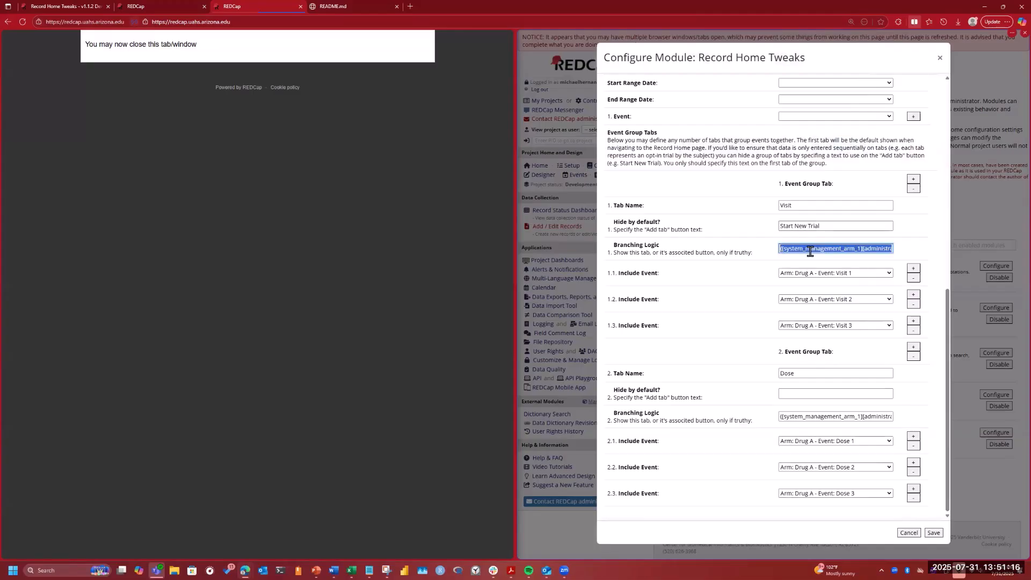
{"action": "key", "text": "ctrl+v"}
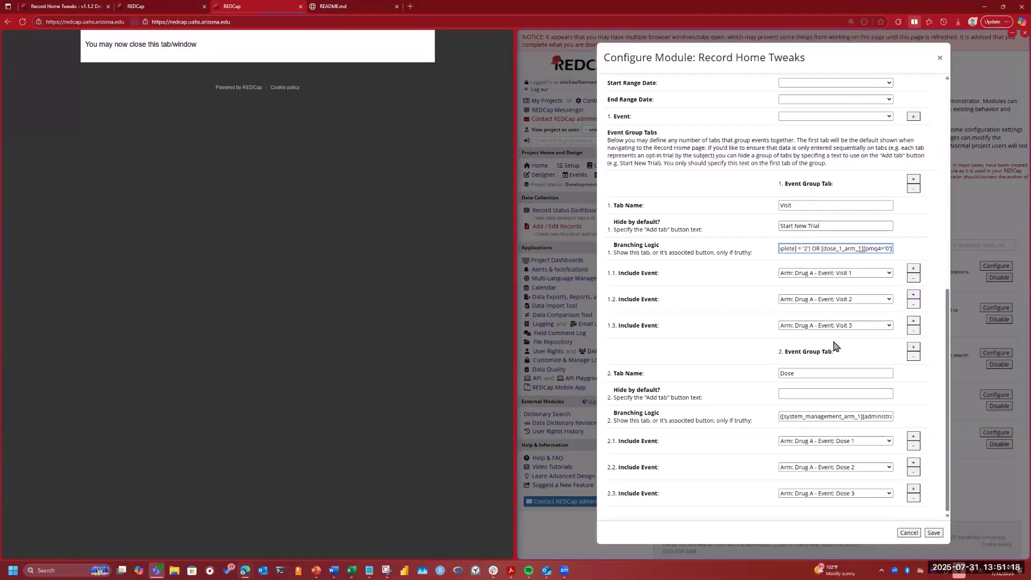
{"action": "left_click", "coordinate": [795, 418]}
{"action": "left_click", "coordinate": [935, 533]}
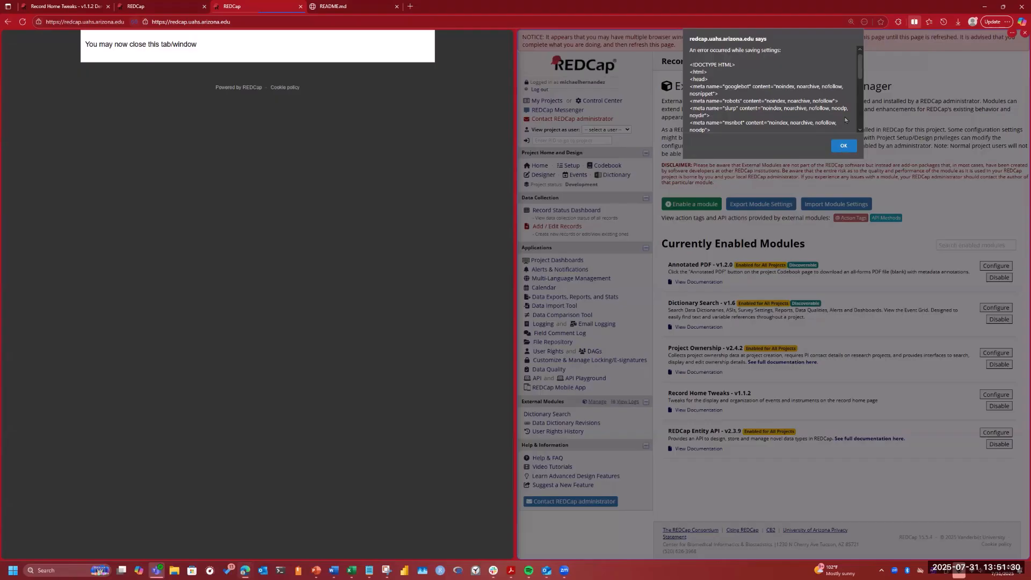
- Read through the save error's text, dismiss it, and retry saving the module settings
{"action": "left_click_drag", "start_coordinate": [860, 68], "coordinate": [854, 117]}
{"action": "scroll", "coordinate": [860, 84], "scroll_direction": "down", "scroll_amount": 1}
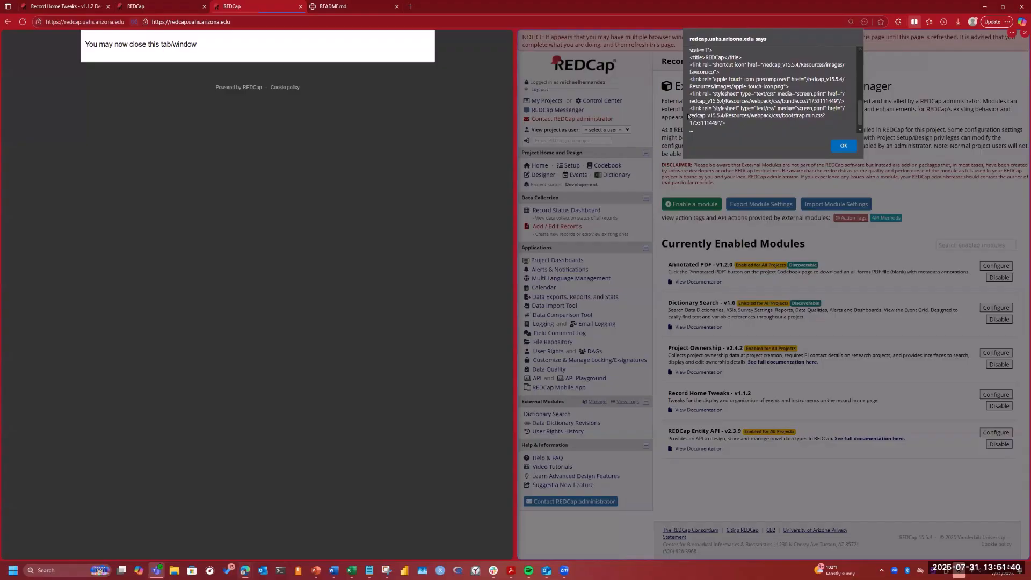
{"action": "left_click", "coordinate": [845, 146]}
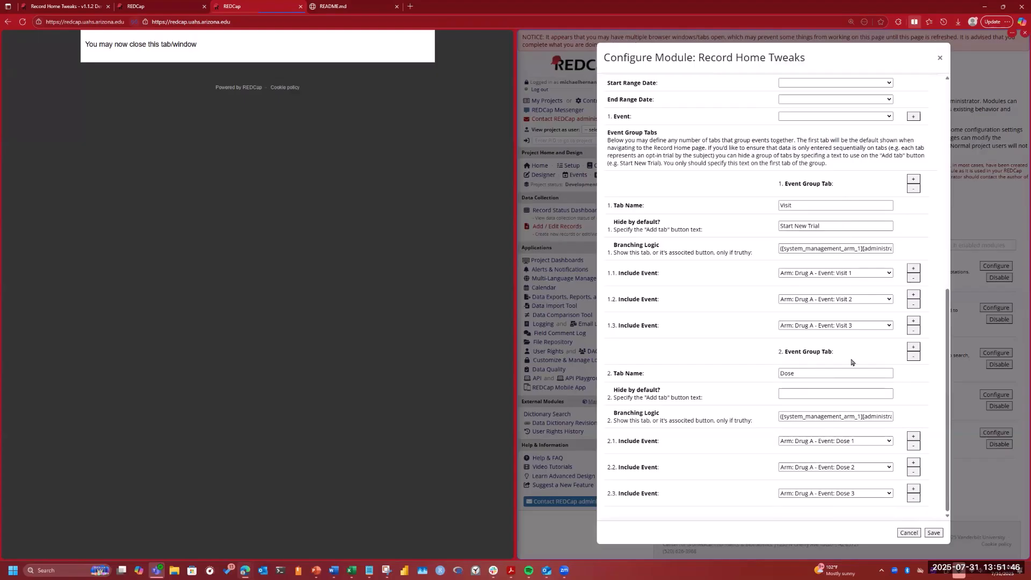
{"action": "left_click", "coordinate": [934, 533]}
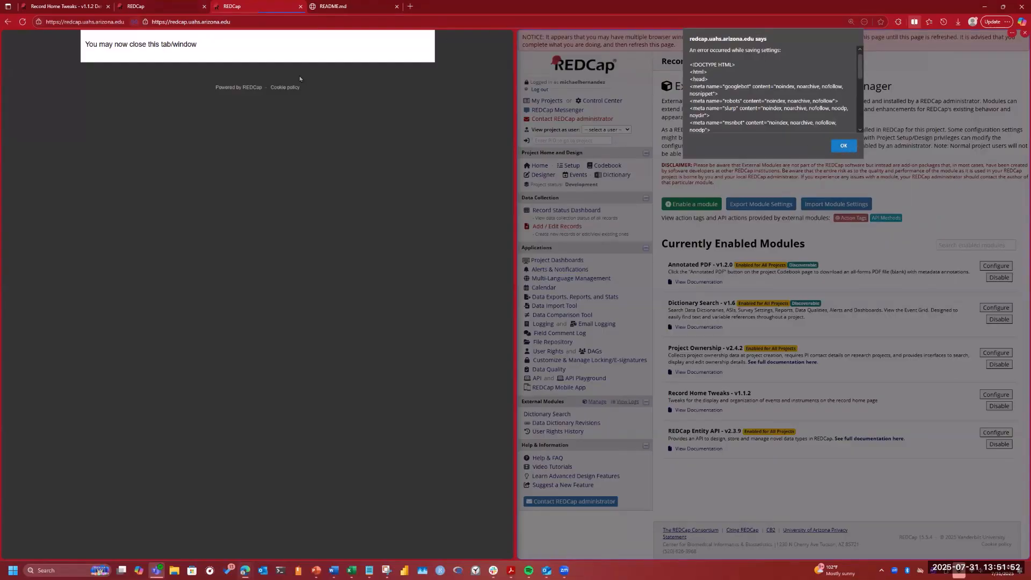
{"action": "key", "text": "Return"}
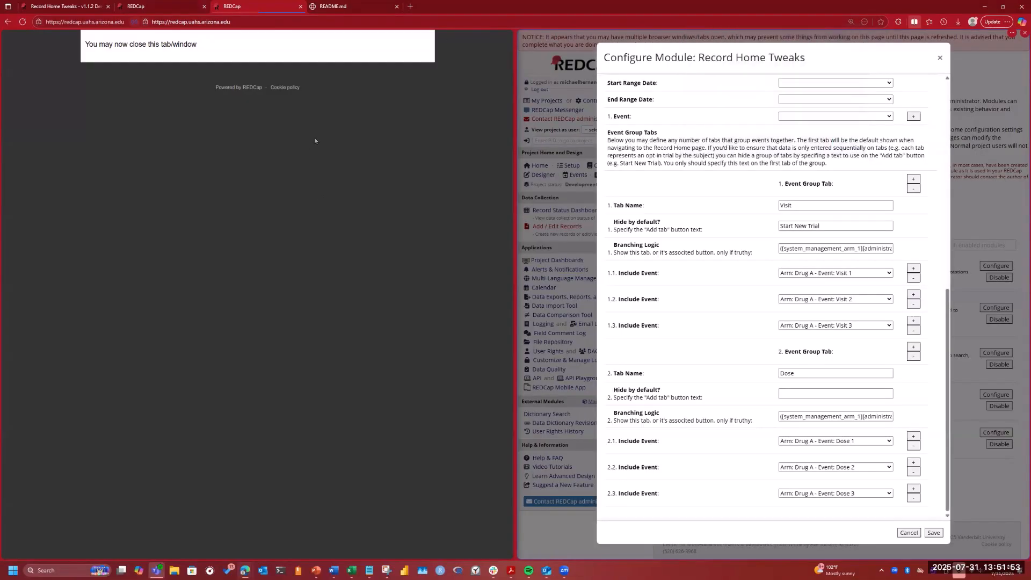
- Close the browser tabs holding the Database Query Tool and the split-view module configuration, returning to the demo project
{"action": "left_click", "coordinate": [196, 6]}
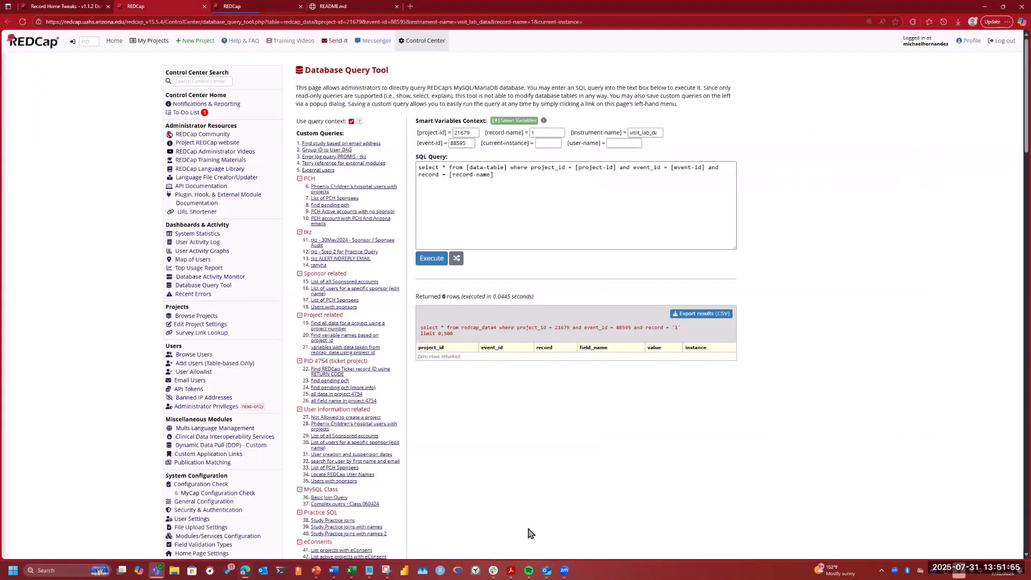
{"action": "left_click", "coordinate": [204, 6]}
{"action": "left_click", "coordinate": [23, 10]}
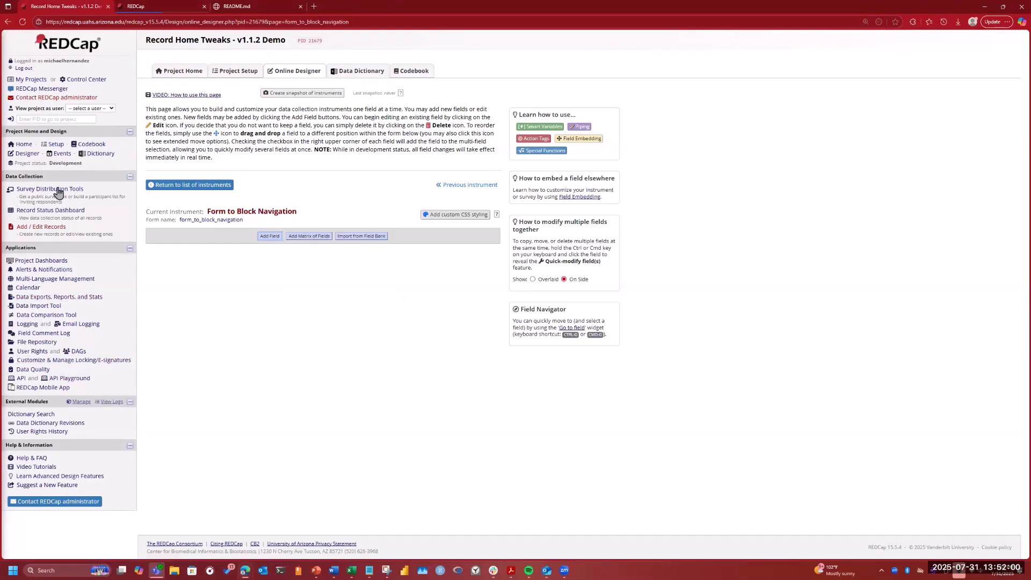
{"action": "left_click", "coordinate": [162, 6]}
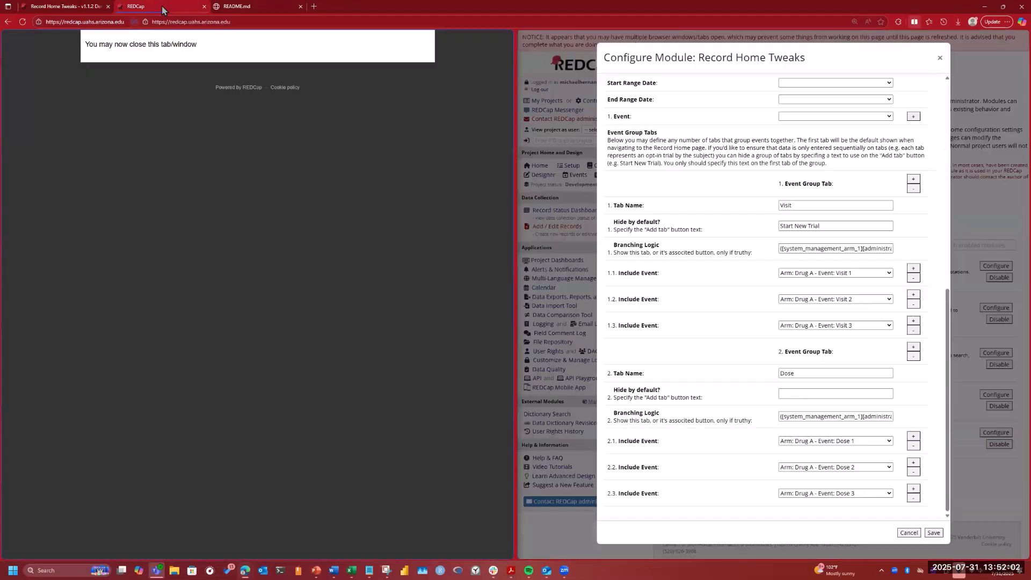
{"action": "left_click", "coordinate": [205, 7]}
{"action": "left_click", "coordinate": [85, 5]}
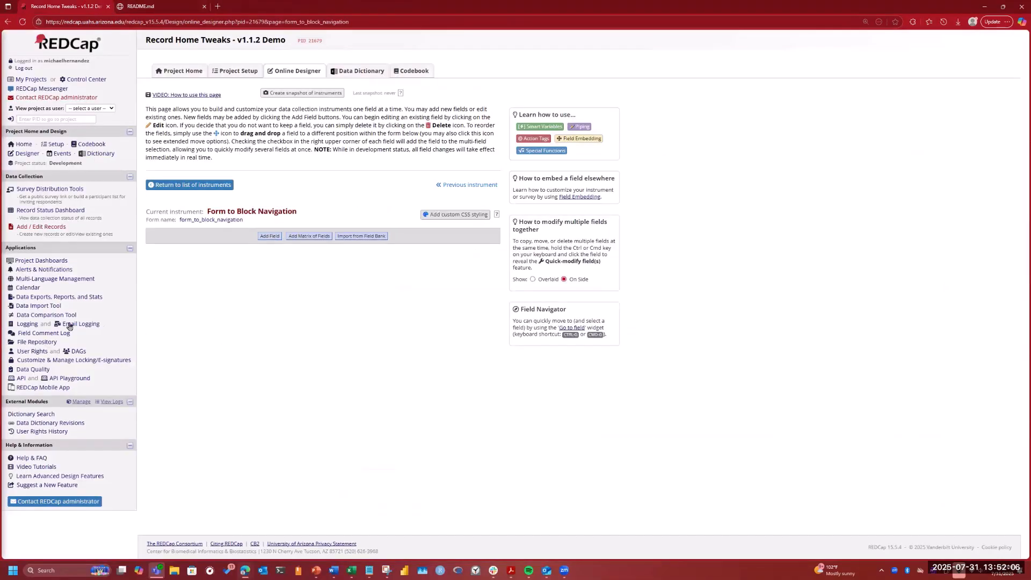
- Open record 2's home page through the Record Status Dashboard and examine the events displayed under its Dose tab
{"action": "left_click", "coordinate": [50, 215]}
{"action": "left_click", "coordinate": [149, 270]}
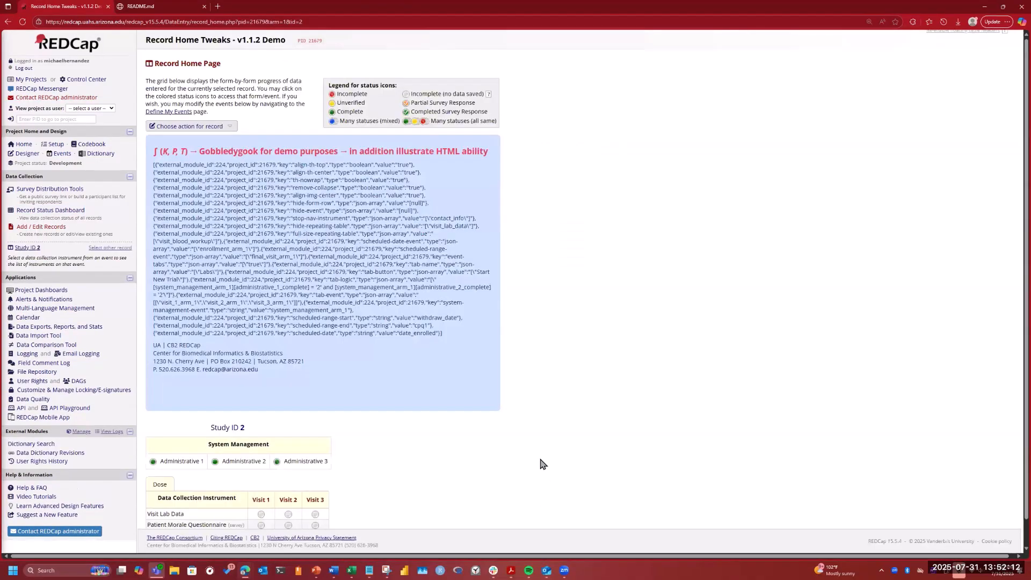
{"action": "scroll", "coordinate": [541, 465], "scroll_direction": "down", "scroll_amount": 1}
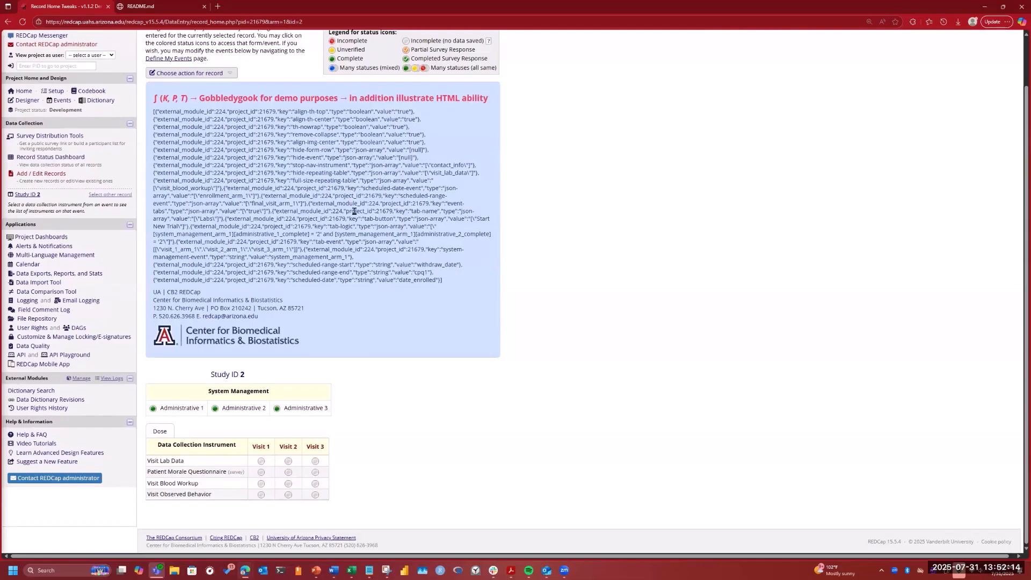
- Open the External Modules manager in a new browser tab and bring up the Record Home Tweaks configuration
{"action": "right_click", "coordinate": [74, 386]}
{"action": "left_click", "coordinate": [107, 386]}
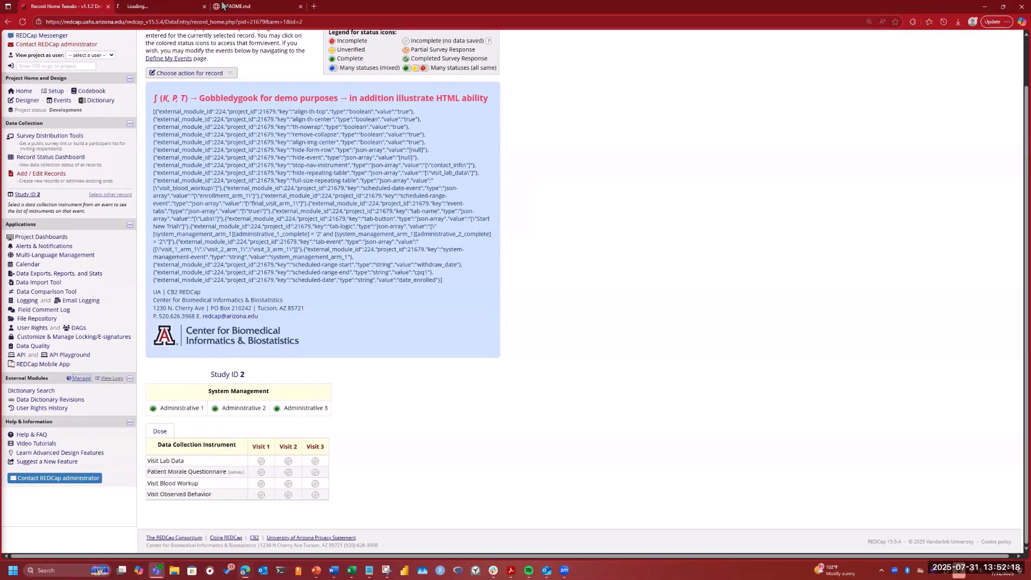
{"action": "left_click", "coordinate": [159, 6]}
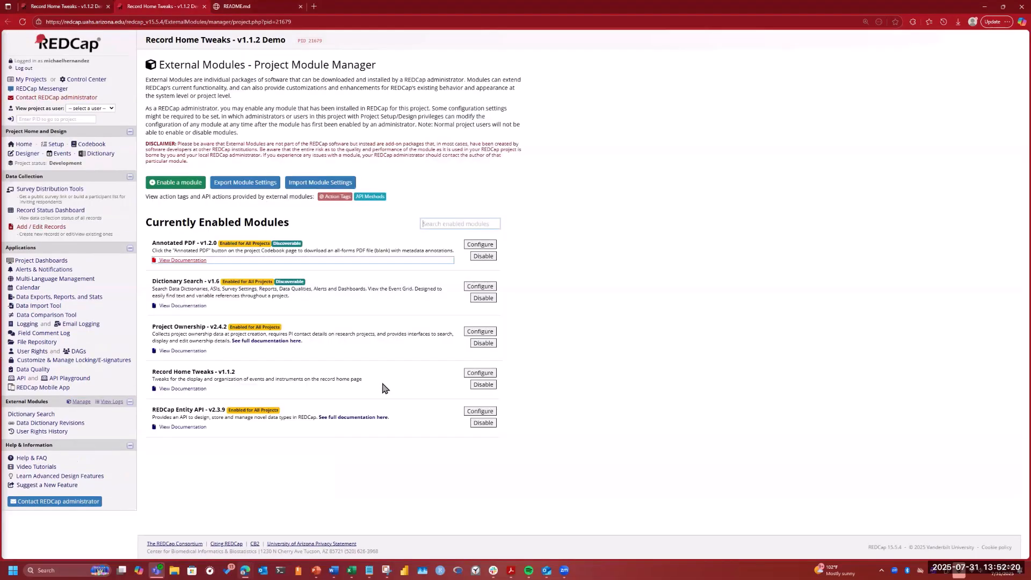
{"action": "left_click", "coordinate": [478, 373]}
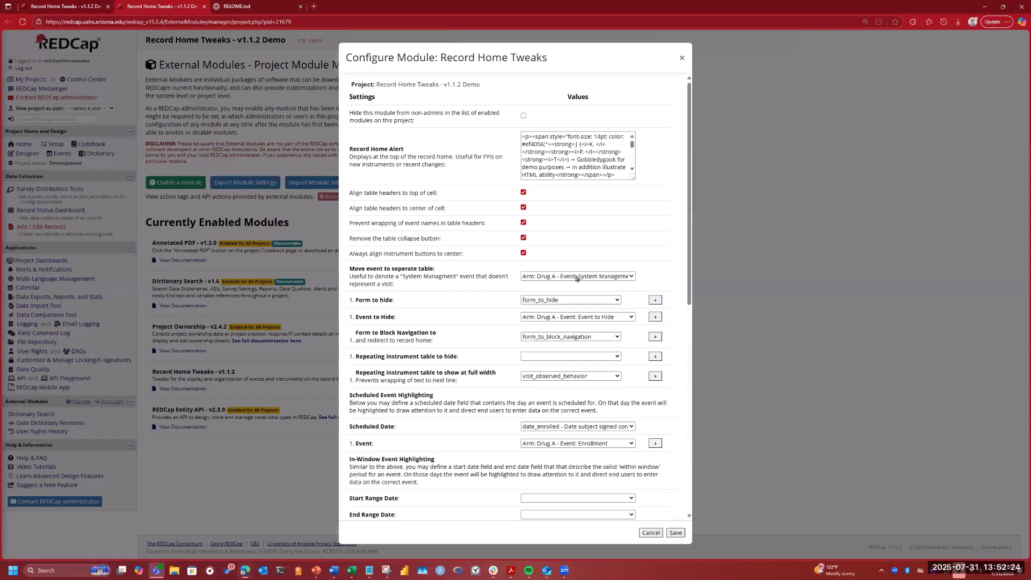
- Replace the Visit and Dose tabs' branching logic with the copied expression that groups conditions in parentheses before the OR, and save the settings
{"action": "scroll", "coordinate": [576, 277], "scroll_direction": "down", "scroll_amount": 6}
{"action": "left_click", "coordinate": [563, 343]}
{"action": "triple_click", "coordinate": [563, 343]}
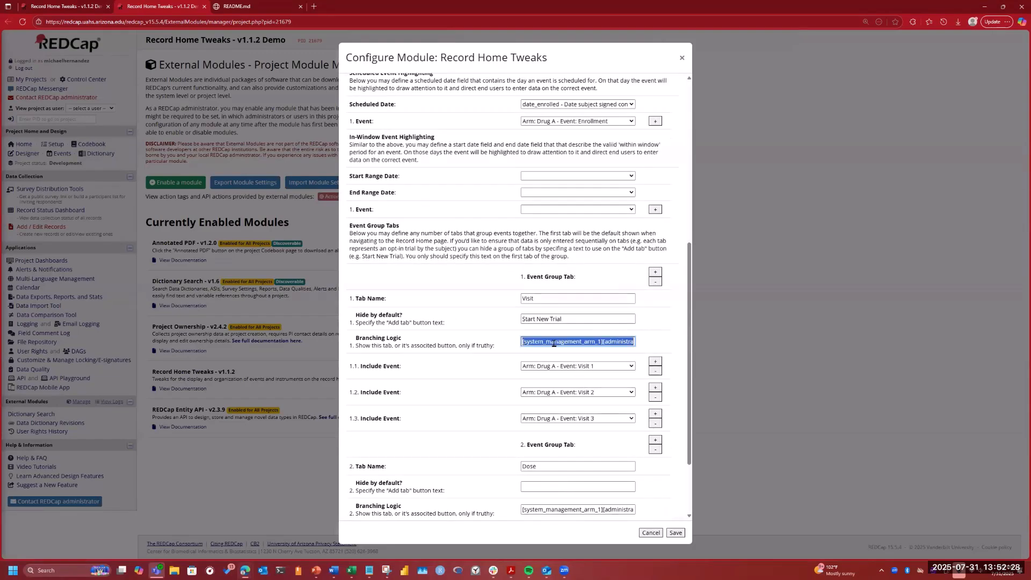
{"action": "key", "text": "ctrl+v"}
{"action": "scroll", "coordinate": [552, 421], "scroll_direction": "down", "scroll_amount": 2}
{"action": "triple_click", "coordinate": [552, 415]}
{"action": "key", "text": "ctrl+v"}
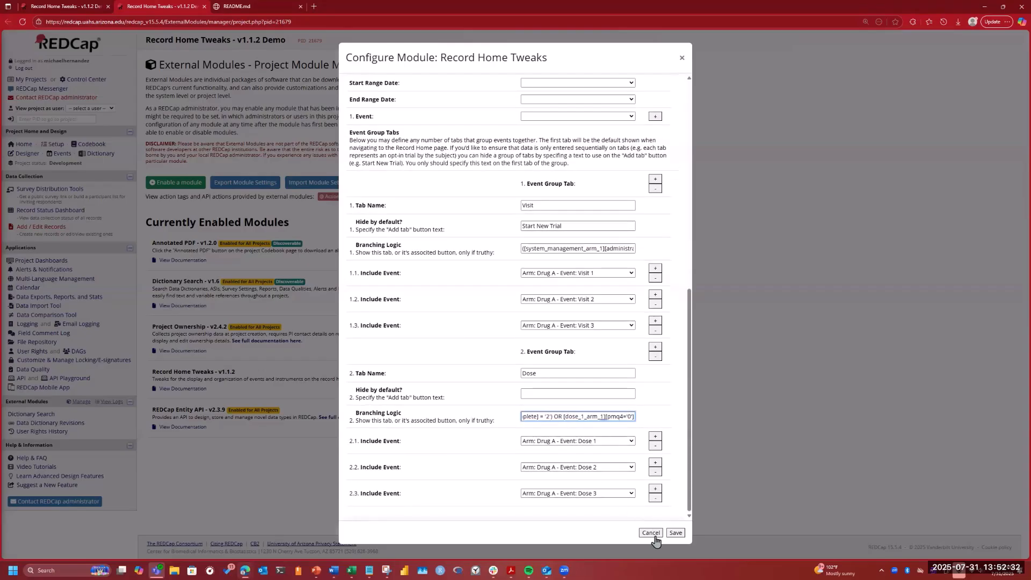
{"action": "left_click", "coordinate": [676, 533]}
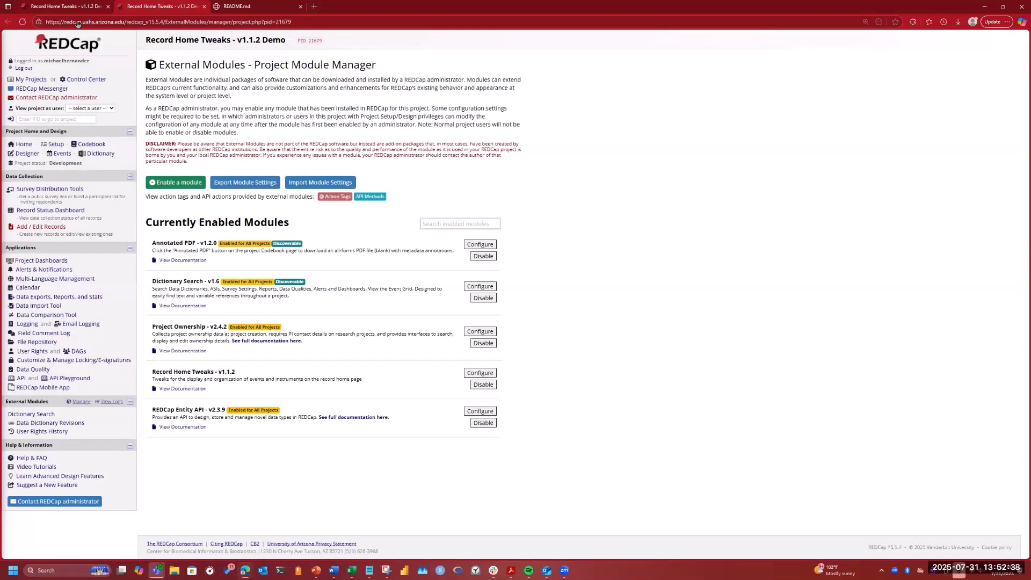
- Return to the demo project's record page, open record 1 through the Record Status Dashboard, and examine its event group tabs
{"action": "left_click", "coordinate": [75, 7]}
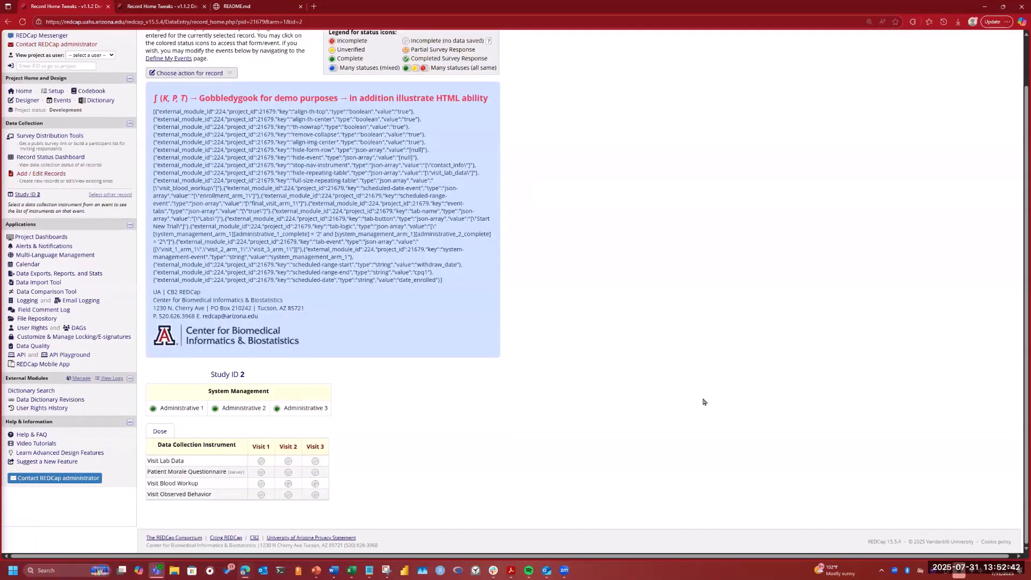
{"action": "left_click", "coordinate": [29, 157]}
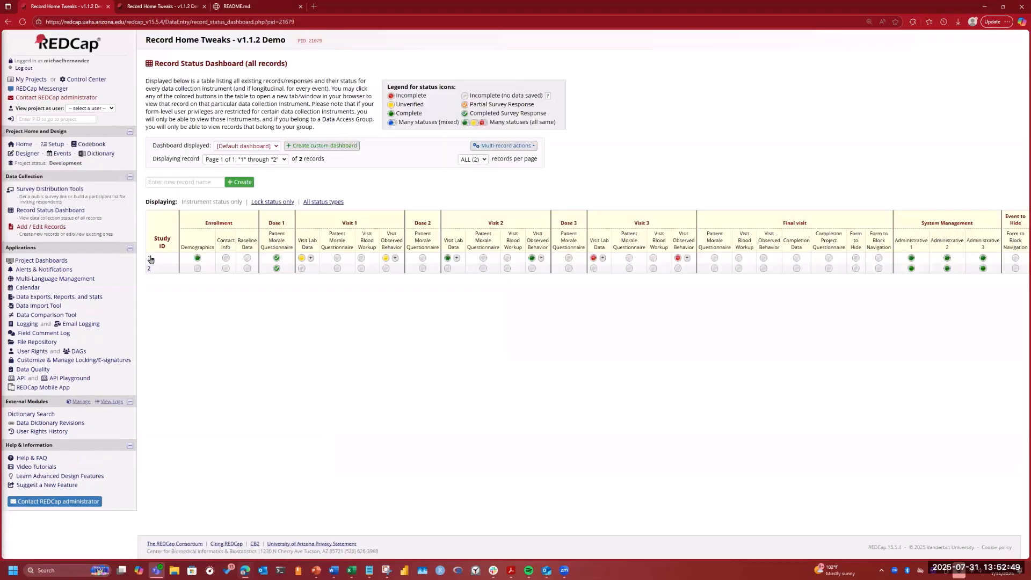
{"action": "left_click", "coordinate": [151, 258]}
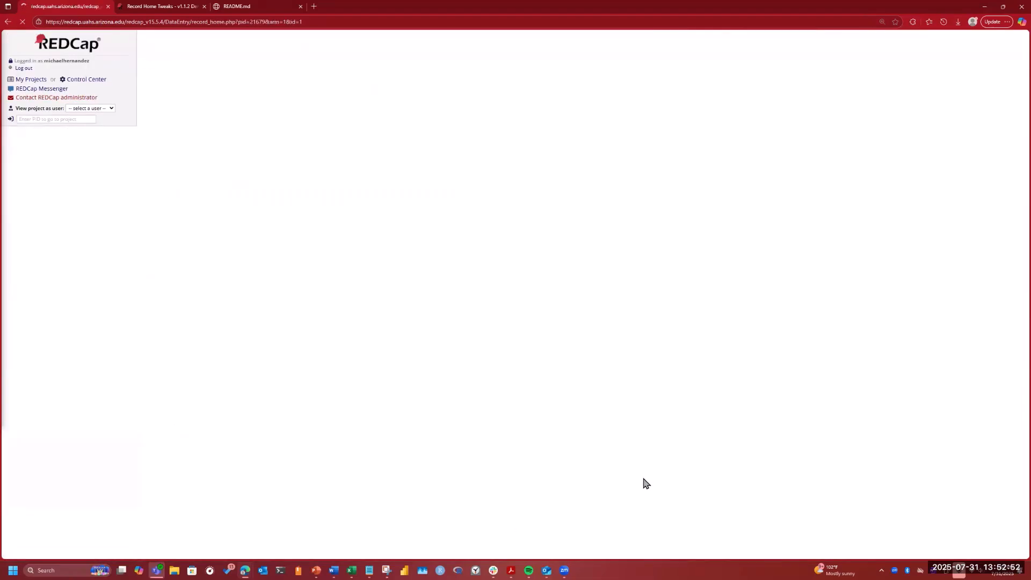
{"action": "scroll", "coordinate": [644, 483], "scroll_direction": "down", "scroll_amount": 3}
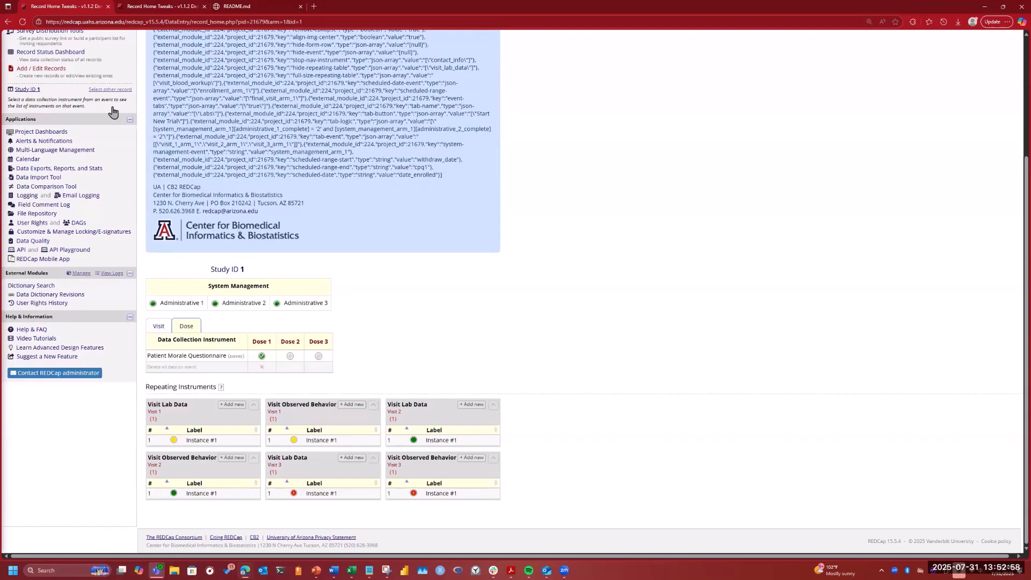
- Switch to the Record Home Tweaks - v1.1.2 project from the project list and view record 1's home page
{"action": "left_click", "coordinate": [27, 87]}
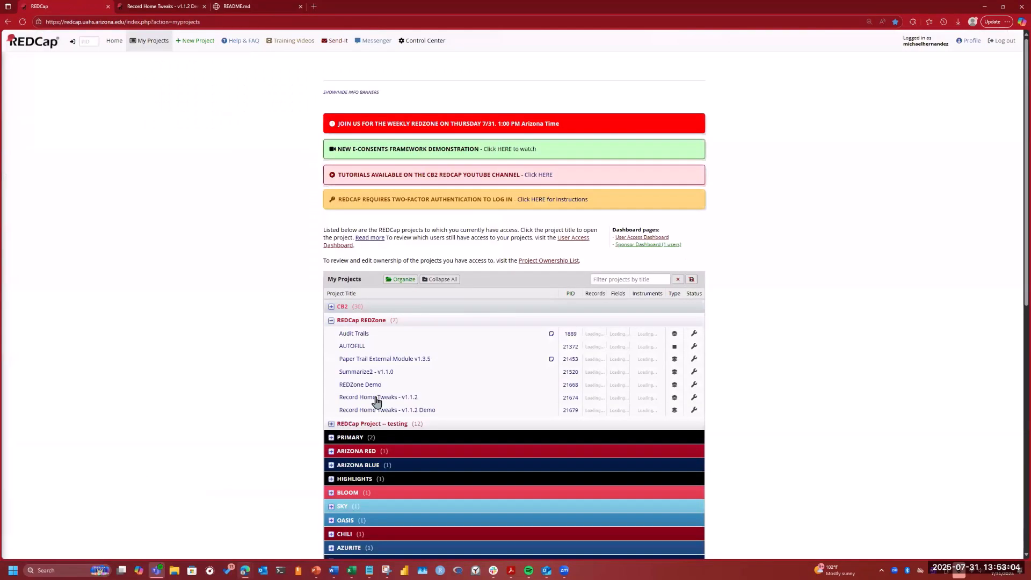
{"action": "left_click", "coordinate": [376, 399]}
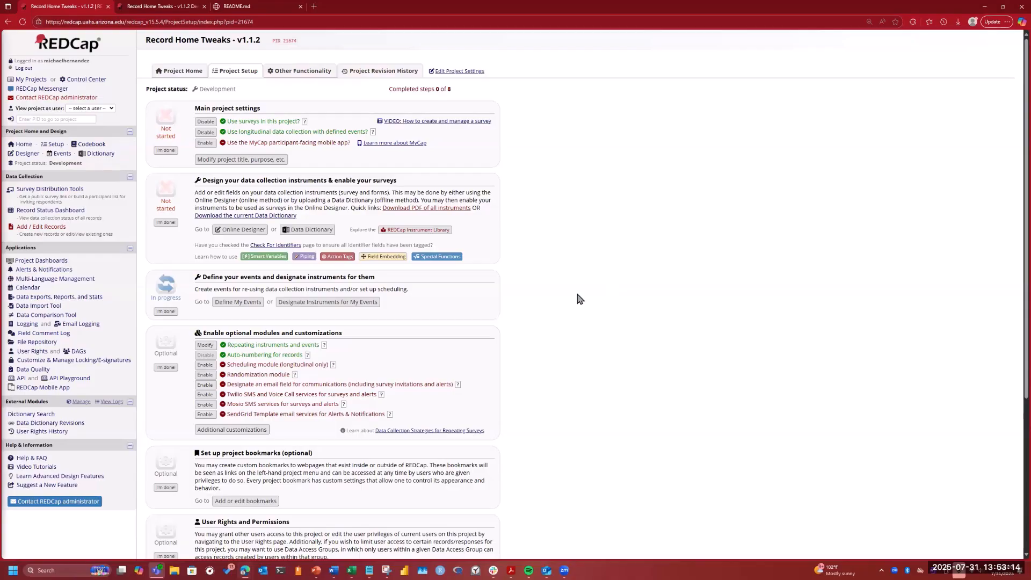
{"action": "left_click", "coordinate": [51, 210]}
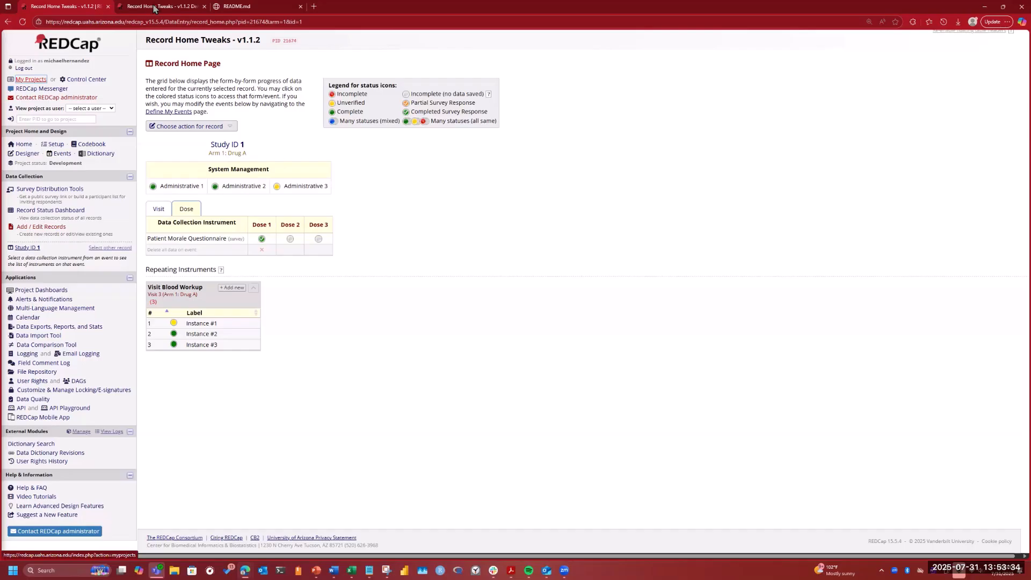
- Reopen the demo project's Record Home Tweaks configuration and examine the end of the Visit tab's branching logic
{"action": "key", "text": "ctrl+Tab"}
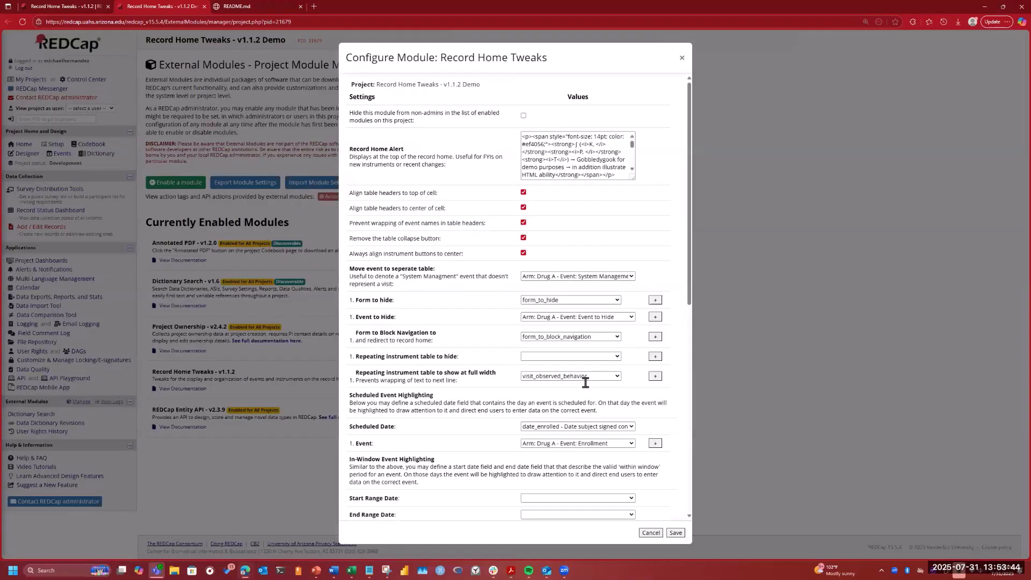
{"action": "scroll", "coordinate": [586, 383], "scroll_direction": "down", "scroll_amount": 5}
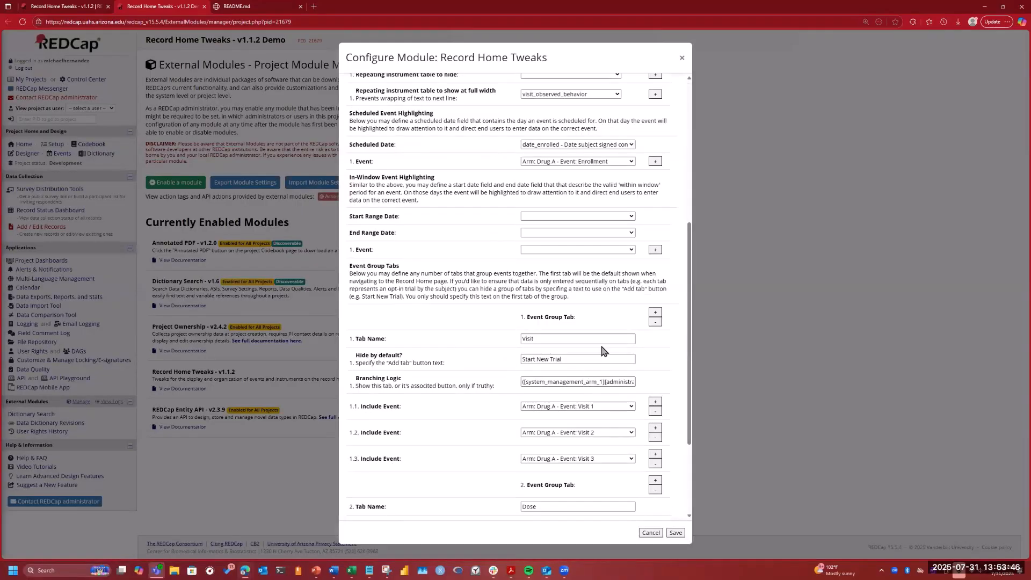
{"action": "key", "text": "Tab"}
{"action": "scroll", "coordinate": [602, 351], "scroll_direction": "down", "scroll_amount": 2}
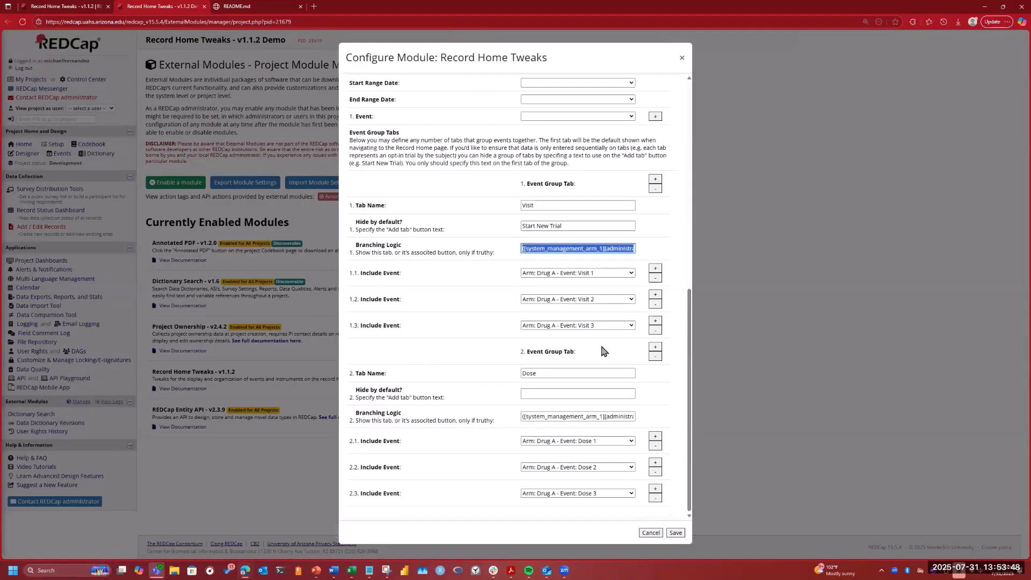
{"action": "key", "text": "End"}
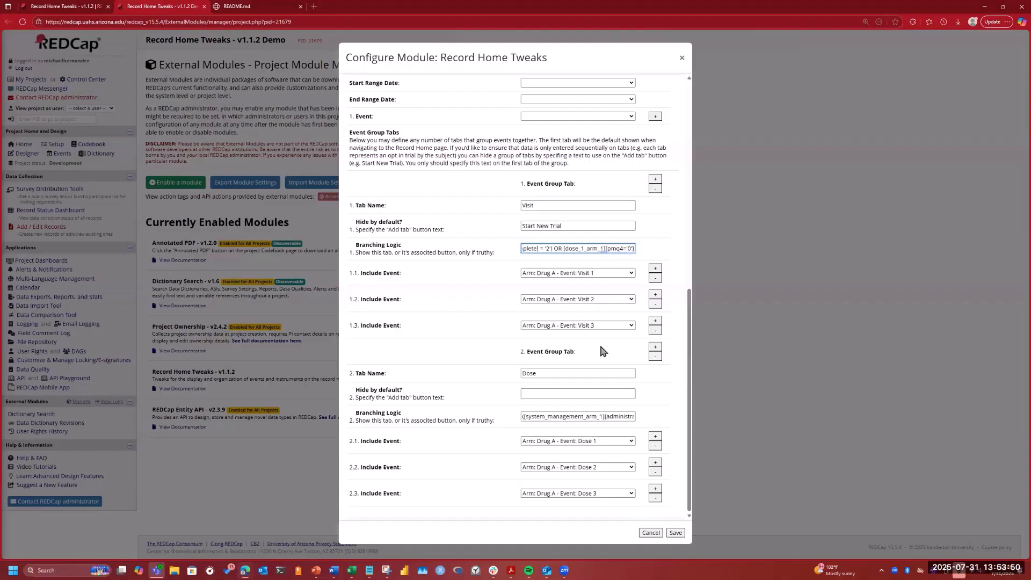
{"action": "mouse_move", "coordinate": [604, 256]}
- Replace the Visit and Dose tabs' branching logic with the condition ending in [administrative_3_complete] = '2', and save the module settings
{"action": "key", "text": "ctrl+a"}
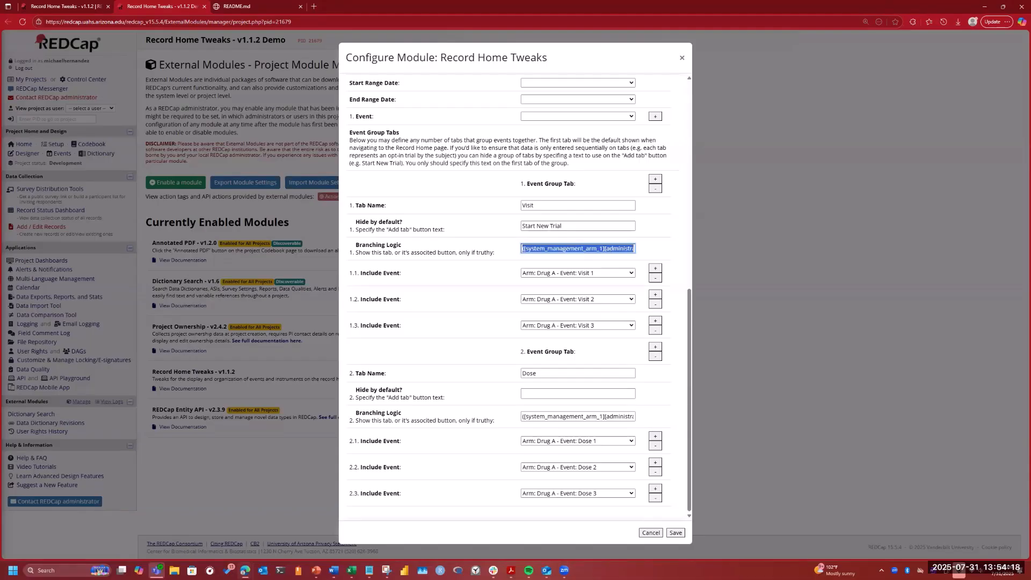
{"action": "key", "text": "alt+Tab"}
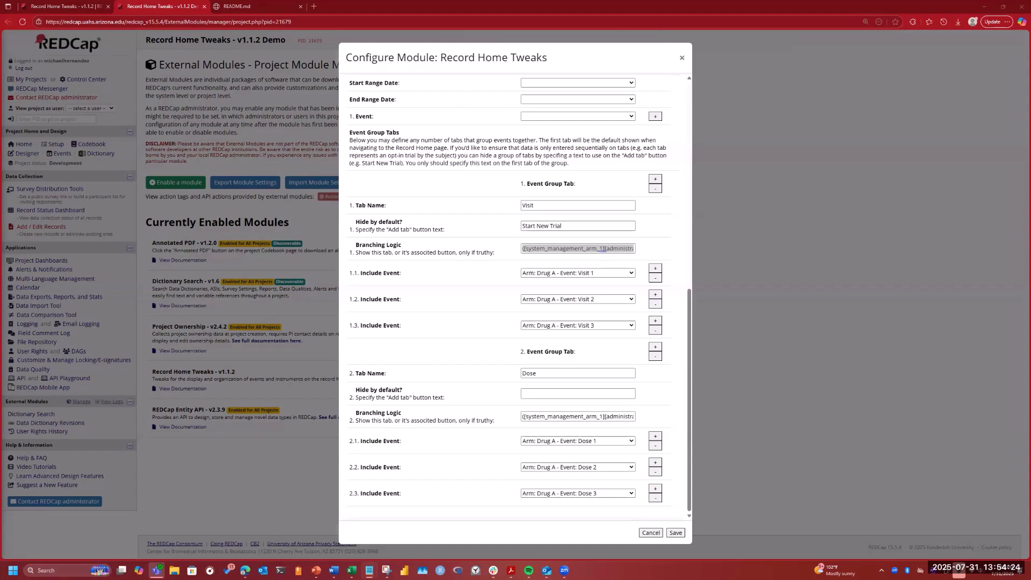
{"action": "left_click", "coordinate": [558, 249]}
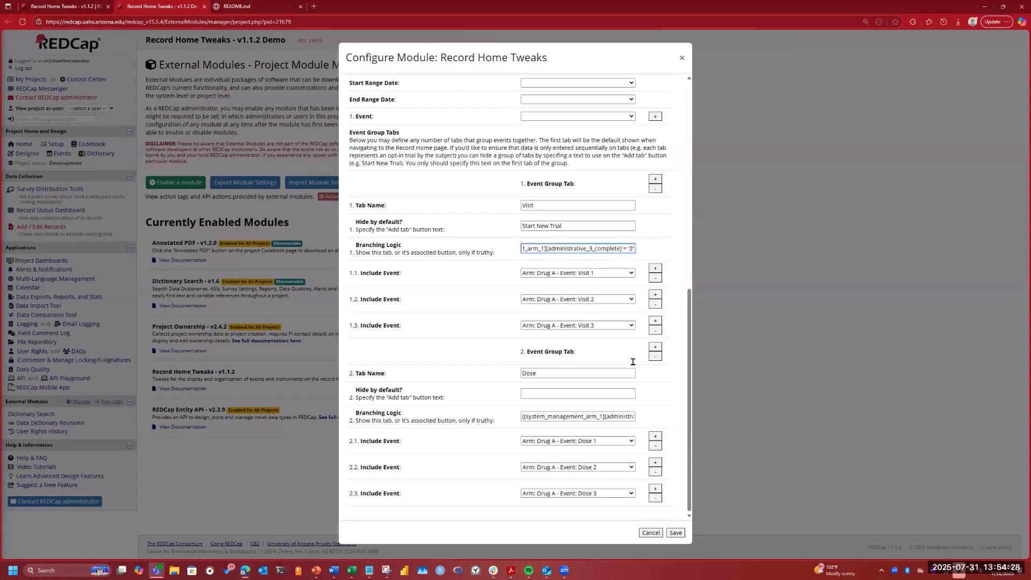
{"action": "key", "text": "ctrl+v"}
{"action": "left_click", "coordinate": [537, 416]}
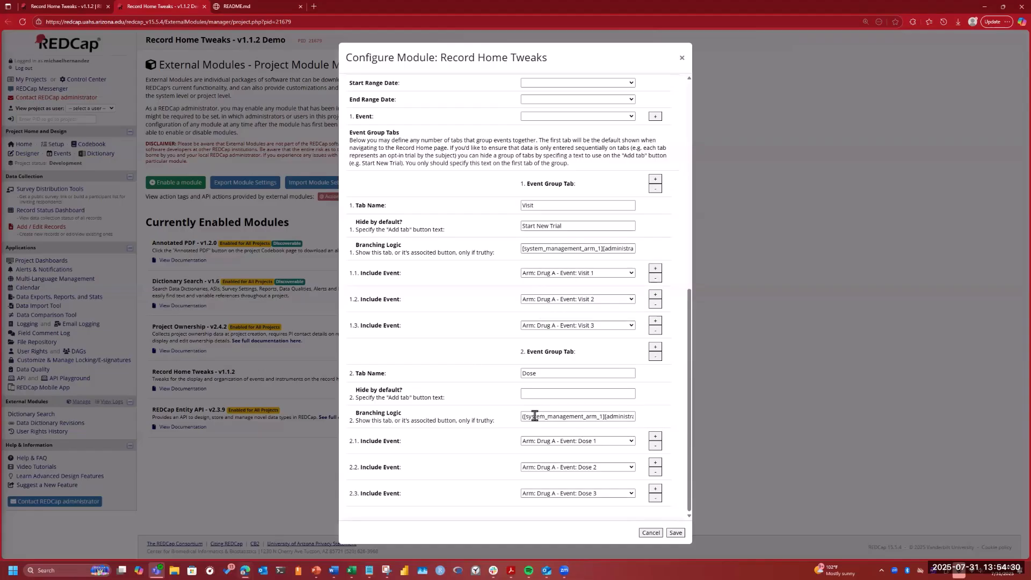
{"action": "key", "text": "ctrl+a"}
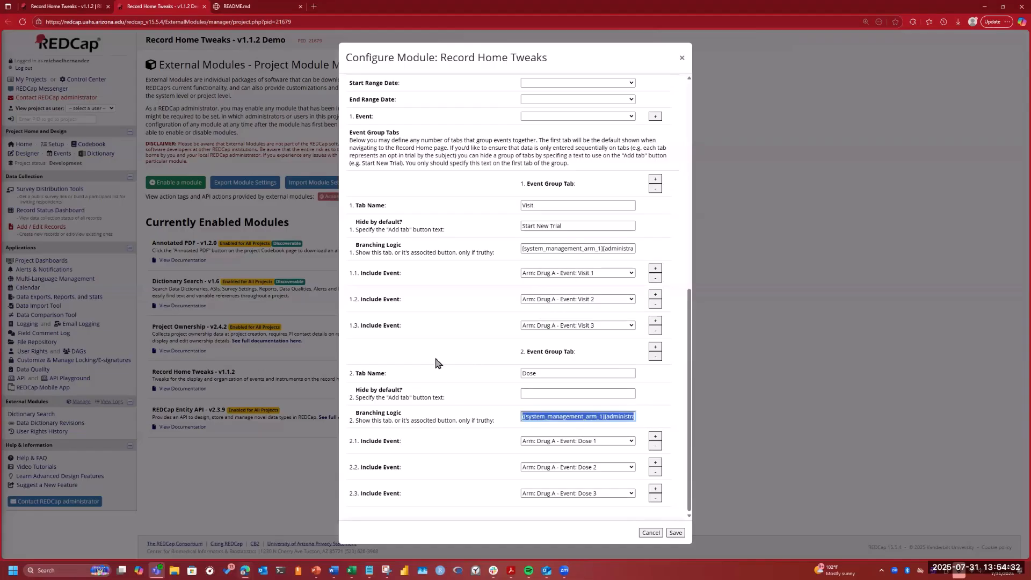
{"action": "type", "text": "[system_management_arm_1][administrative_3_complete] = '2'"}
{"action": "left_click", "coordinate": [523, 357]}
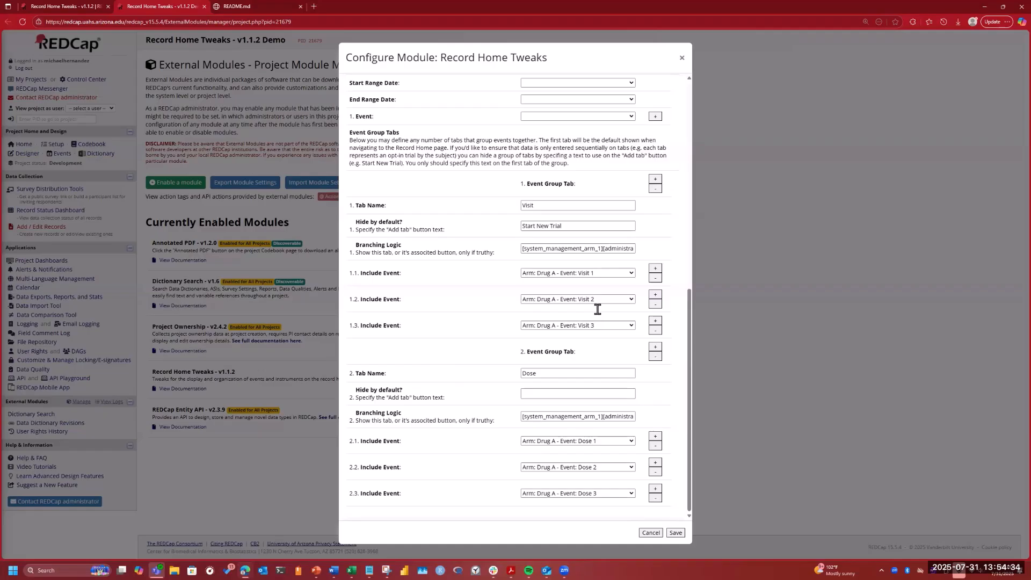
{"action": "left_click", "coordinate": [676, 533]}
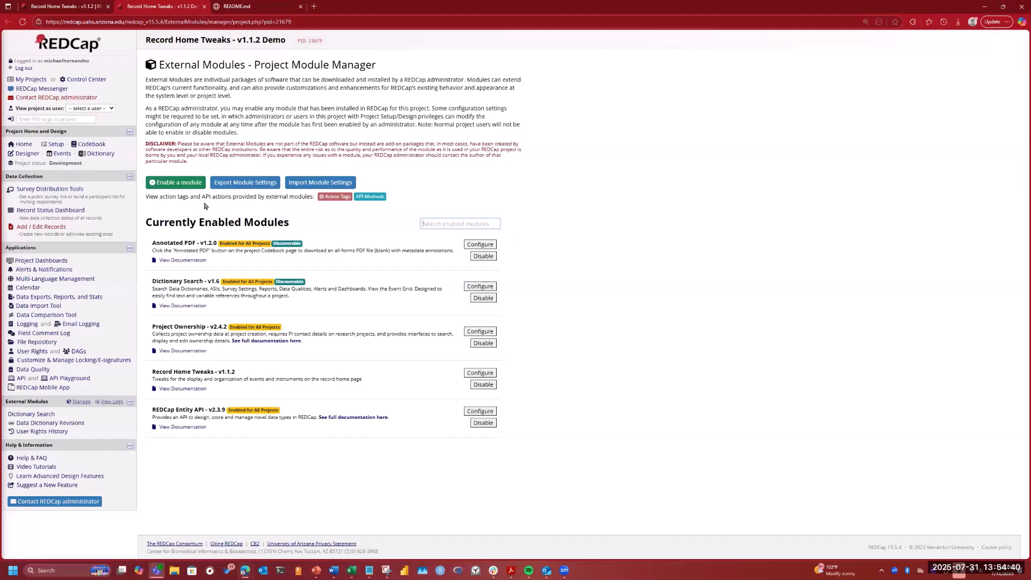
- Go to record 1's home page in the demo project and check its Visit and Dose tabs under the saved logic
{"action": "key", "text": "alt+Left"}
{"action": "key", "text": "F5"}
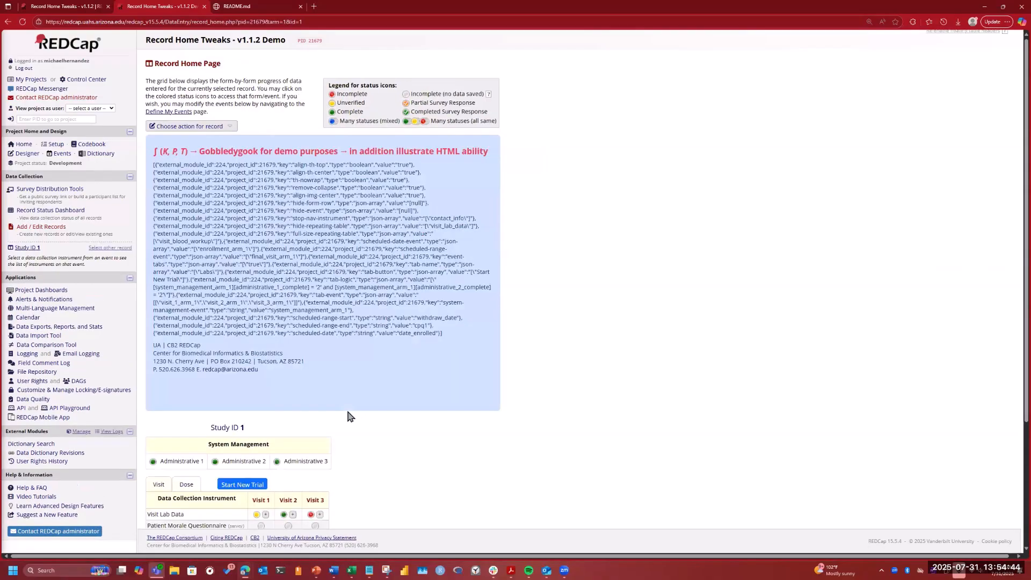
{"action": "scroll", "coordinate": [228, 296], "scroll_direction": "down", "scroll_amount": 3}
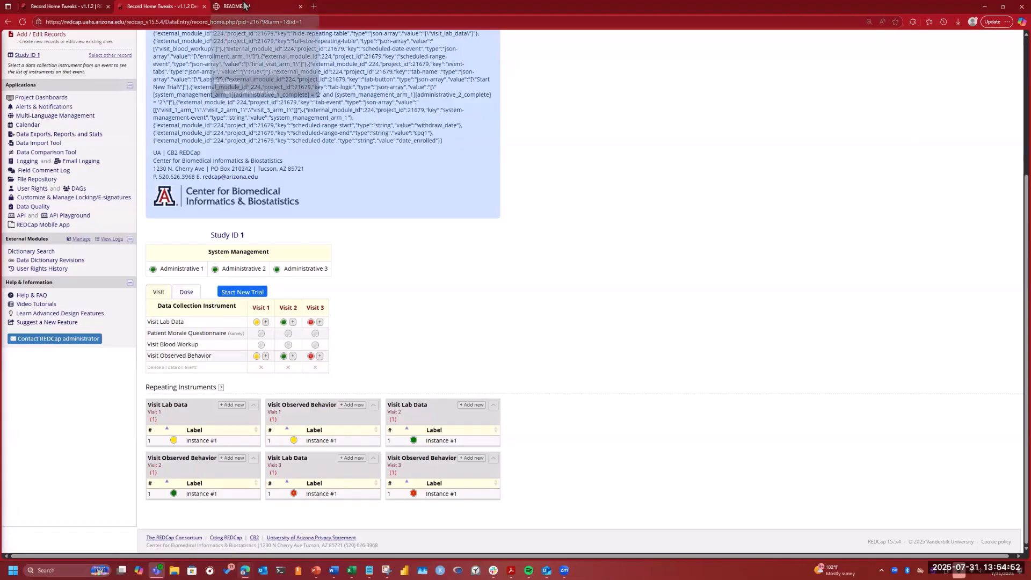
- Open the v1.1.2 project's Record Home Tweaks configuration, read the Event Group Tabs description and settings, and close it without saving
{"action": "left_click", "coordinate": [80, 8]}
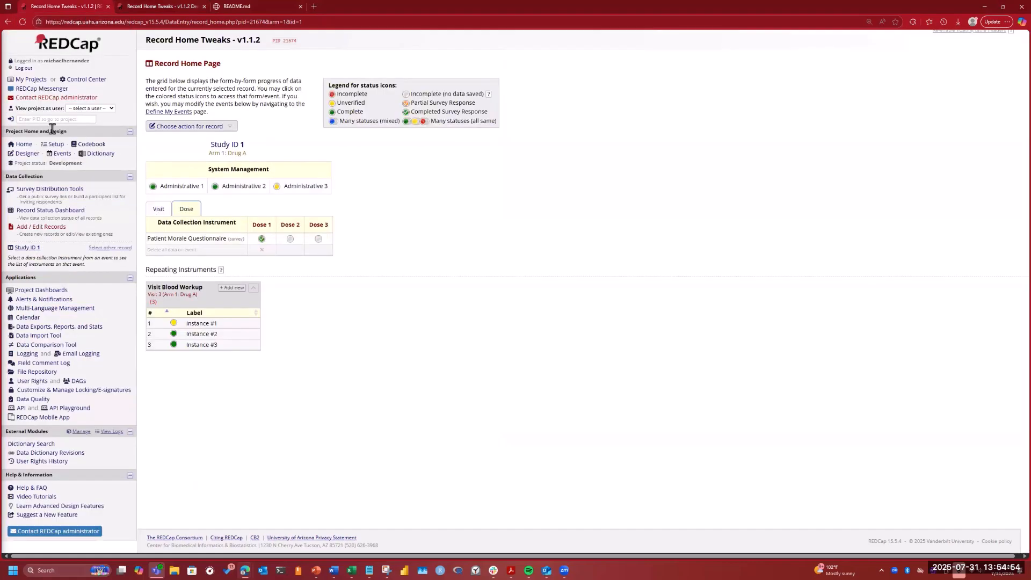
{"action": "left_click", "coordinate": [81, 432]}
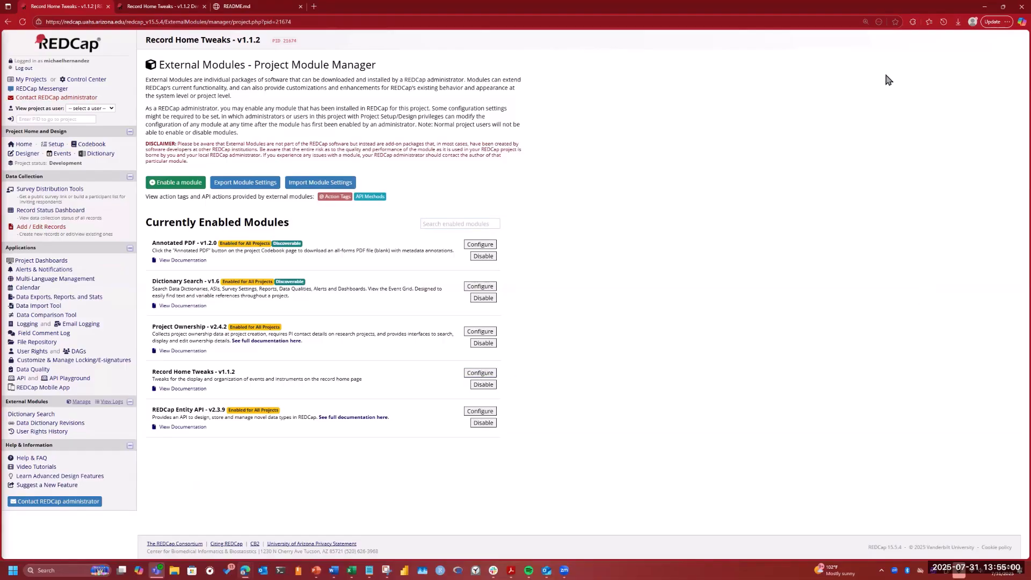
{"action": "scroll", "coordinate": [597, 202], "scroll_direction": "down", "scroll_amount": 1}
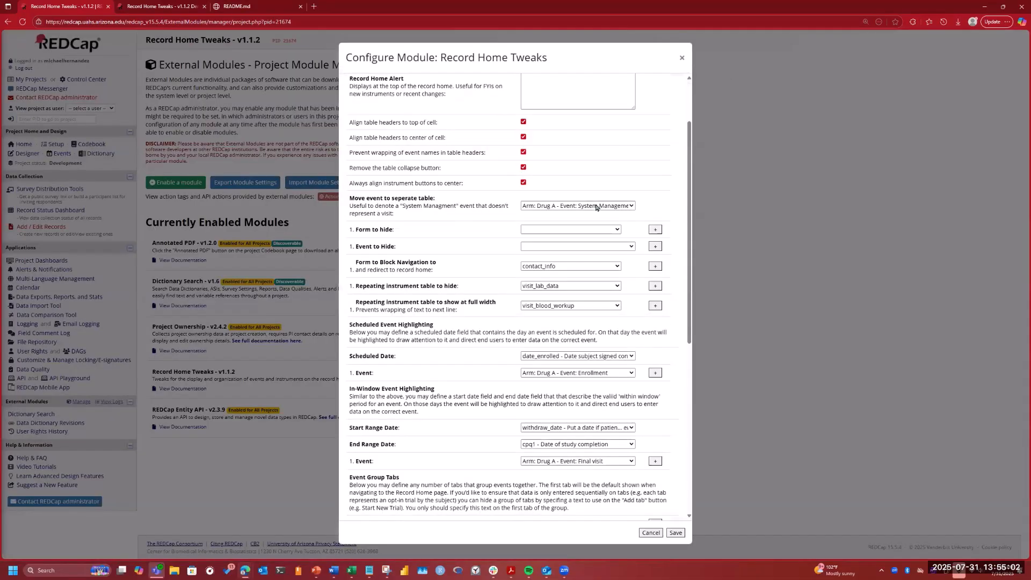
{"action": "scroll", "coordinate": [597, 208], "scroll_direction": "down", "scroll_amount": 2}
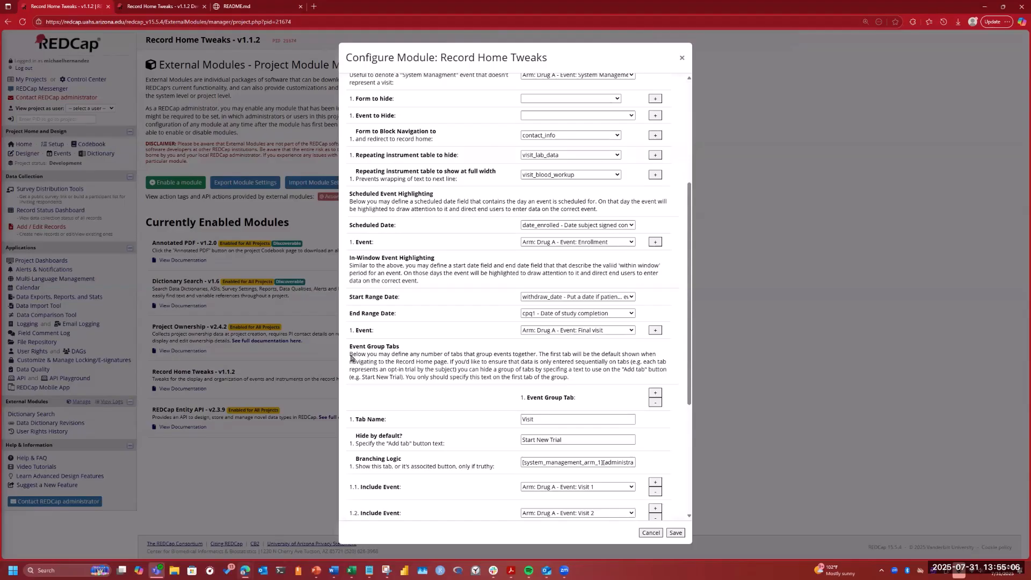
{"action": "left_click_drag", "start_coordinate": [349, 354], "coordinate": [595, 381]}
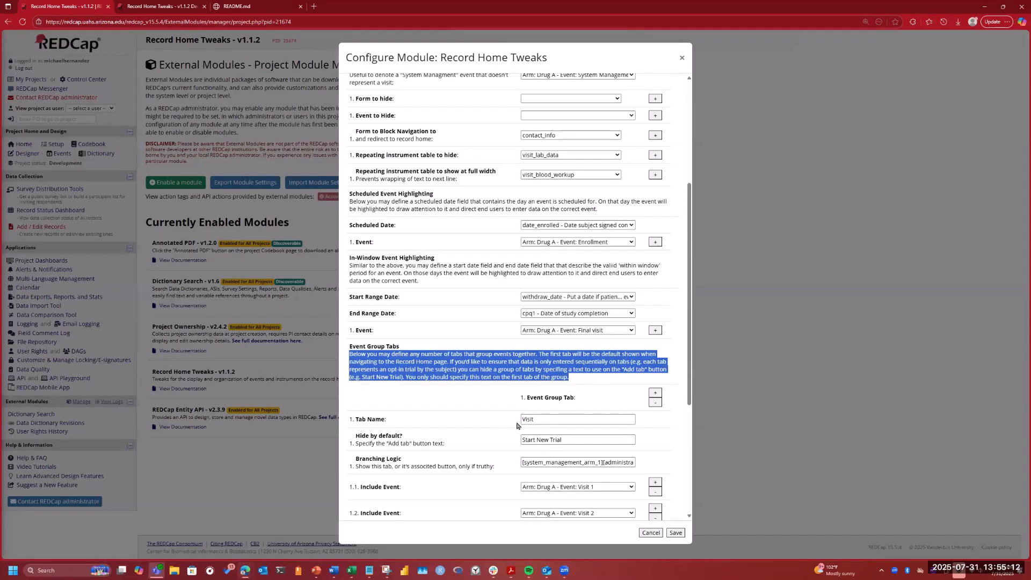
{"action": "scroll", "coordinate": [518, 426], "scroll_direction": "down", "scroll_amount": 4}
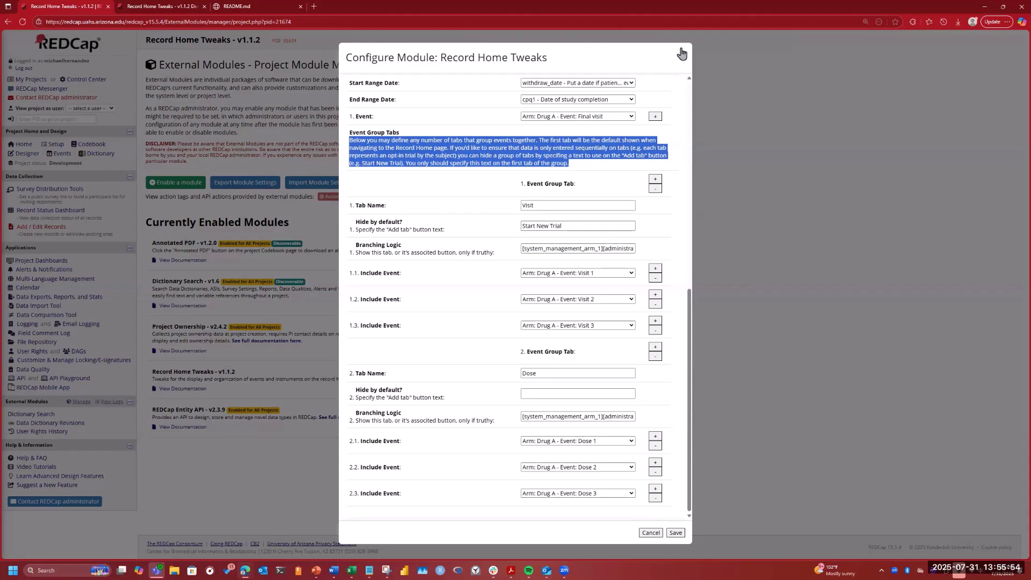
{"action": "key", "text": "Escape"}
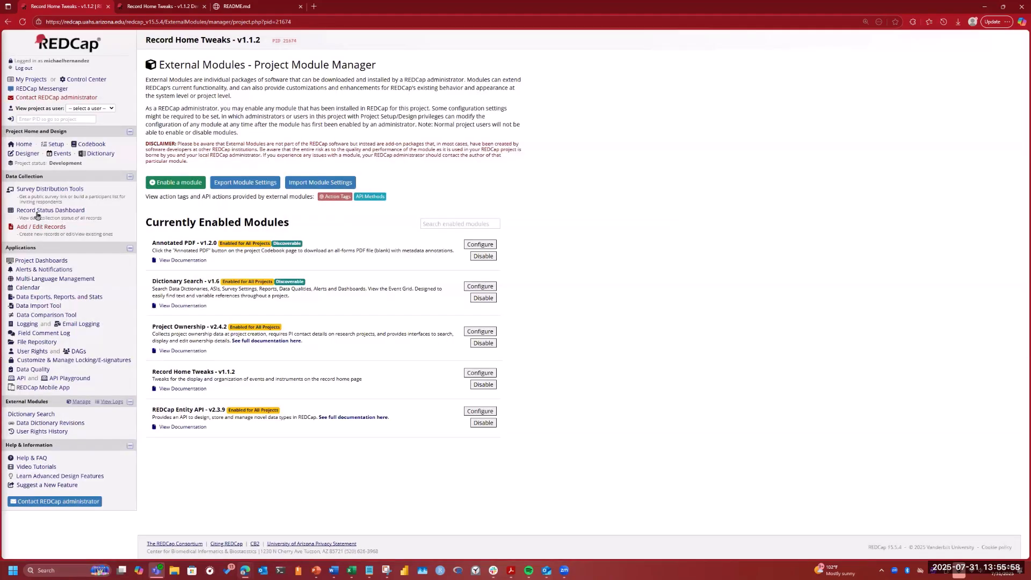
- Open record 1 of the v1.1.2 project through the Record Status Dashboard and examine its event group tabs
{"action": "left_click", "coordinate": [37, 213]}
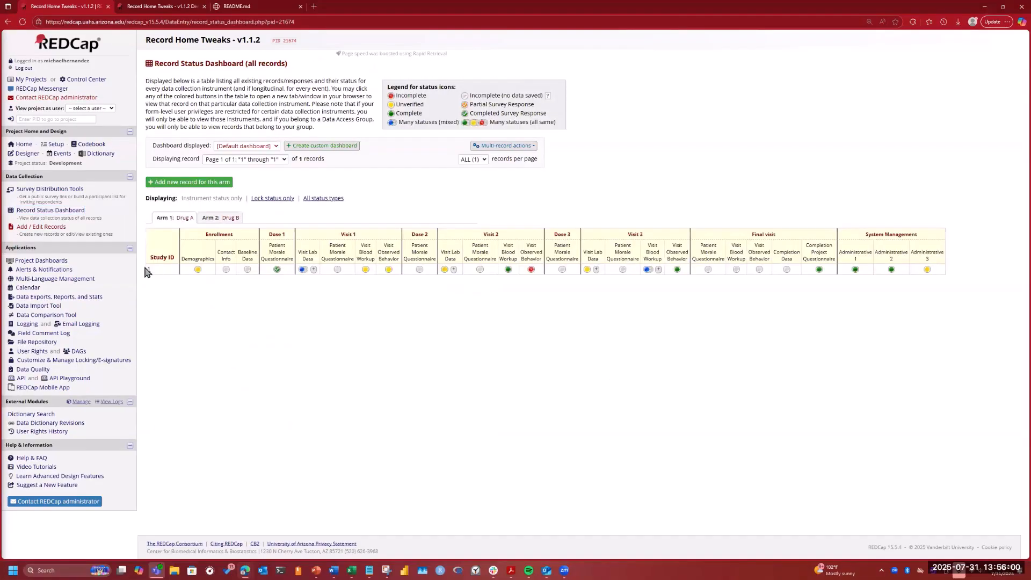
{"action": "left_click", "coordinate": [149, 270]}
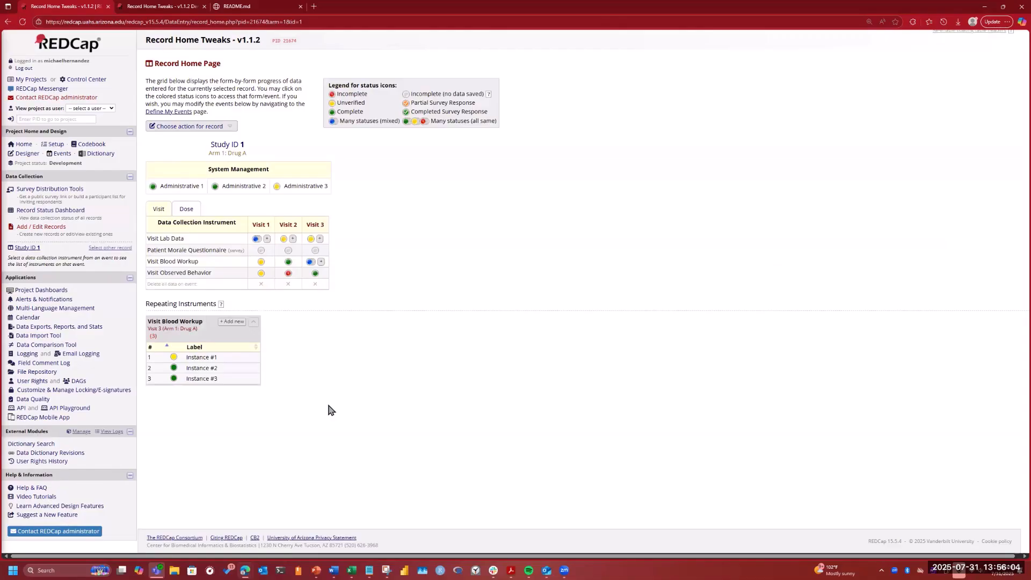
{"action": "left_click", "coordinate": [30, 251]}
- Return to the demo project's record 1 and compare the events and repeating instruments displayed for its Visit and Dose tabs
{"action": "left_click", "coordinate": [147, 7]}
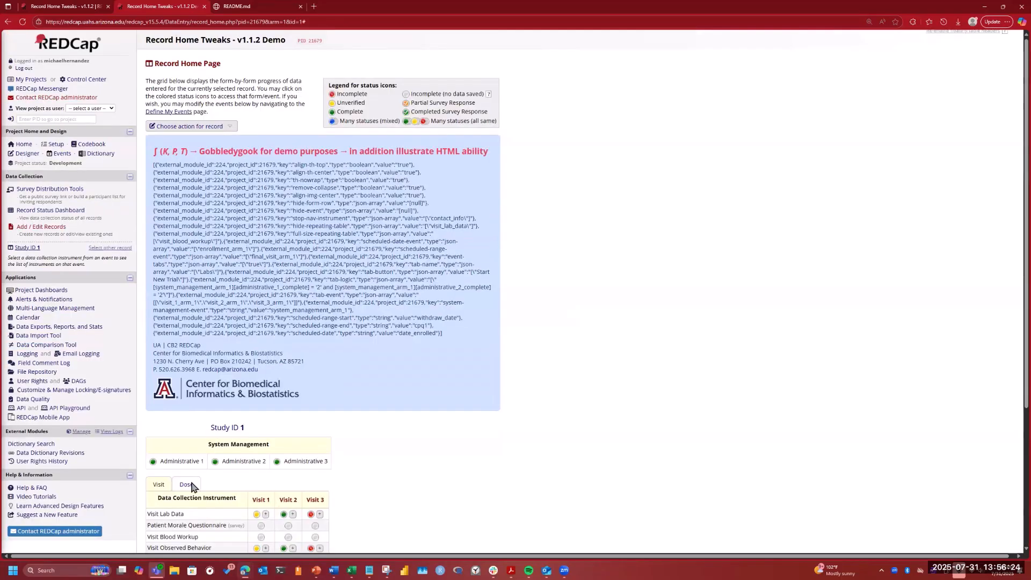
{"action": "left_click", "coordinate": [191, 484]}
{"action": "scroll", "coordinate": [631, 414], "scroll_direction": "down", "scroll_amount": 3}
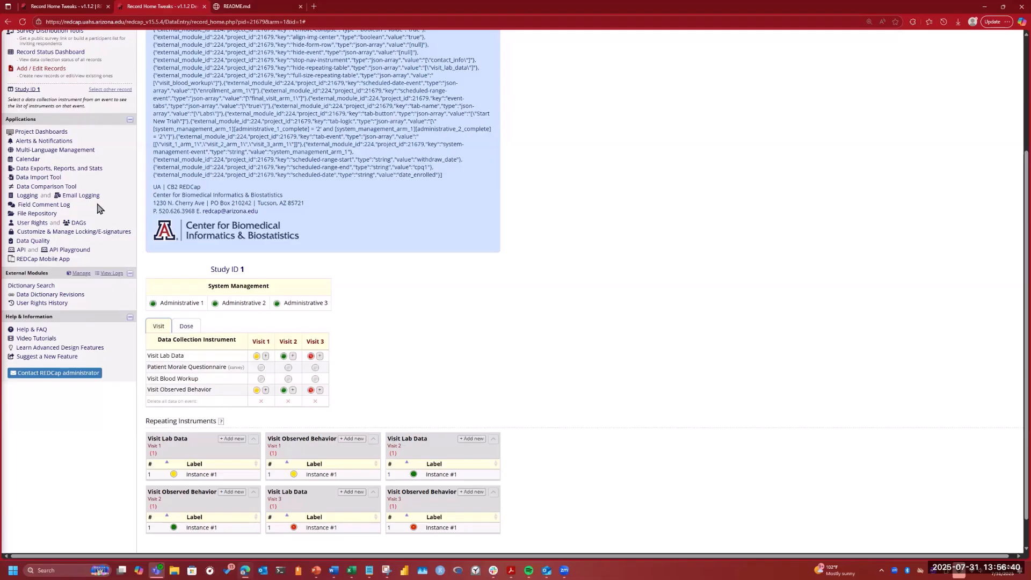
{"action": "scroll", "coordinate": [98, 209], "scroll_direction": "up", "scroll_amount": 3}
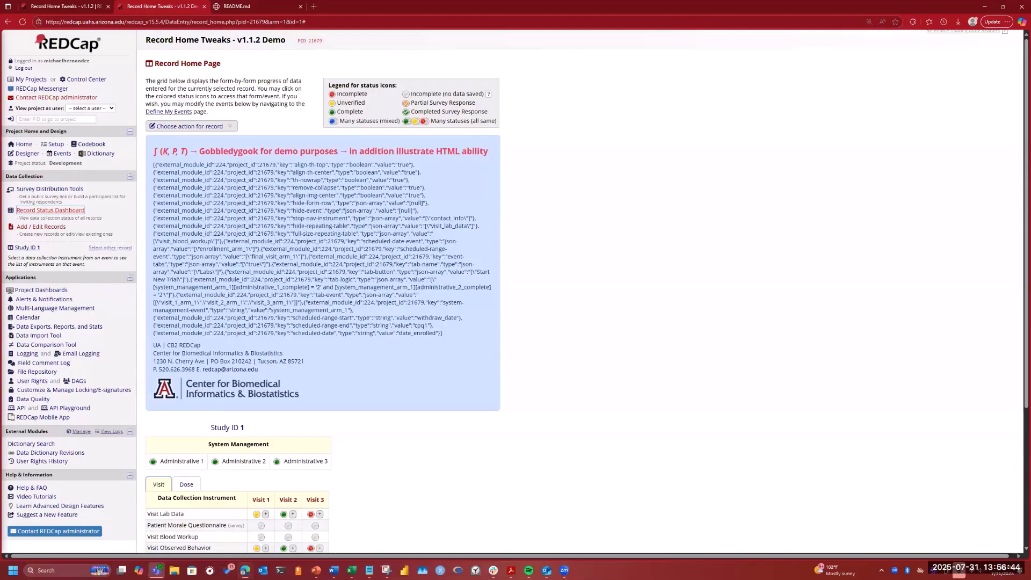
- Open the demo project's Record Home Tweaks configuration and set the In-Window Event Highlighting start range date to date_enrolled
{"action": "left_click", "coordinate": [81, 432]}
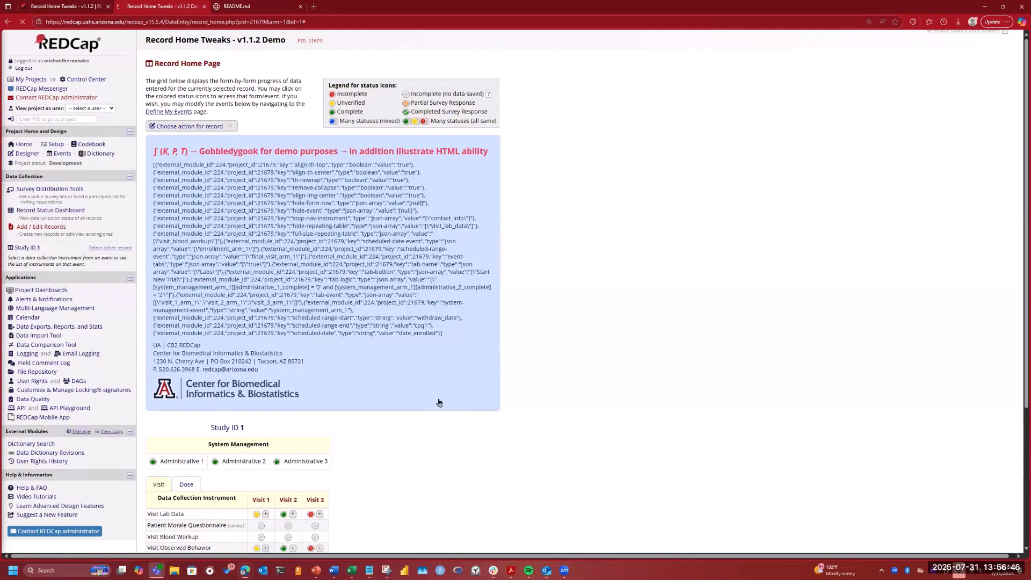
{"action": "left_click", "coordinate": [484, 375]}
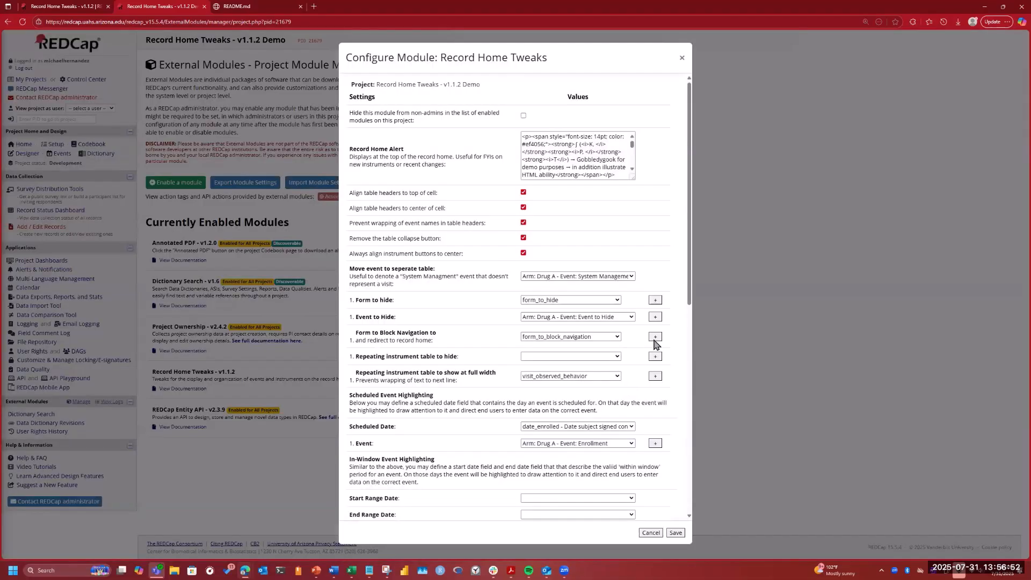
{"action": "scroll", "coordinate": [656, 344], "scroll_direction": "down", "scroll_amount": 8}
{"action": "scroll", "coordinate": [498, 387], "scroll_direction": "up", "scroll_amount": 5}
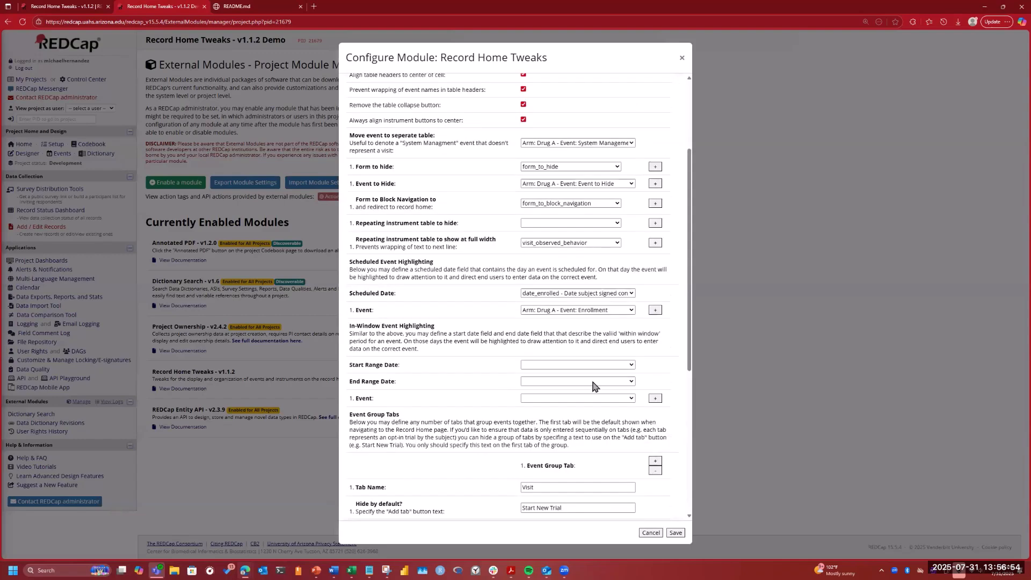
{"action": "left_click", "coordinate": [631, 365]}
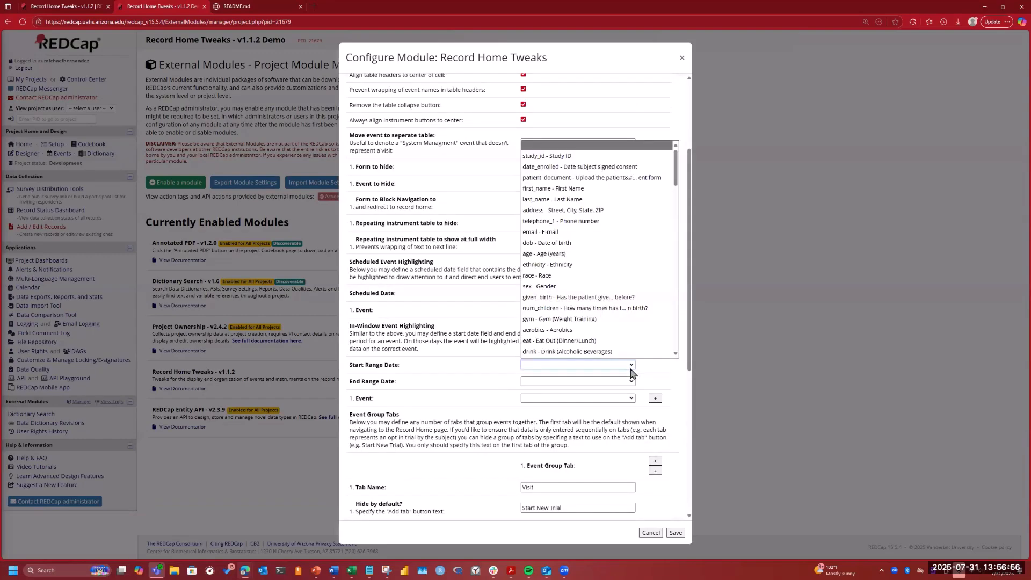
{"action": "left_click", "coordinate": [615, 168]}
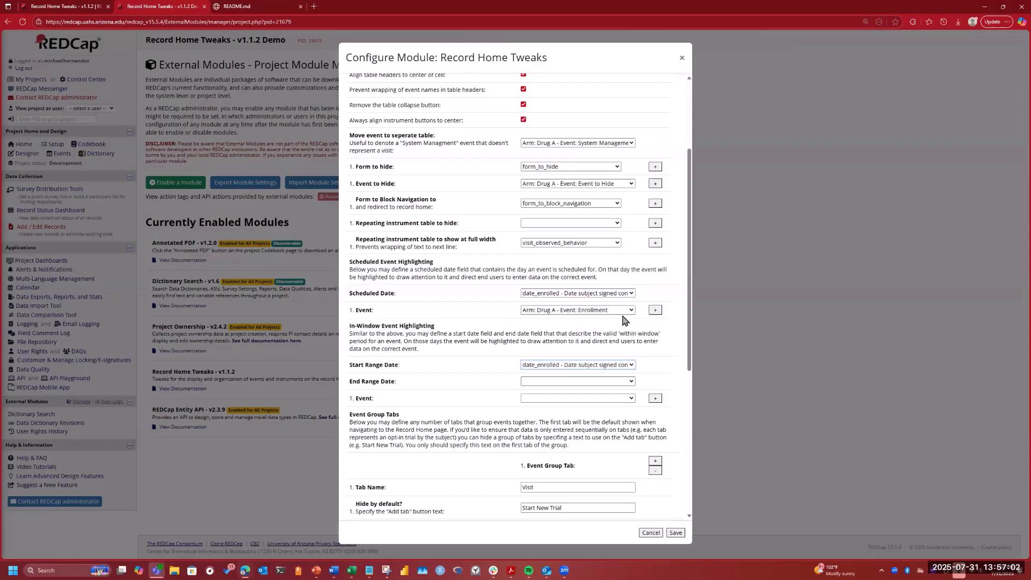
- Set the In-Window Event Highlighting end range date to discharge_date_4, the date of hospital discharge
{"action": "left_click", "coordinate": [623, 382]}
{"action": "scroll", "coordinate": [622, 317], "scroll_direction": "down", "scroll_amount": 15}
{"action": "scroll", "coordinate": [685, 418], "scroll_direction": "up", "scroll_amount": 8}
{"action": "left_click", "coordinate": [683, 407]}
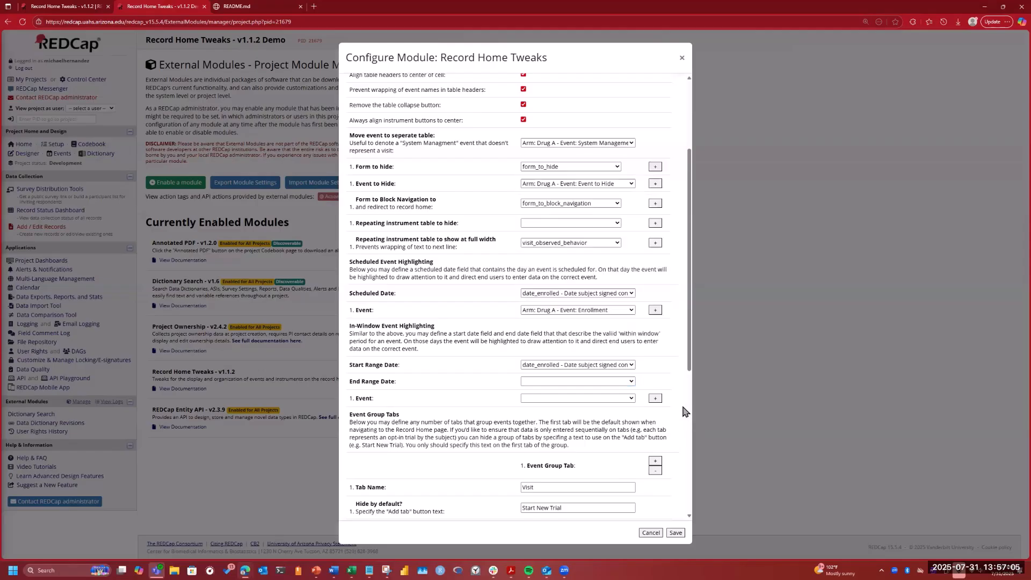
{"action": "left_click", "coordinate": [632, 382]}
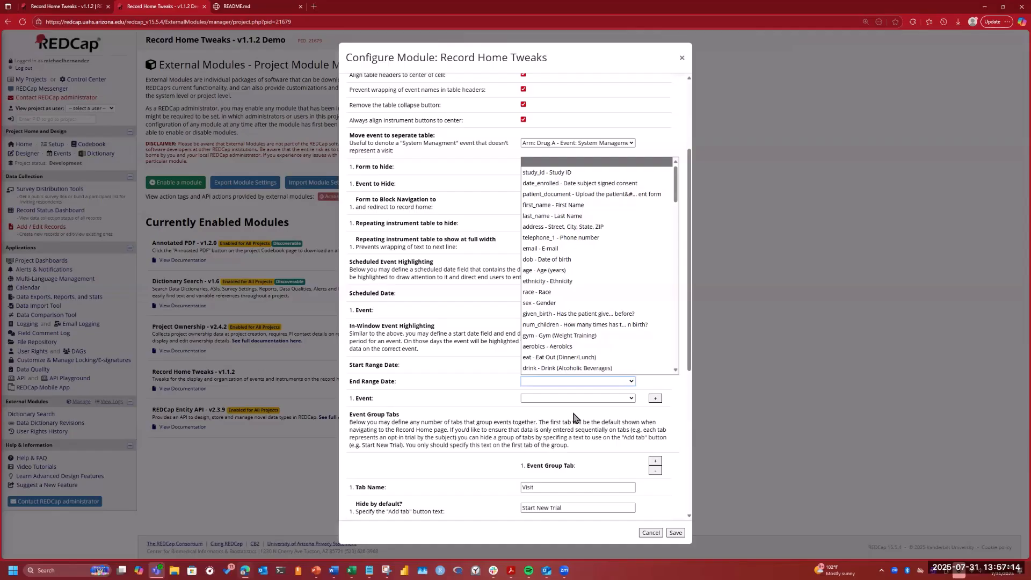
{"action": "left_click", "coordinate": [616, 380]}
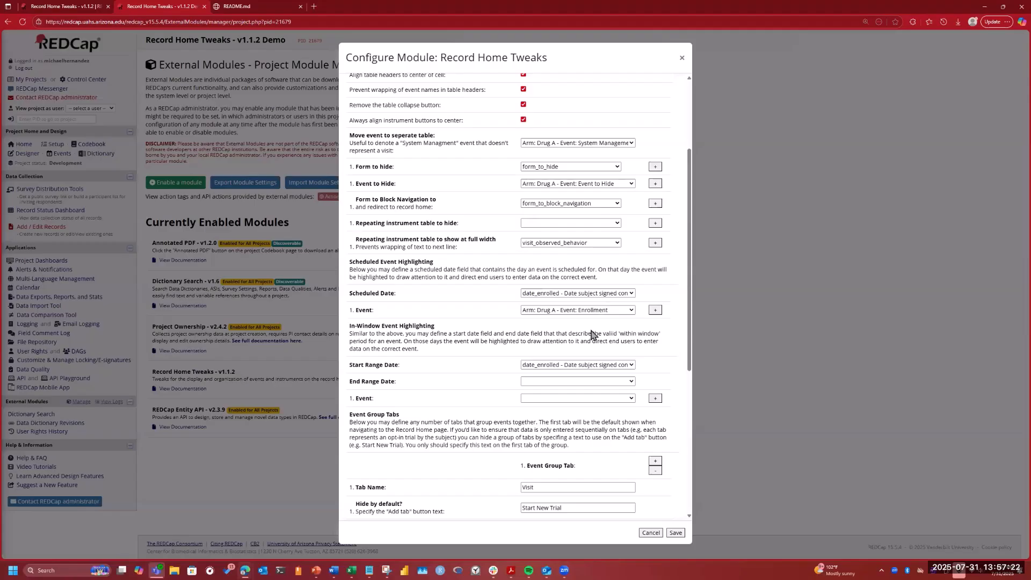
{"action": "left_click", "coordinate": [591, 381]}
{"action": "scroll", "coordinate": [569, 295], "scroll_direction": "down", "scroll_amount": 10}
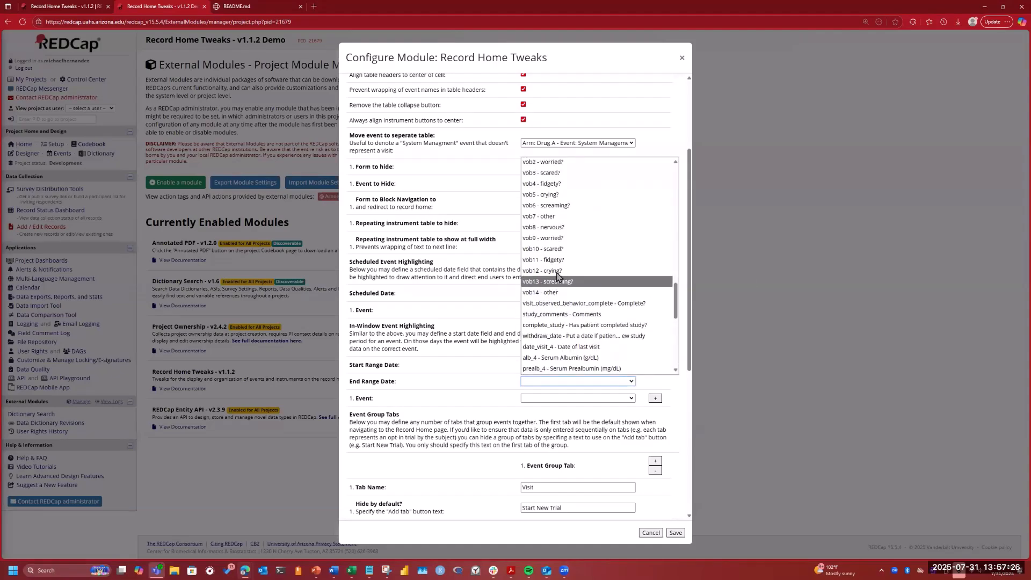
{"action": "scroll", "coordinate": [557, 276], "scroll_direction": "up", "scroll_amount": 4}
{"action": "scroll", "coordinate": [557, 276], "scroll_direction": "up", "scroll_amount": 5}
{"action": "scroll", "coordinate": [557, 276], "scroll_direction": "up", "scroll_amount": 6}
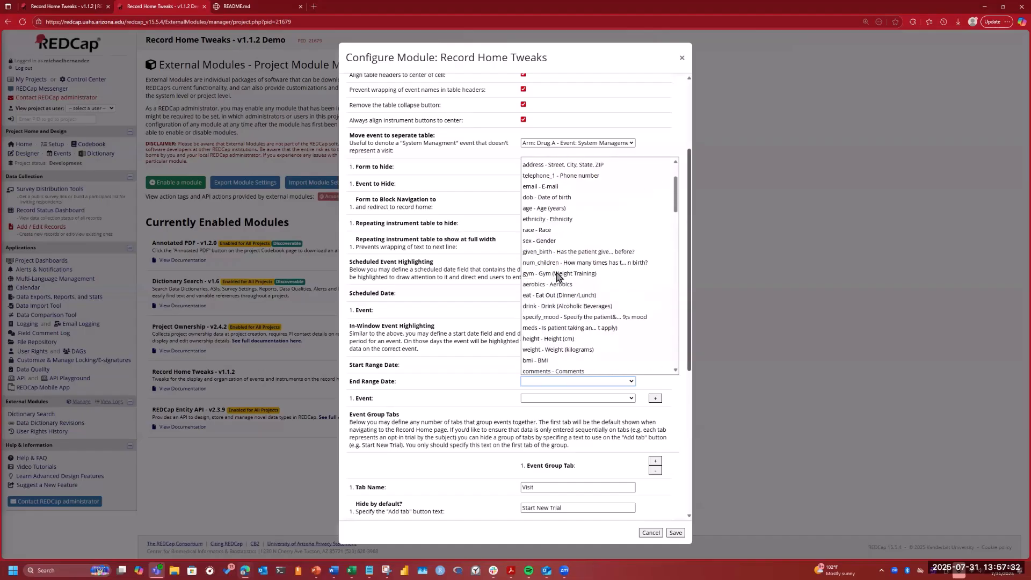
{"action": "scroll", "coordinate": [557, 276], "scroll_direction": "up", "scroll_amount": 2}
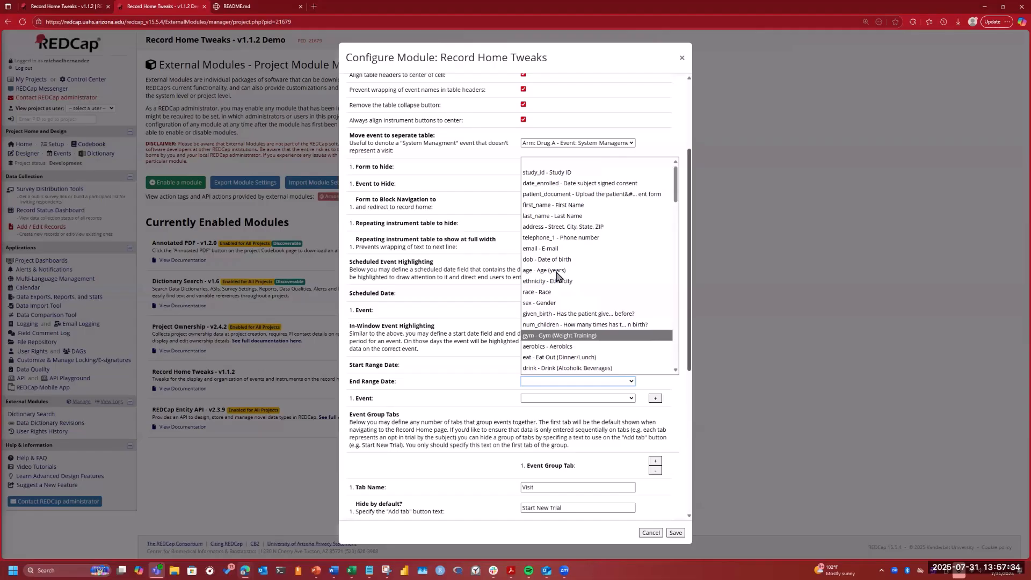
{"action": "scroll", "coordinate": [557, 276], "scroll_direction": "down", "scroll_amount": 3}
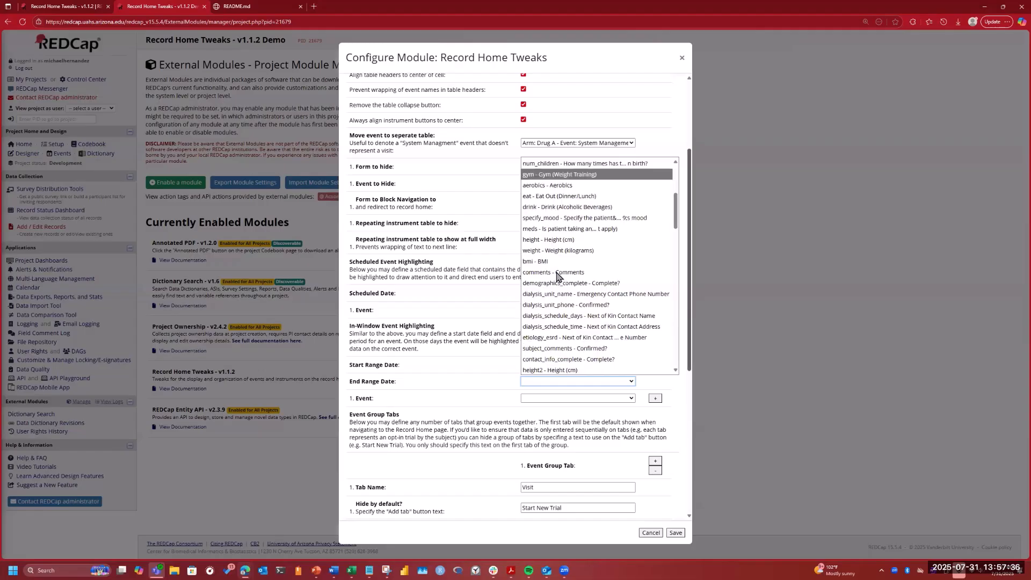
{"action": "scroll", "coordinate": [557, 276], "scroll_direction": "down", "scroll_amount": 4}
{"action": "scroll", "coordinate": [557, 278], "scroll_direction": "down", "scroll_amount": 8}
{"action": "scroll", "coordinate": [556, 280], "scroll_direction": "down", "scroll_amount": 2}
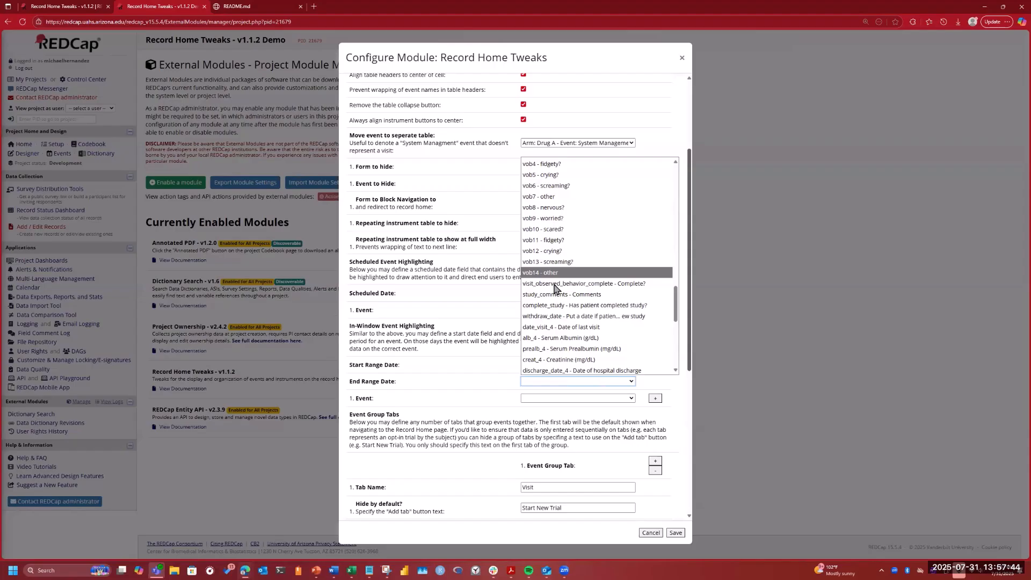
{"action": "scroll", "coordinate": [556, 289], "scroll_direction": "down", "scroll_amount": 3}
{"action": "left_click", "coordinate": [558, 253]}
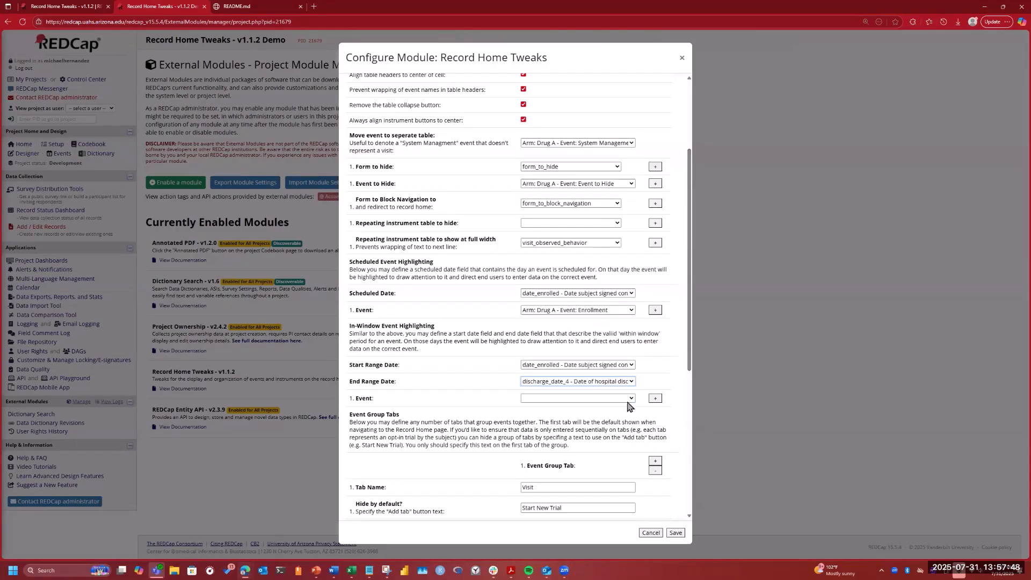
- Choose the Drug A arm's Enrollment event for in-window highlighting and save the module configuration
{"action": "key", "text": "Tab"}
{"action": "key", "text": "alt+Down"}
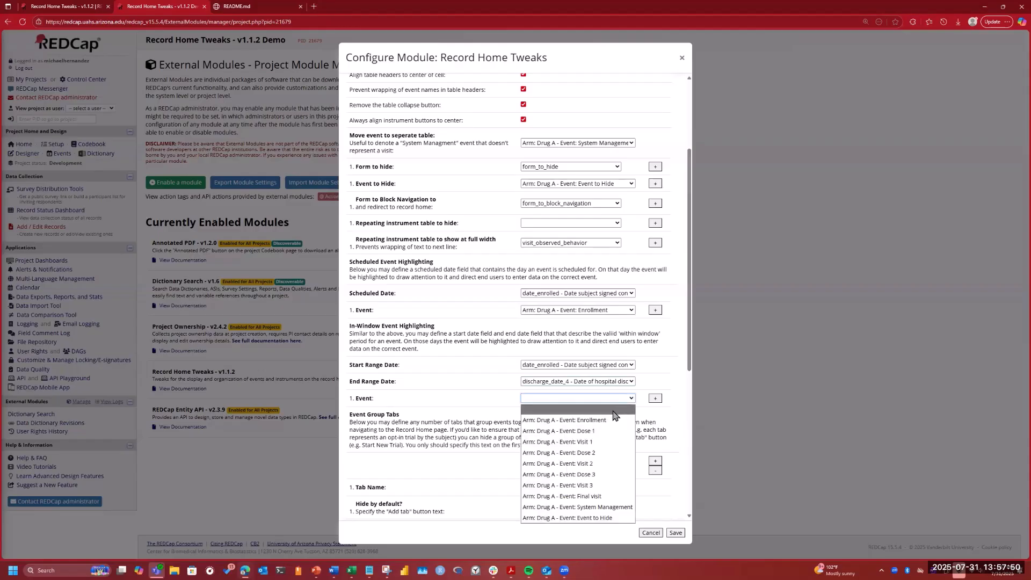
{"action": "key", "text": "Down"}
{"action": "key", "text": "Return"}
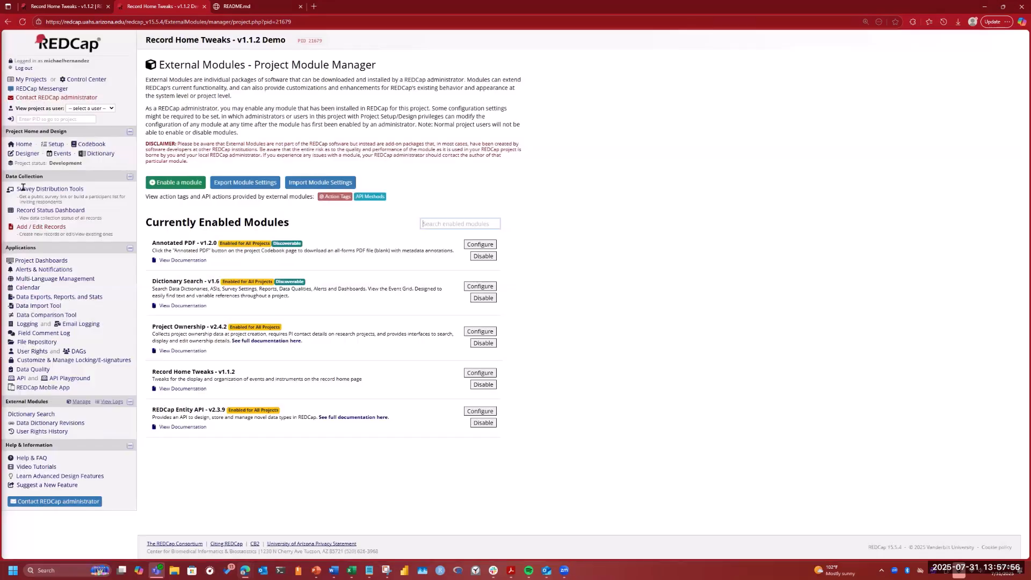
- Open record 1 of the demo project through the Record Status Dashboard and examine its event tabs and repeating instruments
{"action": "key", "text": "Tab"}
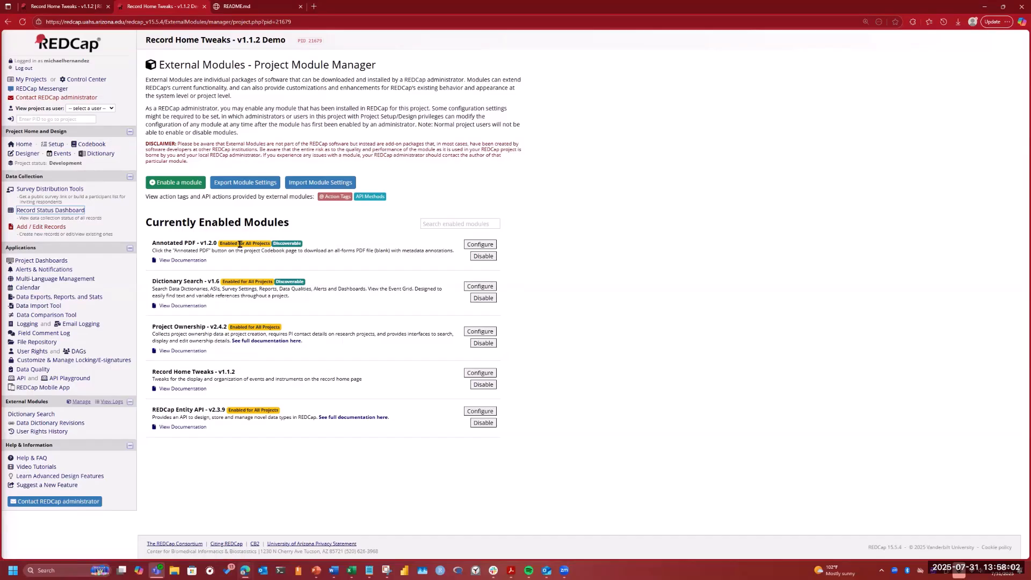
{"action": "left_click", "coordinate": [38, 210]}
{"action": "left_click", "coordinate": [148, 258]}
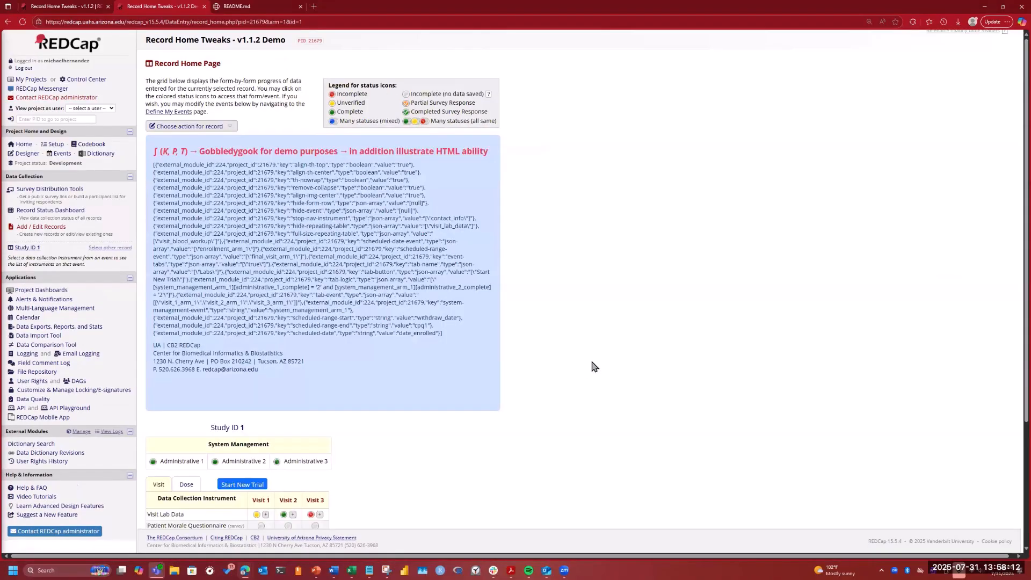
{"action": "scroll", "coordinate": [592, 366], "scroll_direction": "down", "scroll_amount": 4}
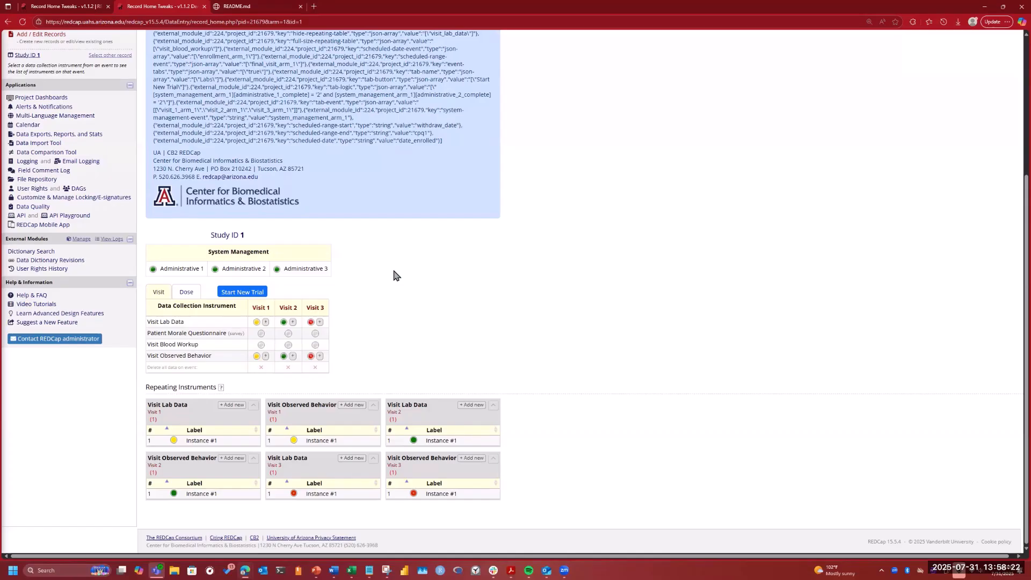
{"action": "scroll", "coordinate": [391, 279], "scroll_direction": "up", "scroll_amount": 4}
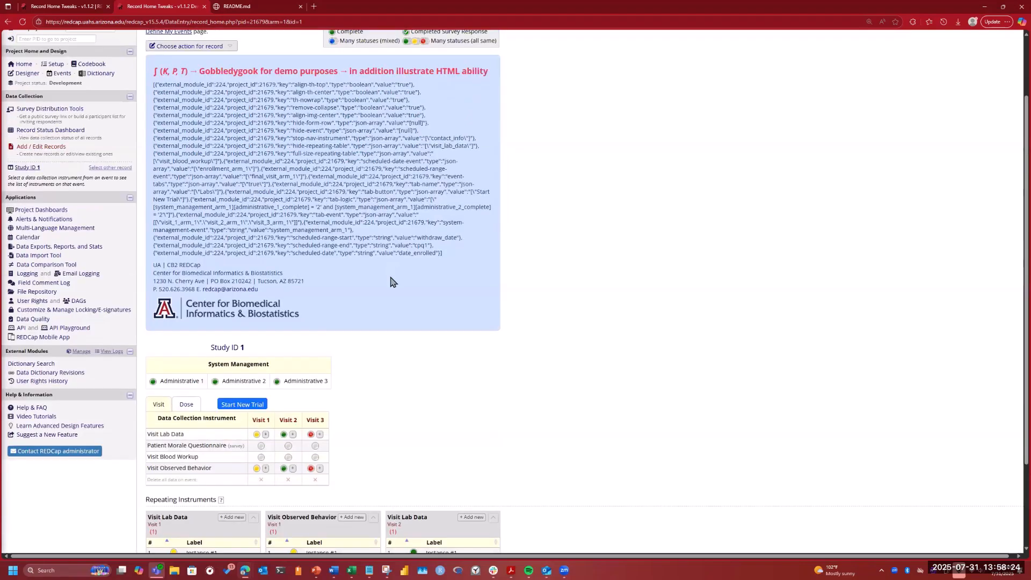
{"action": "scroll", "coordinate": [371, 278], "scroll_direction": "down", "scroll_amount": 2}
{"action": "scroll", "coordinate": [711, 330], "scroll_direction": "up", "scroll_amount": 2}
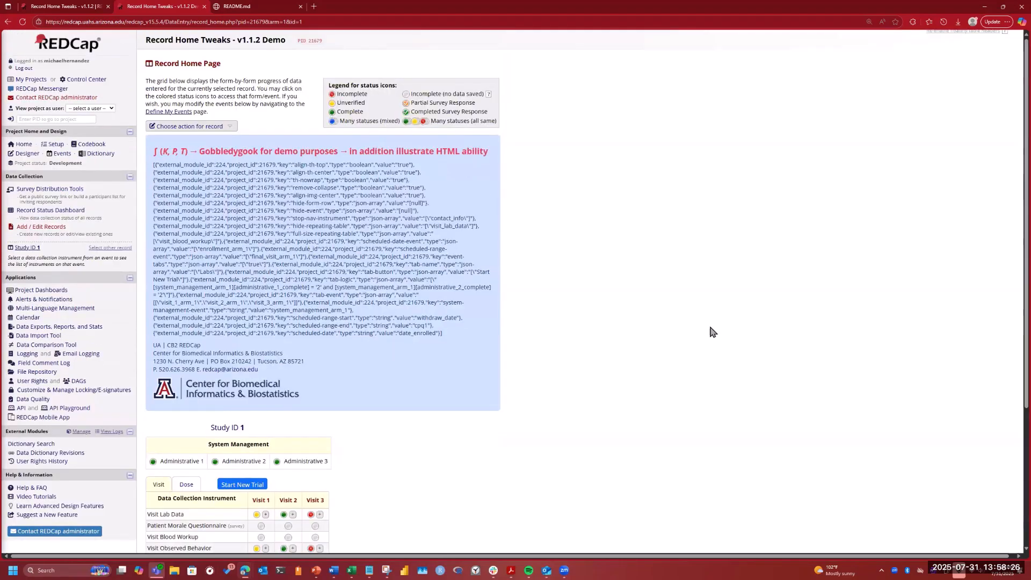
- Open record 2 from the demo project's Record Status Dashboard and compare its home page with record 1 of the v1.1.2 project
{"action": "key", "text": "F5"}
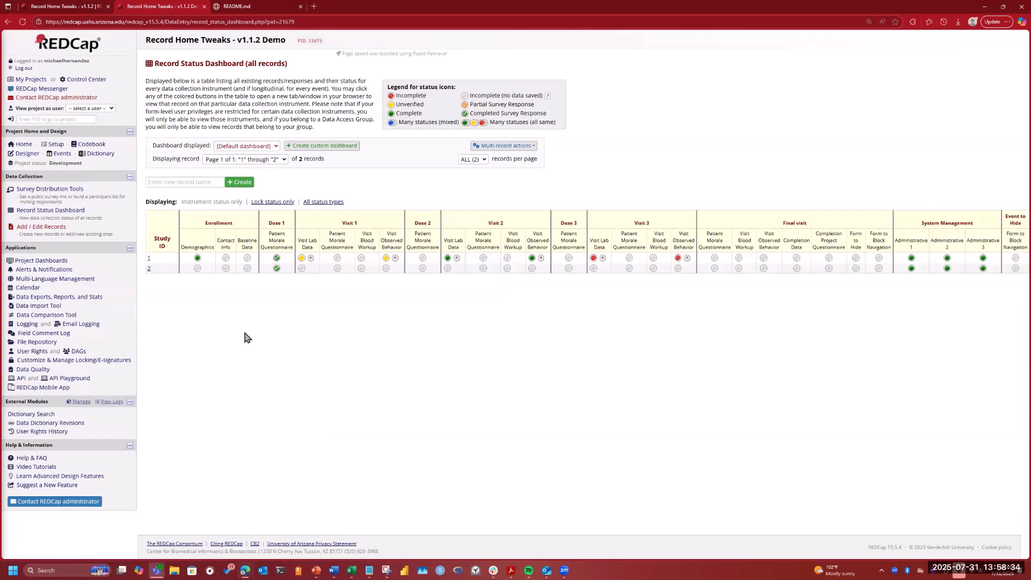
{"action": "left_click", "coordinate": [149, 269]}
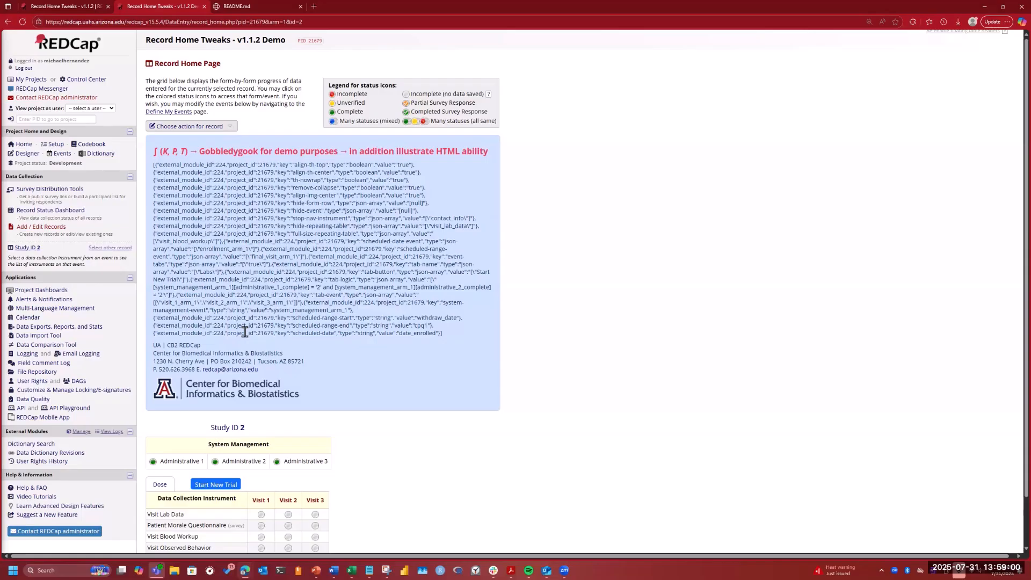
{"action": "left_click", "coordinate": [79, 6]}
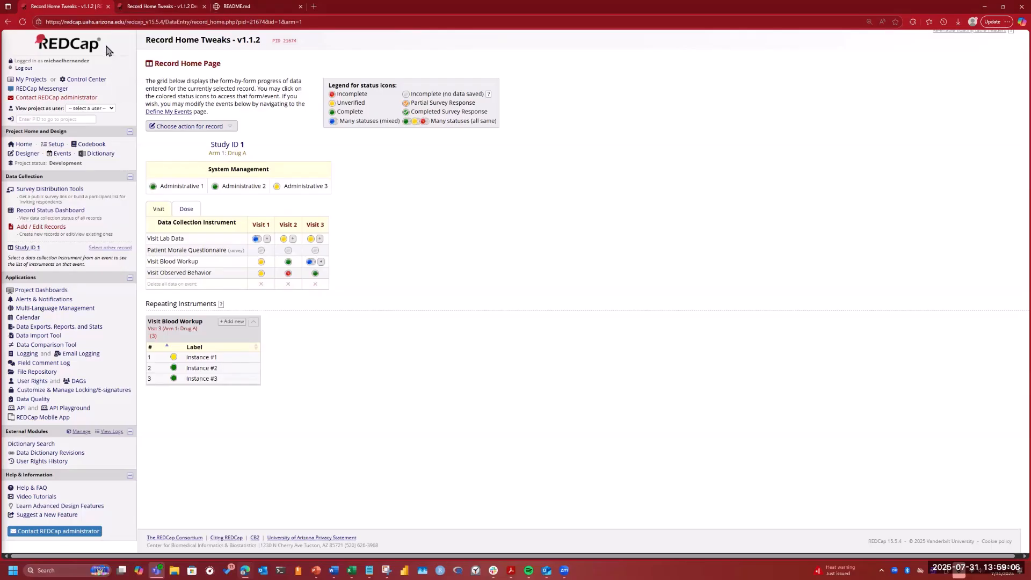
{"action": "left_click", "coordinate": [154, 6]}
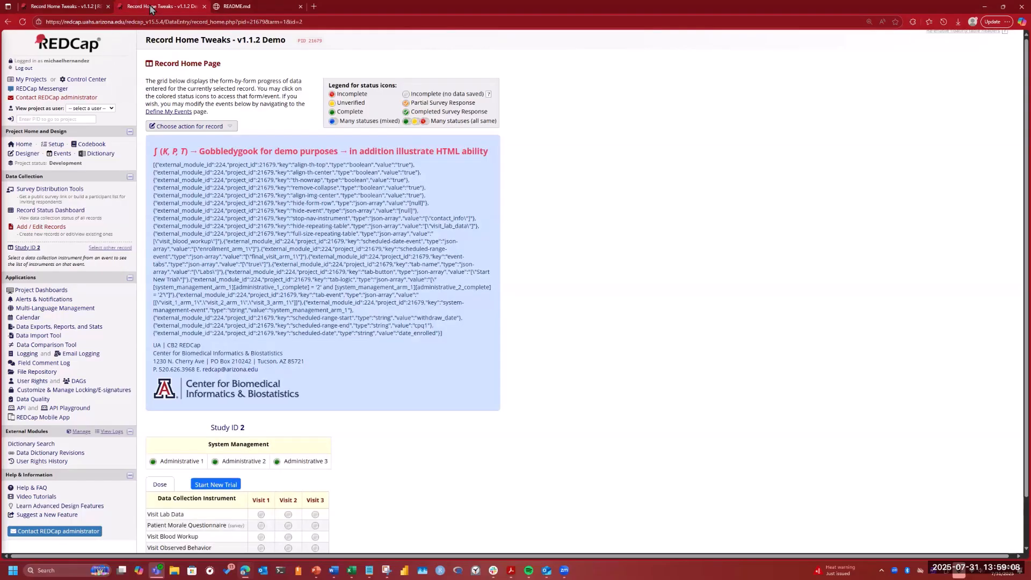
- Go to the v1.1.2 project's Record Status Dashboard and view Arm 2: Drug B
{"action": "left_click", "coordinate": [97, 6]}
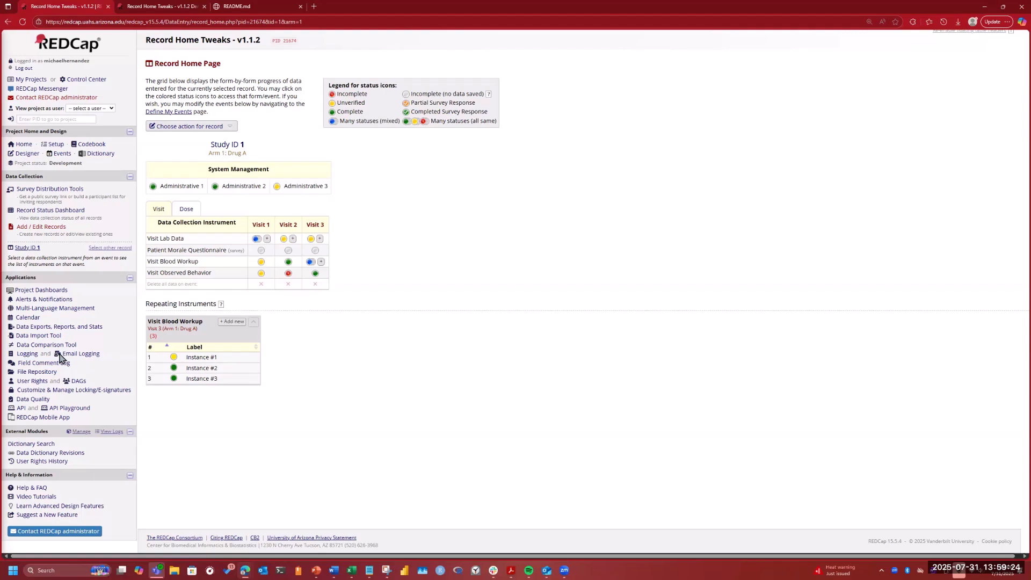
{"action": "left_click", "coordinate": [60, 213]}
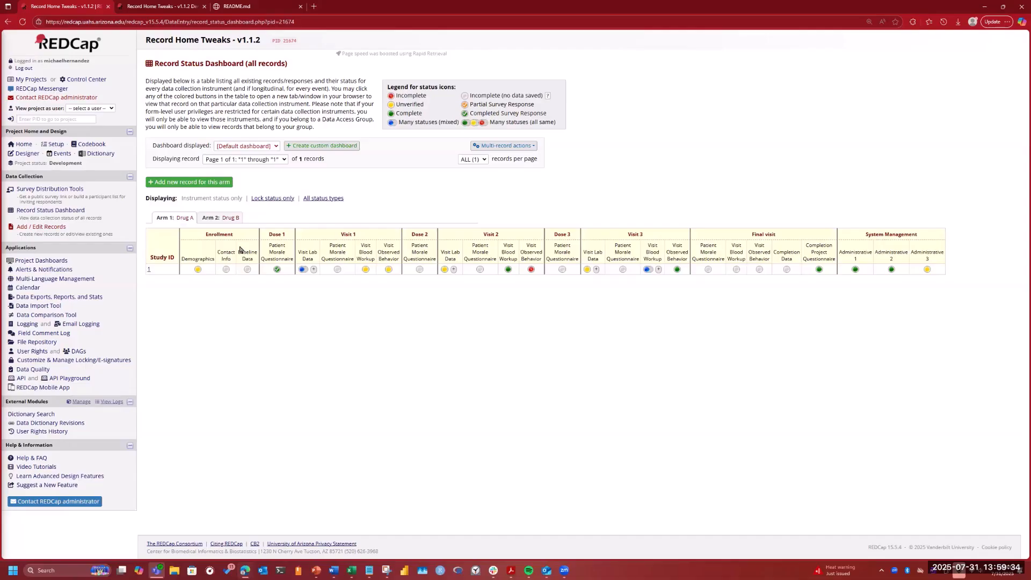
{"action": "left_click", "coordinate": [228, 218]}
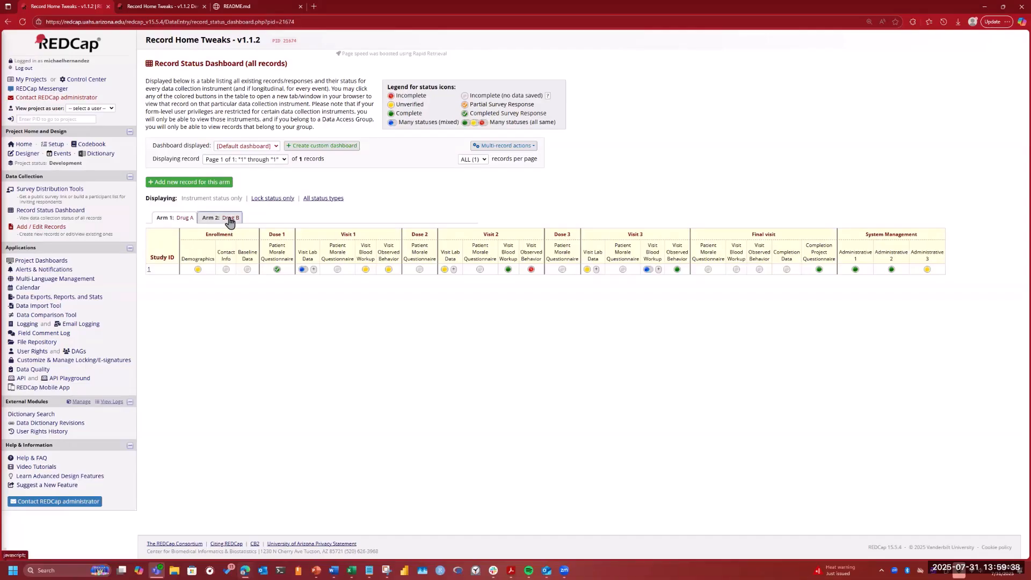